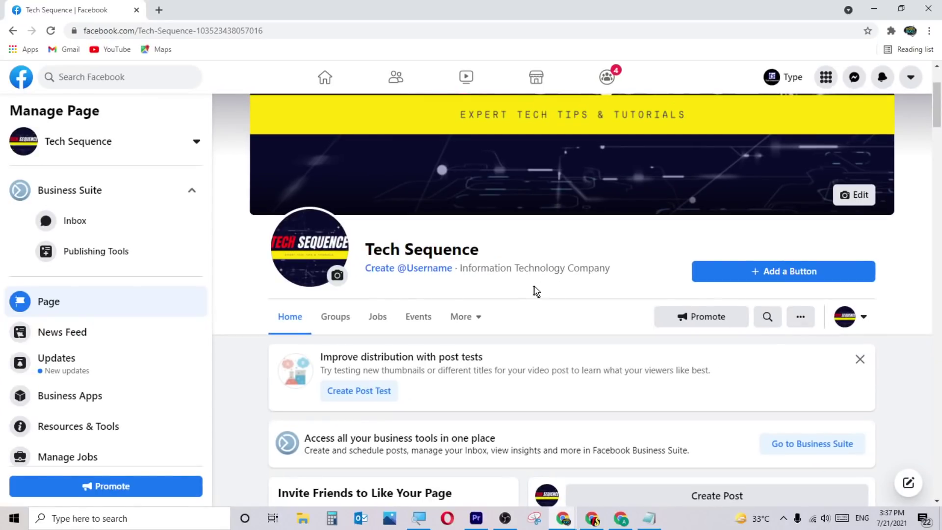
Show the Tech Sequence page's '...' menu of other actions.
{"action": "scroll", "coordinate": [572, 305], "scroll_direction": "up", "scroll_amount": 3}
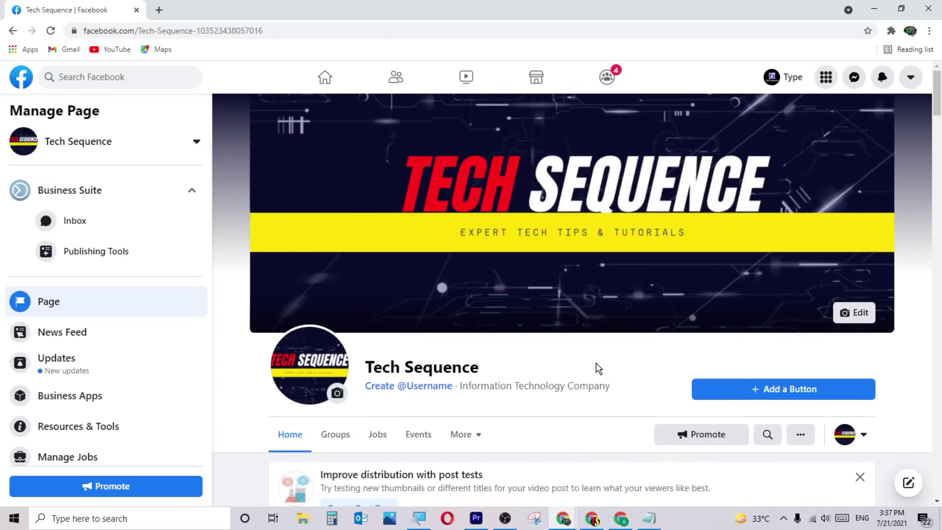
{"action": "scroll", "coordinate": [599, 368], "scroll_direction": "down", "scroll_amount": 1}
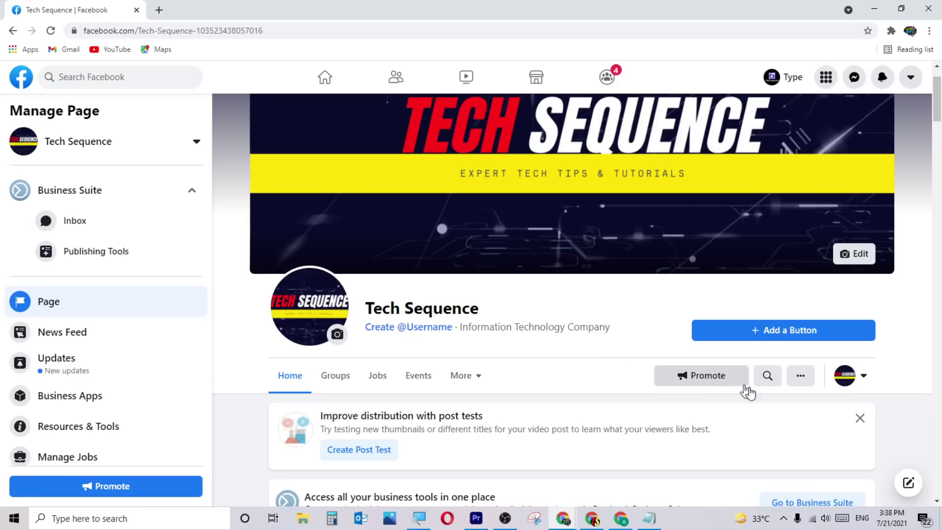
{"action": "left_click", "coordinate": [799, 378]}
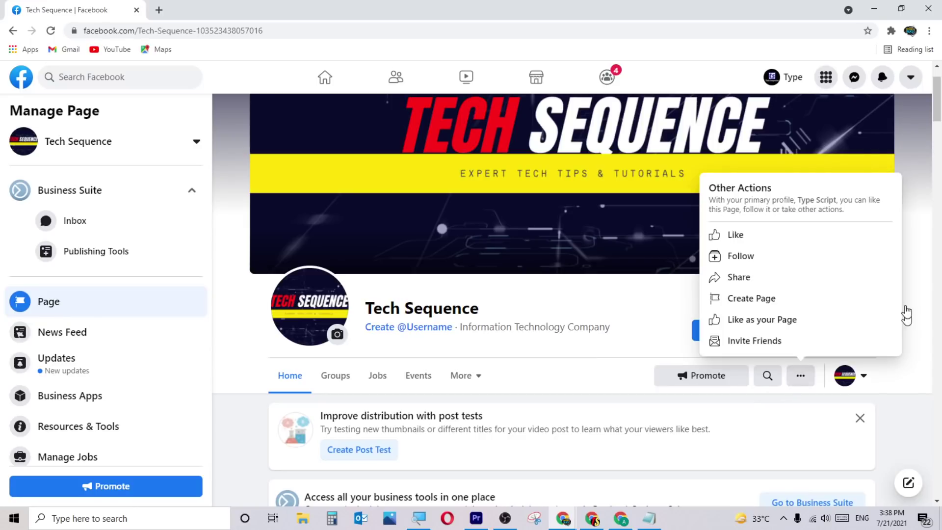
Start a new Page named 'Social Media Company' from the Other Actions menu.
{"action": "left_click", "coordinate": [774, 303]}
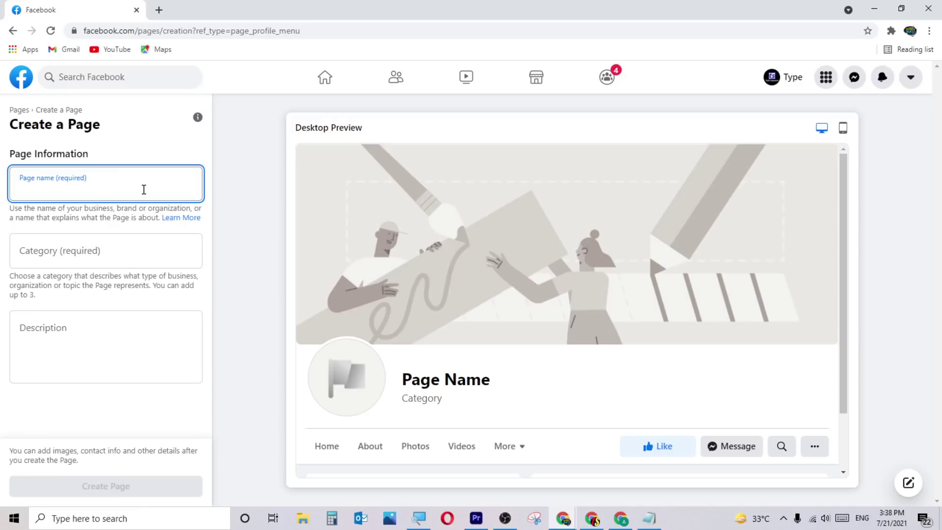
{"action": "type", "text": "Socil"}
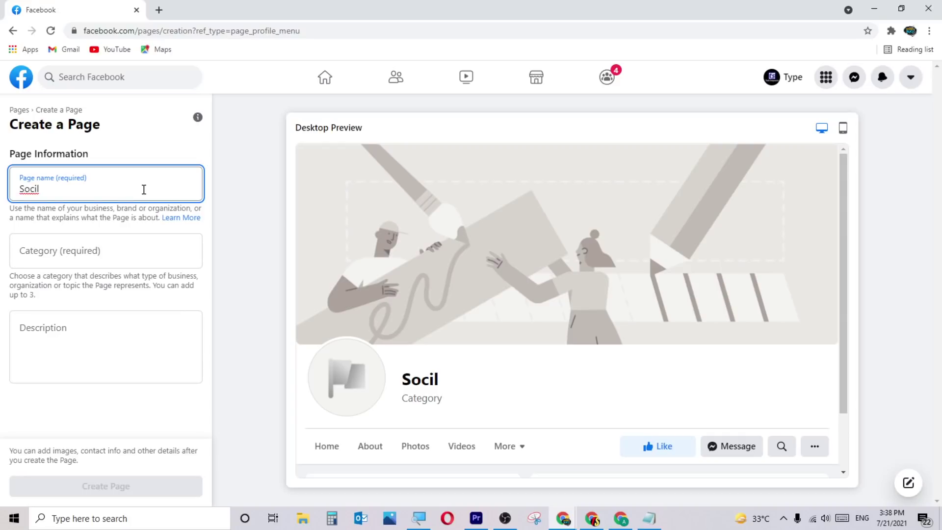
{"action": "key", "text": "BackSpace"}
{"action": "key", "text": "BackSpace"}
{"action": "key", "text": "BackSpace"}
{"action": "key", "text": "BackSpace"}
{"action": "key", "text": "BackSpace"}
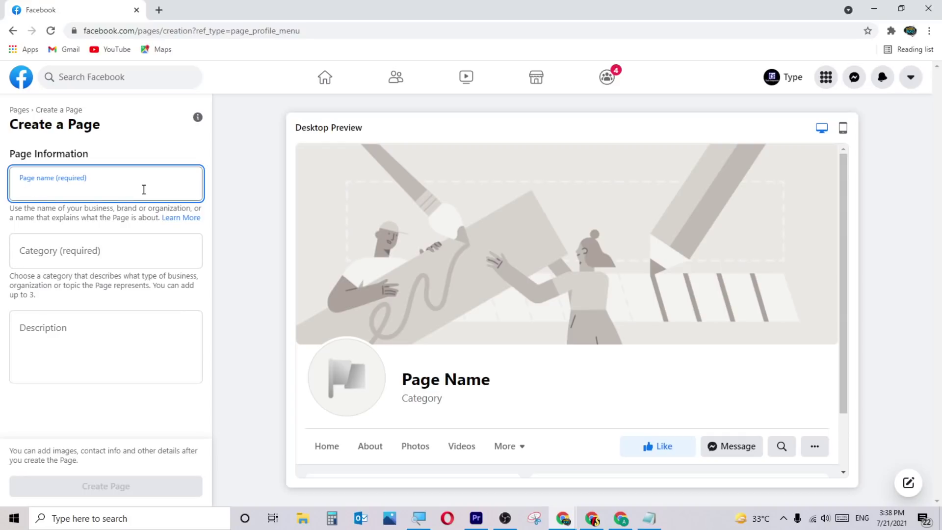
{"action": "type", "text": "So"}
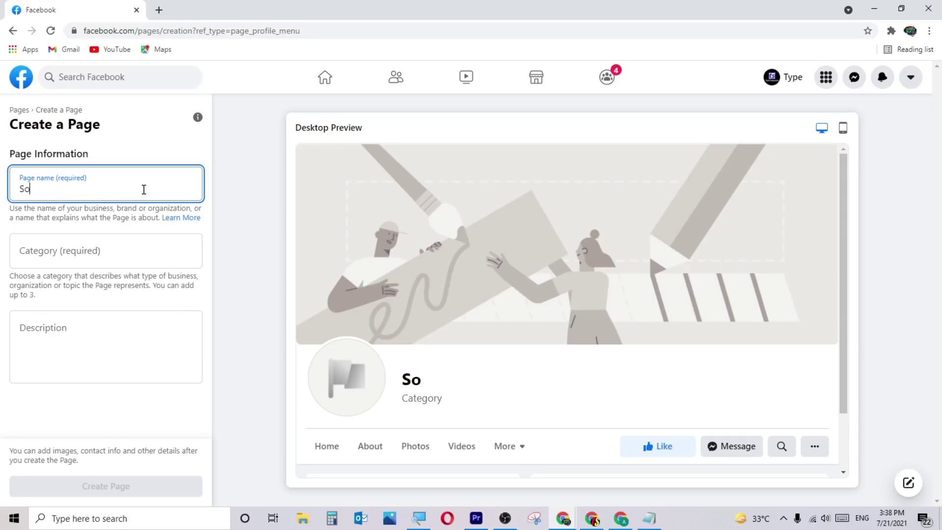
{"action": "type", "text": "cial Media"}
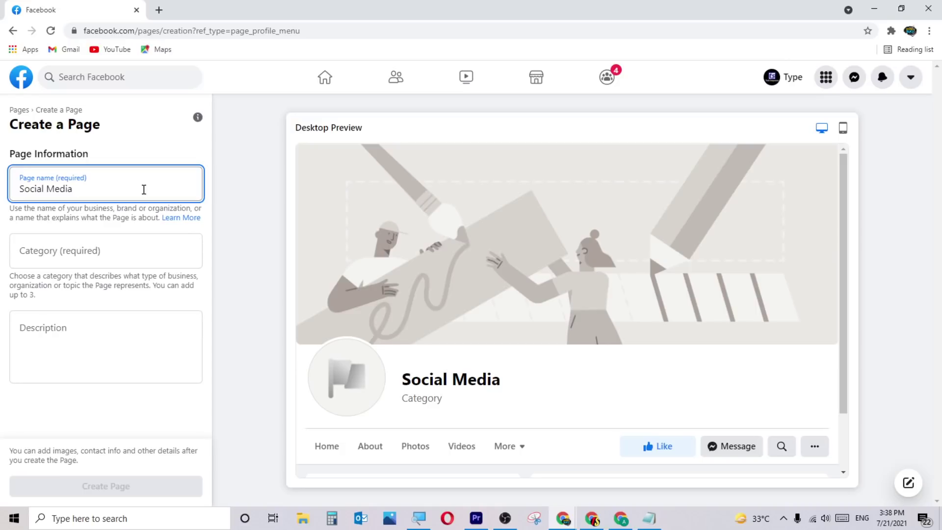
{"action": "type", "text": " Company"}
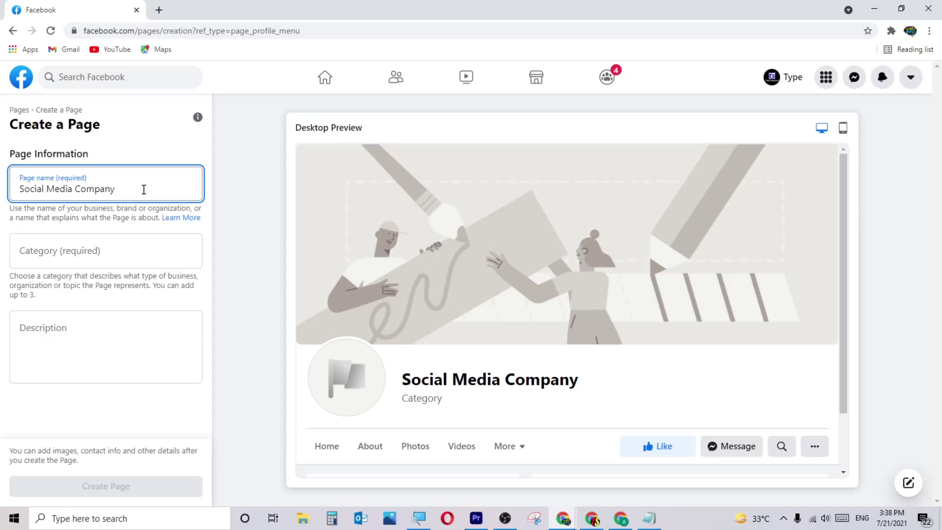
{"action": "left_click", "coordinate": [132, 247]}
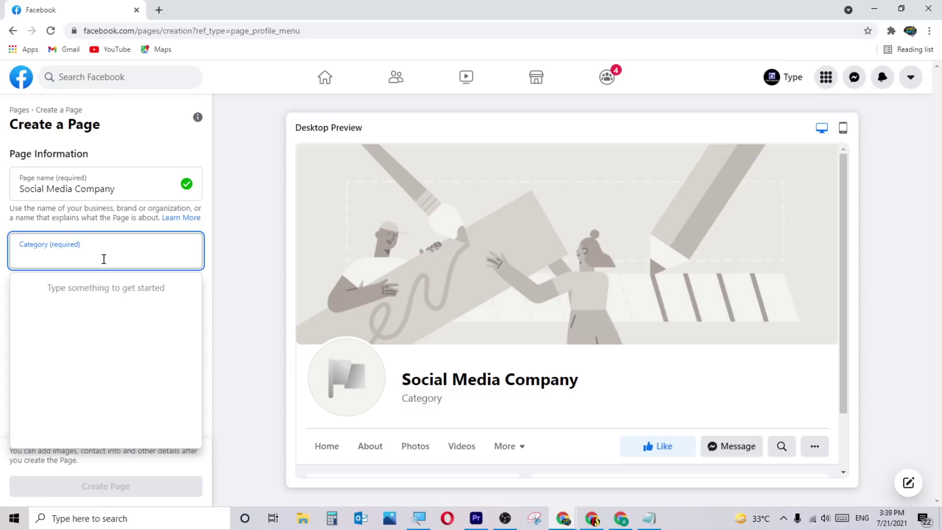
Add the categories Social Media Agency and Digital Creator to the new page.
{"action": "type", "text": "soci"}
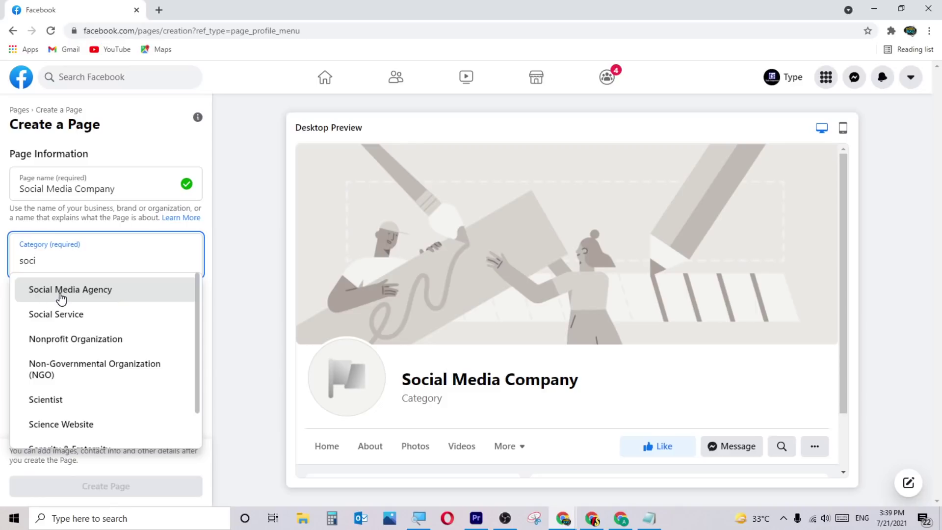
{"action": "left_click", "coordinate": [94, 295]}
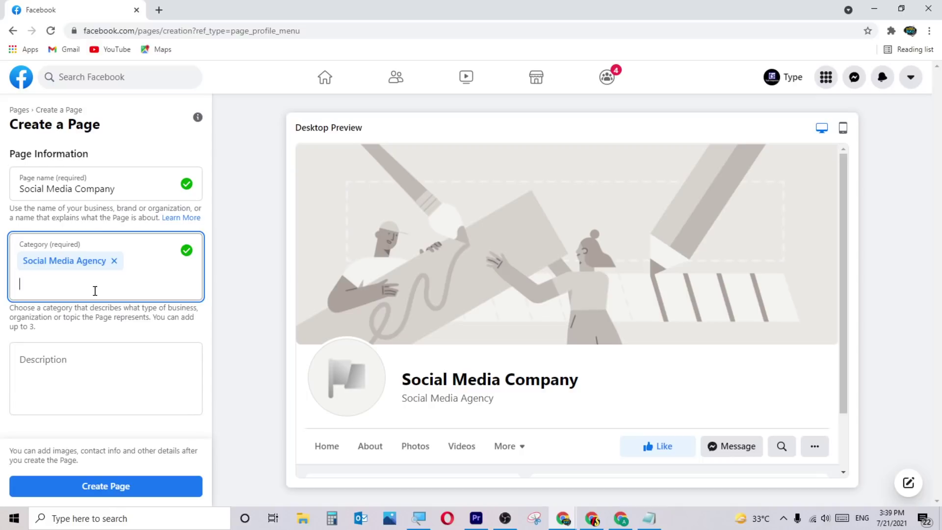
{"action": "type", "text": "digital"}
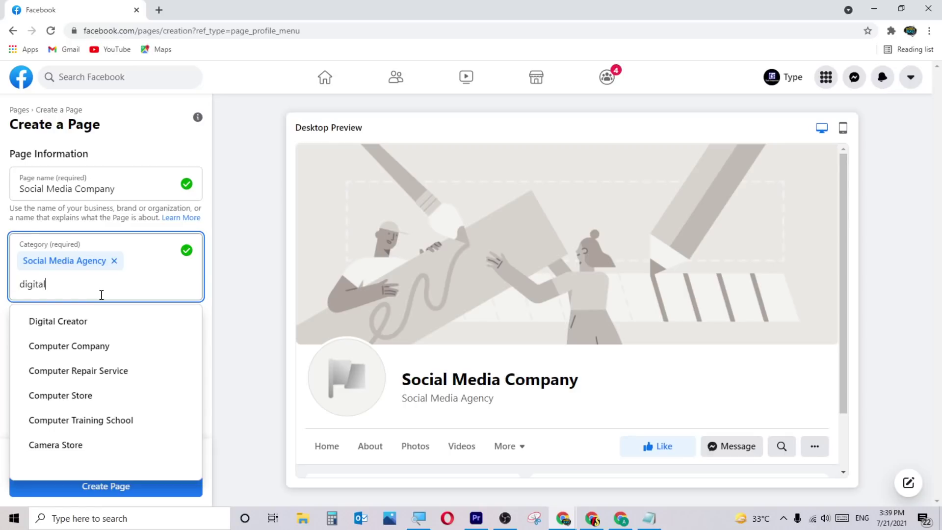
{"action": "left_click", "coordinate": [88, 321]}
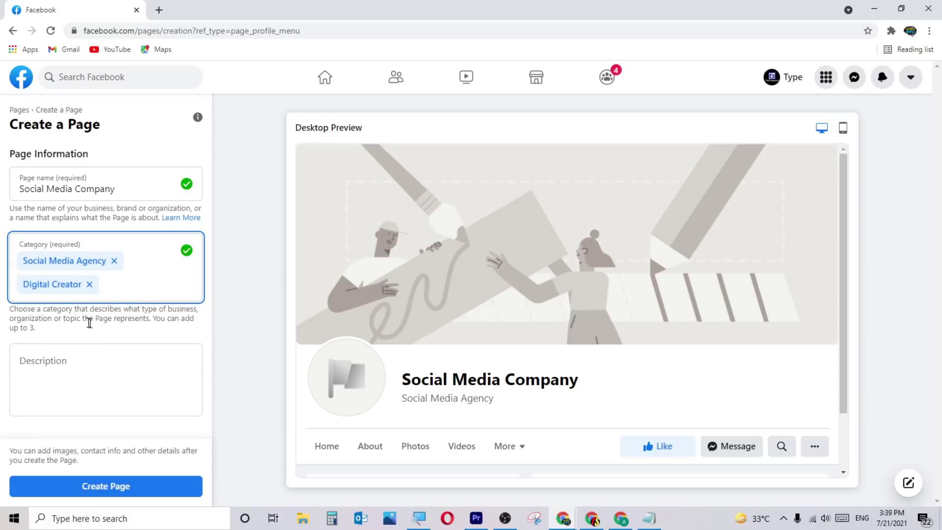
Write the description 'This page is all about SMM tips & tools'.
{"action": "left_click", "coordinate": [86, 362]}
{"action": "type", "text": "T"}
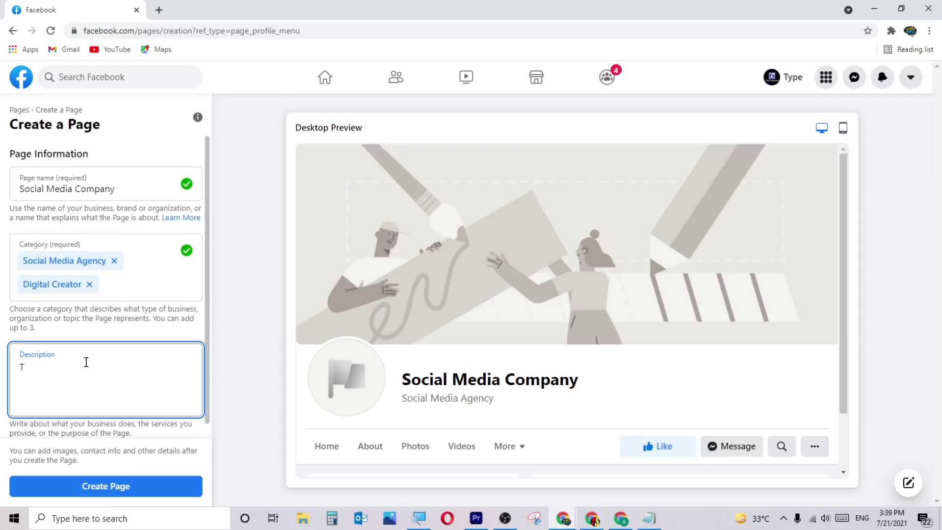
{"action": "type", "text": "his page is all about S"}
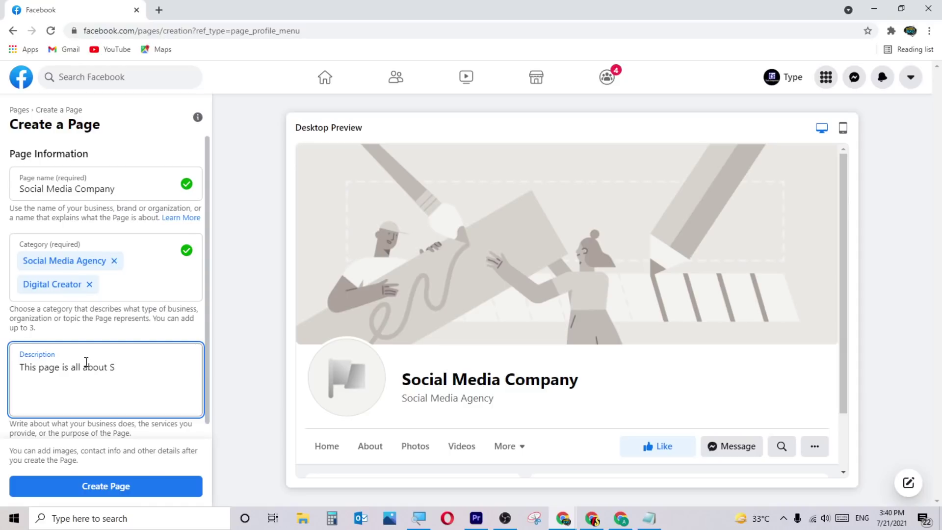
{"action": "type", "text": "MM tips"}
{"action": "type", "text": "& tools."}
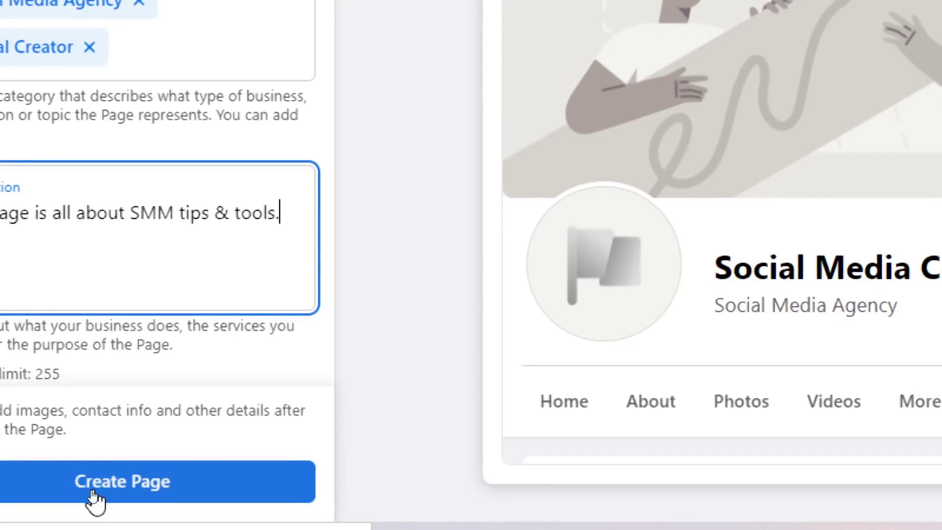
Create the Social Media Company page, dismiss its notice, and review the Images section tips.
{"action": "left_click", "coordinate": [93, 494]}
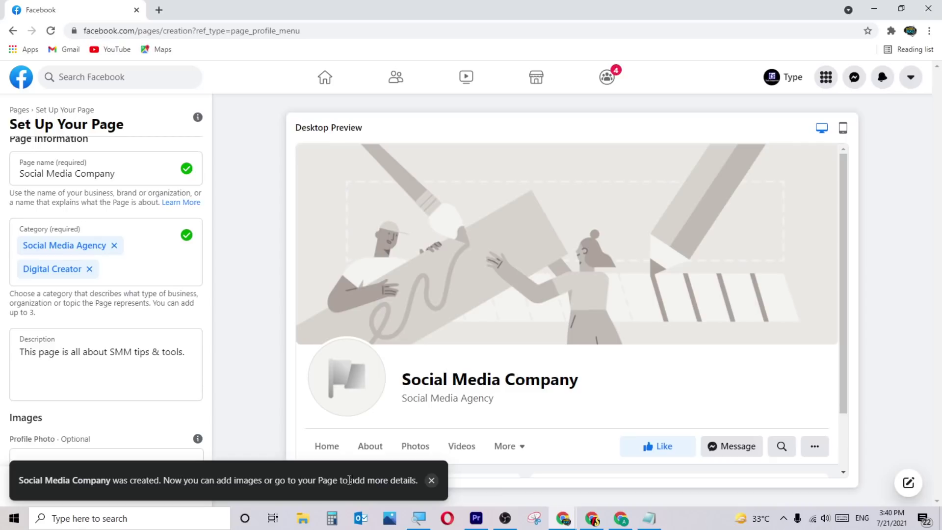
{"action": "left_click", "coordinate": [431, 480]}
{"action": "scroll", "coordinate": [164, 378], "scroll_direction": "down", "scroll_amount": 3}
{"action": "scroll", "coordinate": [148, 358], "scroll_direction": "down", "scroll_amount": 1}
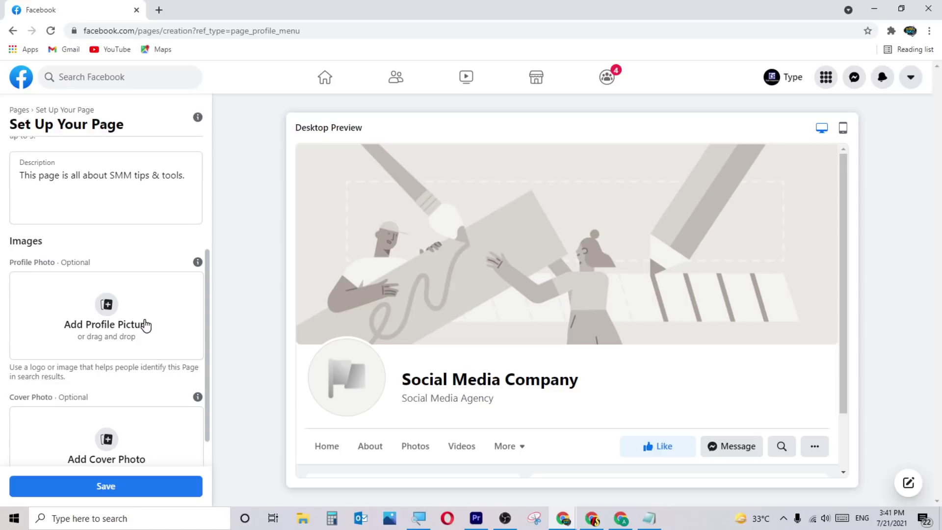
{"action": "scroll", "coordinate": [145, 325], "scroll_direction": "down", "scroll_amount": 1}
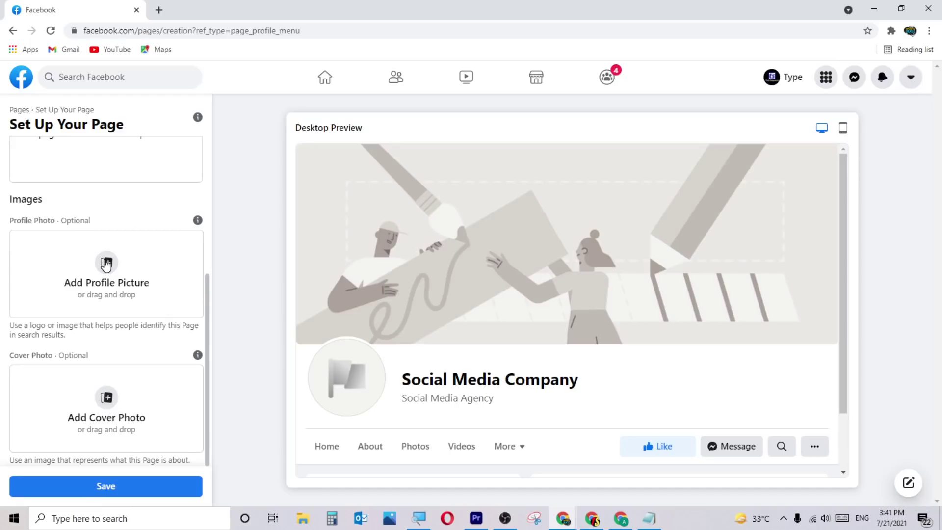
{"action": "mouse_move", "coordinate": [198, 221]}
{"action": "mouse_move", "coordinate": [196, 359]}
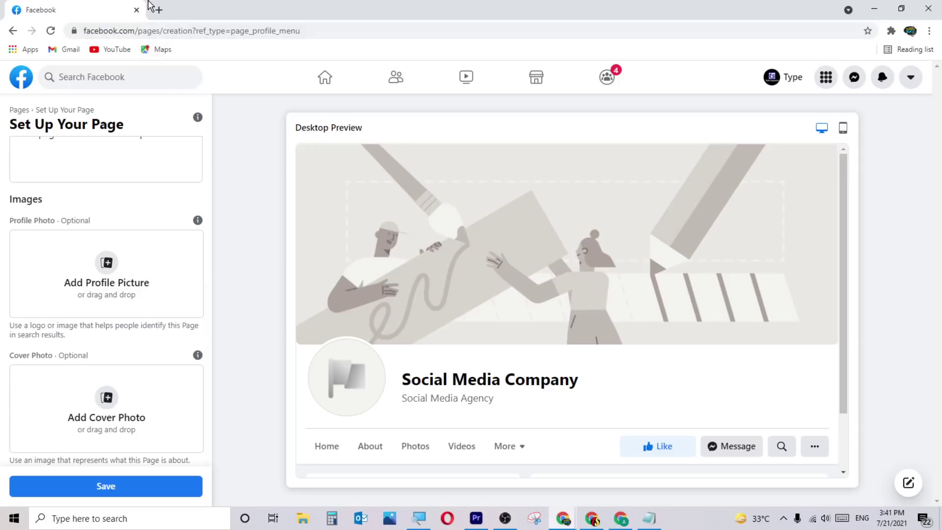
Go to Canva's recent designs in a new browser tab.
{"action": "left_click", "coordinate": [159, 10]}
{"action": "left_click", "coordinate": [212, 35]}
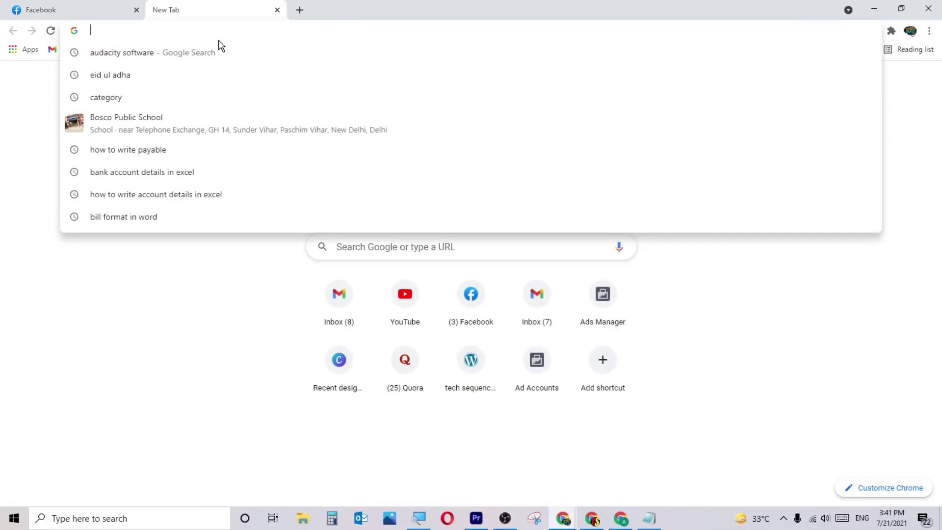
{"action": "type", "text": "canva.com/folder/recent"}
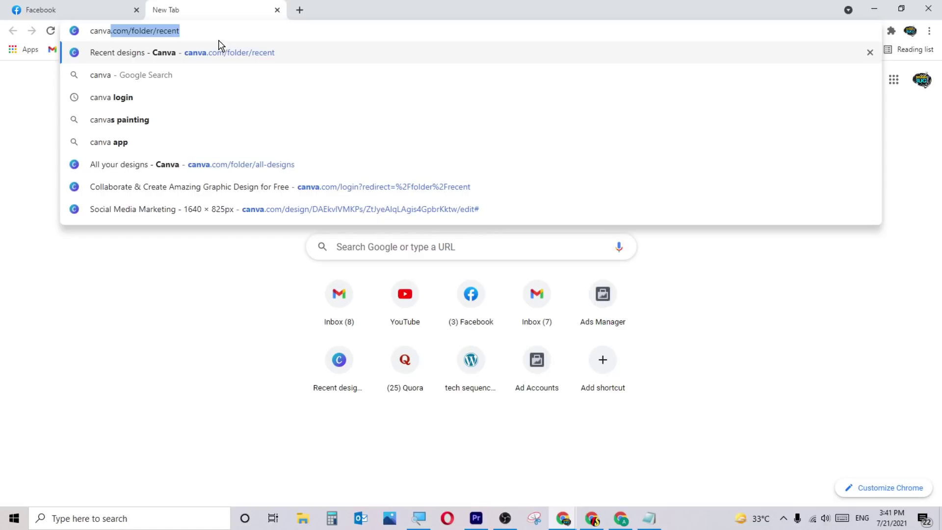
{"action": "left_click", "coordinate": [250, 58]}
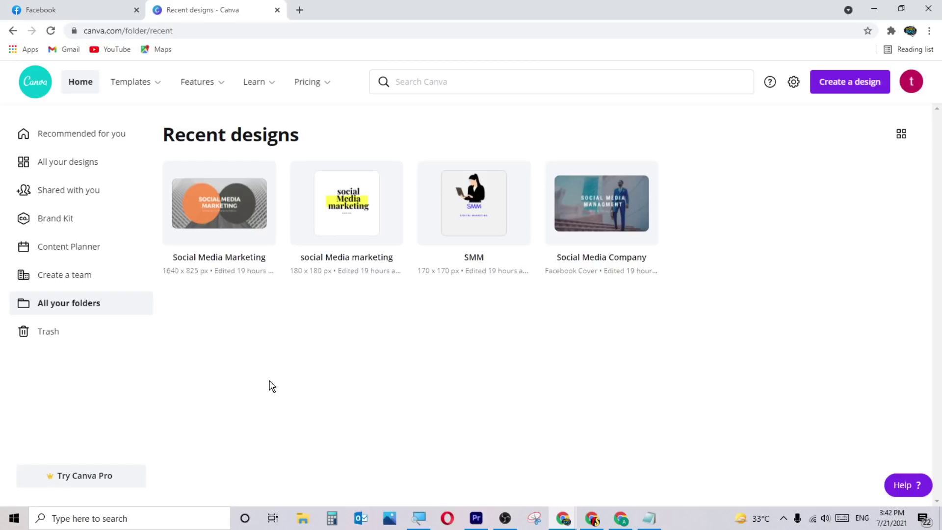
Create a custom-size Canva design of 180 × 180 px.
{"action": "left_click", "coordinate": [836, 88]}
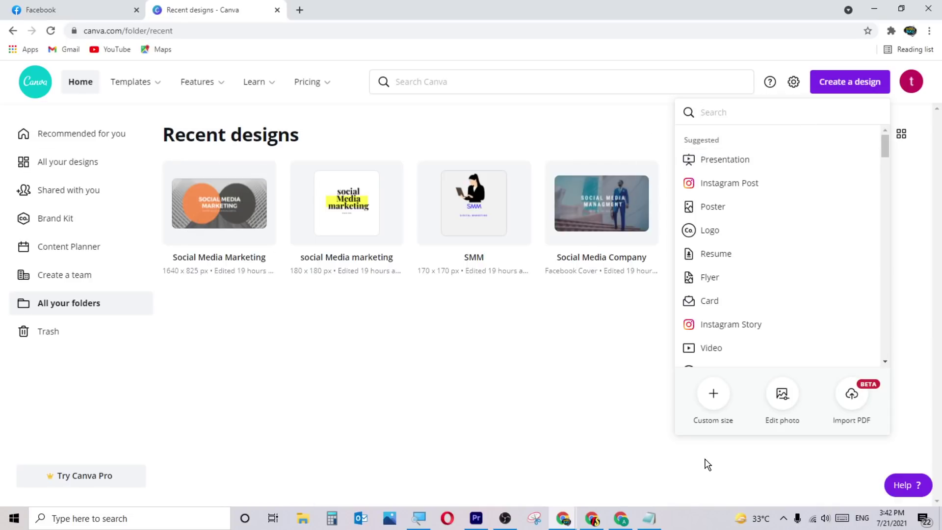
{"action": "left_click", "coordinate": [714, 397]}
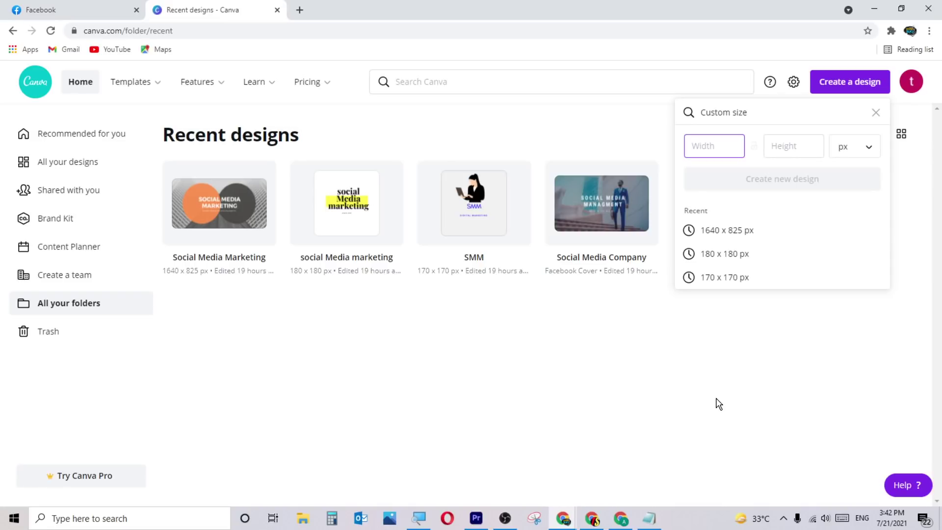
{"action": "type", "text": "18"}
{"action": "left_click", "coordinate": [784, 143]}
{"action": "type", "text": "180"}
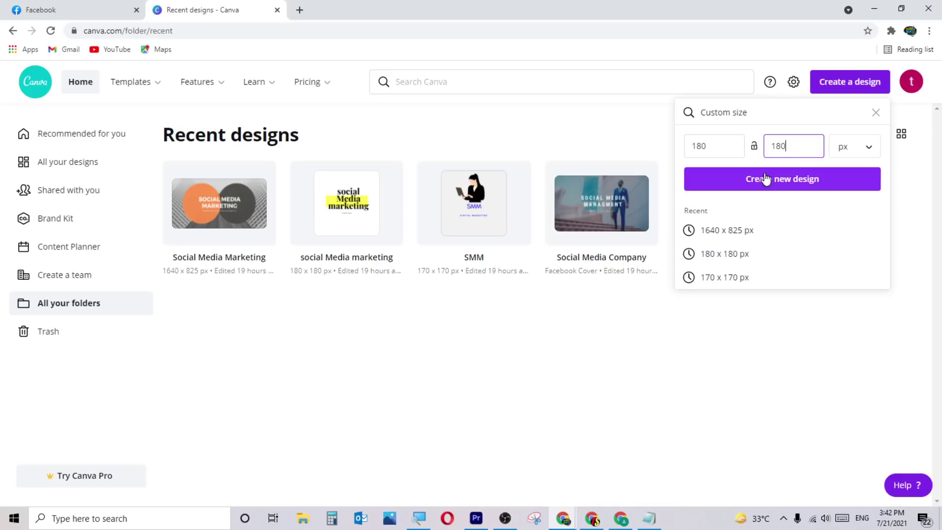
{"action": "left_click", "coordinate": [706, 179]}
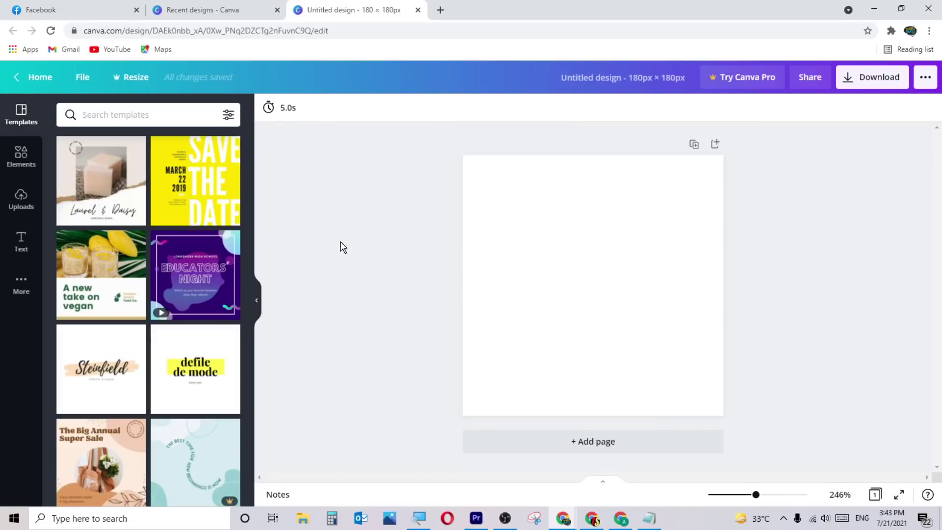
Apply the defile de mode template and retitle it 'Social Media Company', moved higher.
{"action": "scroll", "coordinate": [216, 348], "scroll_direction": "down", "scroll_amount": 2}
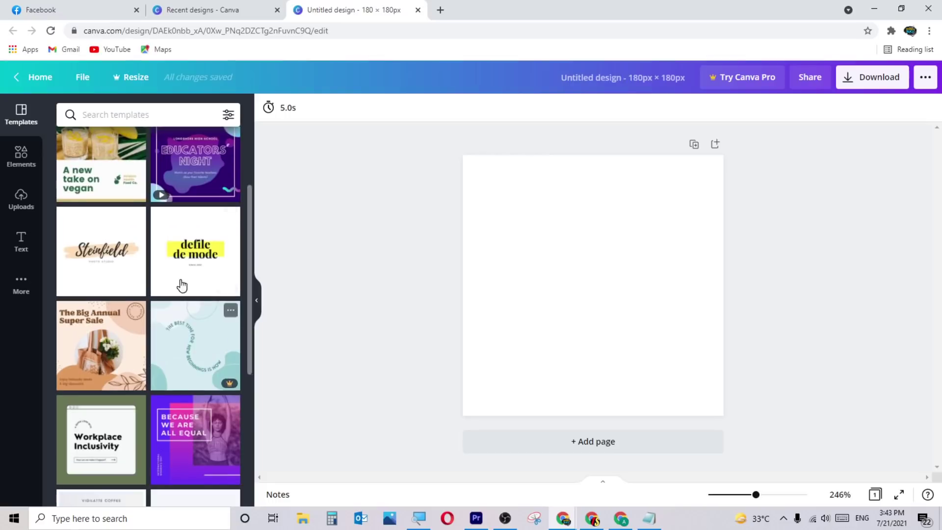
{"action": "left_click", "coordinate": [189, 250]}
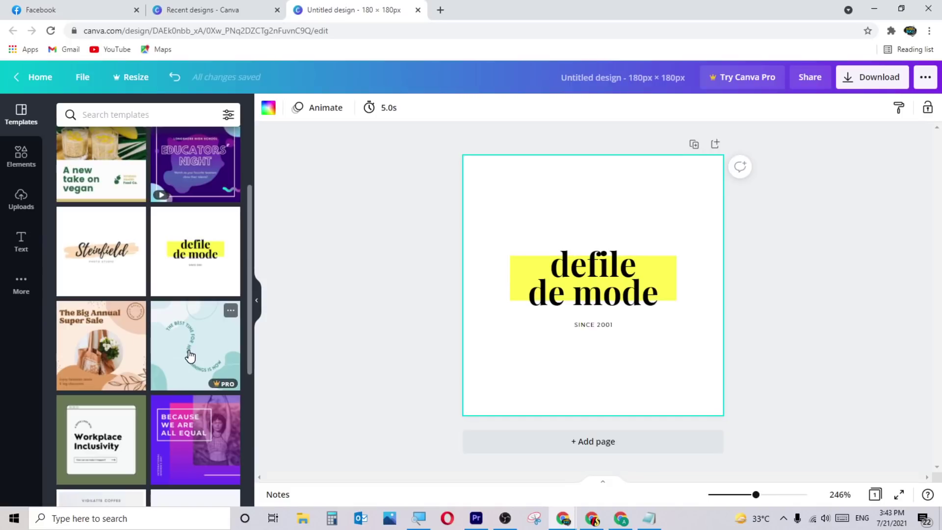
{"action": "scroll", "coordinate": [191, 356], "scroll_direction": "up", "scroll_amount": 3}
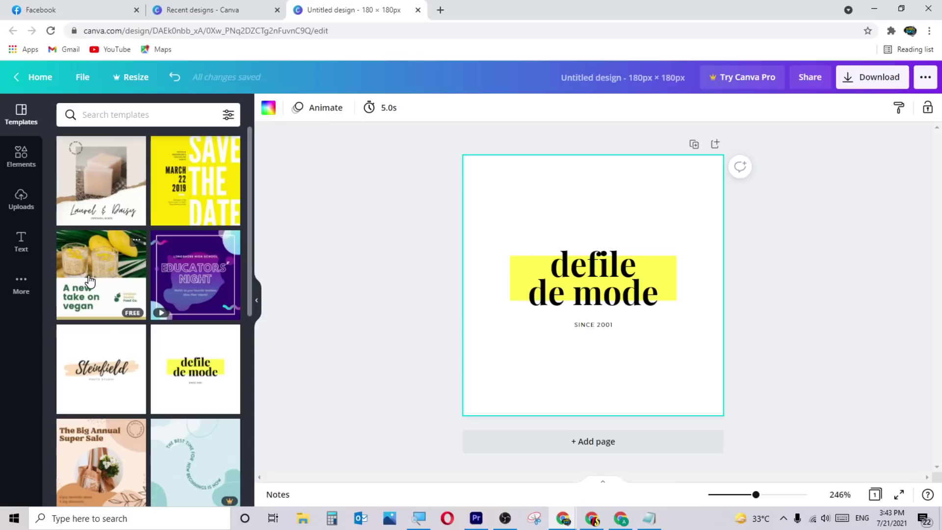
{"action": "scroll", "coordinate": [207, 315], "scroll_direction": "down", "scroll_amount": 2}
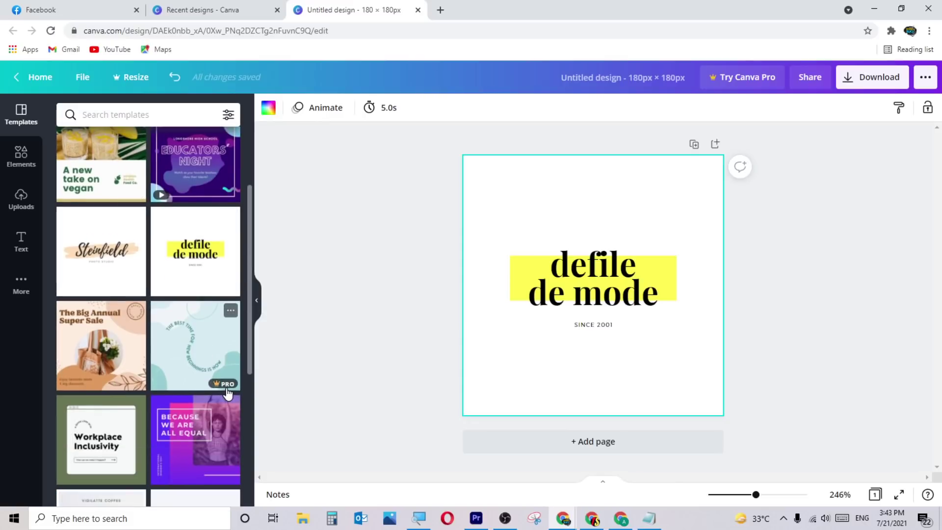
{"action": "double_click", "coordinate": [578, 276]}
{"action": "type", "text": "S"}
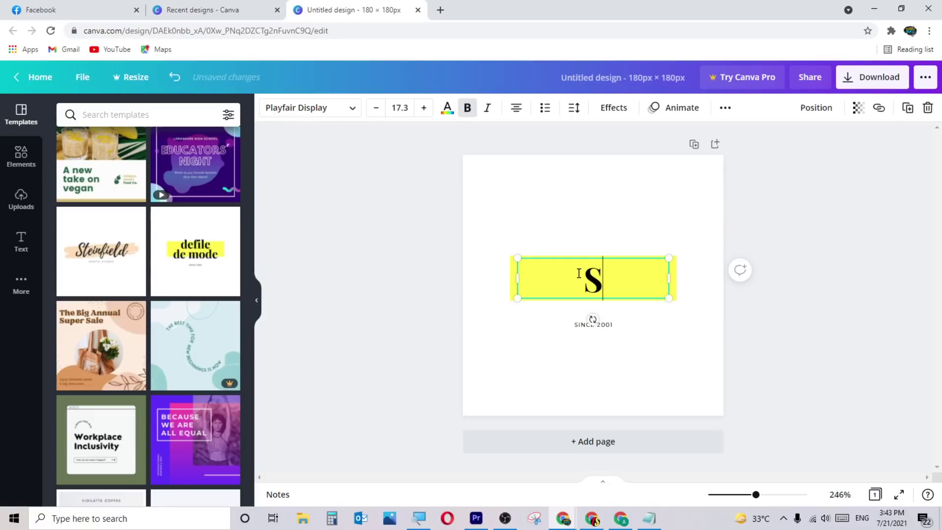
{"action": "type", "text": "ocial M"}
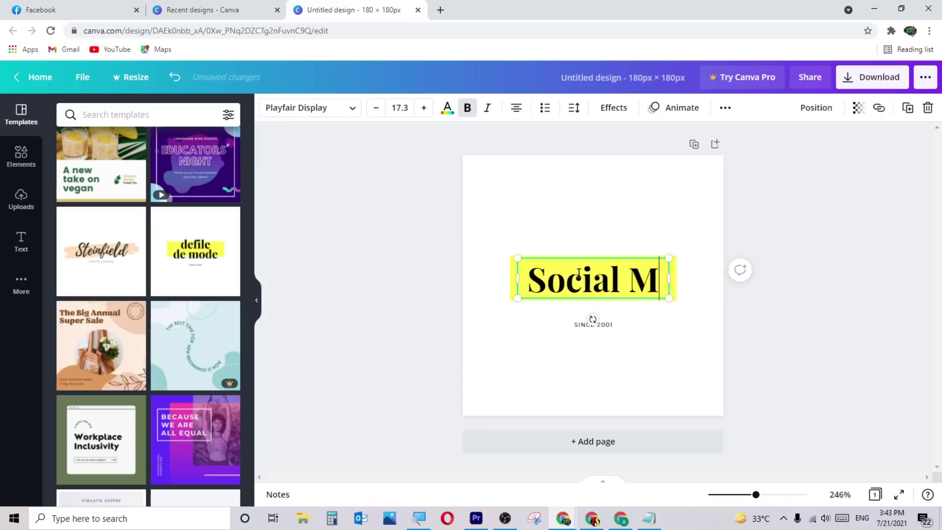
{"action": "type", "text": "edia Company"}
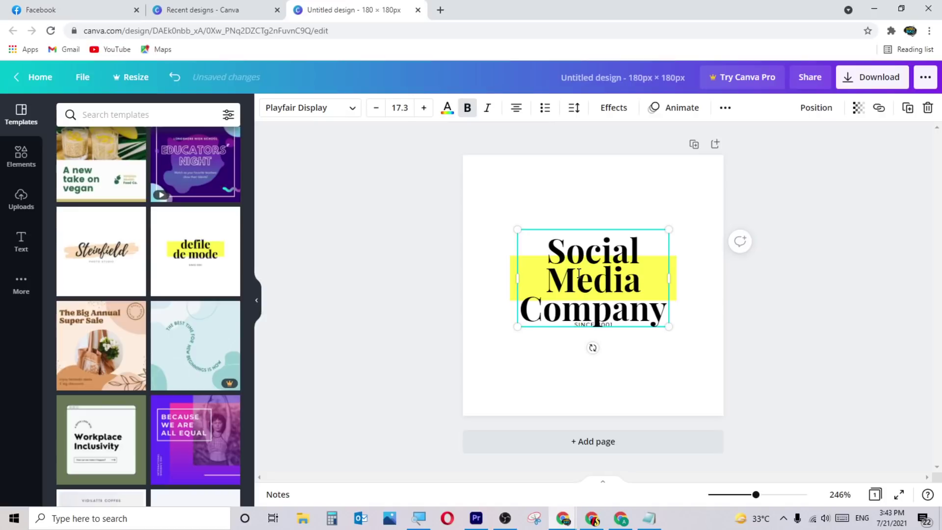
{"action": "left_click", "coordinate": [295, 202]}
{"action": "left_click_drag", "start_coordinate": [638, 280], "coordinate": [635, 251]}
Change the tagline from SINCE 2001 to SINCE 2021 and bring up the download options.
{"action": "left_click", "coordinate": [607, 323]}
{"action": "left_click", "coordinate": [617, 326]}
{"action": "left_click", "coordinate": [617, 326]}
{"action": "key", "text": "BackSpace"}
{"action": "key", "text": "BackSpace"}
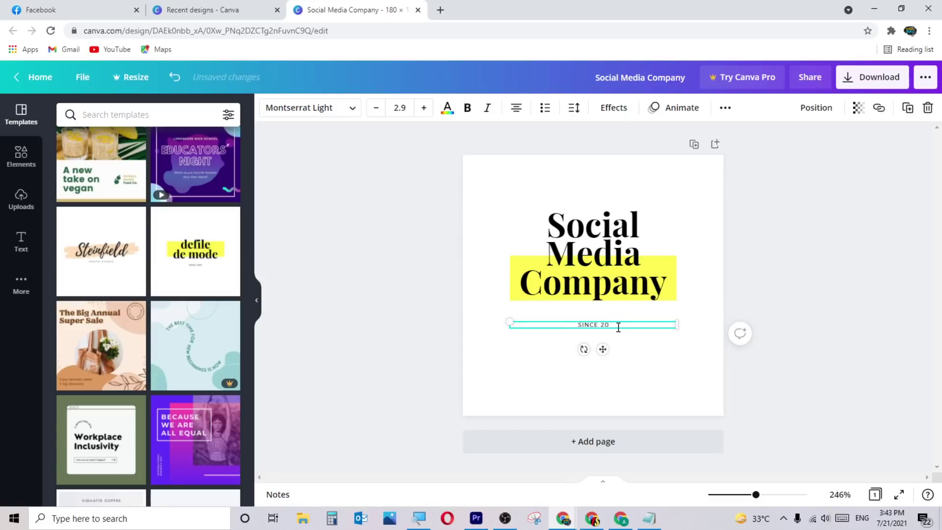
{"action": "type", "text": "21"}
{"action": "left_click", "coordinate": [837, 223]}
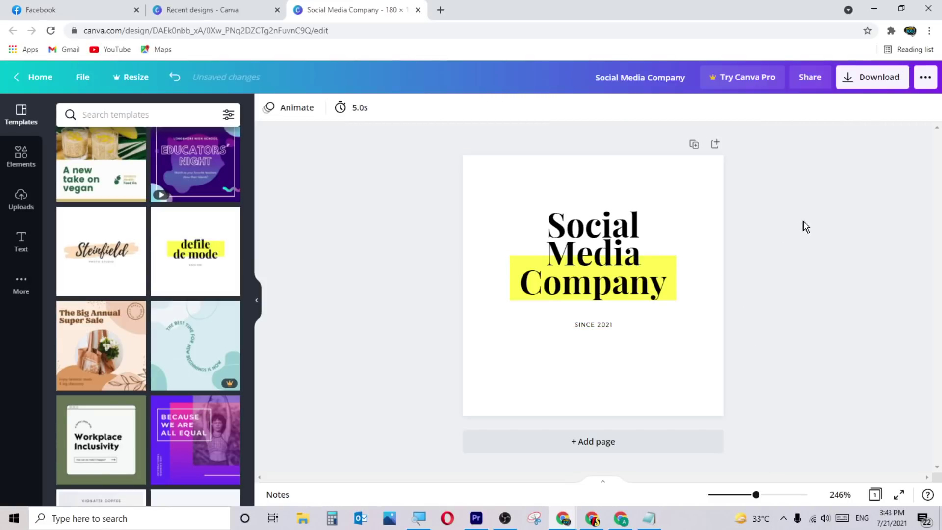
{"action": "left_click", "coordinate": [866, 77]}
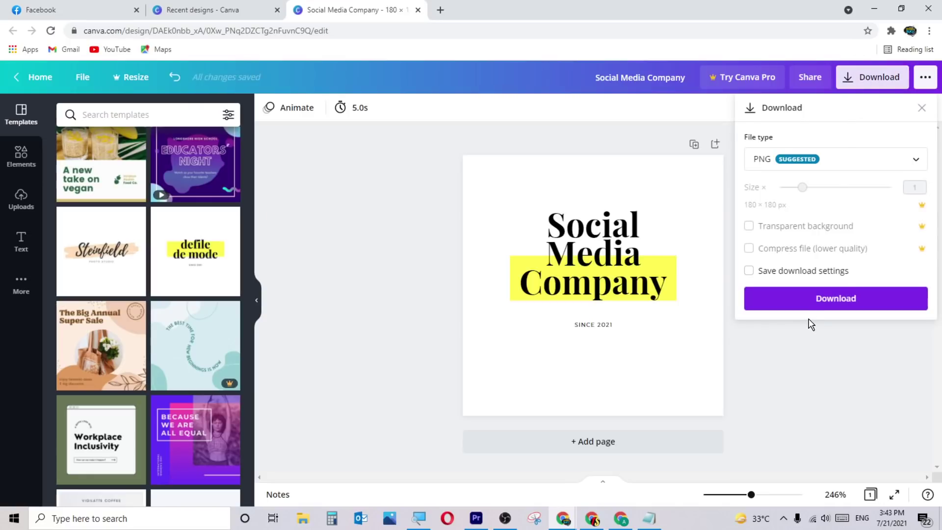
Download the logo as a PNG, dismiss the Canva Pro promotion, and return to Facebook.
{"action": "left_click", "coordinate": [813, 309]}
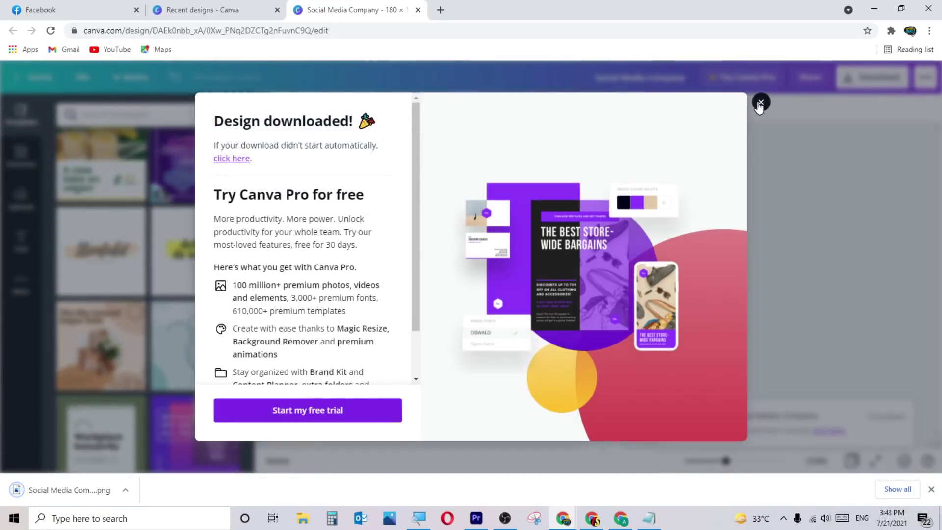
{"action": "left_click", "coordinate": [761, 101]}
{"action": "left_click", "coordinate": [83, 9]}
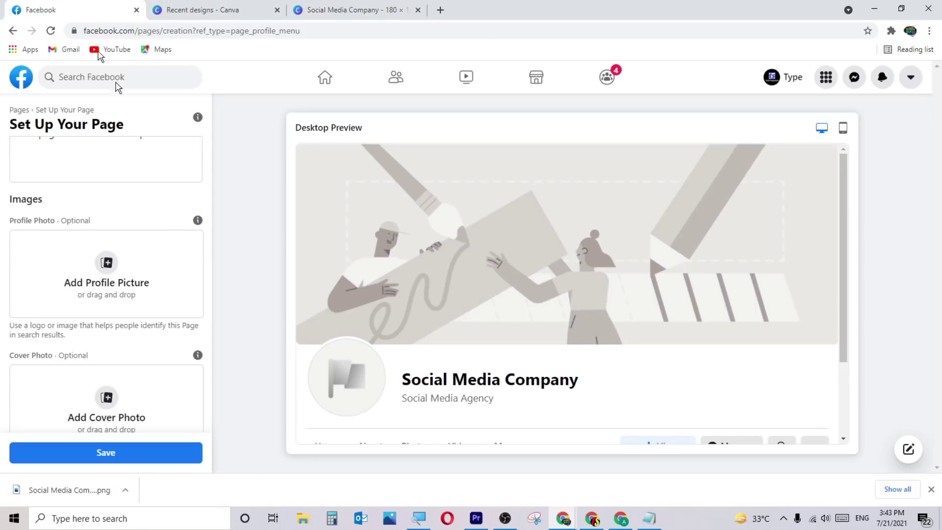
Set the downloaded PNG logo as the page's profile picture, then return to Canva.
{"action": "left_click", "coordinate": [104, 265]}
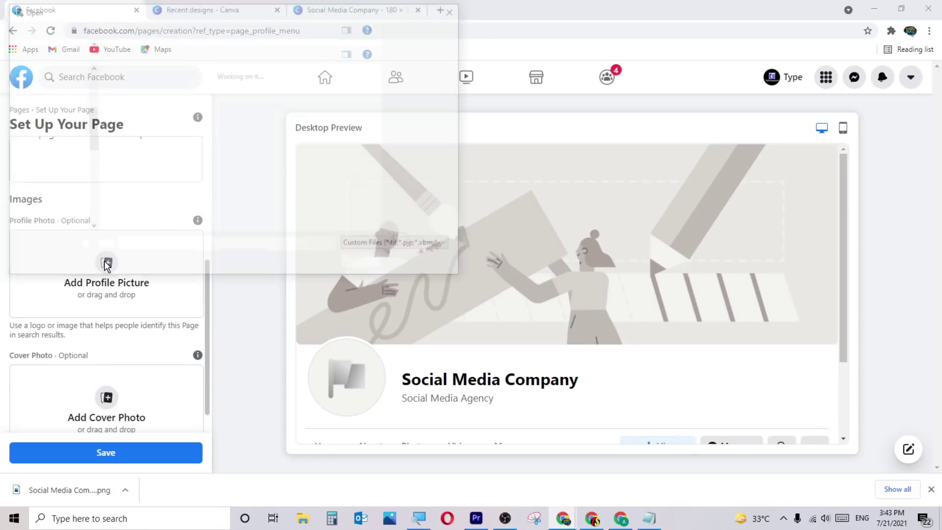
{"action": "double_click", "coordinate": [138, 86]}
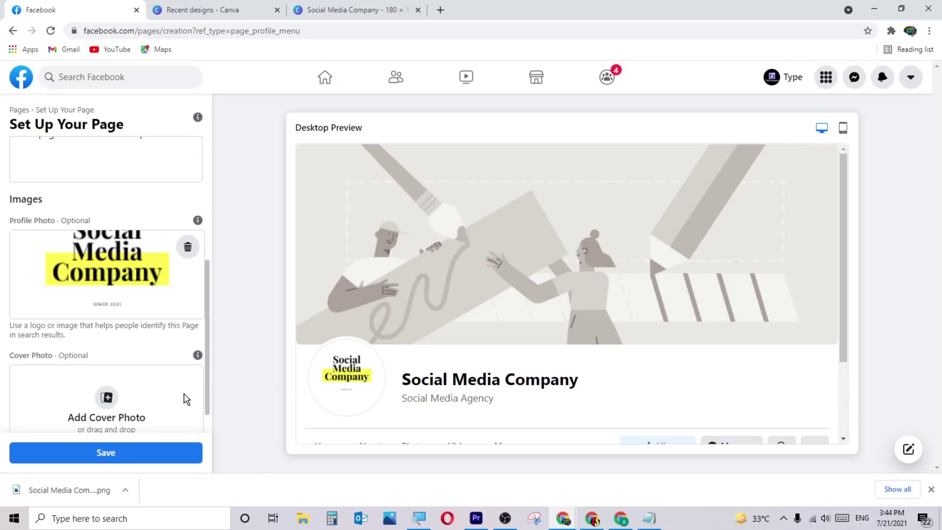
{"action": "left_click", "coordinate": [364, 9]}
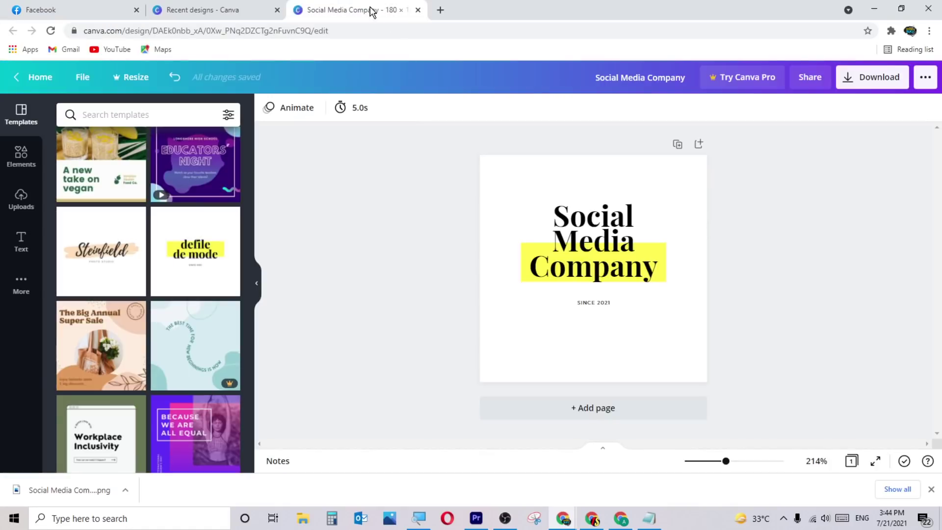
From Canva's home page, create a design using the recent 1640 × 825 px custom size.
{"action": "left_click", "coordinate": [28, 84]}
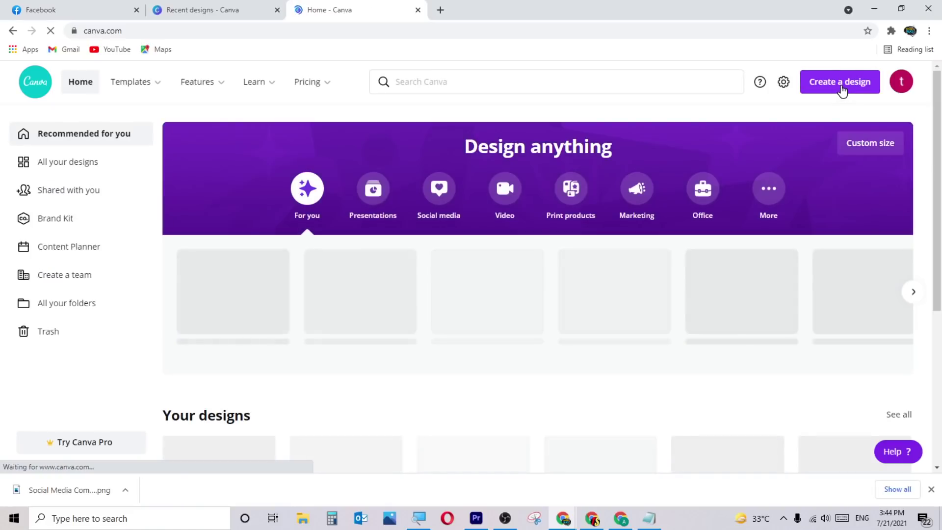
{"action": "left_click", "coordinate": [841, 91]}
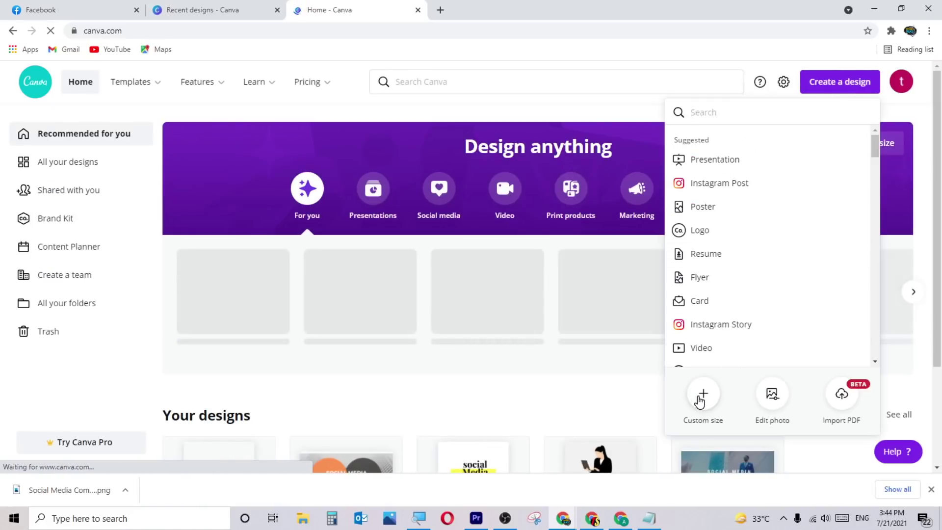
{"action": "left_click", "coordinate": [703, 393]}
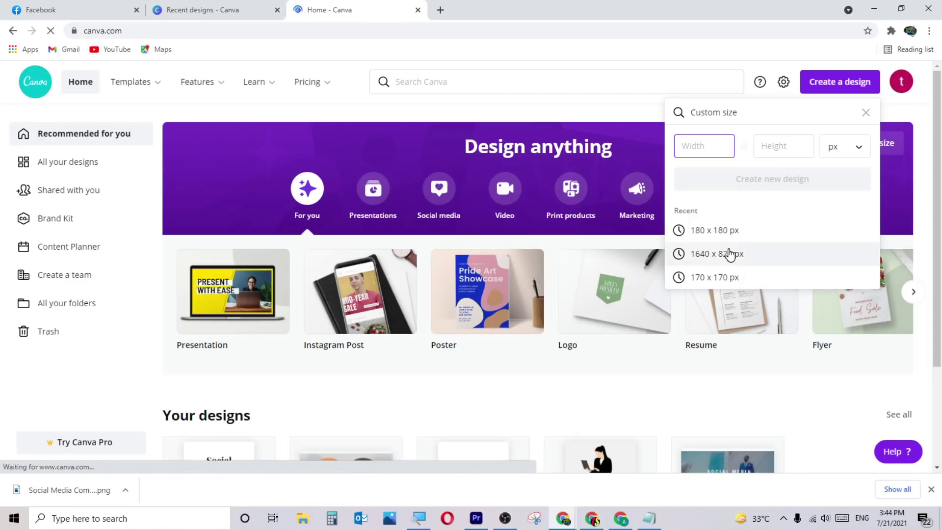
{"action": "left_click", "coordinate": [730, 254]}
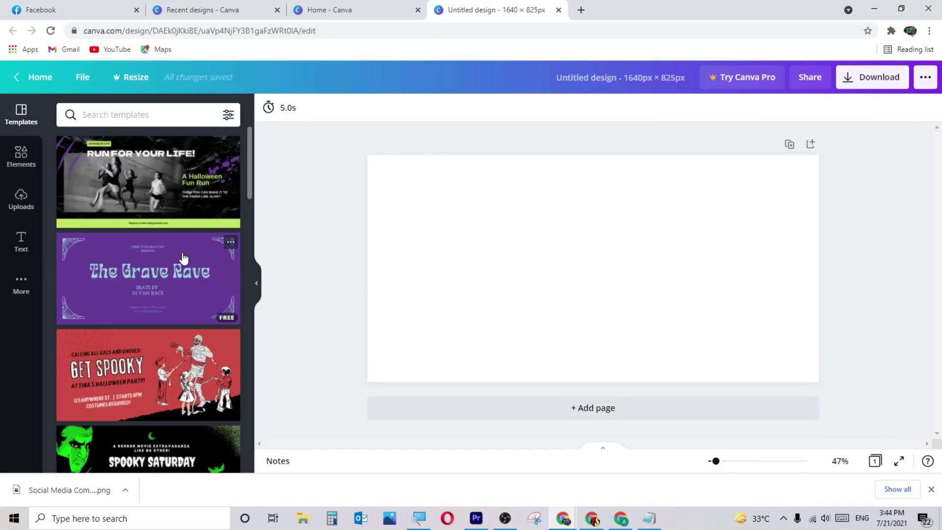
Search 'free marketing' templates and apply the Orange Black Astraeus Creative page.
{"action": "left_click", "coordinate": [152, 113]}
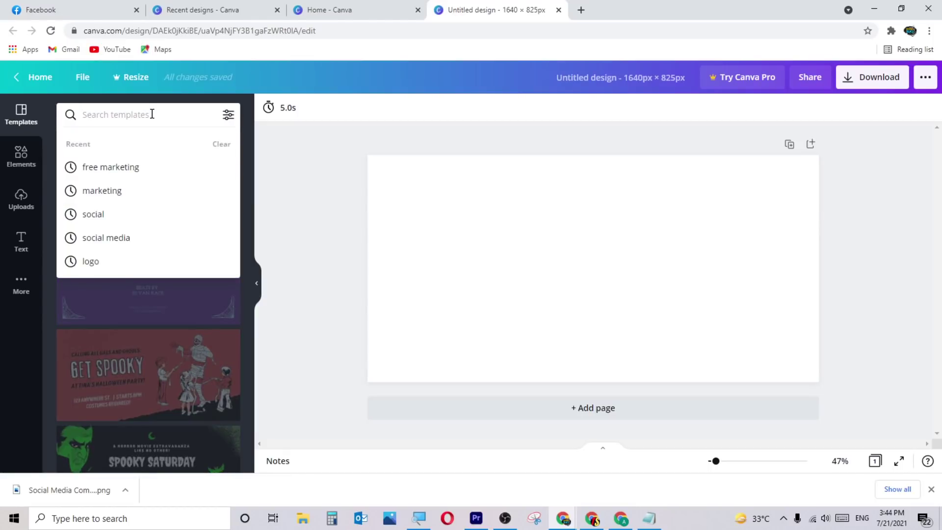
{"action": "type", "text": "free"}
{"action": "key", "text": "Down"}
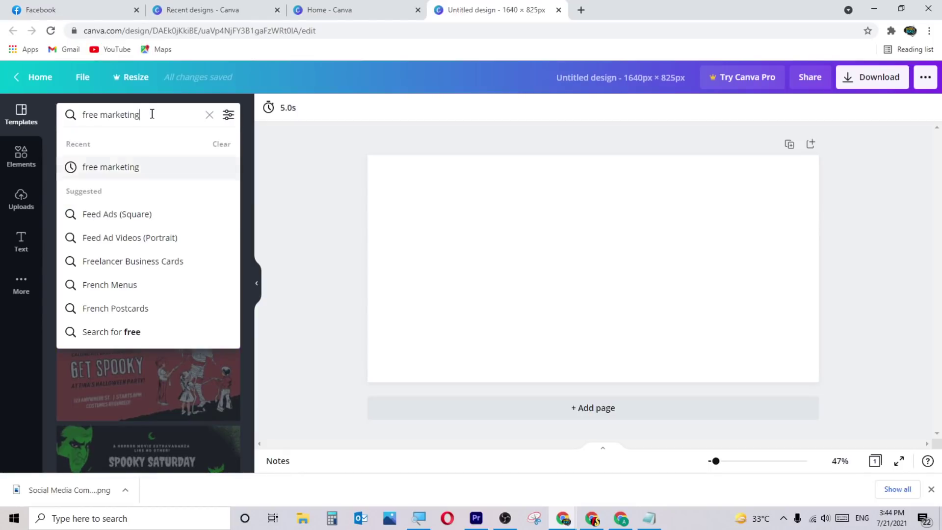
{"action": "key", "text": "Return"}
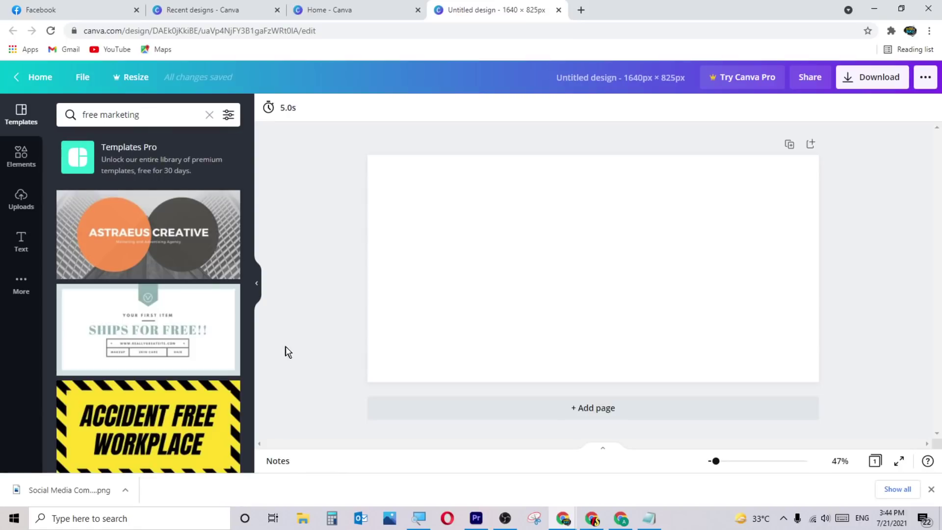
{"action": "left_click", "coordinate": [168, 250]}
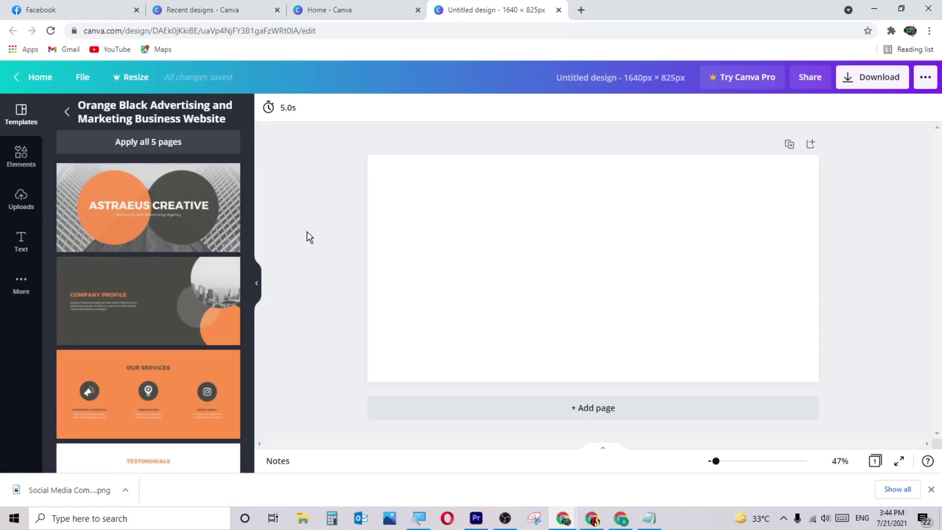
{"action": "left_click", "coordinate": [140, 222]}
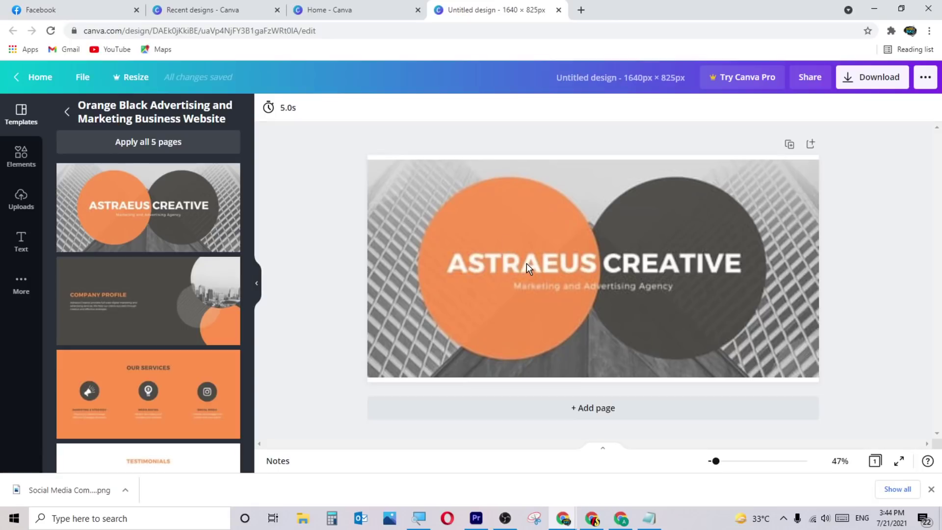
Replace the title with 'SOCIAL MEDIA COMPANY' and download the banner as a PNG.
{"action": "left_click", "coordinate": [526, 263]}
{"action": "double_click", "coordinate": [526, 263]}
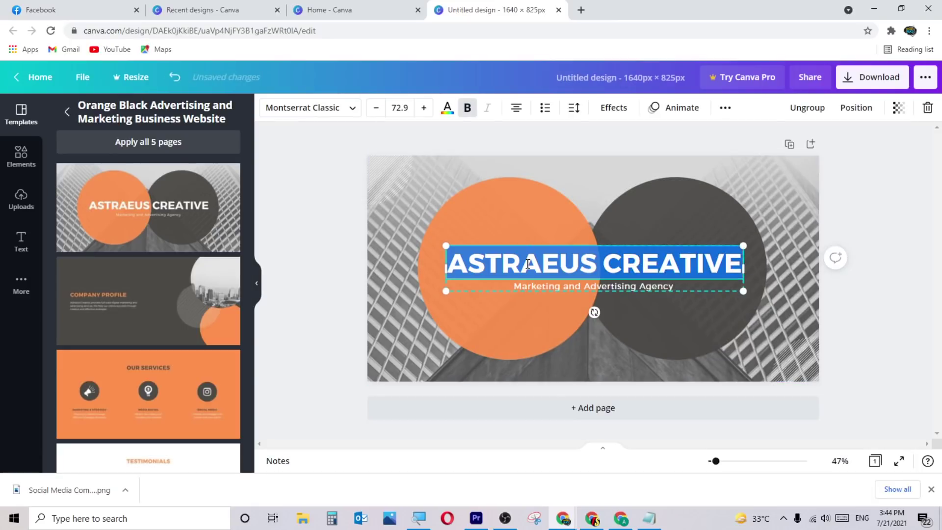
{"action": "type", "text": "SOCIAL MEDIA COMPA"}
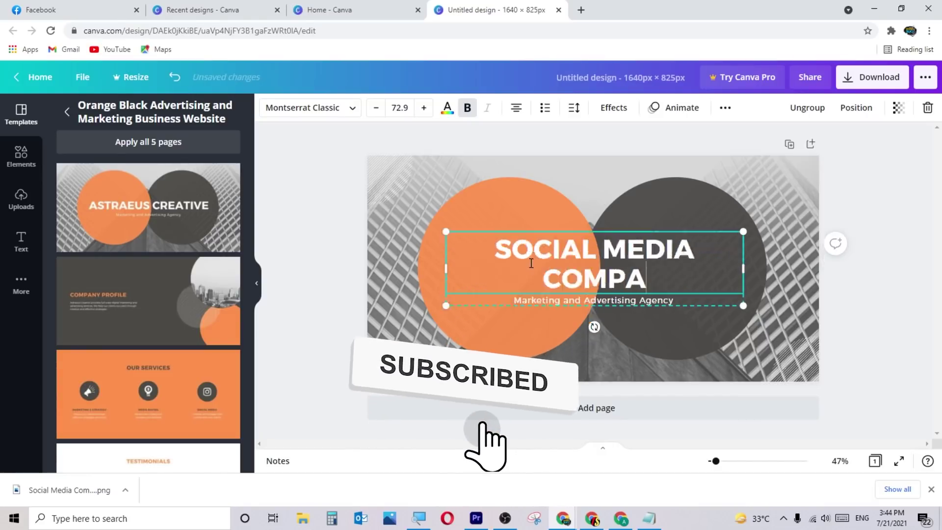
{"action": "type", "text": "NY"}
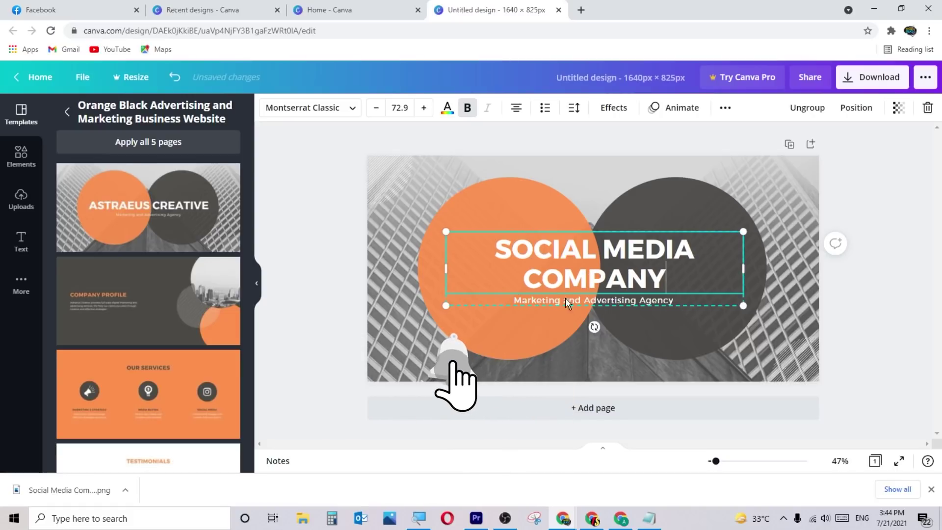
{"action": "left_click", "coordinate": [344, 282]}
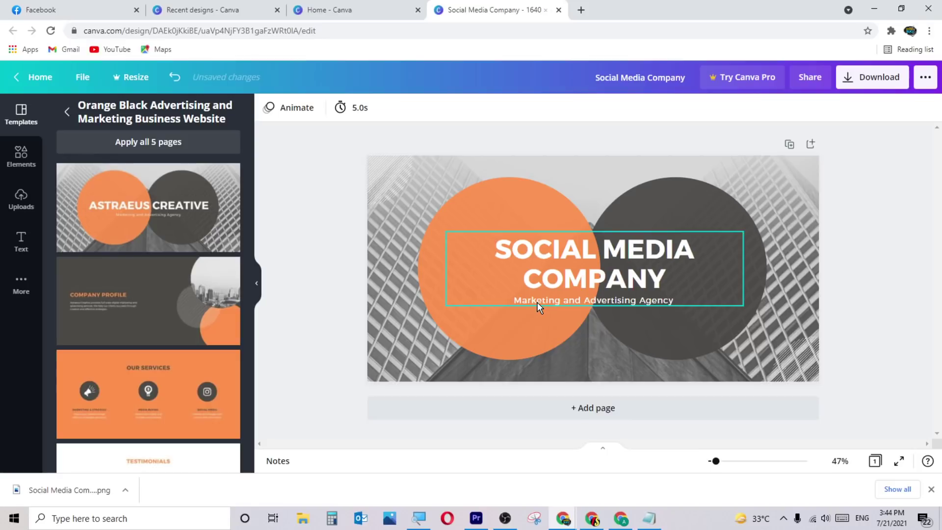
{"action": "left_click", "coordinate": [864, 78]}
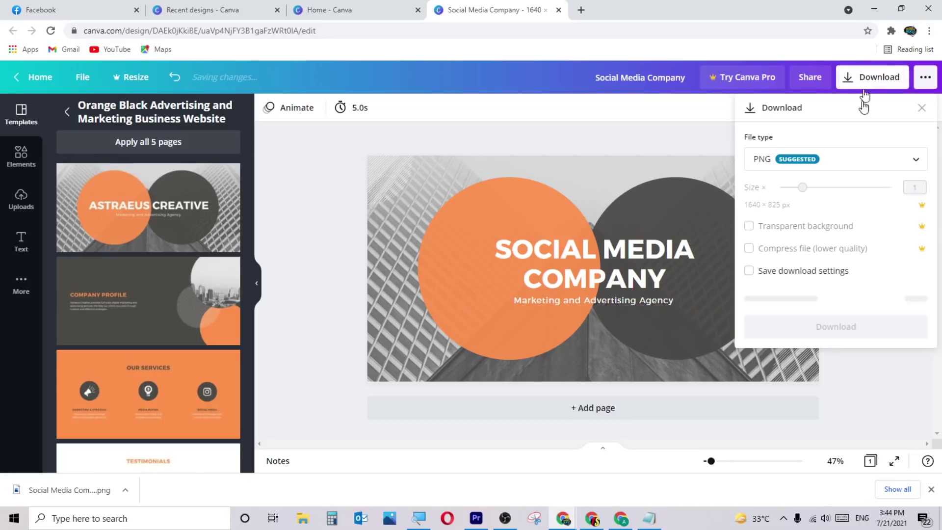
{"action": "left_click", "coordinate": [841, 300]}
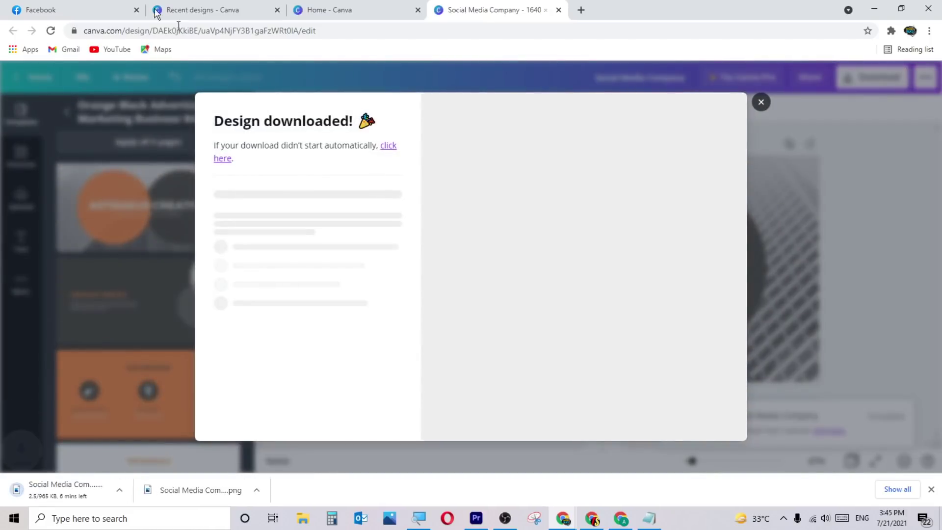
Set the downloaded SOCIAL MEDIA COMPANY banner PNG as the page's cover photo.
{"action": "left_click", "coordinate": [38, 6]}
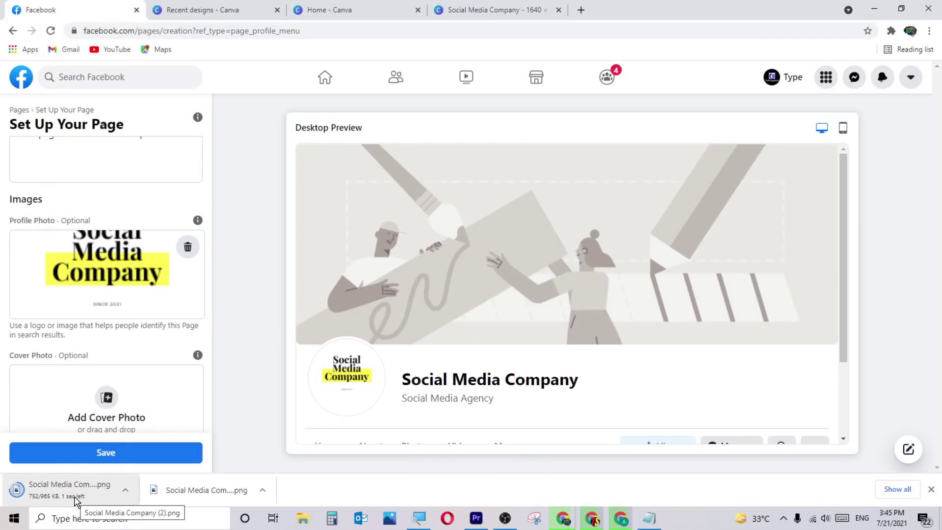
{"action": "scroll", "coordinate": [100, 395], "scroll_direction": "down", "scroll_amount": 1}
{"action": "left_click", "coordinate": [111, 376]}
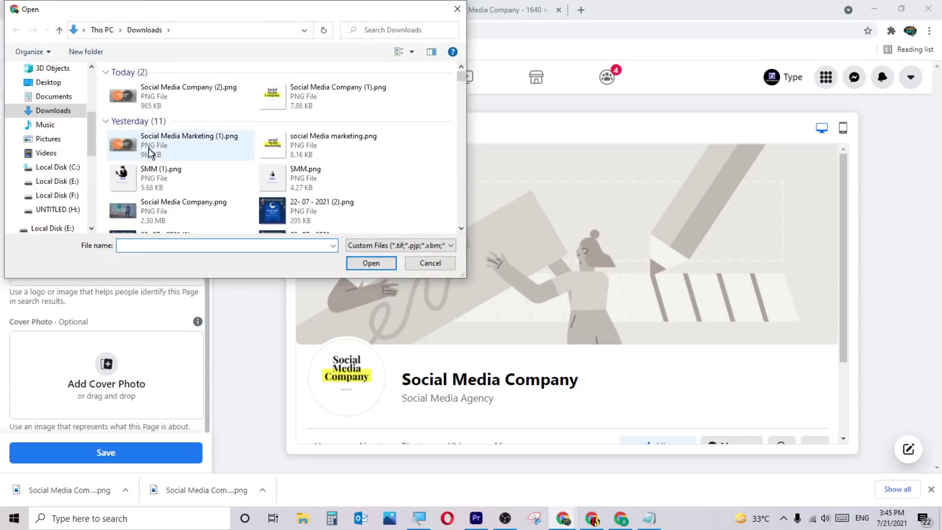
{"action": "double_click", "coordinate": [159, 93]}
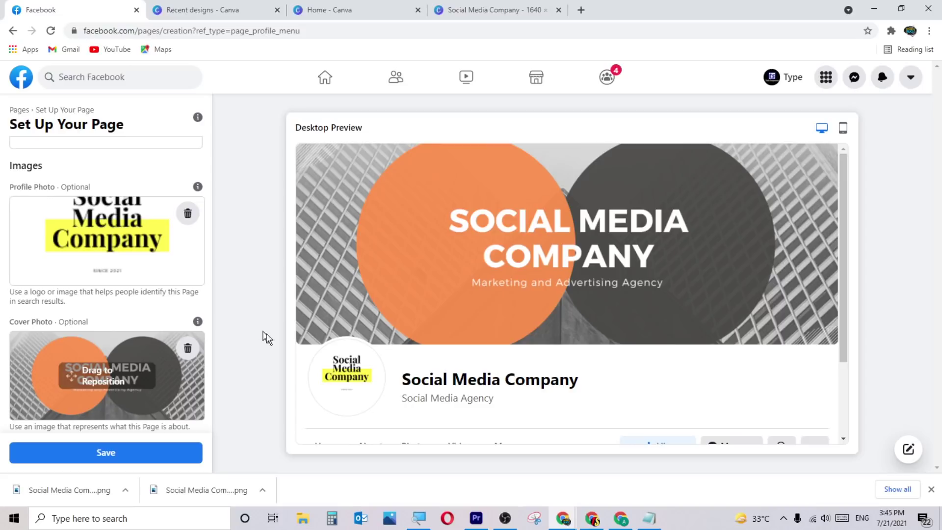
{"action": "scroll", "coordinate": [491, 405], "scroll_direction": "down", "scroll_amount": 3}
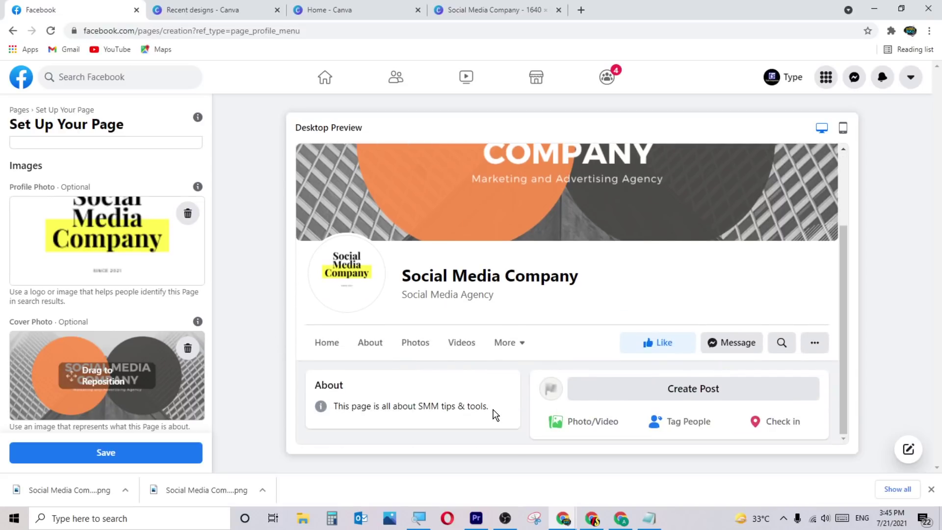
{"action": "scroll", "coordinate": [495, 411], "scroll_direction": "up", "scroll_amount": 3}
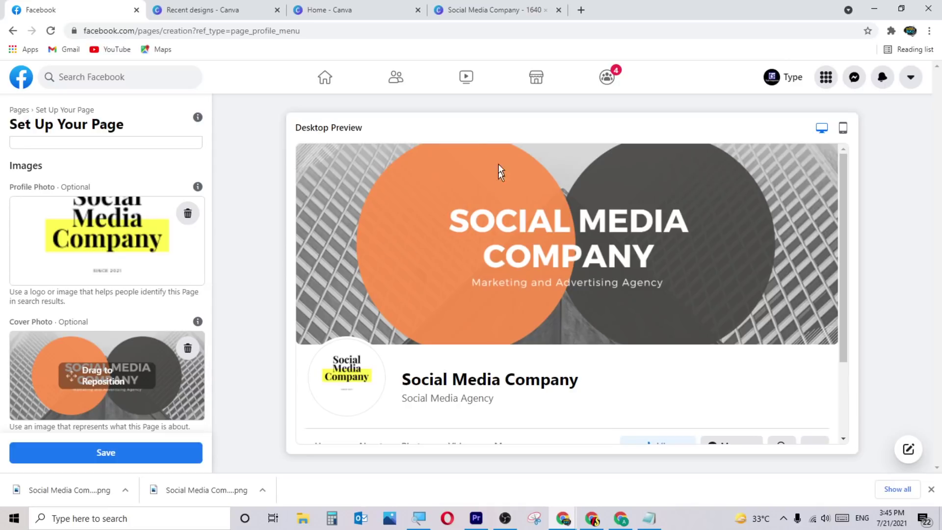
{"action": "scroll", "coordinate": [532, 281], "scroll_direction": "down", "scroll_amount": 3}
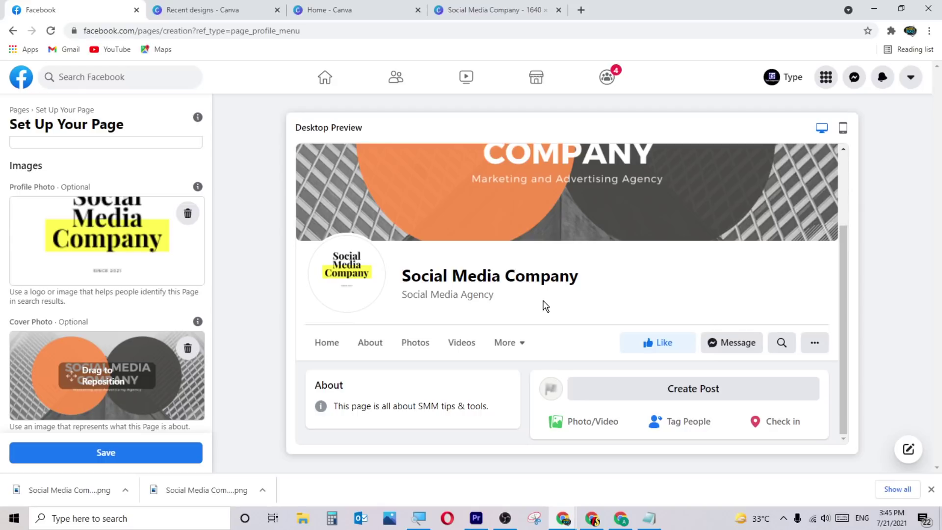
{"action": "scroll", "coordinate": [544, 305], "scroll_direction": "up", "scroll_amount": 3}
{"action": "scroll", "coordinate": [543, 299], "scroll_direction": "down", "scroll_amount": 3}
{"action": "scroll", "coordinate": [542, 305], "scroll_direction": "up", "scroll_amount": 2}
{"action": "scroll", "coordinate": [543, 304], "scroll_direction": "down", "scroll_amount": 2}
{"action": "scroll", "coordinate": [537, 332], "scroll_direction": "up", "scroll_amount": 2}
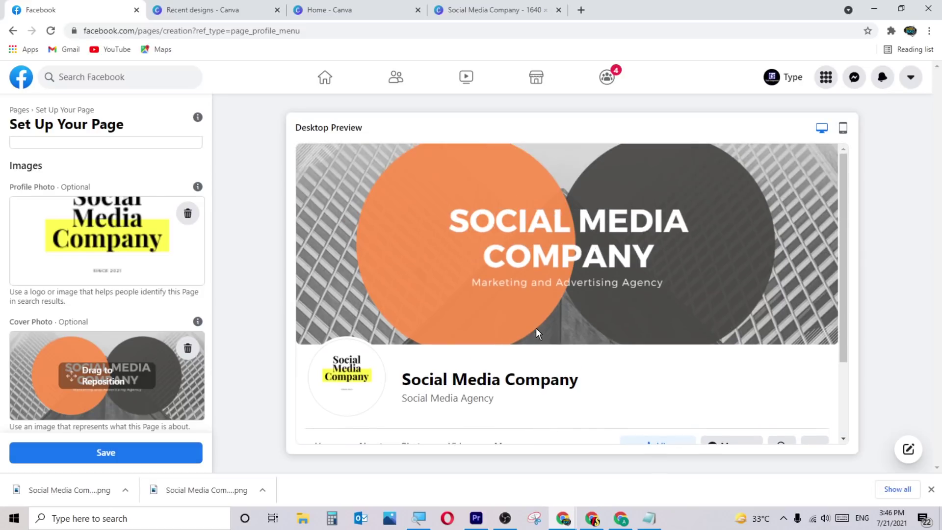
{"action": "scroll", "coordinate": [540, 336], "scroll_direction": "down", "scroll_amount": 2}
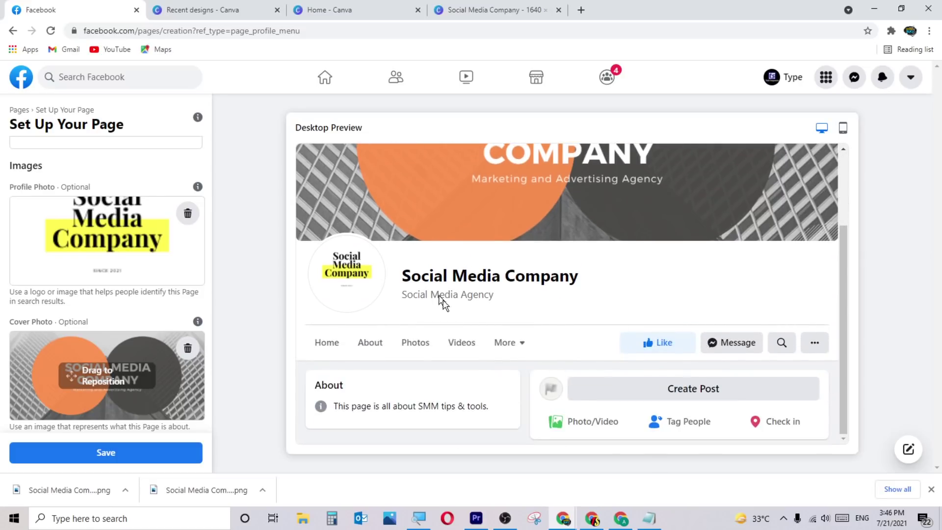
{"action": "scroll", "coordinate": [591, 317], "scroll_direction": "up", "scroll_amount": 2}
{"action": "scroll", "coordinate": [594, 325], "scroll_direction": "down", "scroll_amount": 2}
{"action": "left_click", "coordinate": [842, 133]}
{"action": "scroll", "coordinate": [664, 309], "scroll_direction": "up", "scroll_amount": 2}
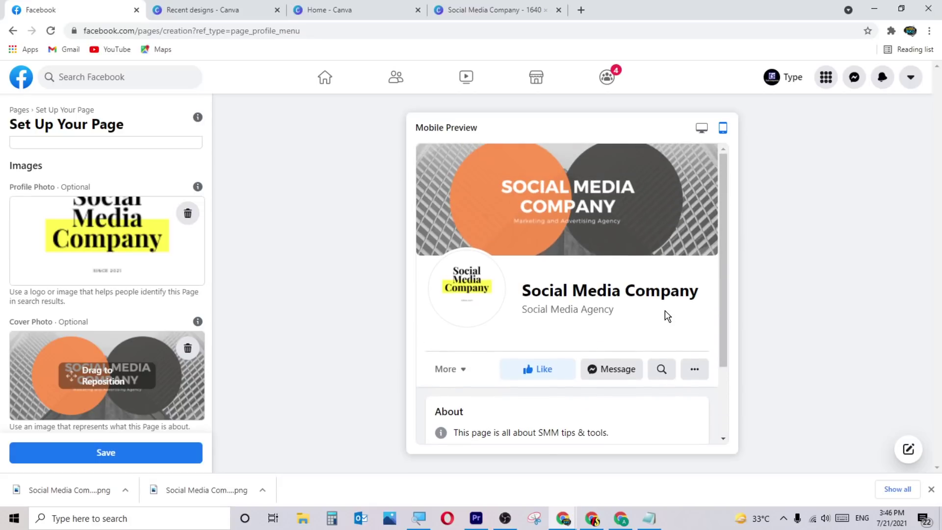
{"action": "scroll", "coordinate": [622, 287], "scroll_direction": "down", "scroll_amount": 2}
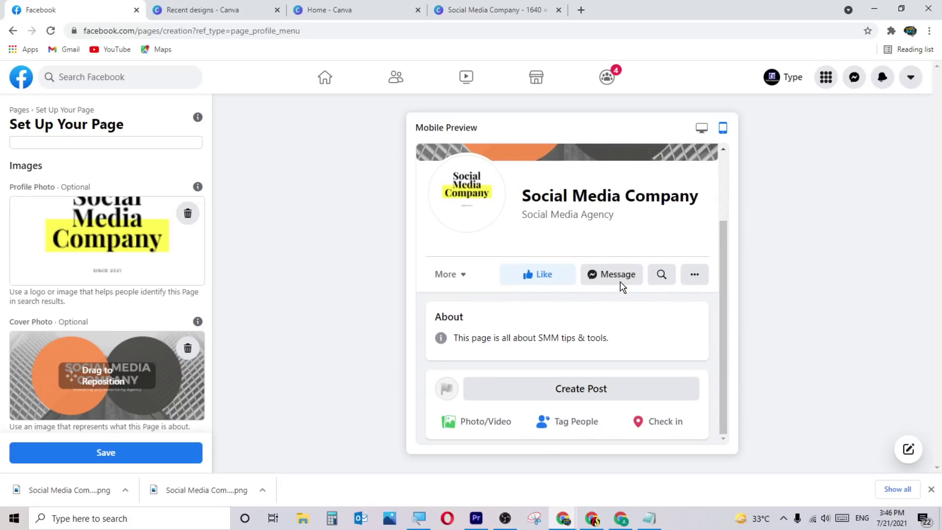
{"action": "scroll", "coordinate": [614, 334], "scroll_direction": "up", "scroll_amount": 2}
{"action": "scroll", "coordinate": [608, 297], "scroll_direction": "down", "scroll_amount": 2}
{"action": "left_click", "coordinate": [701, 129]}
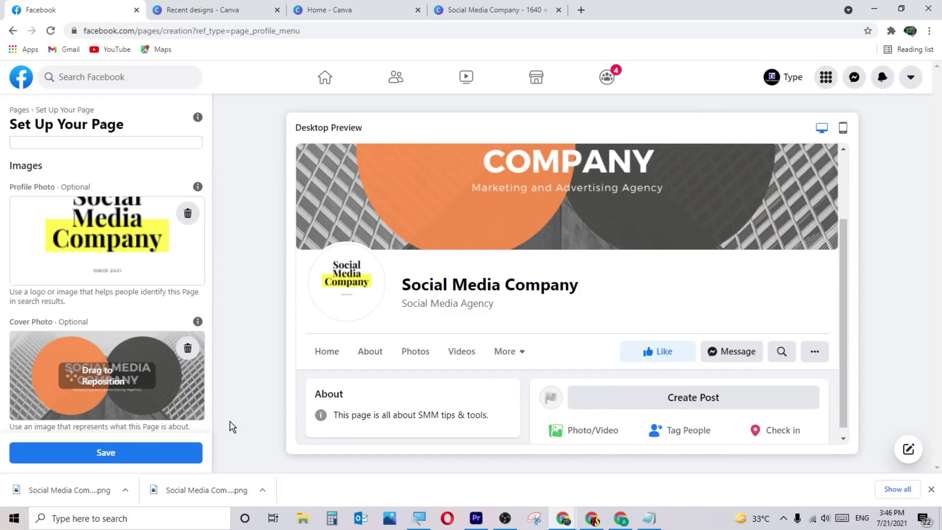
Save the page setup and enter a phone number in the WhatsApp connection dialog.
{"action": "left_click", "coordinate": [127, 453]}
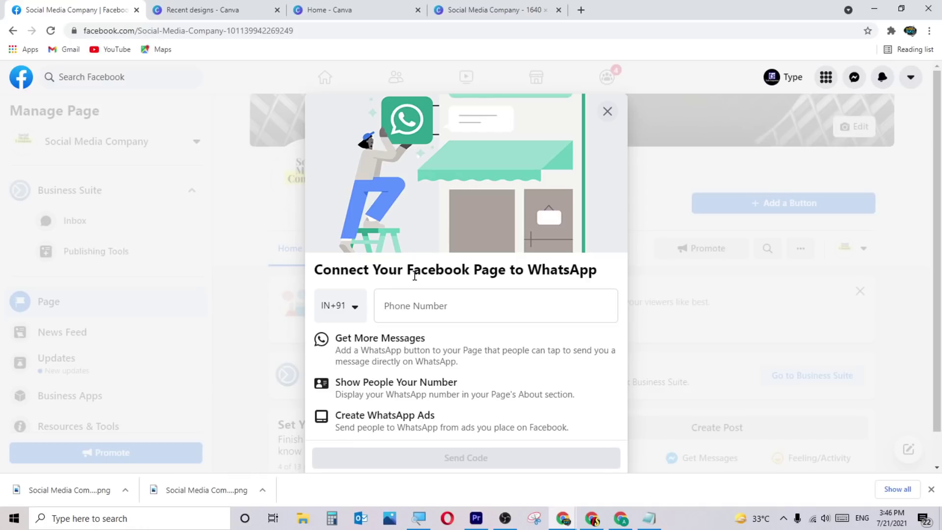
{"action": "left_click", "coordinate": [430, 298]}
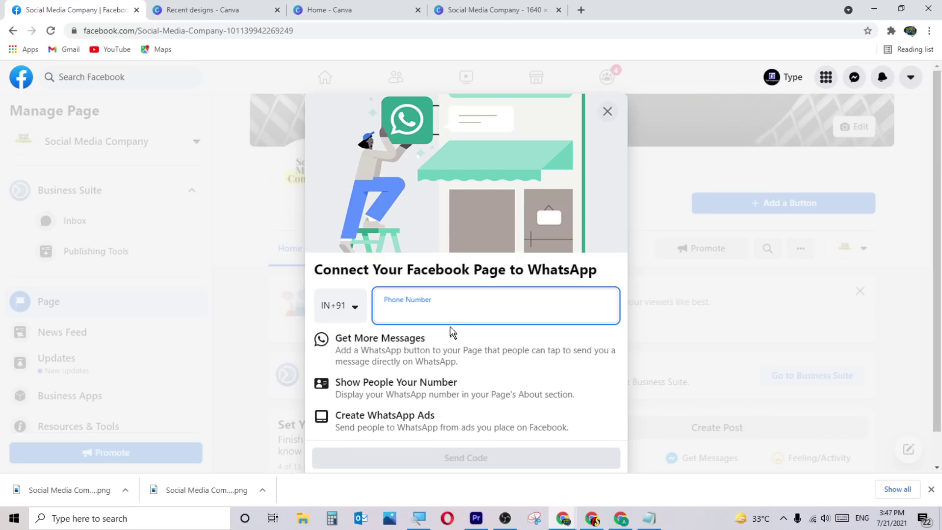
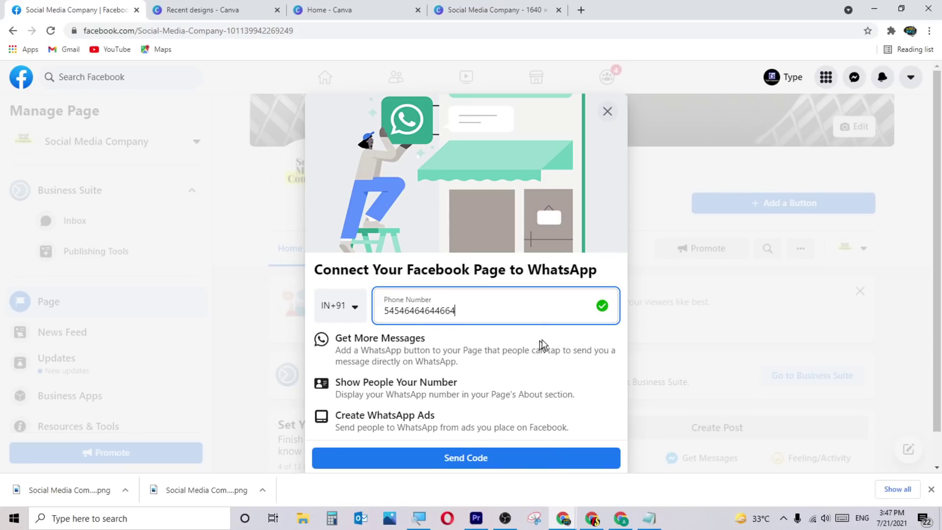
Open and close the country code list, then close the WhatsApp dialog.
{"action": "left_click", "coordinate": [338, 307]}
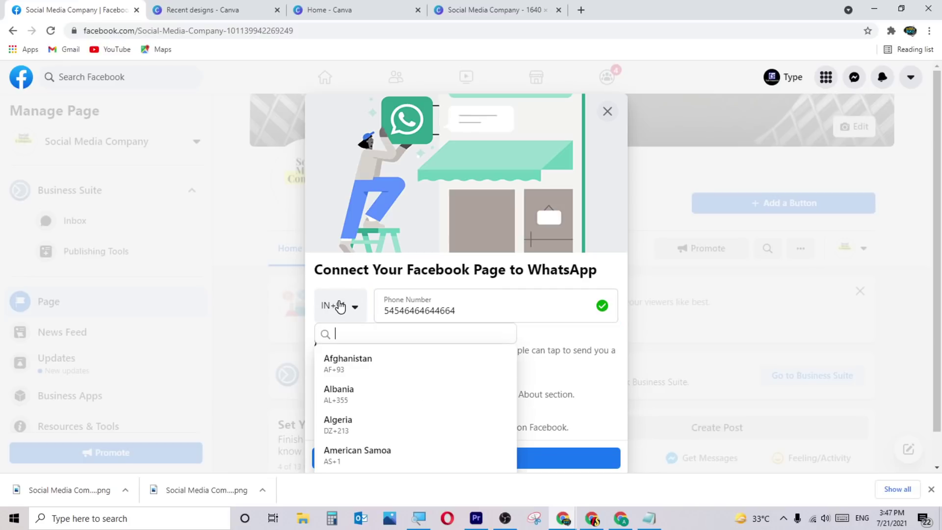
{"action": "left_click", "coordinate": [335, 254]}
{"action": "left_click", "coordinate": [513, 304]}
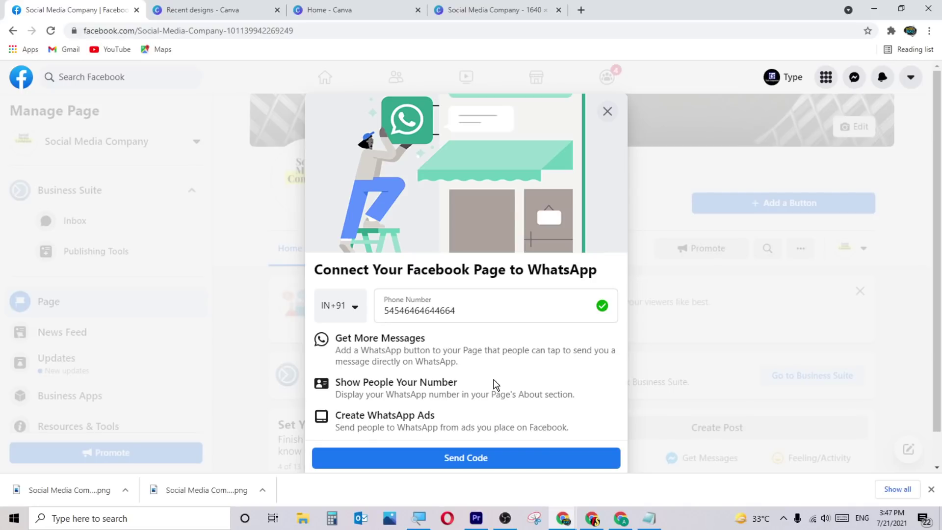
{"action": "left_click", "coordinate": [608, 112]}
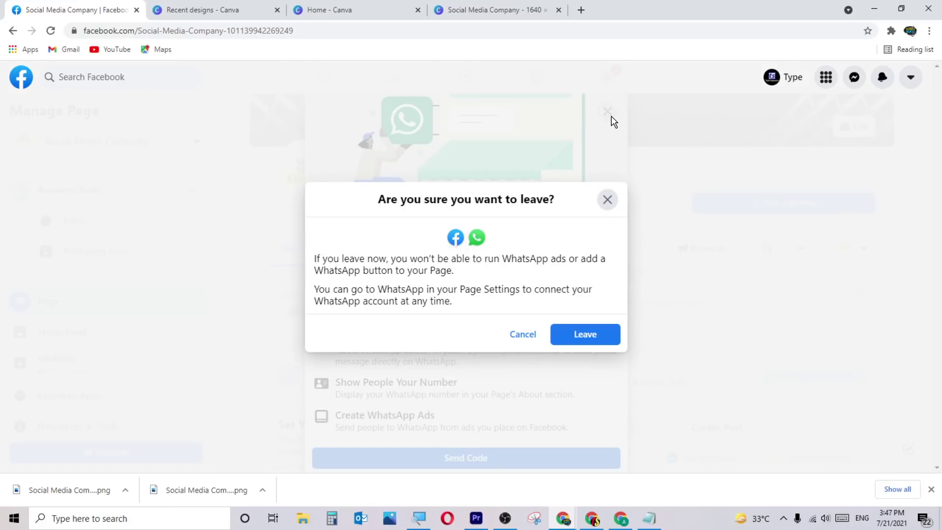
Leave without connecting WhatsApp and scroll through the new Social Media Company page.
{"action": "left_click", "coordinate": [577, 336]}
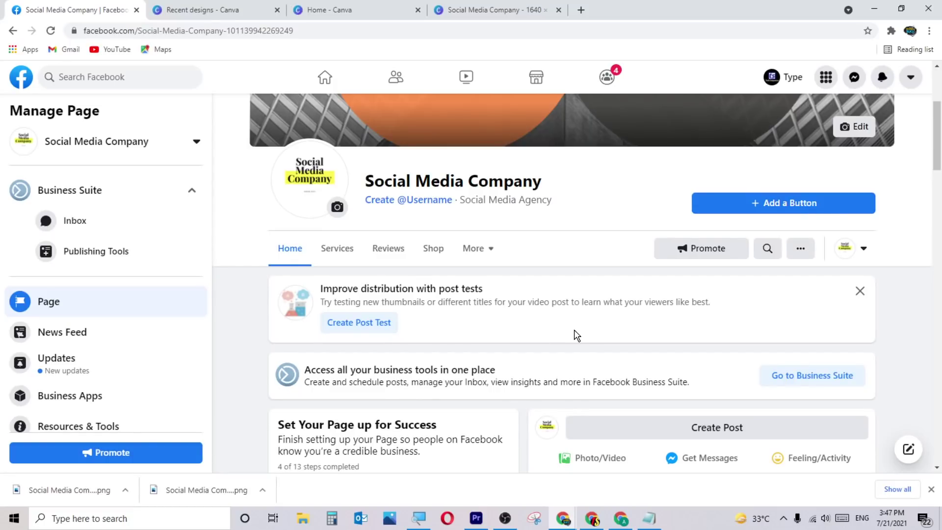
{"action": "scroll", "coordinate": [577, 336], "scroll_direction": "up", "scroll_amount": 4}
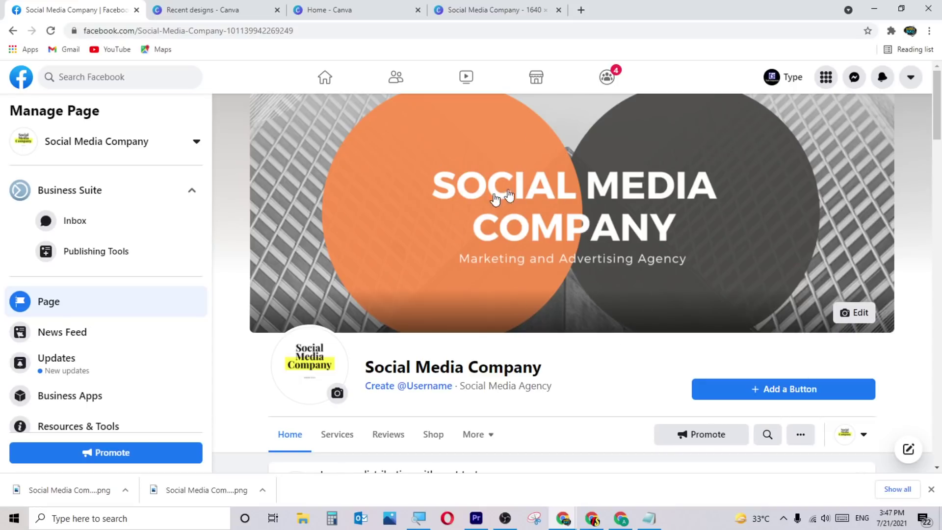
{"action": "scroll", "coordinate": [594, 353], "scroll_direction": "down", "scroll_amount": 20}
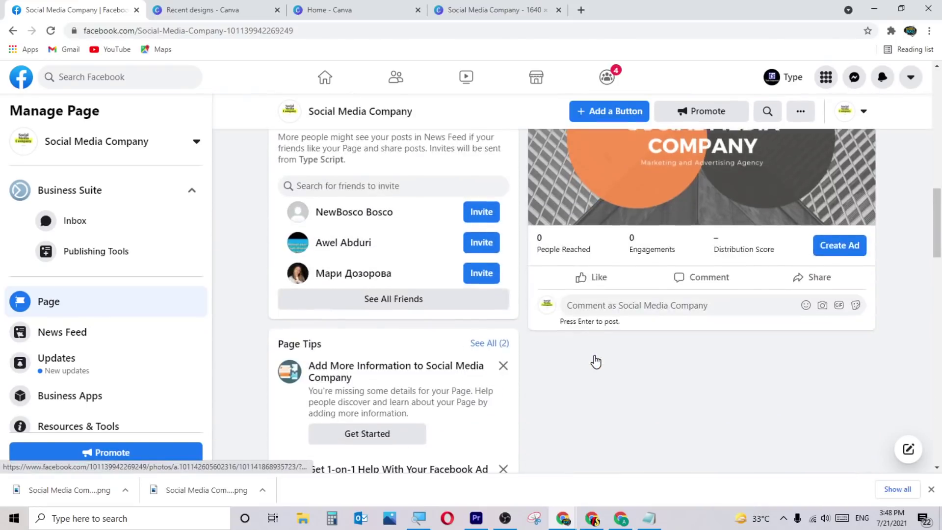
{"action": "scroll", "coordinate": [594, 355], "scroll_direction": "up", "scroll_amount": 9}
{"action": "scroll", "coordinate": [608, 370], "scroll_direction": "down", "scroll_amount": 4}
{"action": "scroll", "coordinate": [621, 387], "scroll_direction": "down", "scroll_amount": 4}
{"action": "scroll", "coordinate": [637, 396], "scroll_direction": "up", "scroll_amount": 13}
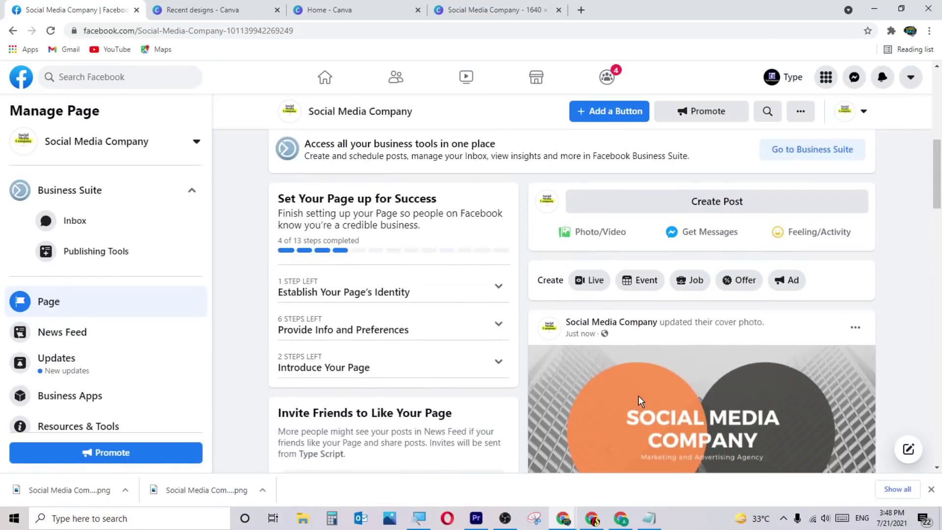
{"action": "scroll", "coordinate": [609, 374], "scroll_direction": "up", "scroll_amount": 4}
{"action": "scroll", "coordinate": [609, 374], "scroll_direction": "down", "scroll_amount": 12}
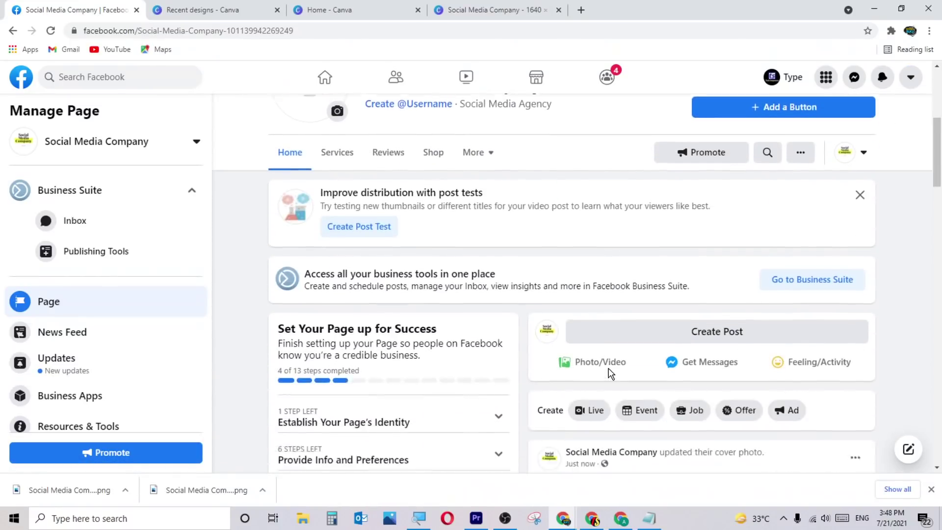
{"action": "scroll", "coordinate": [646, 416], "scroll_direction": "up", "scroll_amount": 5}
{"action": "scroll", "coordinate": [647, 417], "scroll_direction": "up", "scroll_amount": 4}
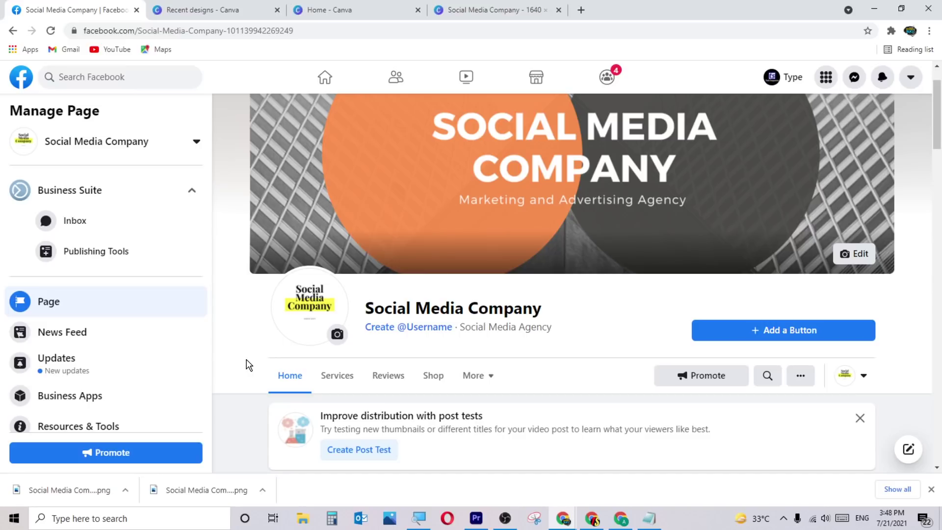
Go to the page's Services tab and scroll to the No Services Listed area.
{"action": "left_click", "coordinate": [357, 382]}
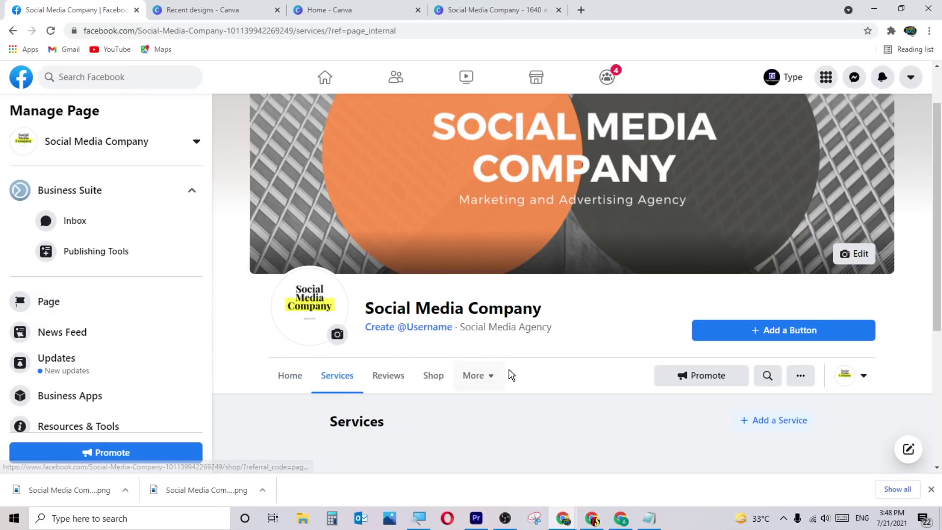
{"action": "scroll", "coordinate": [516, 377], "scroll_direction": "down", "scroll_amount": 5}
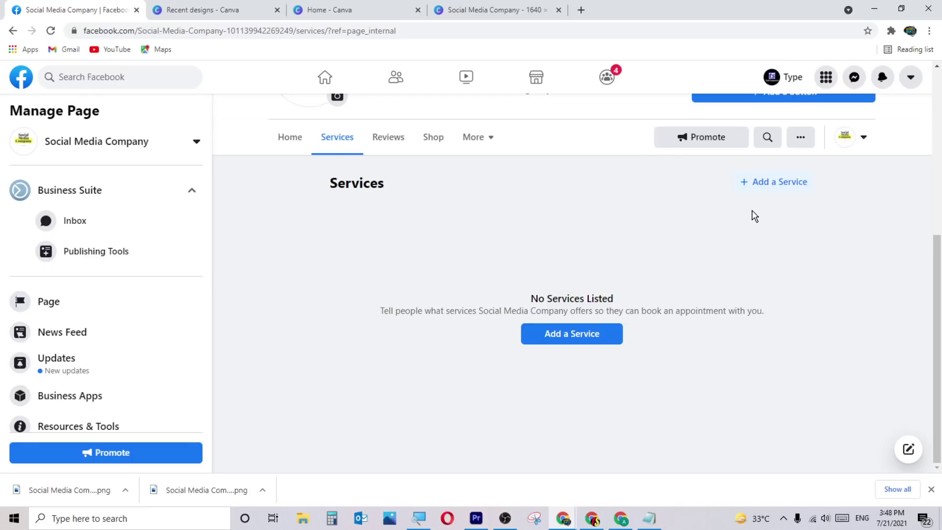
Add a new service named SEO with a Fixed Price of $10.00.
{"action": "left_click", "coordinate": [775, 182]}
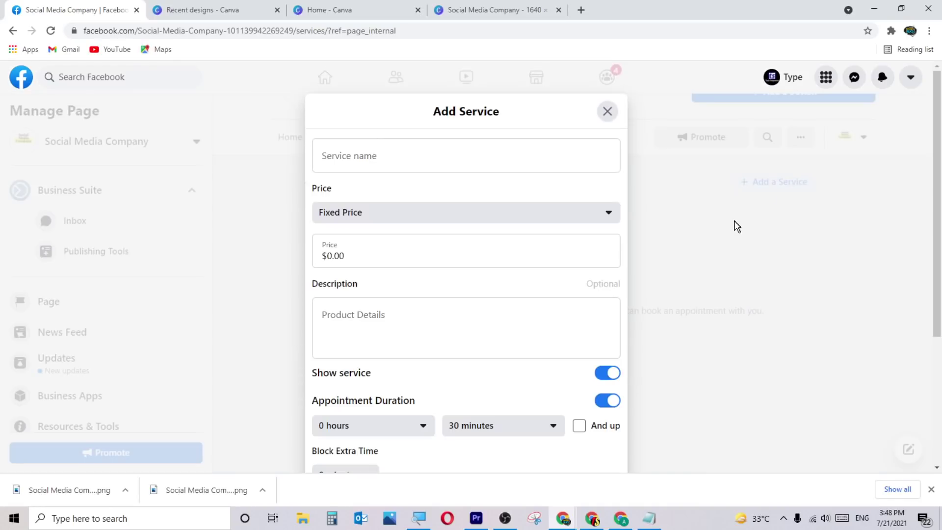
{"action": "left_click", "coordinate": [385, 162]}
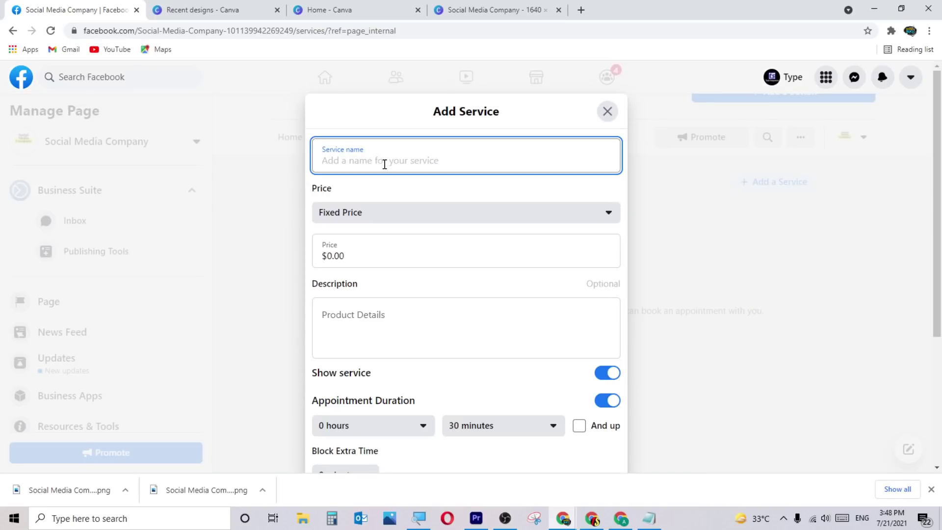
{"action": "type", "text": "SEO"}
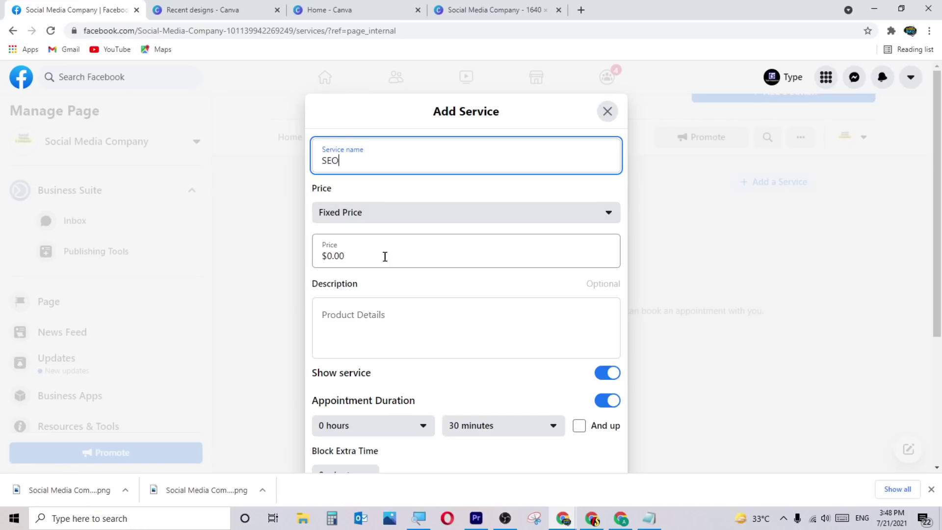
{"action": "left_click", "coordinate": [326, 256]}
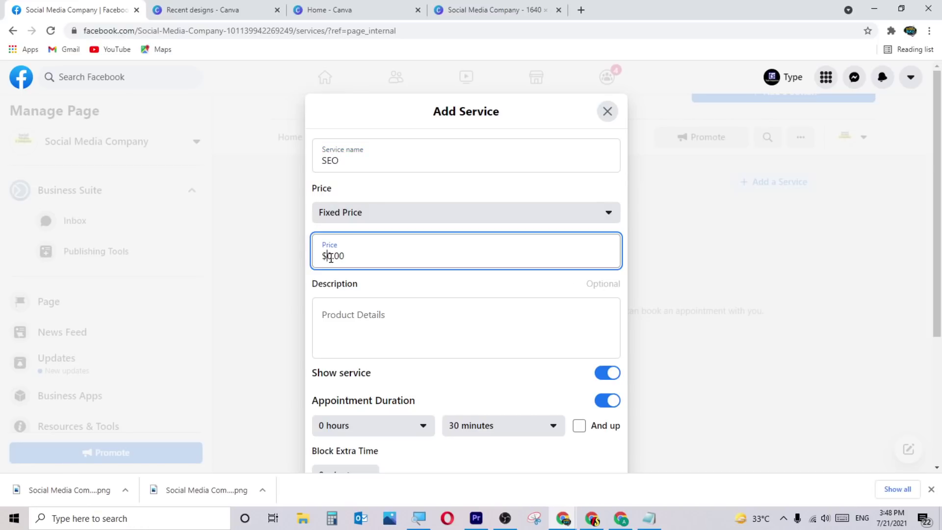
{"action": "left_click", "coordinate": [365, 220]}
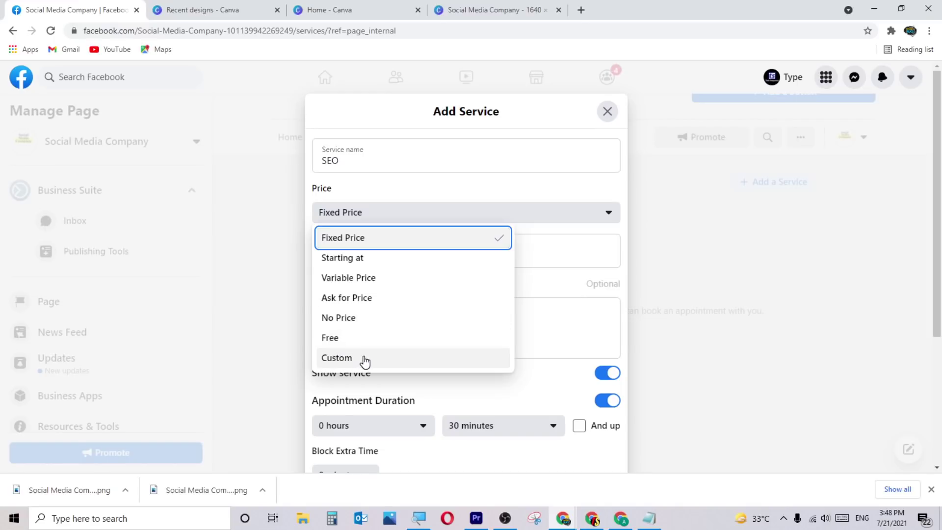
{"action": "left_click", "coordinate": [376, 241]}
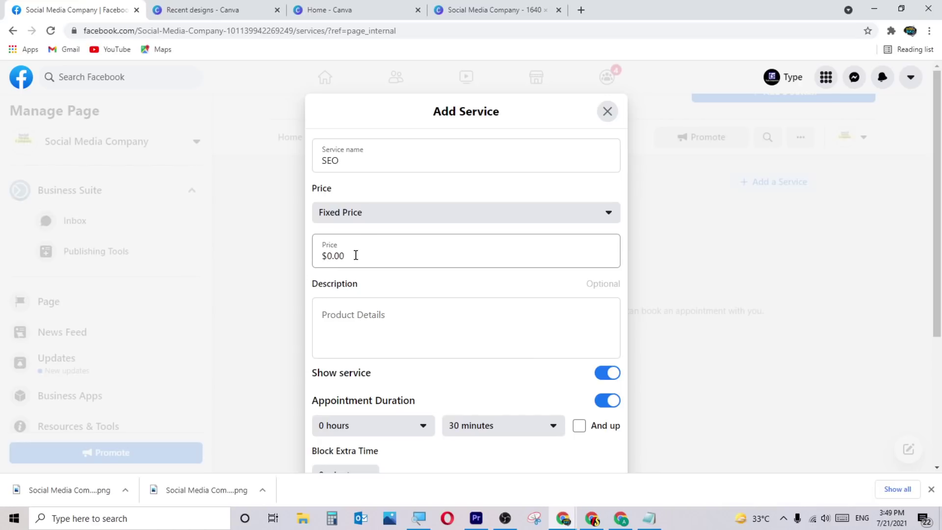
{"action": "double_click", "coordinate": [338, 257]}
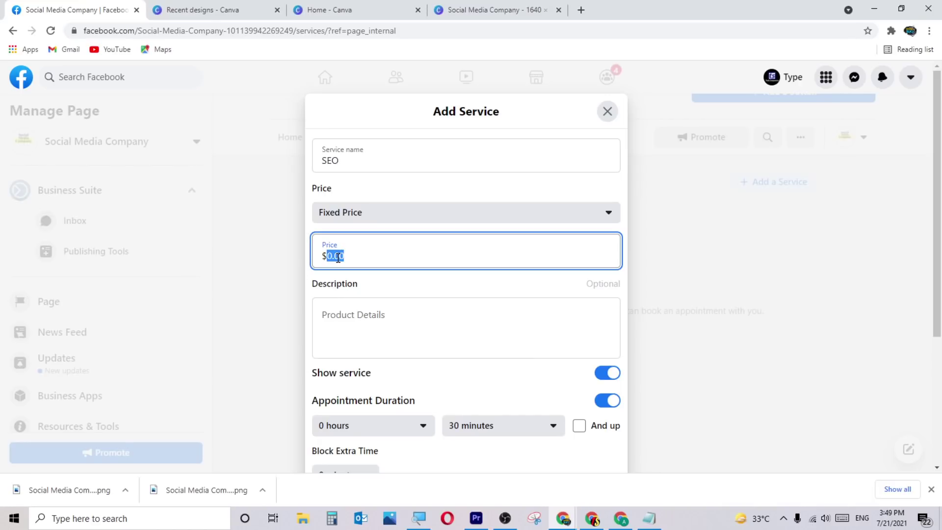
{"action": "type", "text": "10"}
{"action": "left_click", "coordinate": [448, 198]}
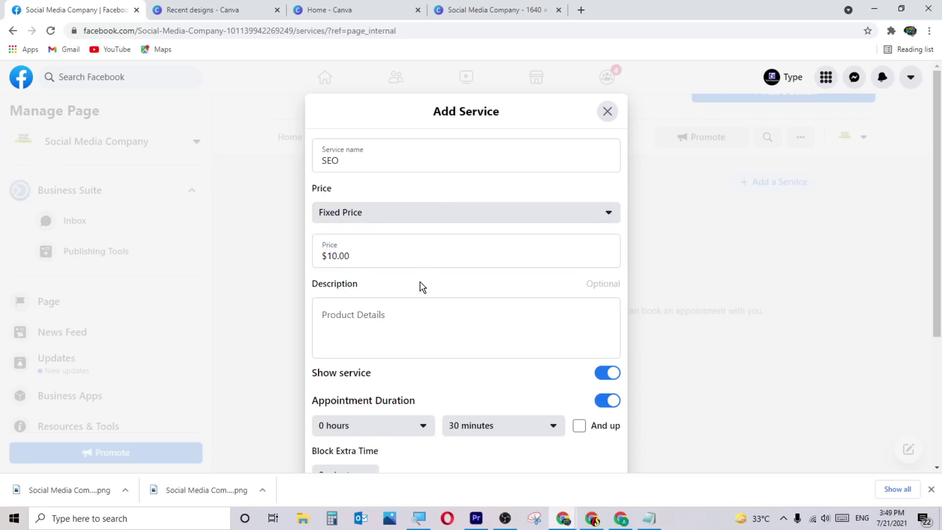
Type a placeholder description for the SEO service.
{"action": "left_click", "coordinate": [410, 314]}
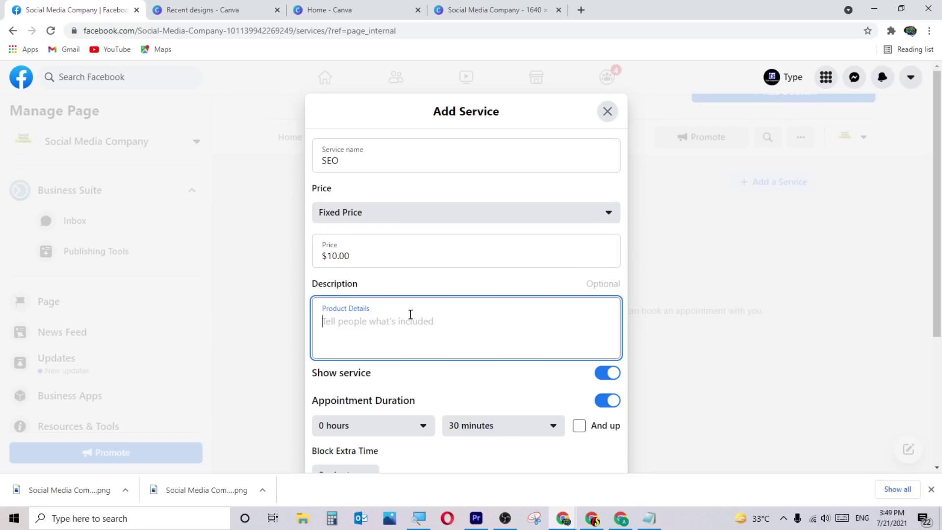
{"action": "type", "text": "sfddsfkfsdjkjjfsdskldfjlsfdjlfsdfsdsfd"}
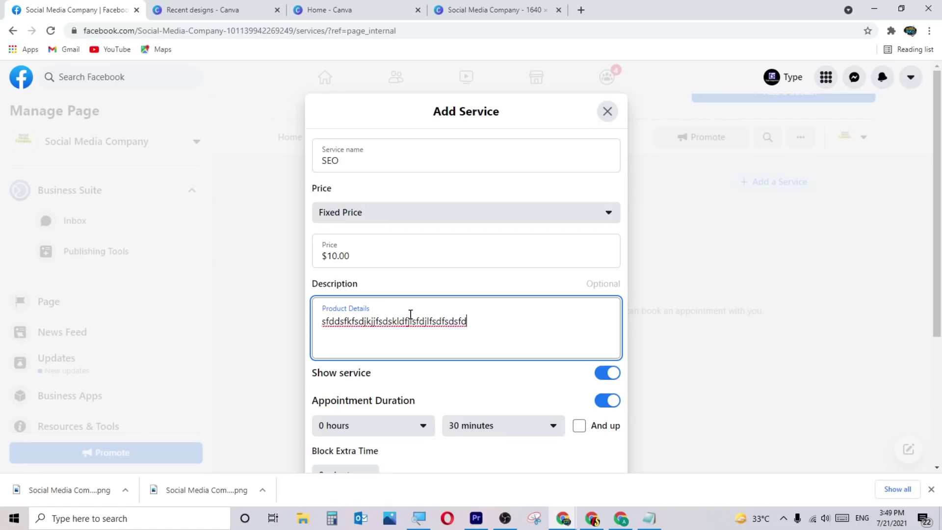
{"action": "scroll", "coordinate": [447, 349], "scroll_direction": "down", "scroll_amount": 1}
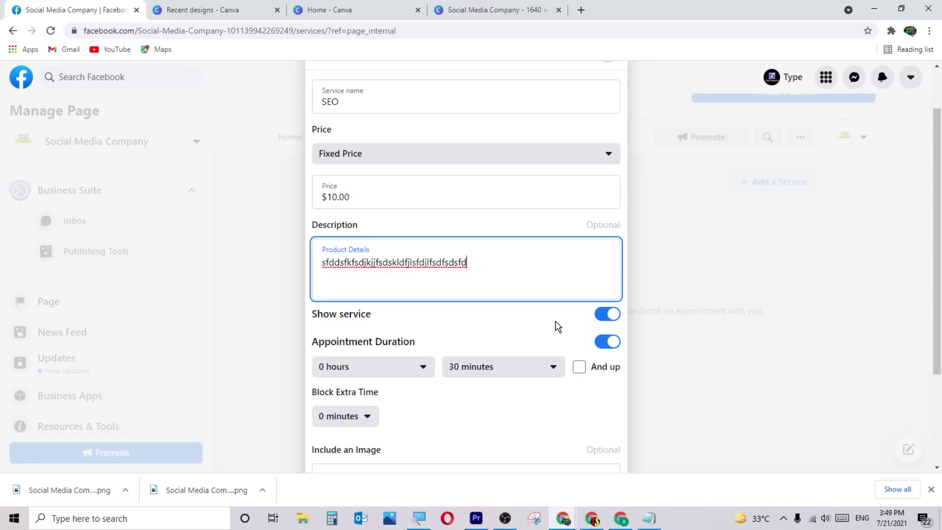
{"action": "left_click", "coordinate": [610, 318]}
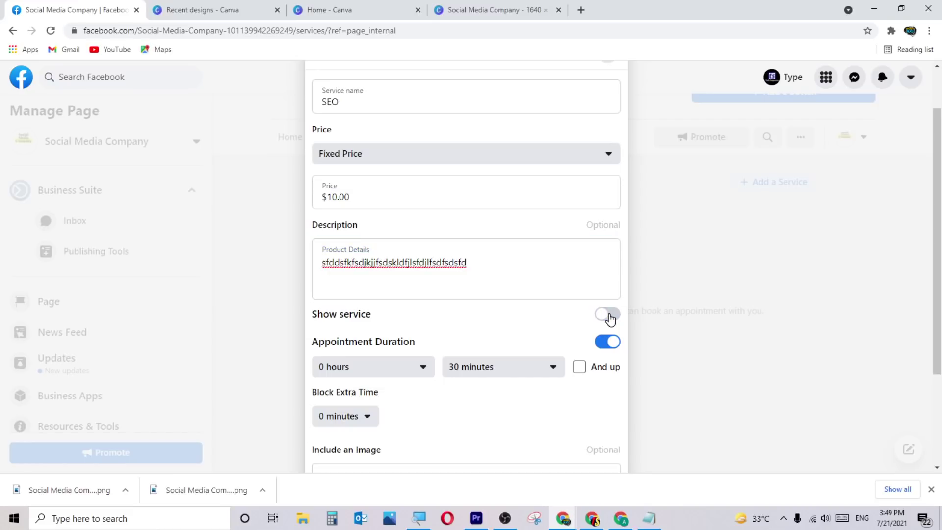
{"action": "left_click", "coordinate": [609, 318]}
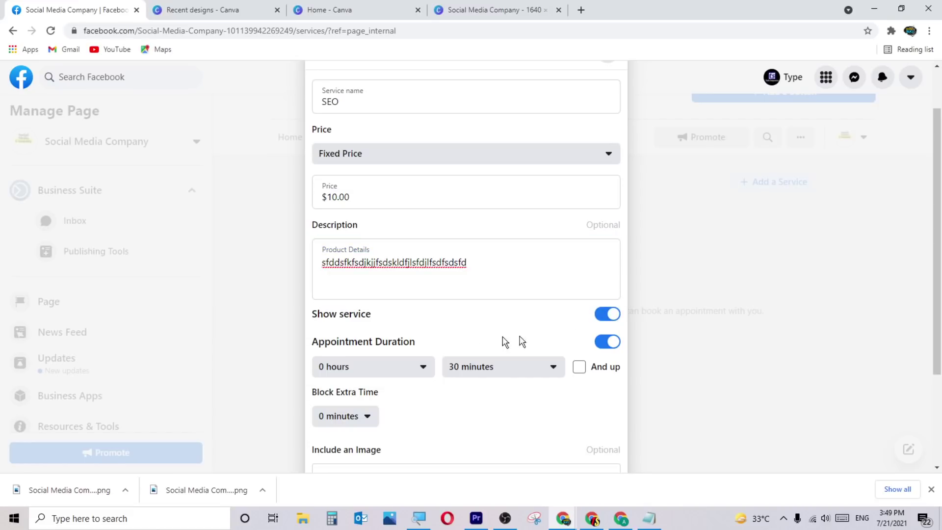
{"action": "left_click", "coordinate": [598, 345]}
{"action": "left_click", "coordinate": [598, 345]}
{"action": "scroll", "coordinate": [554, 337], "scroll_direction": "down", "scroll_amount": 2}
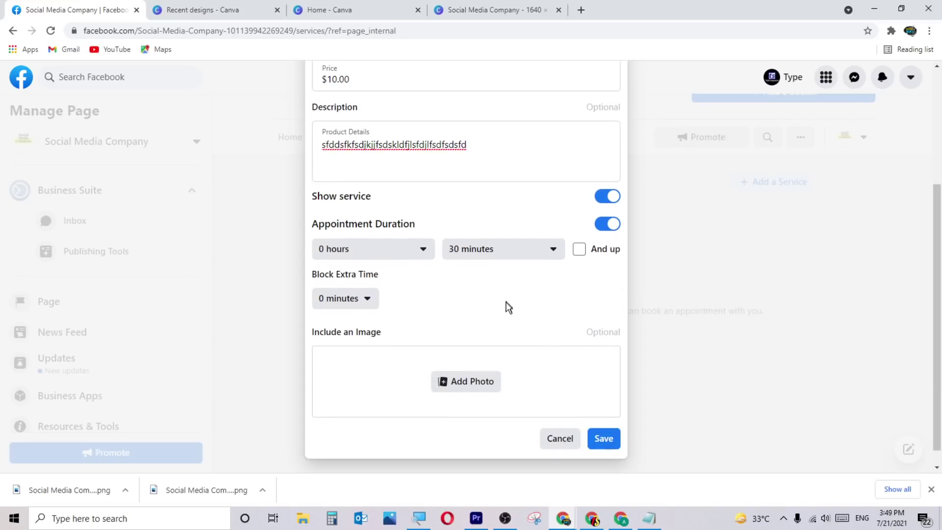
{"action": "scroll", "coordinate": [474, 344], "scroll_direction": "up", "scroll_amount": 1}
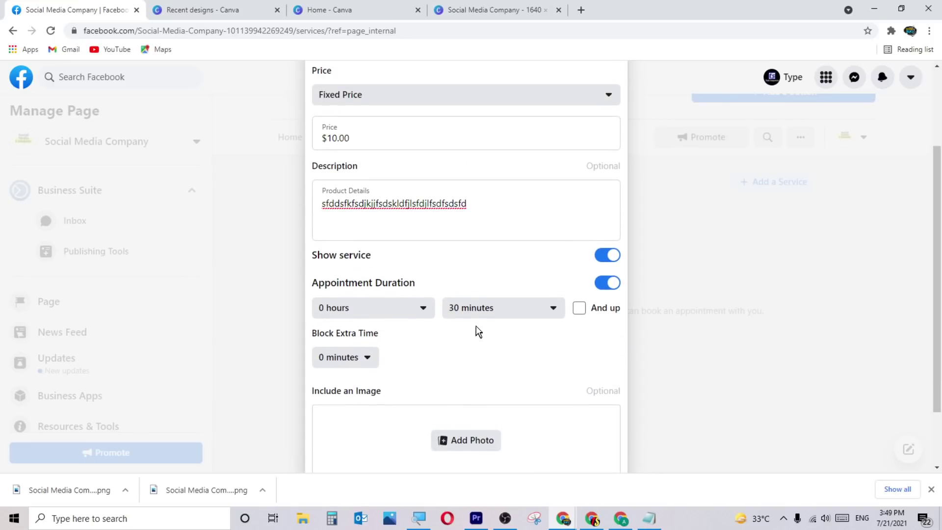
{"action": "left_click", "coordinate": [408, 310]}
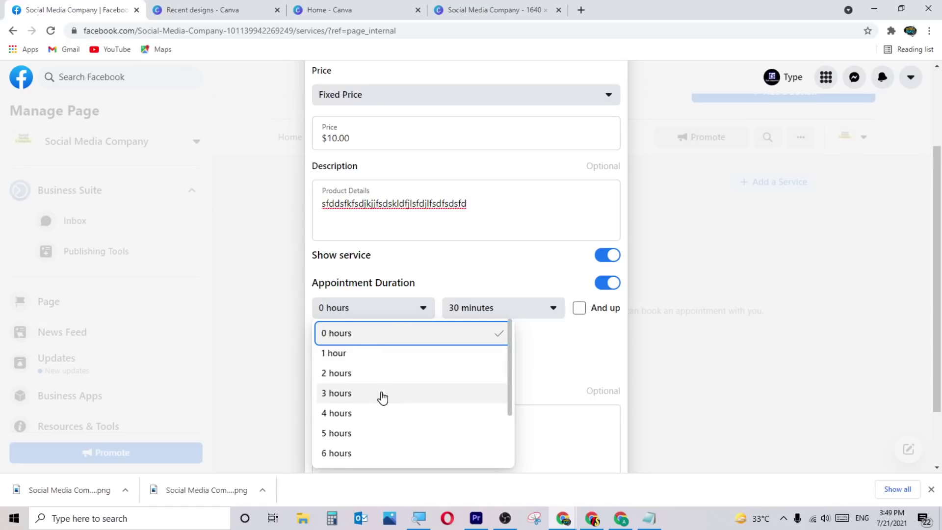
{"action": "scroll", "coordinate": [387, 412], "scroll_direction": "down", "scroll_amount": 2}
{"action": "left_click", "coordinate": [517, 343]}
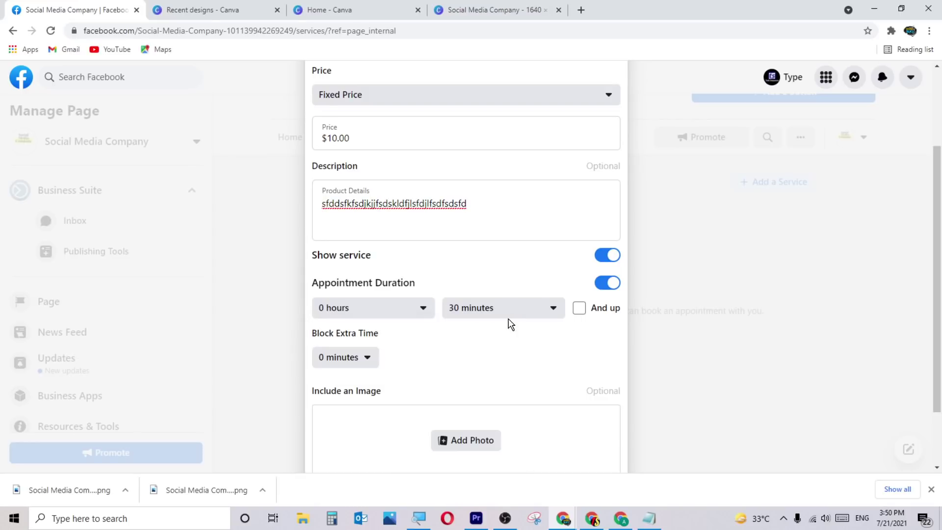
{"action": "left_click", "coordinate": [580, 312]}
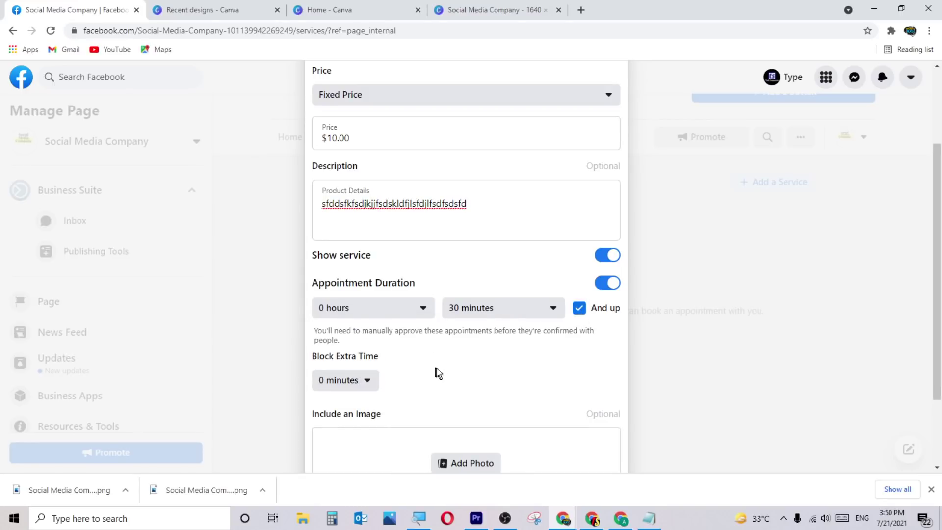
{"action": "scroll", "coordinate": [434, 372], "scroll_direction": "down", "scroll_amount": 2}
{"action": "left_click", "coordinate": [356, 280]}
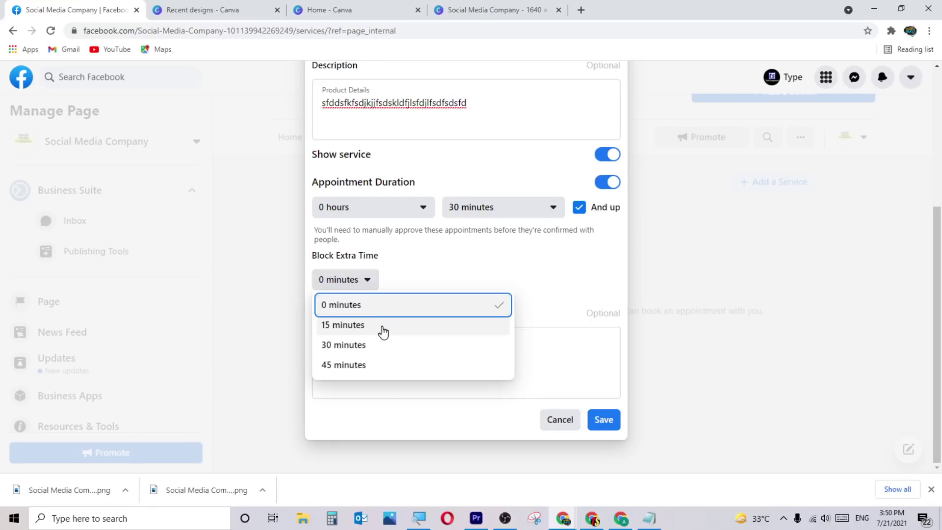
{"action": "left_click", "coordinate": [555, 272]}
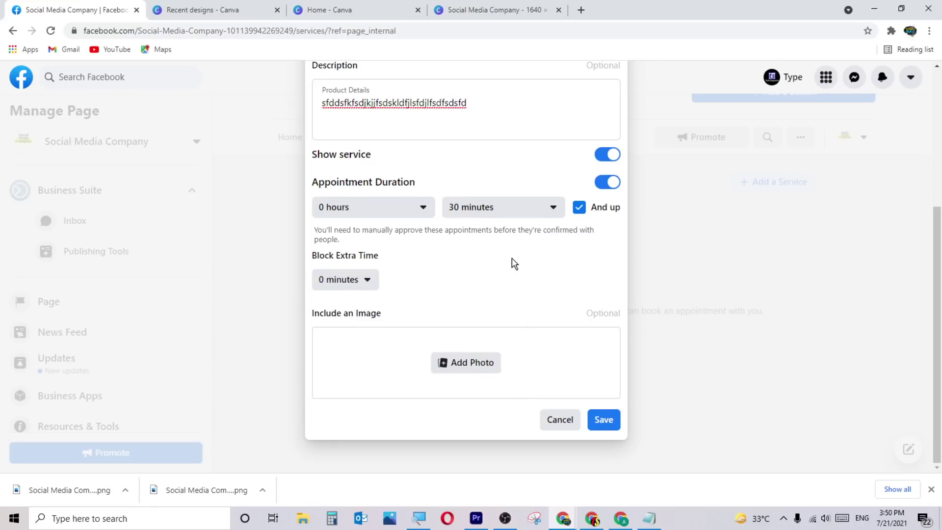
{"action": "left_click", "coordinate": [579, 207]}
Attach Social Media Company (2).png as the SEO service image and save the service.
{"action": "left_click", "coordinate": [464, 367]}
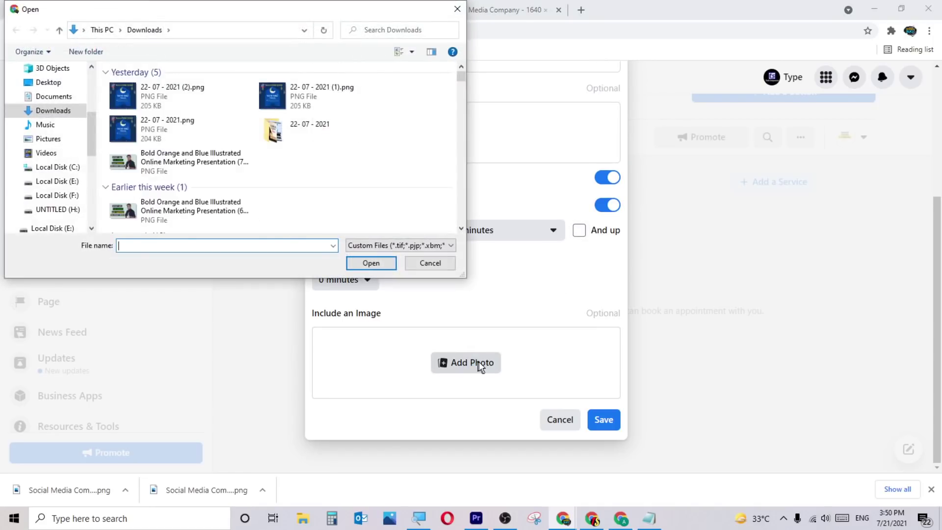
{"action": "double_click", "coordinate": [215, 110]}
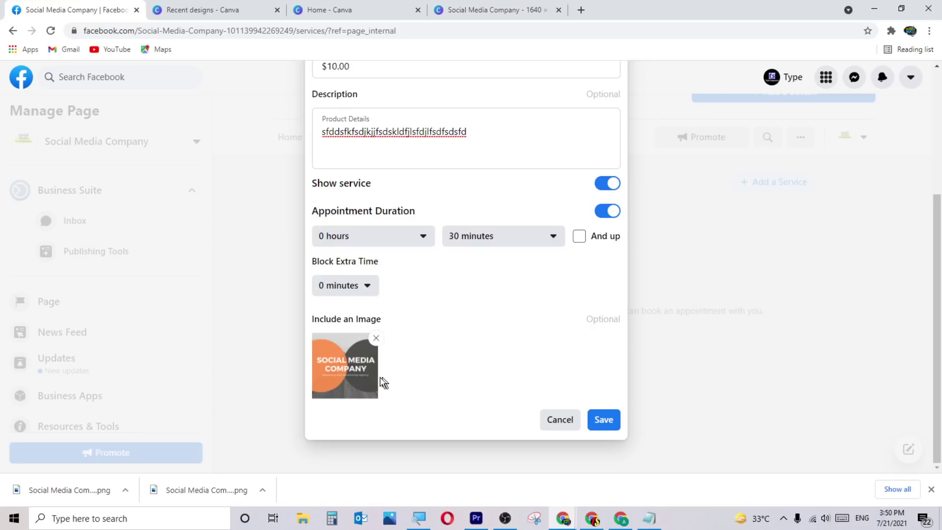
{"action": "left_click", "coordinate": [604, 420]}
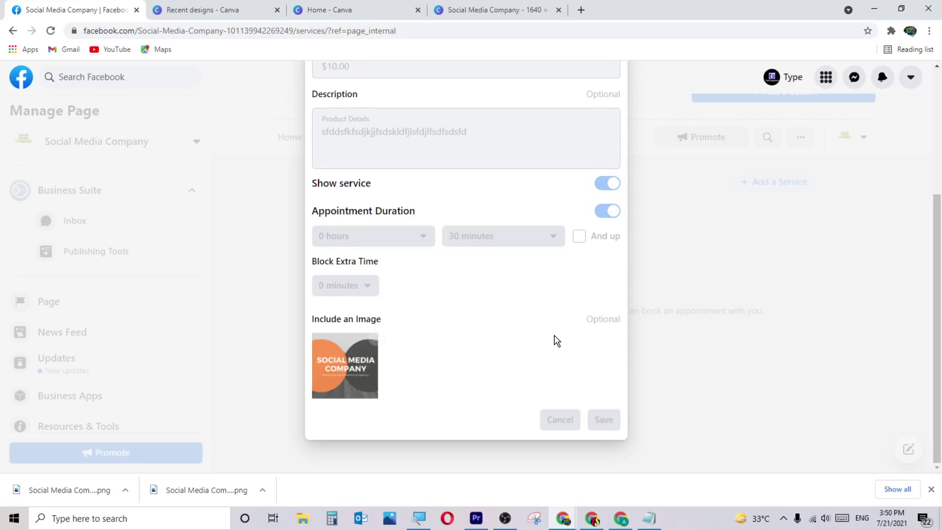
{"action": "scroll", "coordinate": [554, 339], "scroll_direction": "up", "scroll_amount": 1}
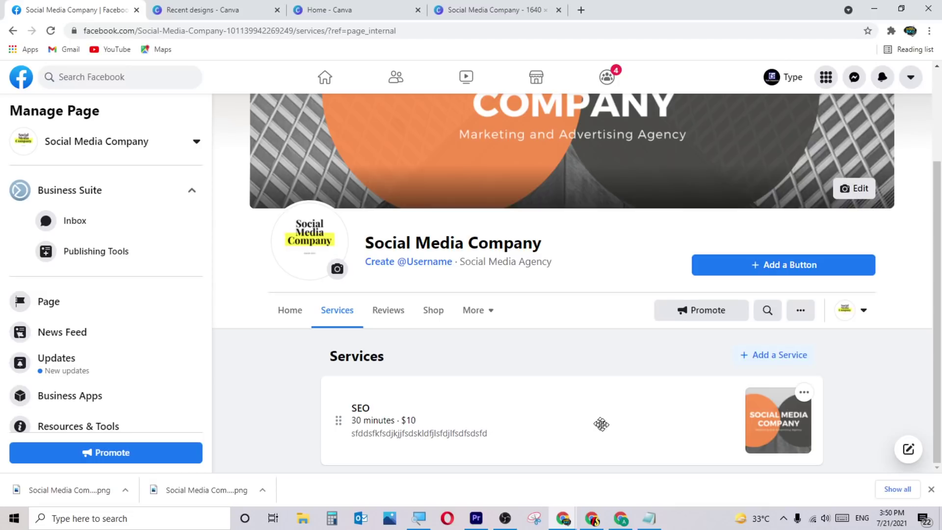
{"action": "left_click", "coordinate": [775, 366]}
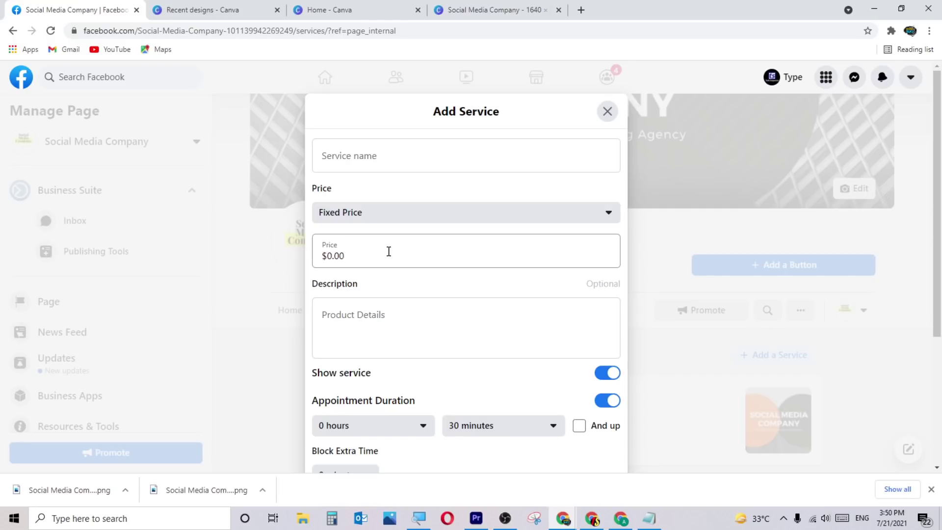
{"action": "scroll", "coordinate": [390, 258], "scroll_direction": "down", "scroll_amount": 2}
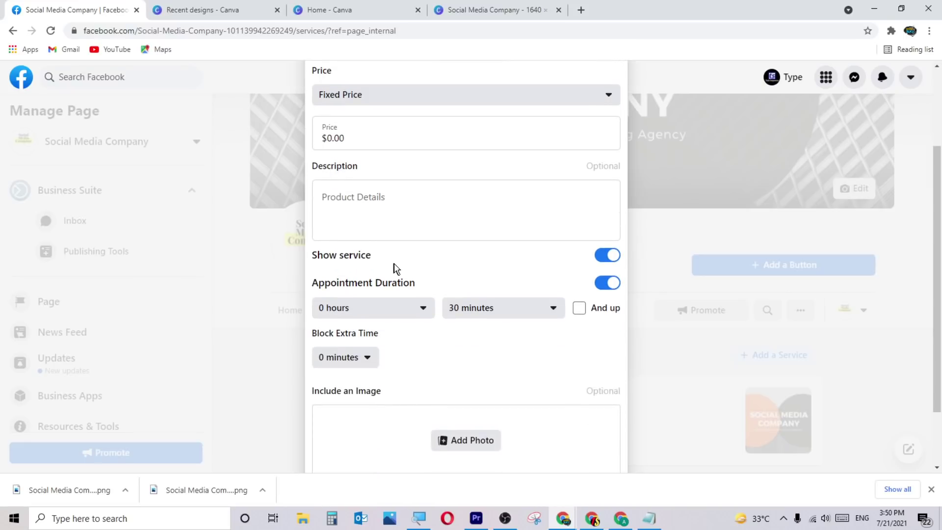
{"action": "scroll", "coordinate": [437, 266], "scroll_direction": "down", "scroll_amount": 2}
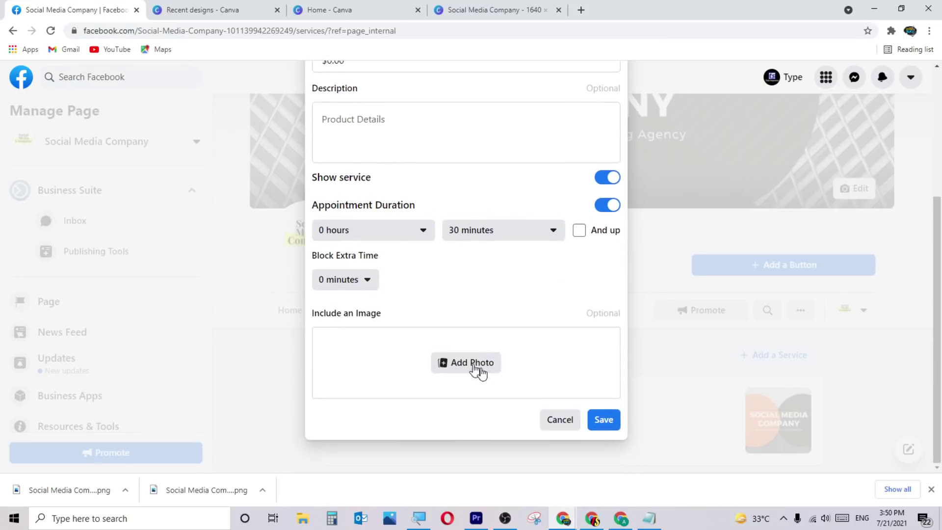
{"action": "left_click", "coordinate": [559, 420]}
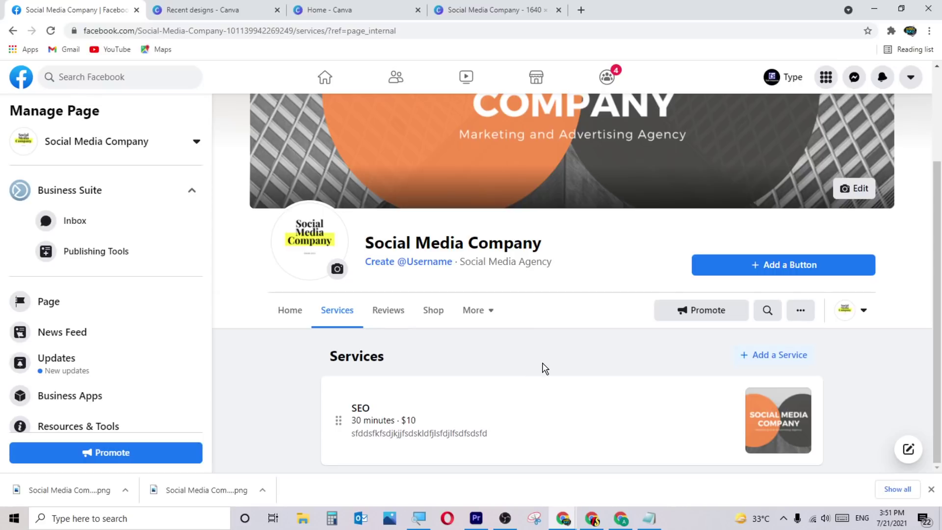
View the Reviews tab, then open the Shop tab and accept the Merchant Terms and Policies.
{"action": "left_click", "coordinate": [392, 318]}
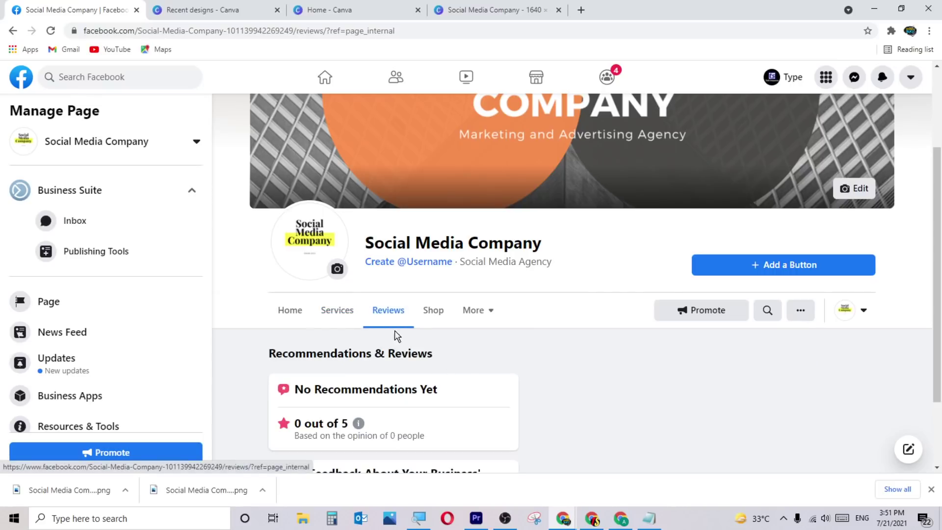
{"action": "scroll", "coordinate": [419, 415], "scroll_direction": "down", "scroll_amount": 1}
{"action": "scroll", "coordinate": [420, 415], "scroll_direction": "down", "scroll_amount": 1}
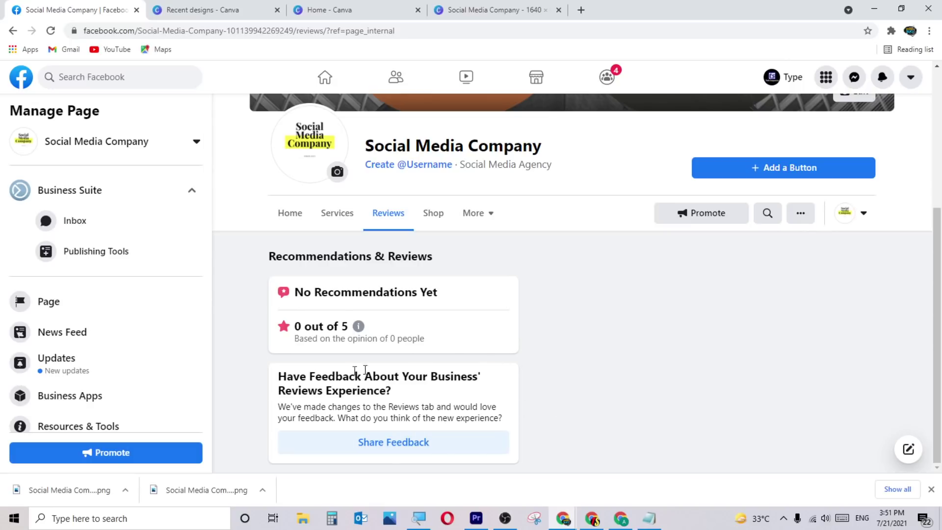
{"action": "left_click", "coordinate": [430, 221]}
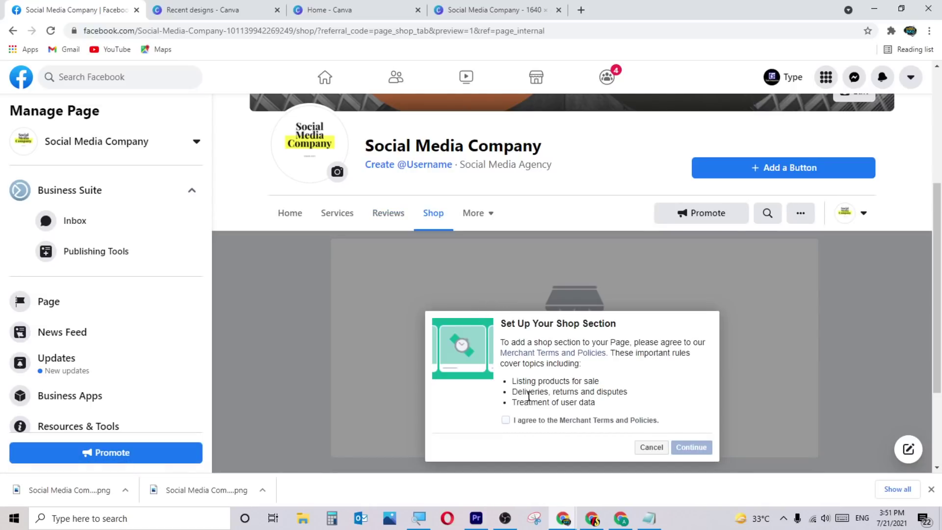
{"action": "scroll", "coordinate": [528, 395], "scroll_direction": "down", "scroll_amount": 1}
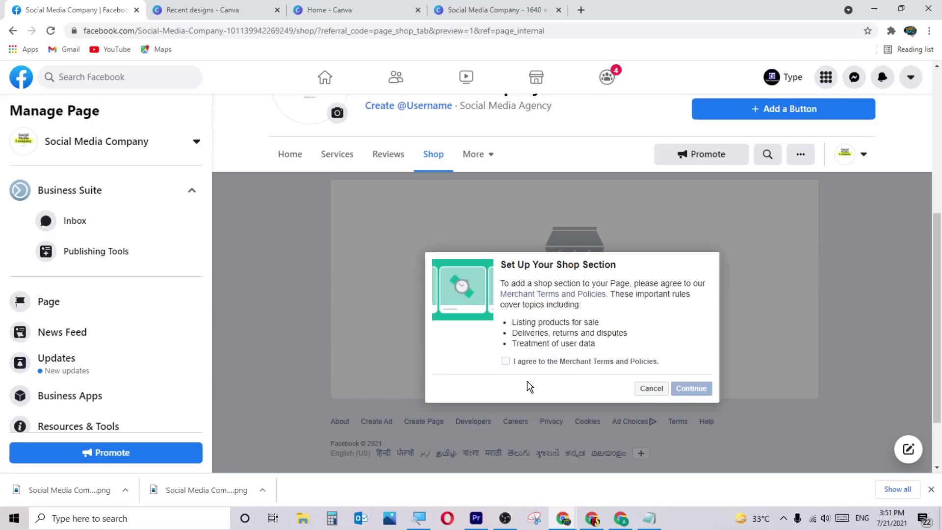
{"action": "left_click", "coordinate": [506, 362]}
{"action": "left_click", "coordinate": [683, 388]}
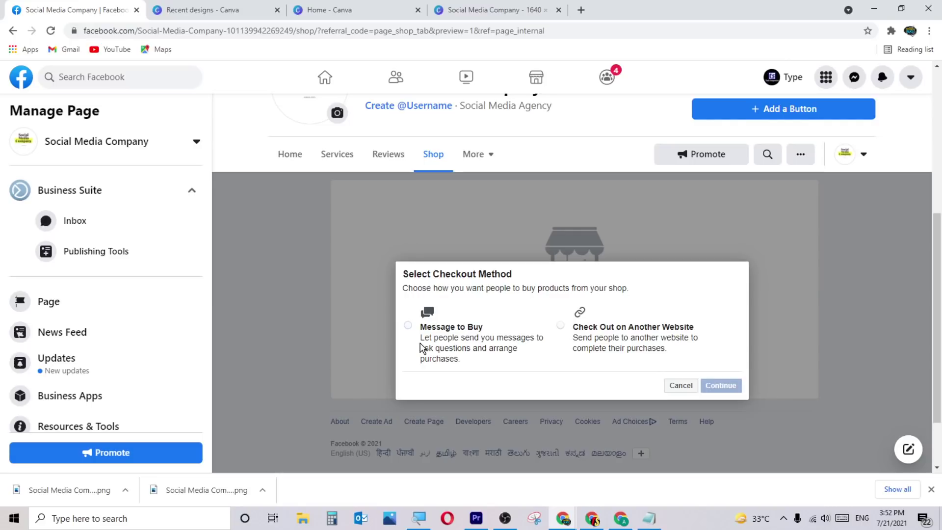
Choose Message to Buy checkout and save the shop with Indian Rupee currency.
{"action": "left_click", "coordinate": [411, 328]}
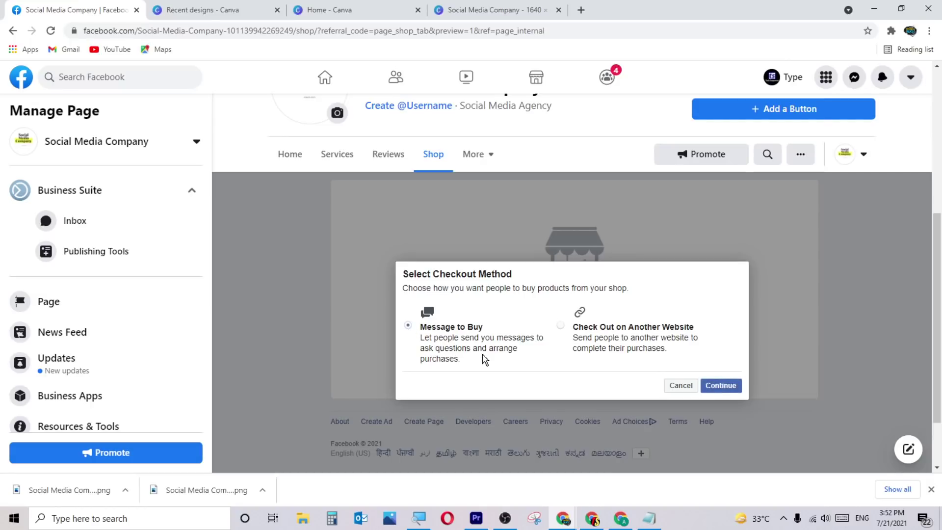
{"action": "left_click", "coordinate": [725, 388]}
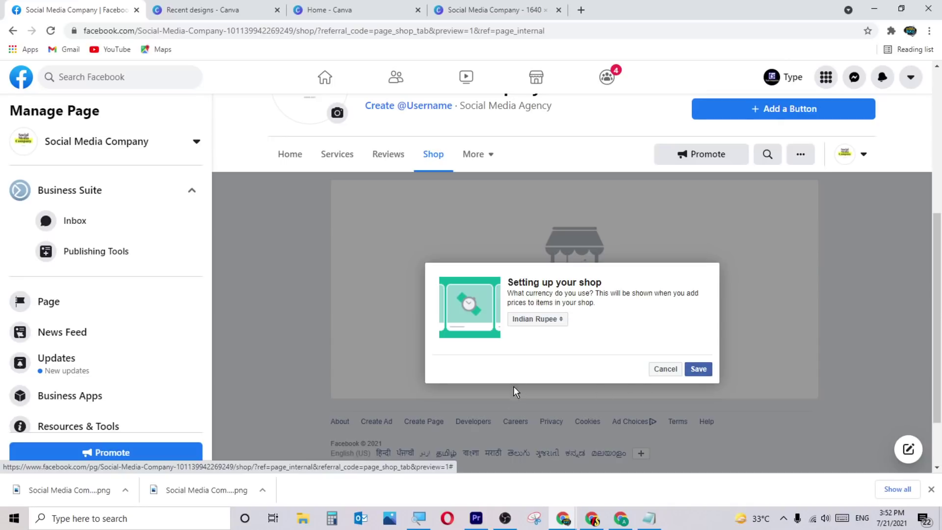
{"action": "left_click", "coordinate": [535, 321]}
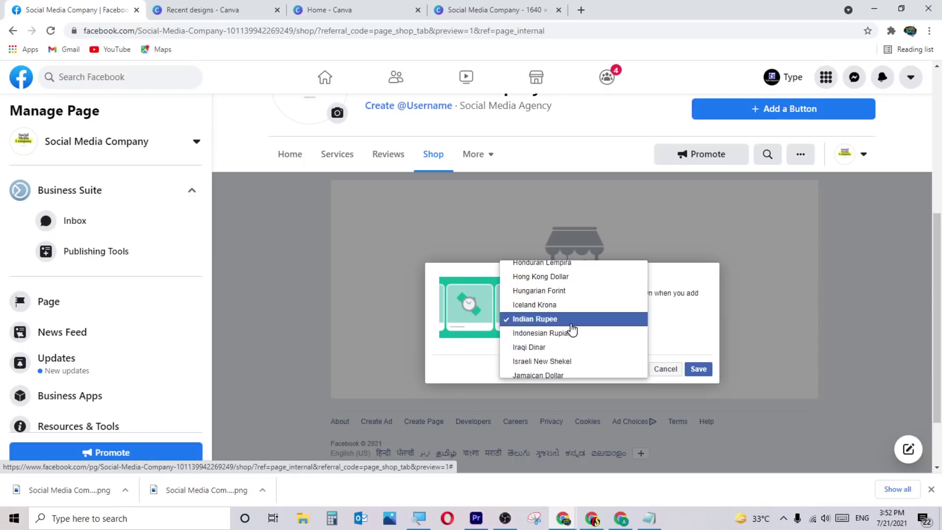
{"action": "left_click", "coordinate": [569, 320]}
{"action": "left_click", "coordinate": [696, 369]}
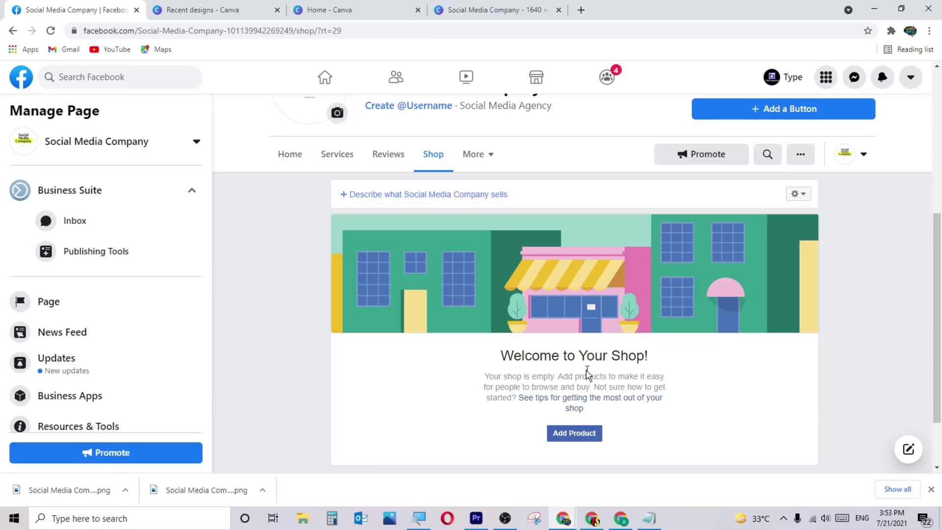
Start a new shop product and upload the company image as its photo.
{"action": "scroll", "coordinate": [437, 373], "scroll_direction": "down", "scroll_amount": 1}
{"action": "scroll", "coordinate": [456, 377], "scroll_direction": "up", "scroll_amount": 1}
{"action": "scroll", "coordinate": [504, 410], "scroll_direction": "down", "scroll_amount": 2}
{"action": "left_click", "coordinate": [574, 375]}
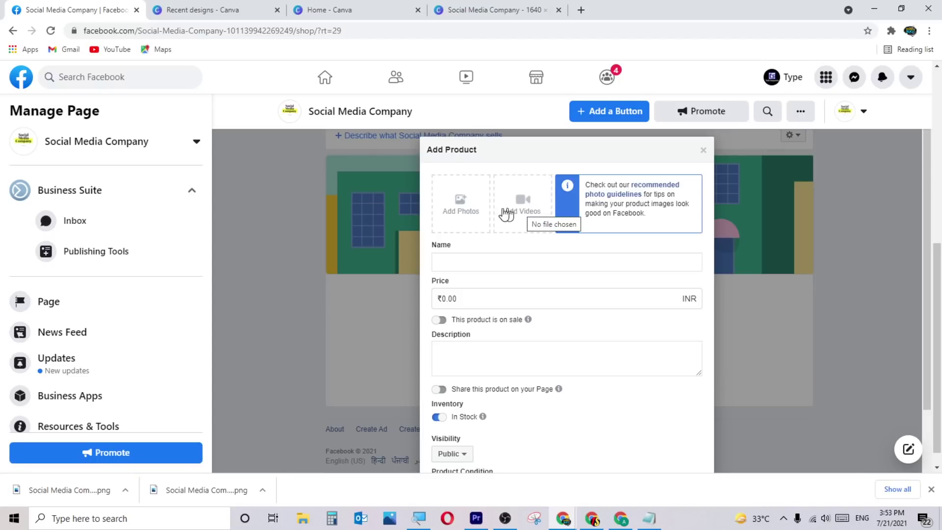
{"action": "left_click", "coordinate": [452, 210]}
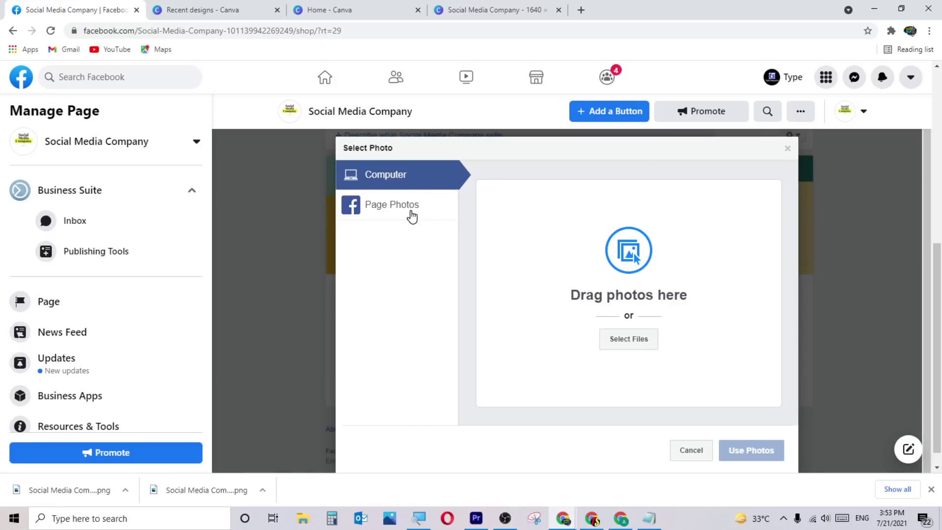
{"action": "left_click", "coordinate": [629, 341]}
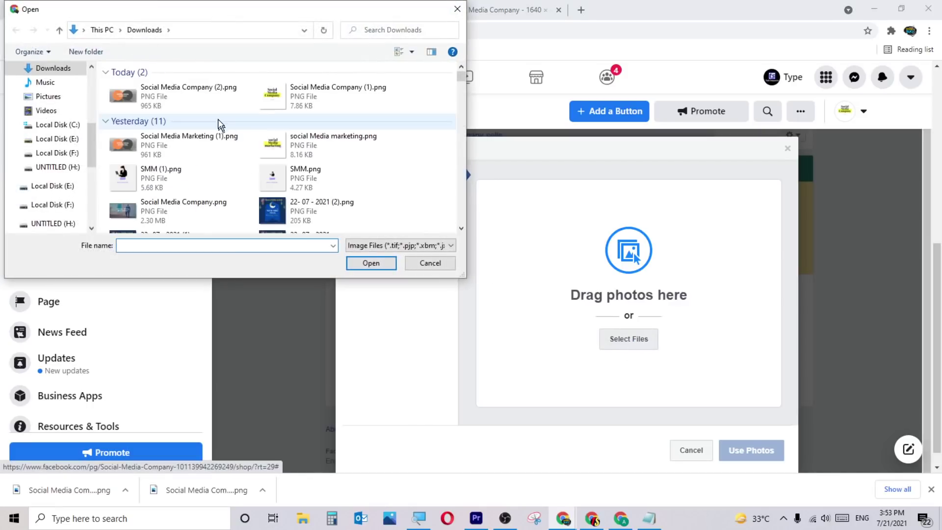
{"action": "double_click", "coordinate": [156, 99]}
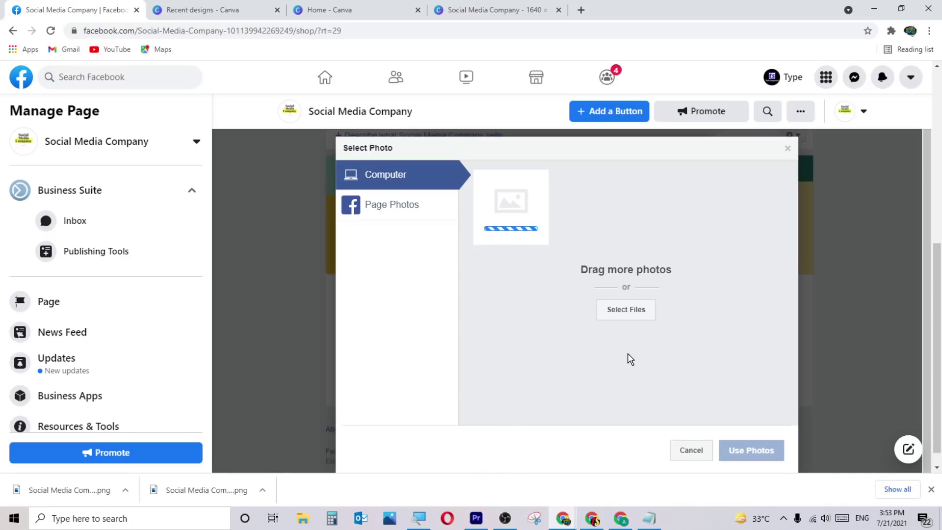
{"action": "left_click", "coordinate": [749, 449]}
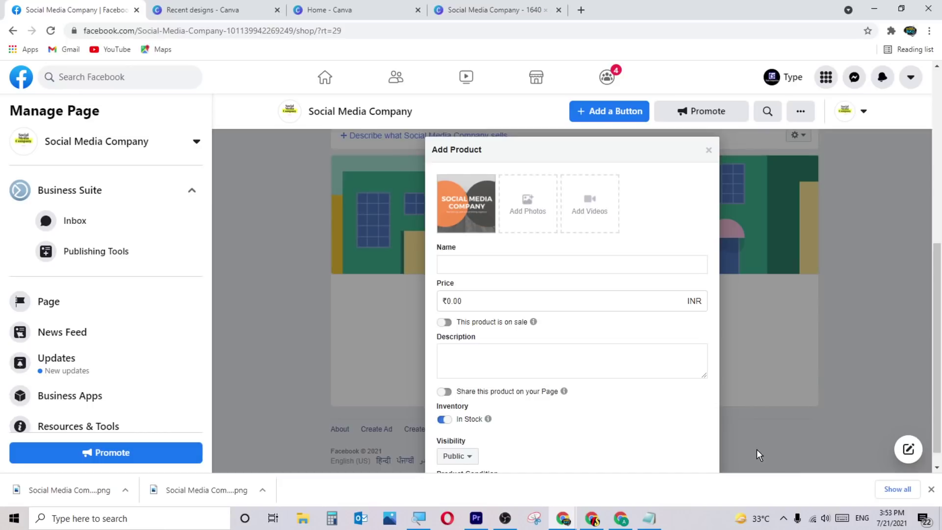
Name the product Watch and set its price to ₹5000.00.
{"action": "left_click", "coordinate": [472, 265]}
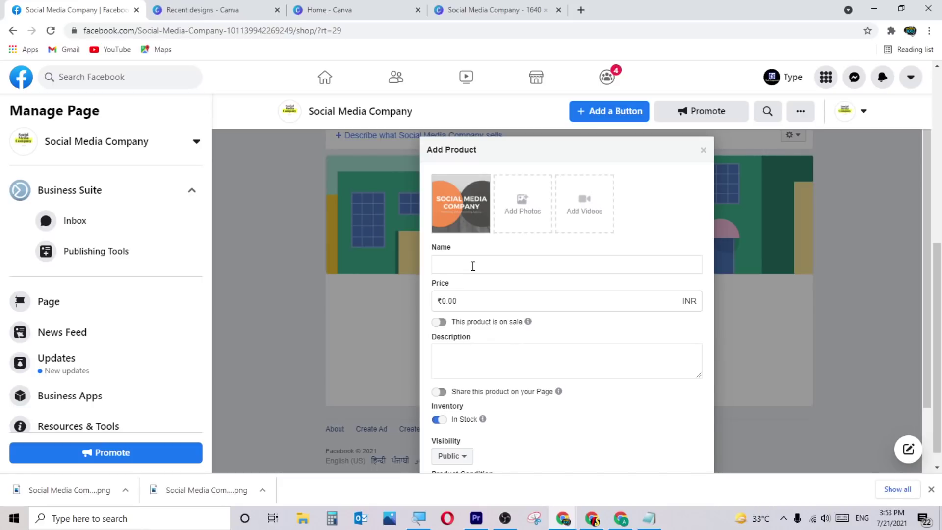
{"action": "type", "text": "Watch"}
{"action": "left_click", "coordinate": [482, 302]}
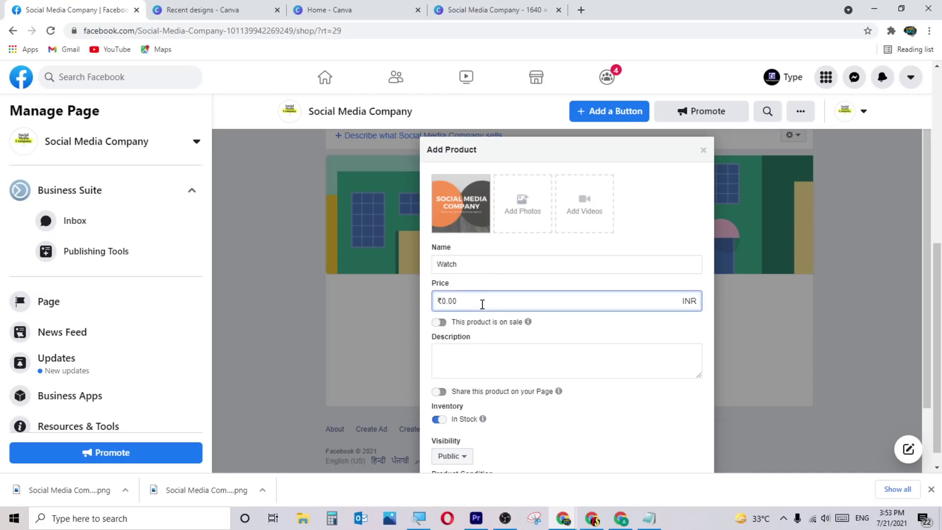
{"action": "left_click_drag", "start_coordinate": [482, 304], "coordinate": [425, 309]}
{"action": "type", "text": "5000"}
{"action": "left_click", "coordinate": [573, 333]}
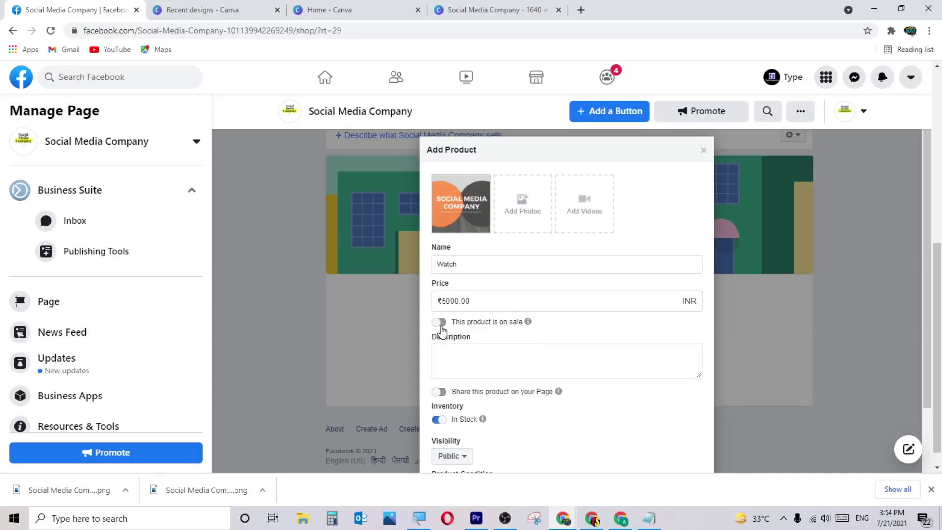
Mark the Watch on sale at ₹3500.00 and type a placeholder description.
{"action": "left_click", "coordinate": [439, 322]}
{"action": "scroll", "coordinate": [595, 330], "scroll_direction": "down", "scroll_amount": 1}
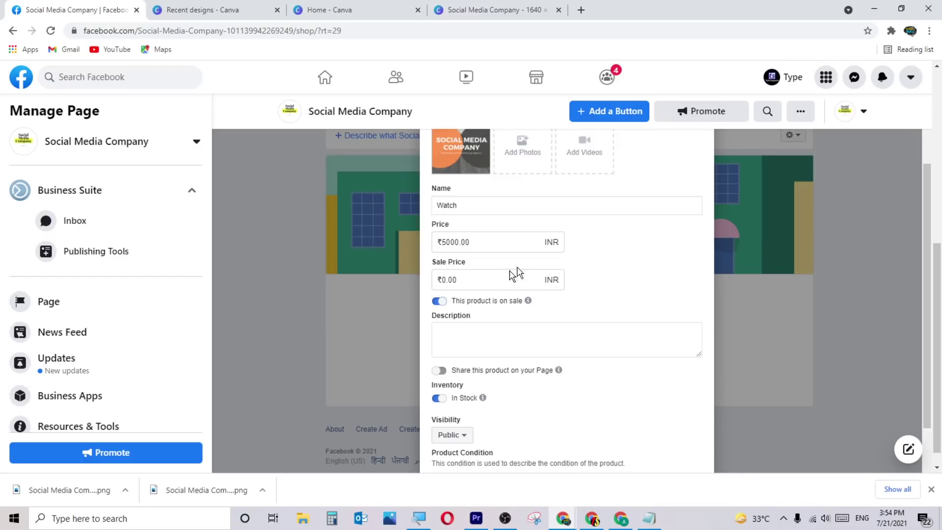
{"action": "left_click_drag", "start_coordinate": [489, 280], "coordinate": [402, 287]}
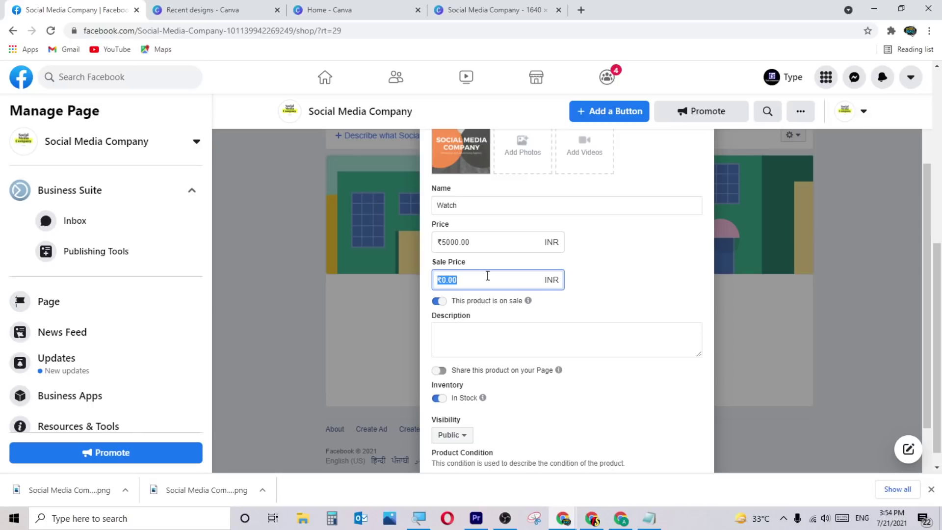
{"action": "type", "text": "3500"}
{"action": "left_click", "coordinate": [620, 270]}
{"action": "scroll", "coordinate": [619, 270], "scroll_direction": "down", "scroll_amount": 2}
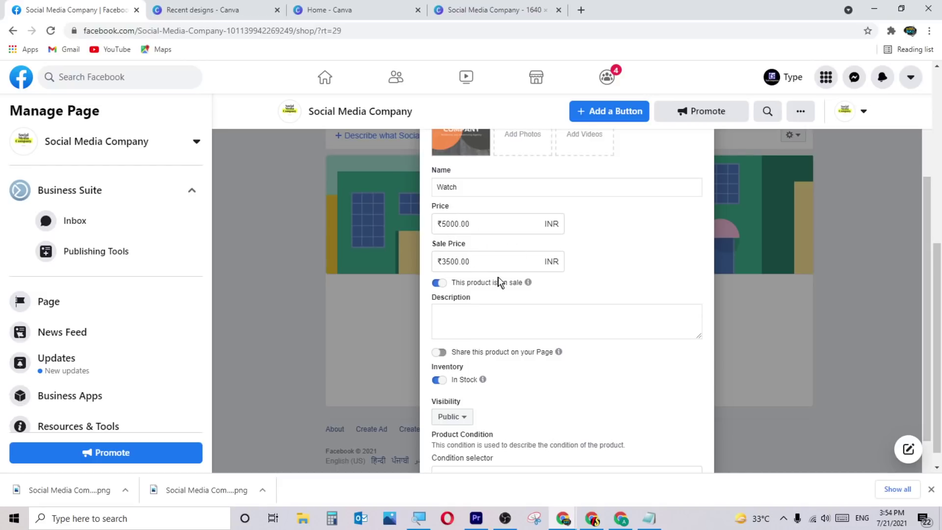
{"action": "left_click", "coordinate": [491, 318]}
{"action": "type", "text": "adsklaakldkffklajfjlaafff"}
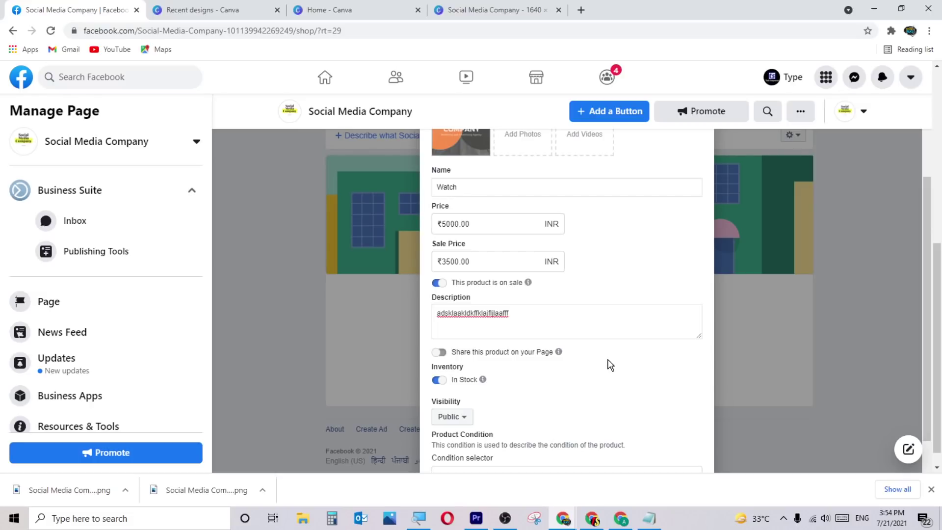
{"action": "scroll", "coordinate": [609, 366], "scroll_direction": "down", "scroll_amount": 1}
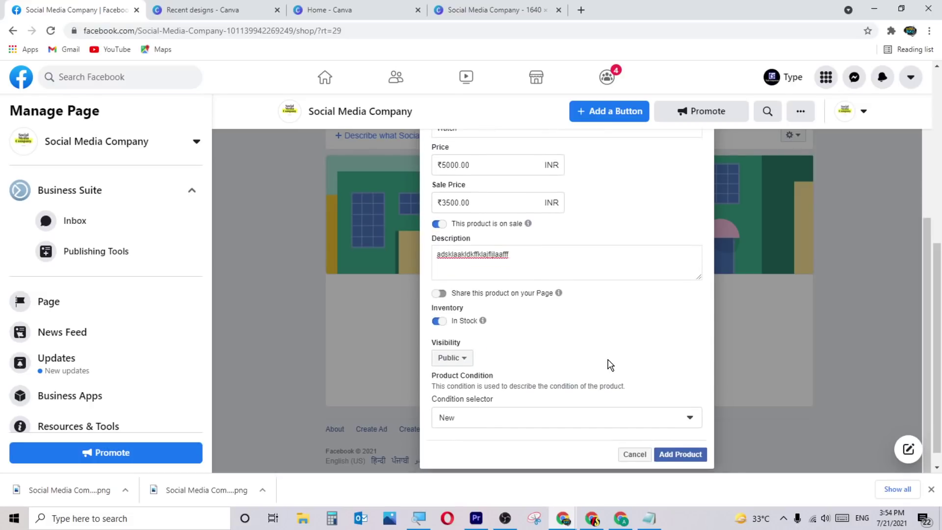
Turn on sharing the Watch product on the Page once approved.
{"action": "left_click", "coordinate": [439, 293]}
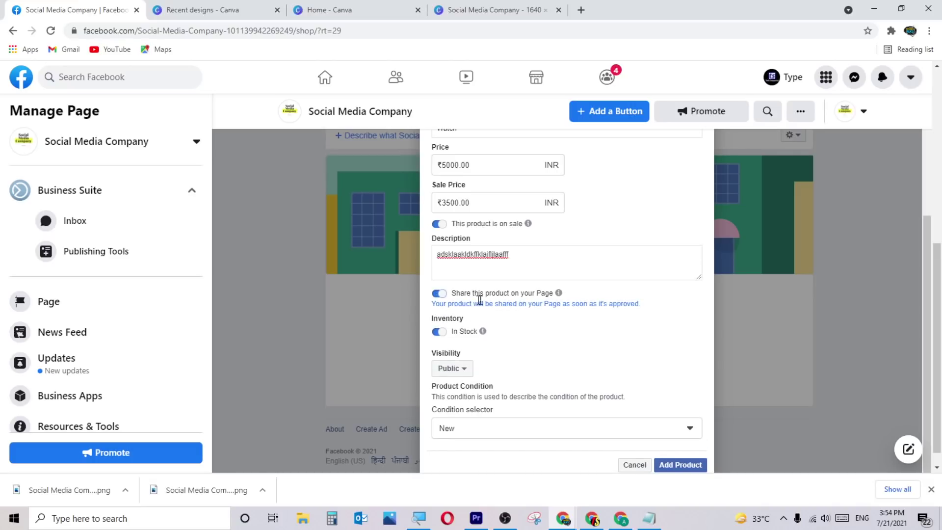
{"action": "mouse_move", "coordinate": [561, 296]}
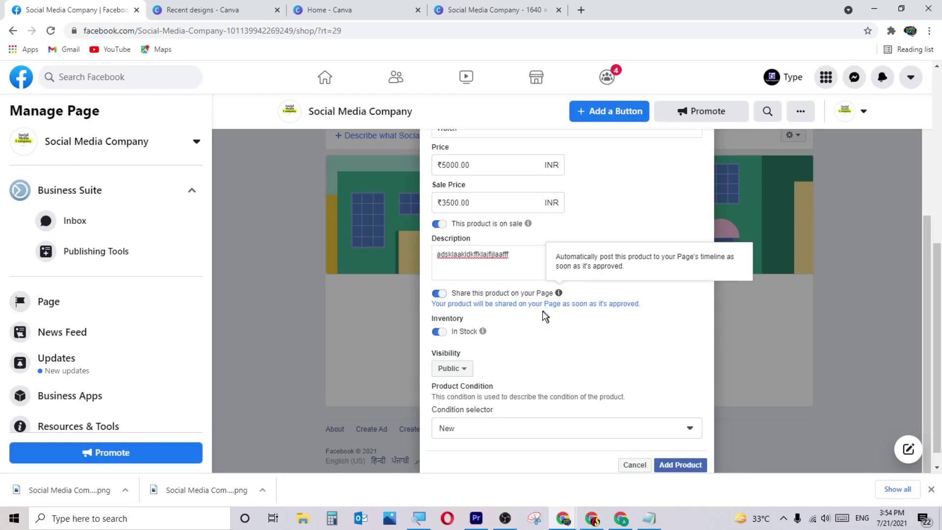
{"action": "scroll", "coordinate": [544, 329], "scroll_direction": "down", "scroll_amount": 1}
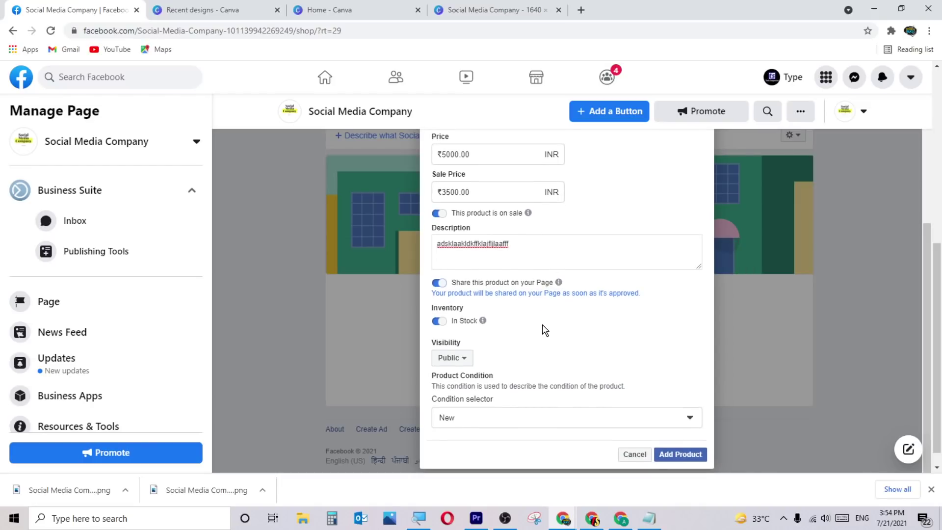
{"action": "scroll", "coordinate": [545, 328], "scroll_direction": "up", "scroll_amount": 1}
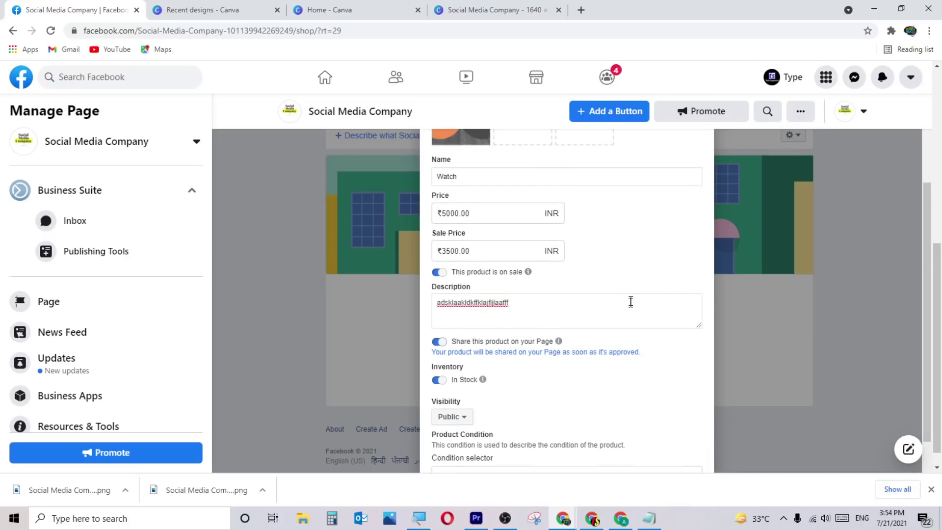
{"action": "scroll", "coordinate": [593, 381], "scroll_direction": "down", "scroll_amount": 1}
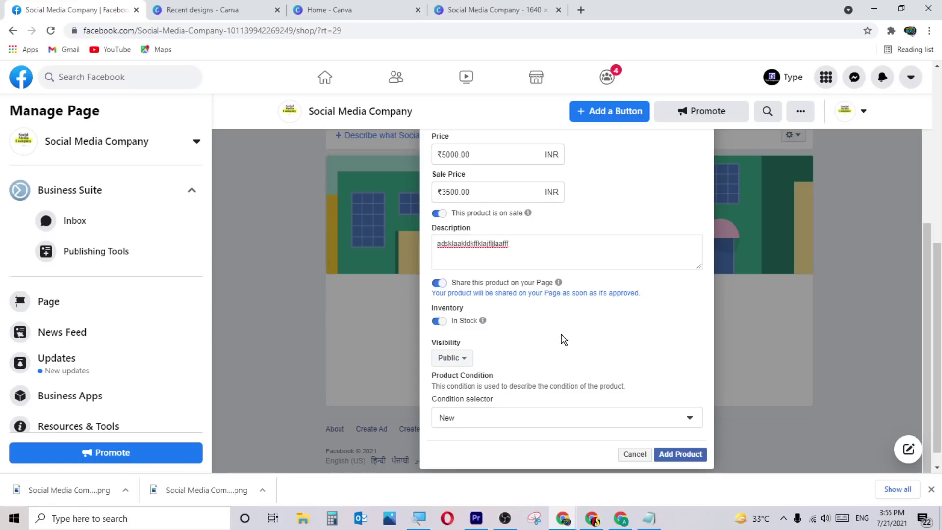
Set visibility to Unpublished, keep condition New, and submit the Watch product.
{"action": "left_click", "coordinate": [454, 358]}
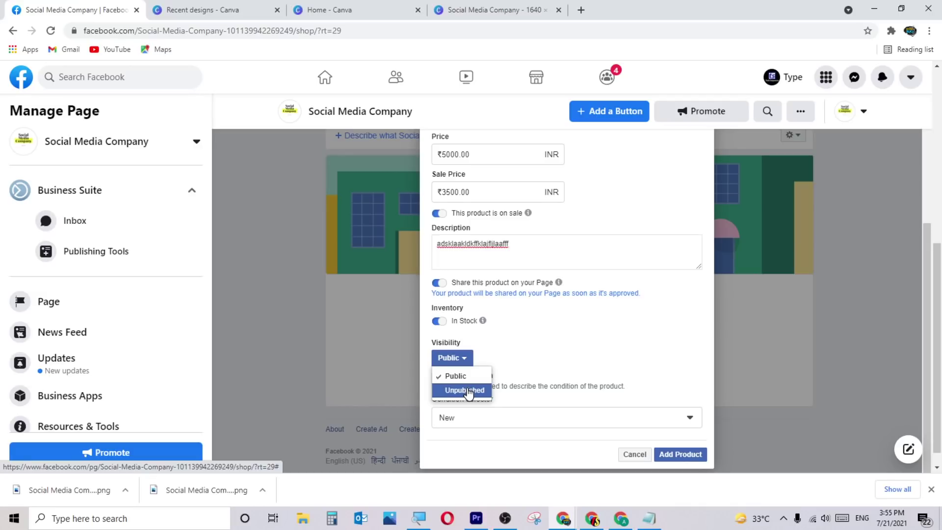
{"action": "left_click", "coordinate": [529, 354]}
{"action": "scroll", "coordinate": [529, 359], "scroll_direction": "down", "scroll_amount": 1}
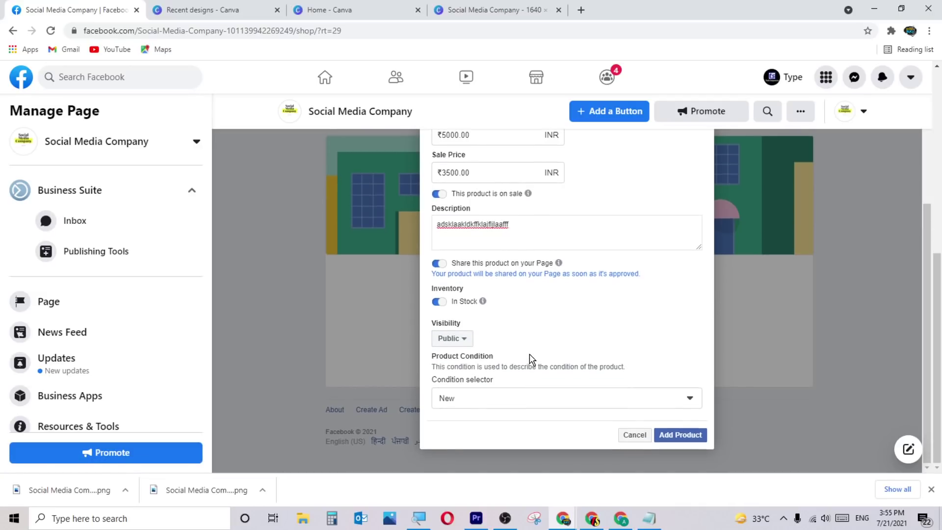
{"action": "left_click", "coordinate": [466, 346]}
{"action": "left_click", "coordinate": [464, 371]}
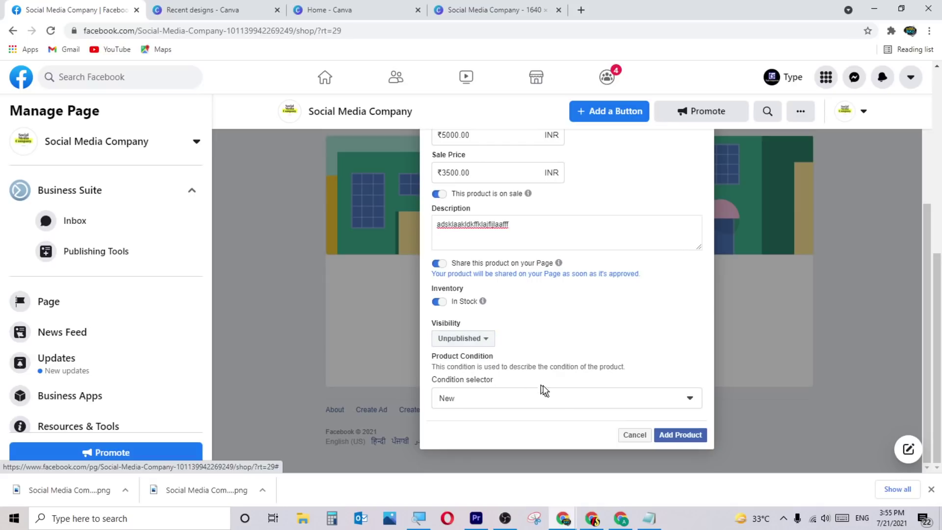
{"action": "left_click", "coordinate": [590, 399]}
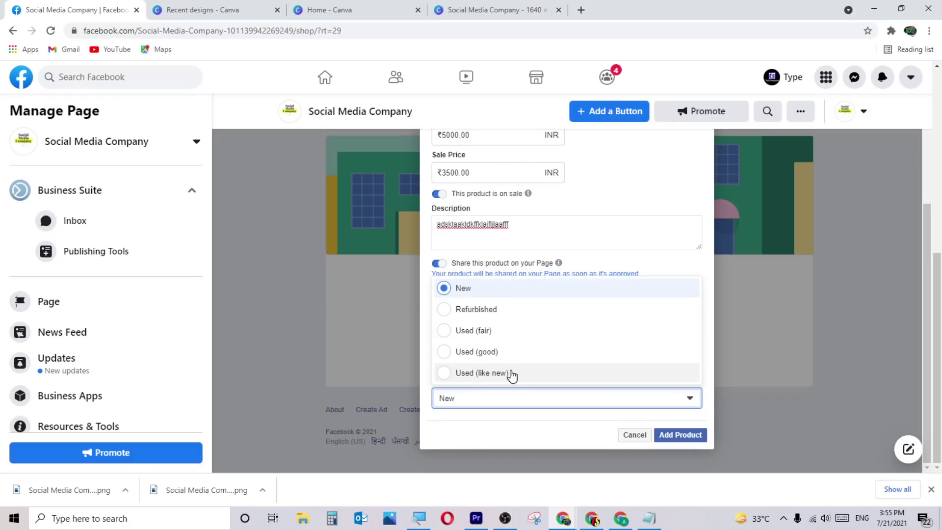
{"action": "left_click", "coordinate": [641, 260]}
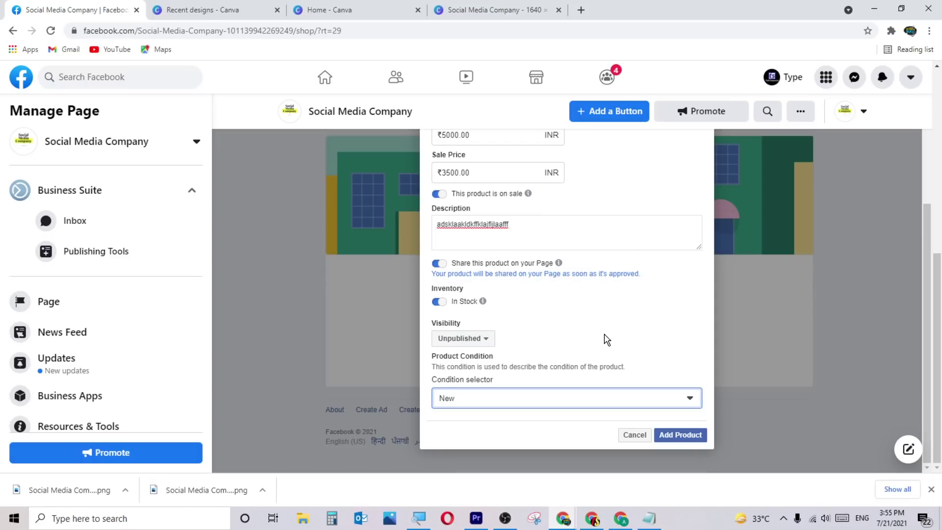
{"action": "left_click", "coordinate": [671, 435]}
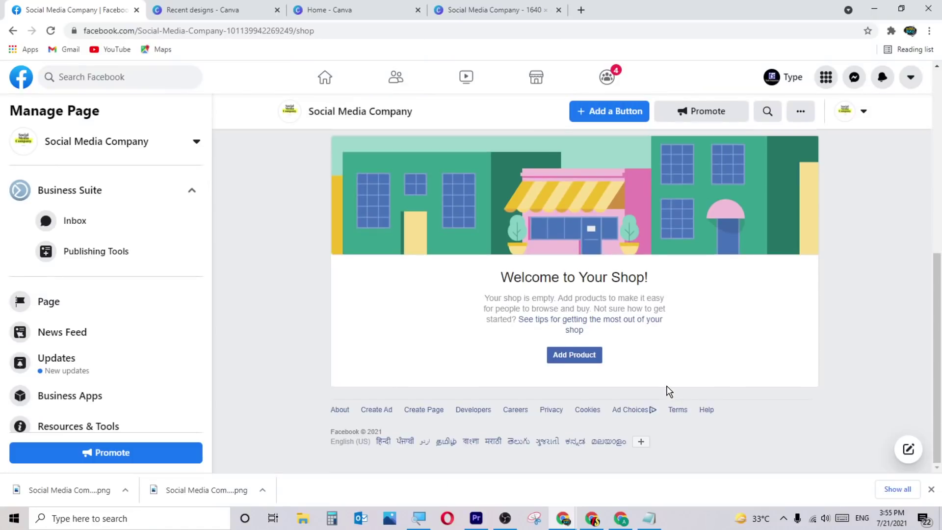
Go to the Social Media Company page's Offers section from the More menu.
{"action": "scroll", "coordinate": [713, 378], "scroll_direction": "up", "scroll_amount": 3}
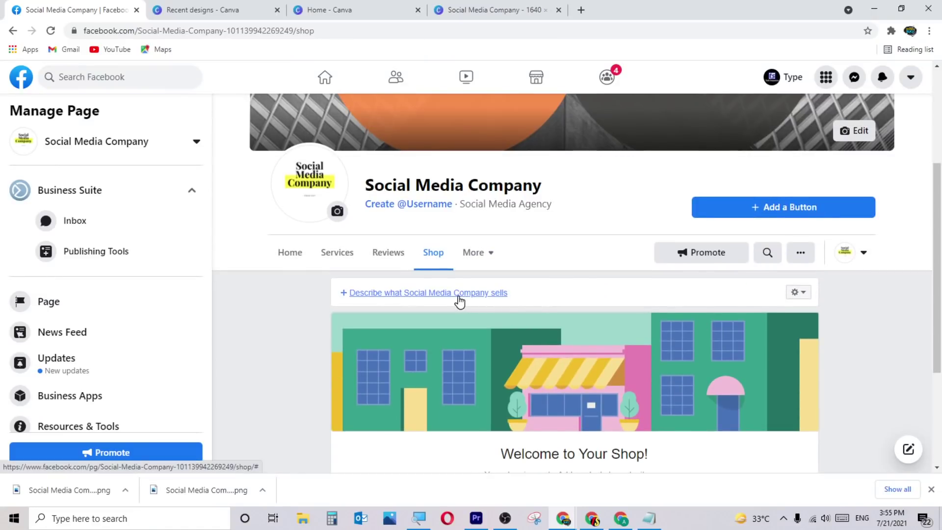
{"action": "left_click", "coordinate": [489, 258]}
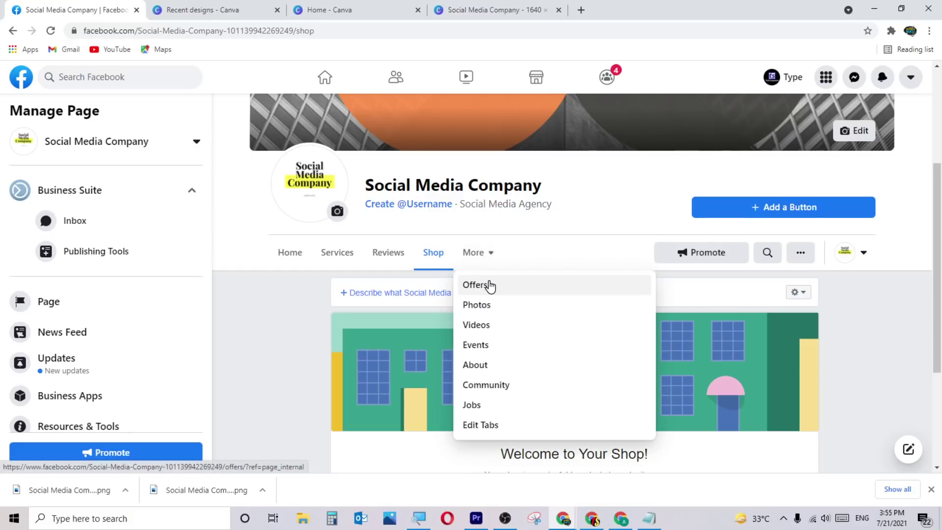
{"action": "left_click", "coordinate": [489, 285]}
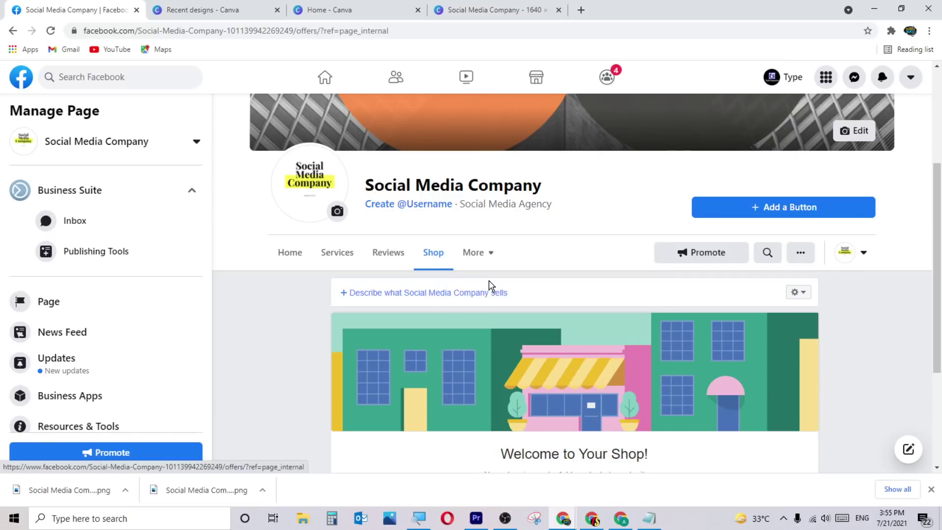
{"action": "scroll", "coordinate": [488, 286], "scroll_direction": "down", "scroll_amount": 3}
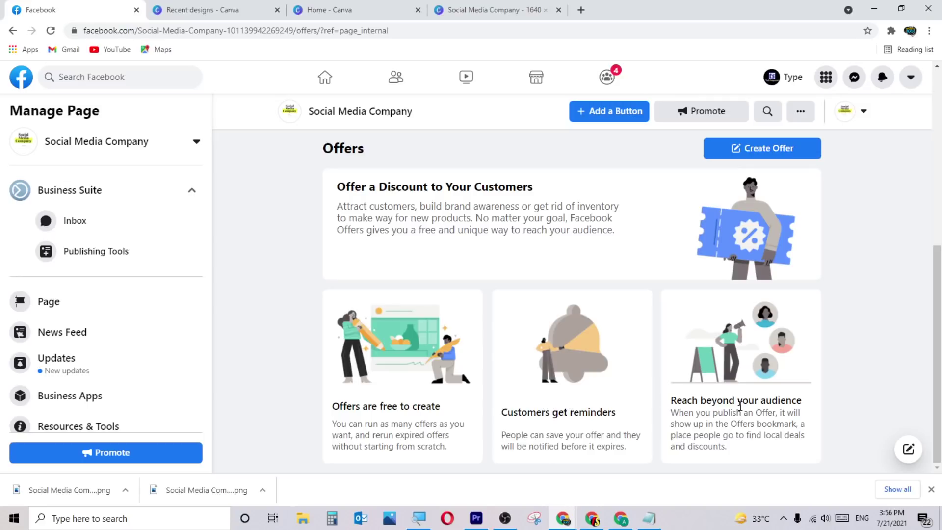
{"action": "scroll", "coordinate": [589, 400], "scroll_direction": "up", "scroll_amount": 1}
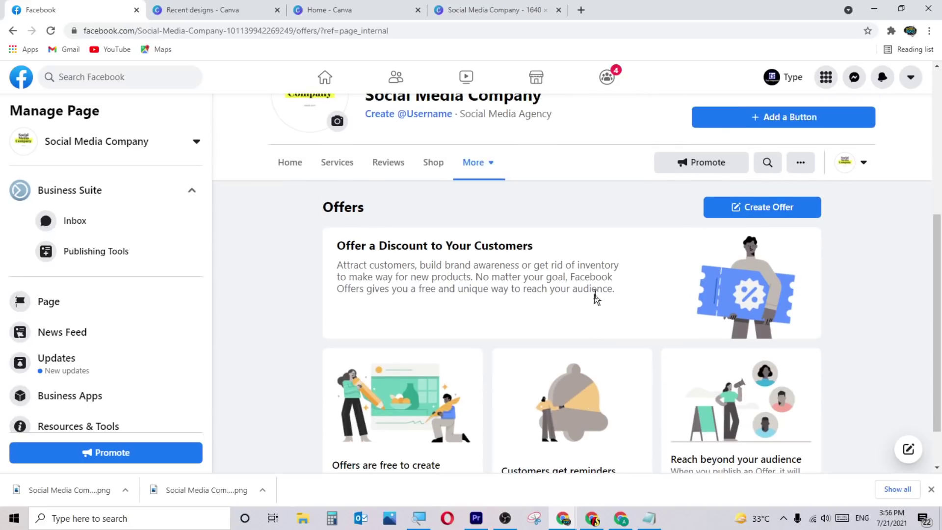
Start a new offer and change its discount from 20% to 10% off.
{"action": "left_click", "coordinate": [755, 215]}
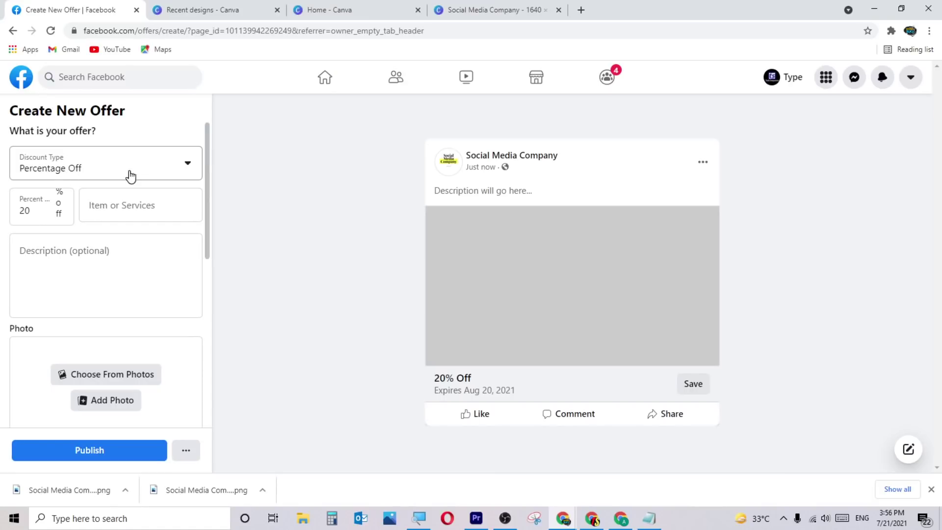
{"action": "left_click_drag", "start_coordinate": [34, 210], "coordinate": [9, 216]}
{"action": "type", "text": "10"}
{"action": "left_click", "coordinate": [342, 234]}
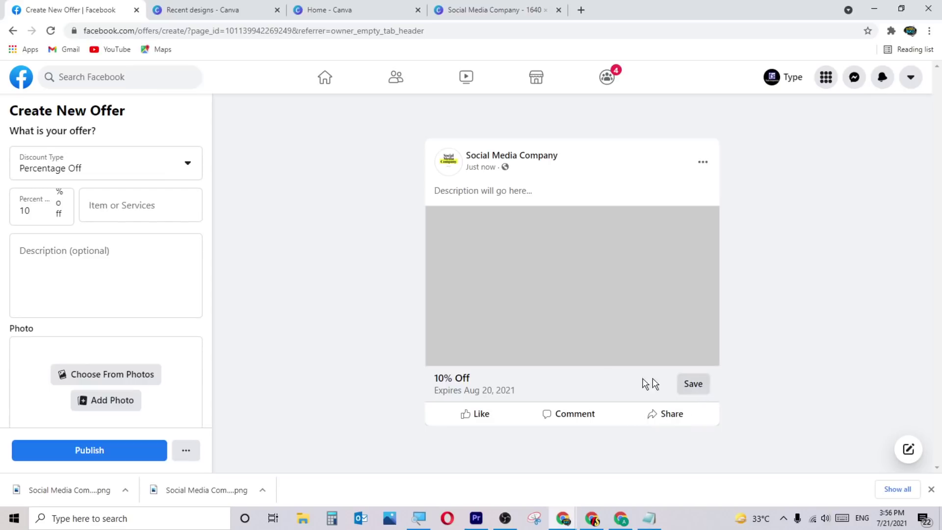
Add a placeholder description and attach the Social Media Company image from the Page's photos.
{"action": "left_click", "coordinate": [97, 266]}
{"action": "type", "text": "asdhsfdjksfhdkfhjkjksfhdfs"}
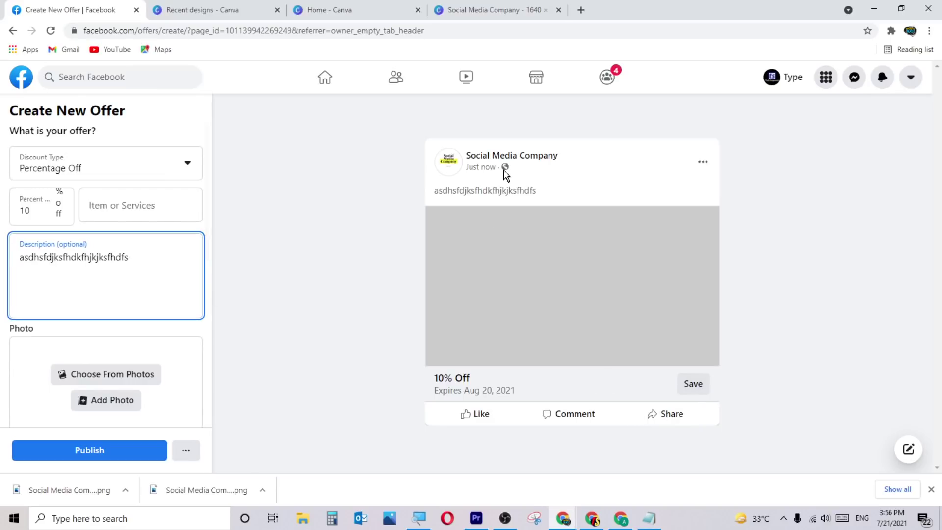
{"action": "left_click", "coordinate": [285, 231]}
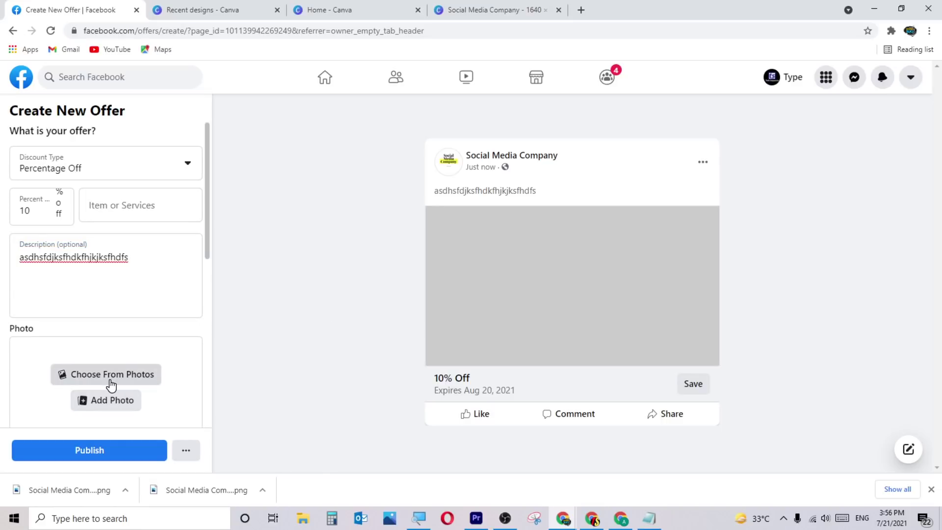
{"action": "scroll", "coordinate": [109, 380], "scroll_direction": "down", "scroll_amount": 1}
{"action": "left_click", "coordinate": [125, 323]}
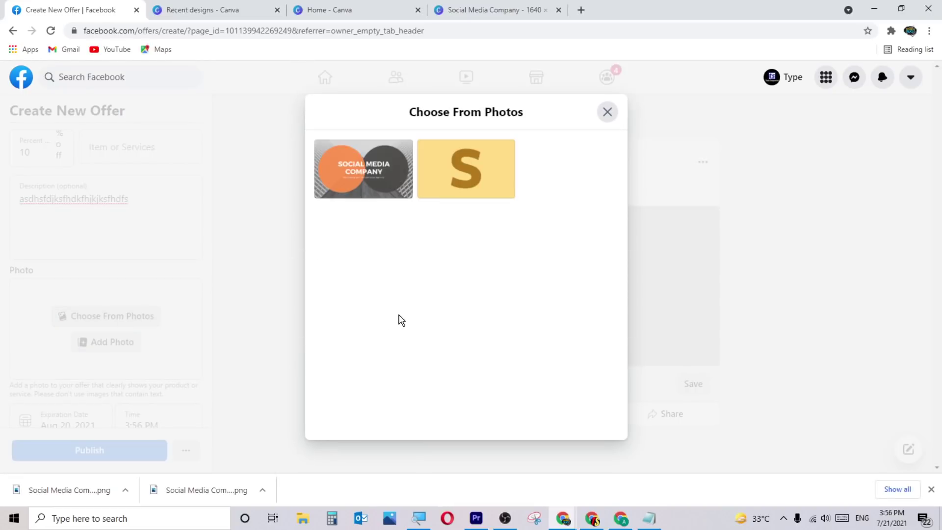
{"action": "left_click", "coordinate": [360, 157]}
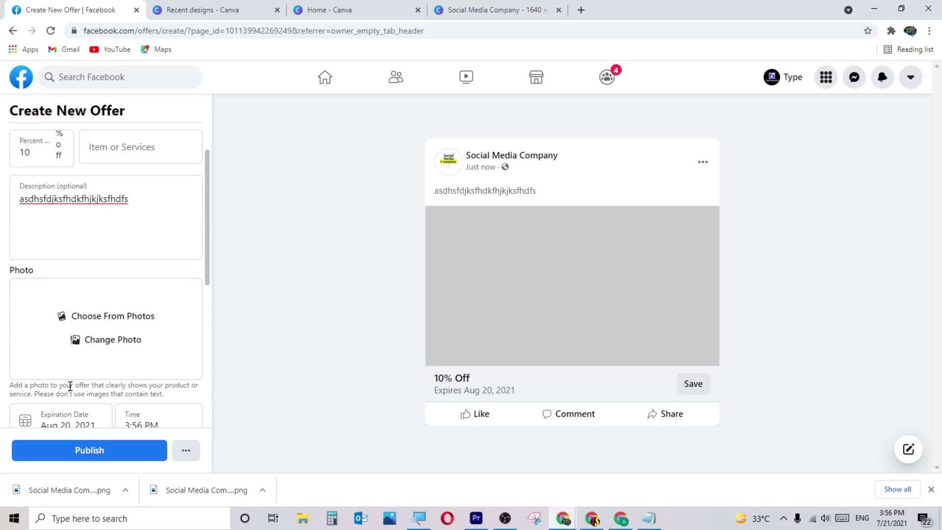
Keep the offer's expiration at Aug 20, 2021, 3:56 PM.
{"action": "scroll", "coordinate": [145, 371], "scroll_direction": "down", "scroll_amount": 2}
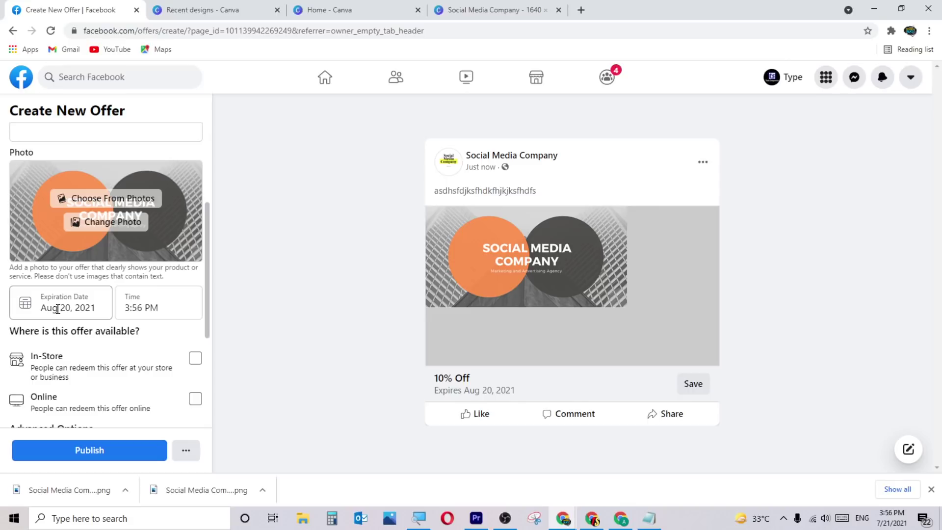
{"action": "left_click", "coordinate": [138, 309]}
{"action": "left_click", "coordinate": [189, 312]}
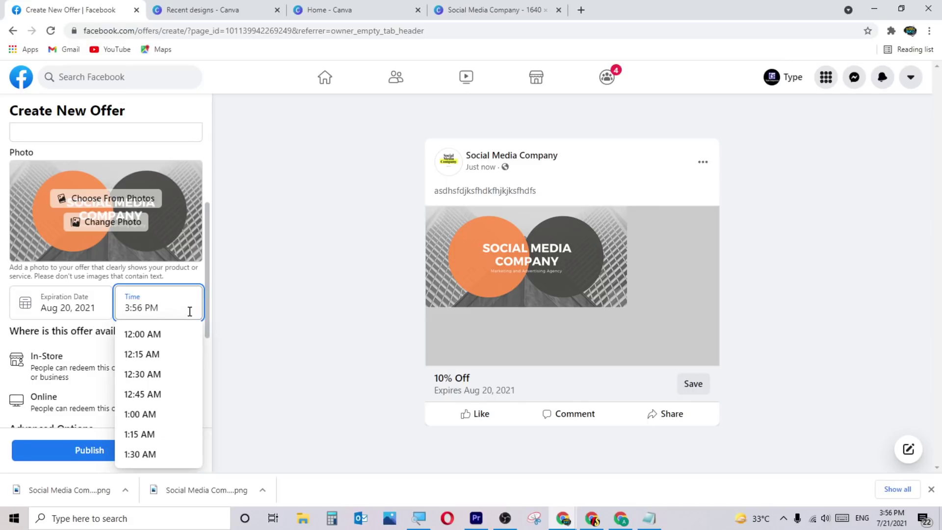
{"action": "left_click", "coordinate": [101, 303]}
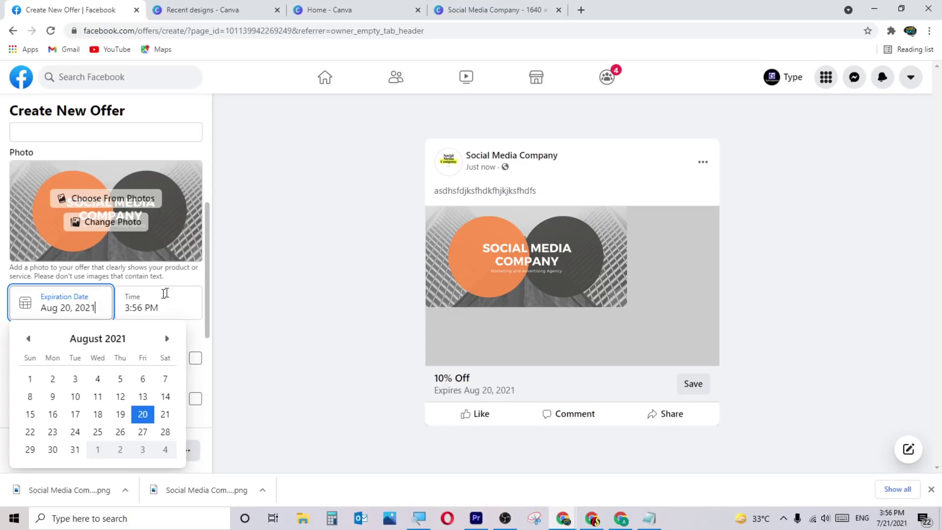
{"action": "left_click", "coordinate": [177, 307]}
{"action": "left_click", "coordinate": [84, 343]}
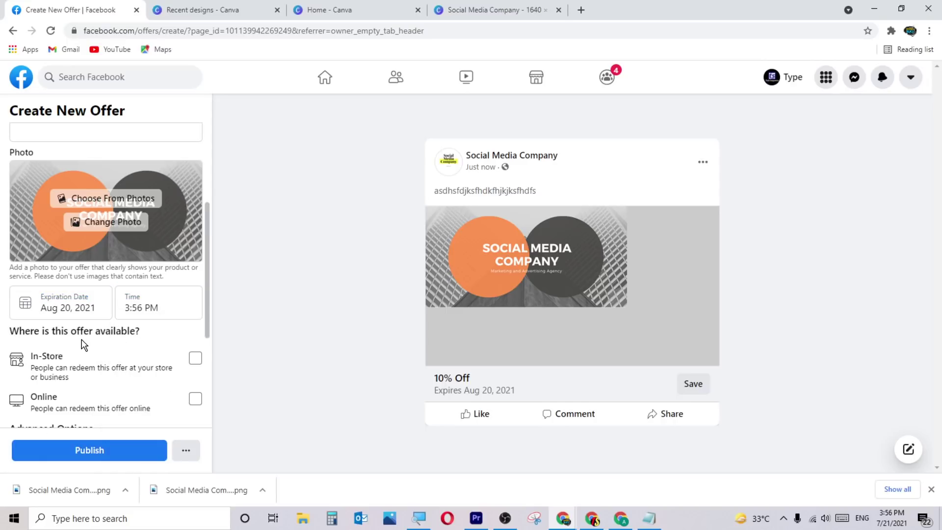
{"action": "scroll", "coordinate": [84, 343], "scroll_direction": "down", "scroll_amount": 1}
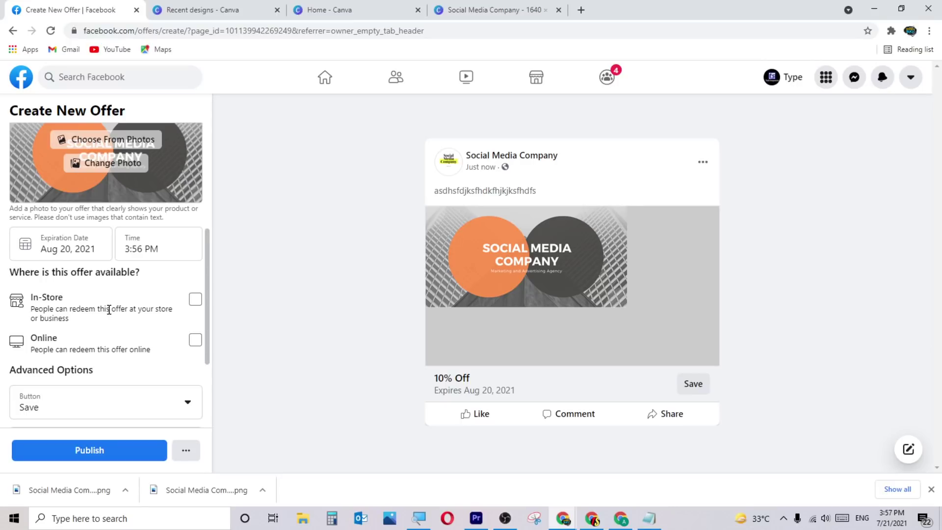
{"action": "scroll", "coordinate": [109, 310], "scroll_direction": "down", "scroll_amount": 1}
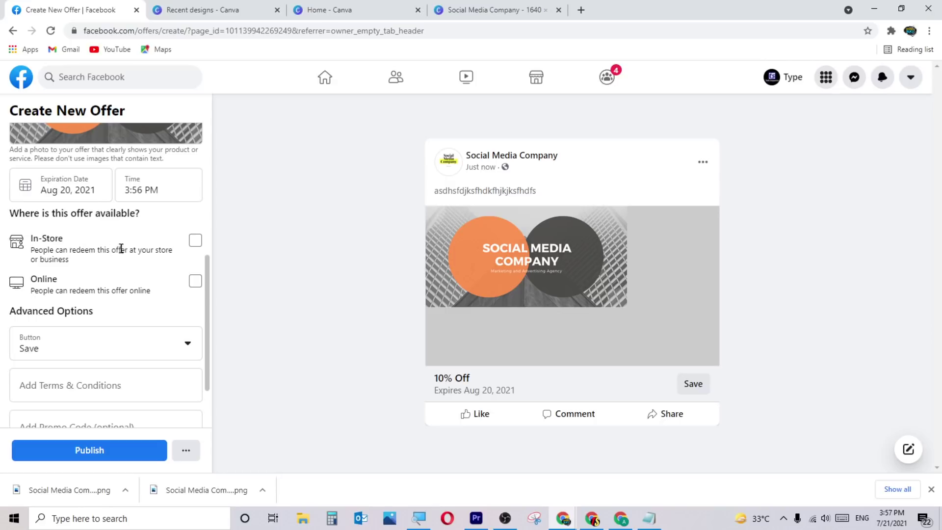
Make the offer redeemable in-store and online, with a placeholder online offer URL.
{"action": "left_click", "coordinate": [194, 242]}
{"action": "left_click", "coordinate": [194, 280]}
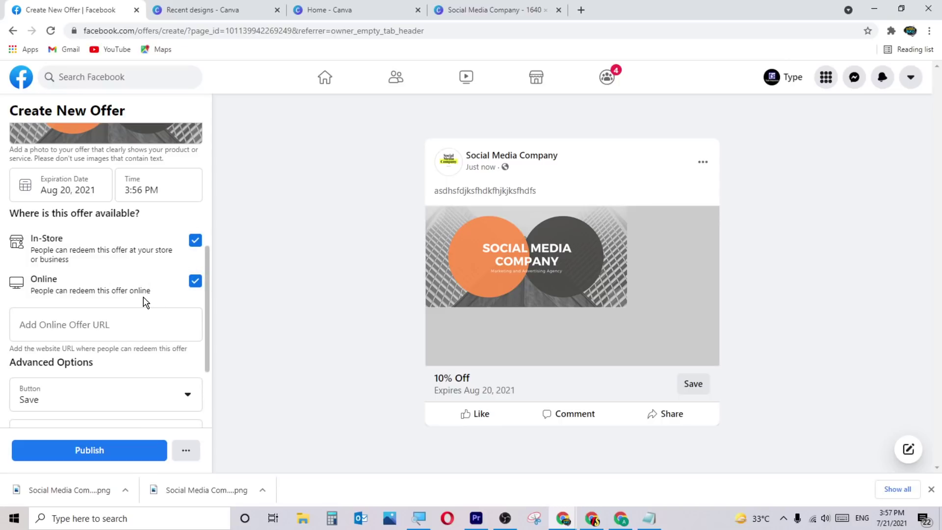
{"action": "scroll", "coordinate": [122, 285], "scroll_direction": "down", "scroll_amount": 1}
{"action": "left_click", "coordinate": [91, 256]}
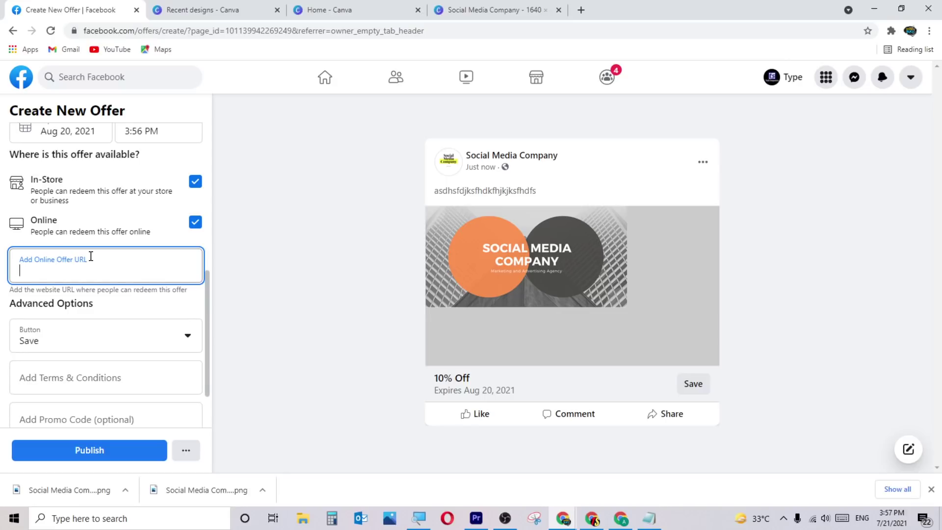
{"action": "type", "text": "asdssaklfj"}
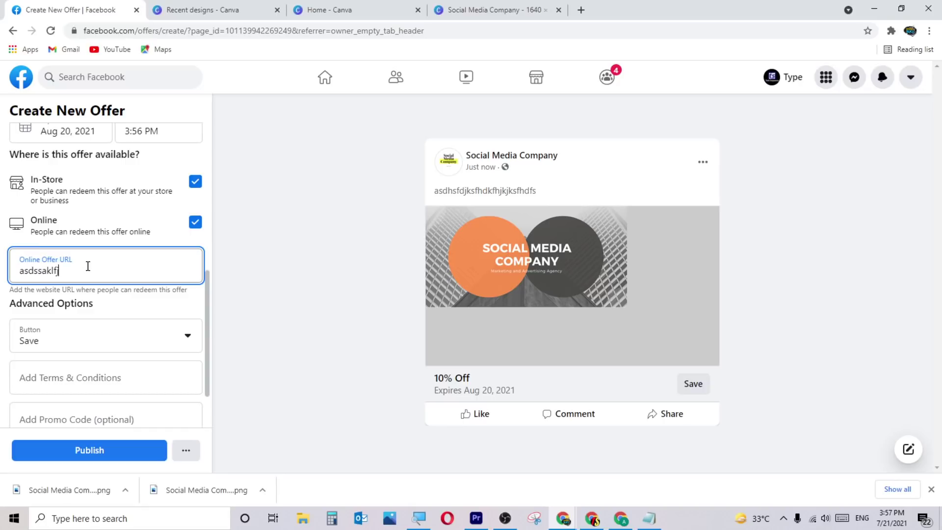
Set the offer's button to Send Message and turn on Boost Offer.
{"action": "left_click", "coordinate": [123, 339]}
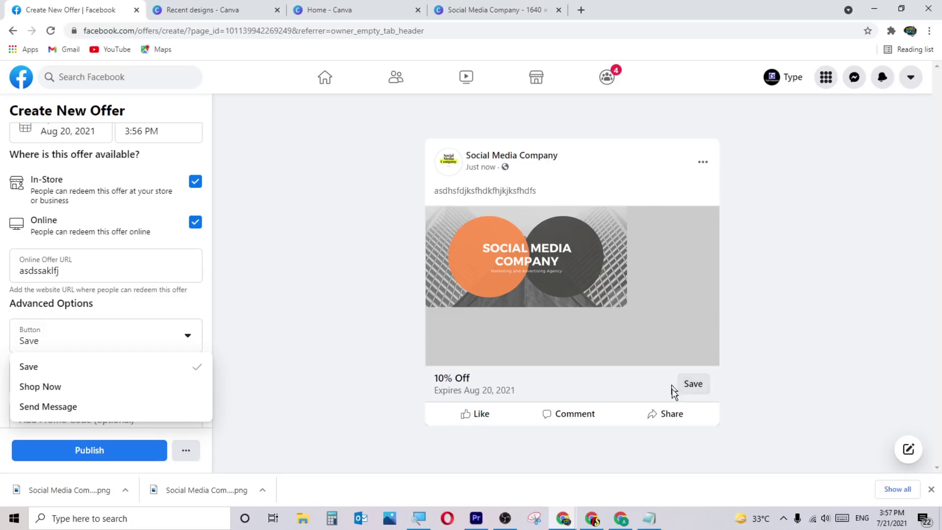
{"action": "left_click", "coordinate": [94, 388]}
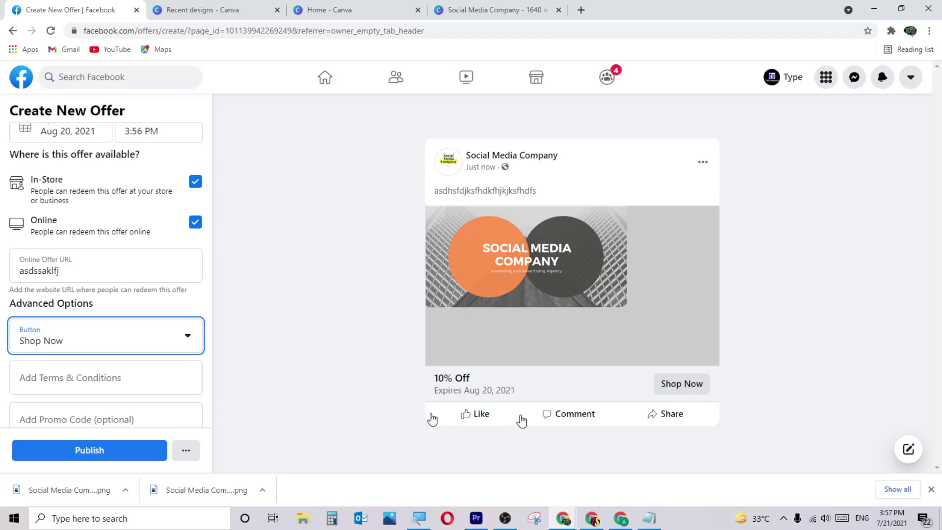
{"action": "left_click", "coordinate": [9, 339]}
{"action": "left_click", "coordinate": [74, 407]}
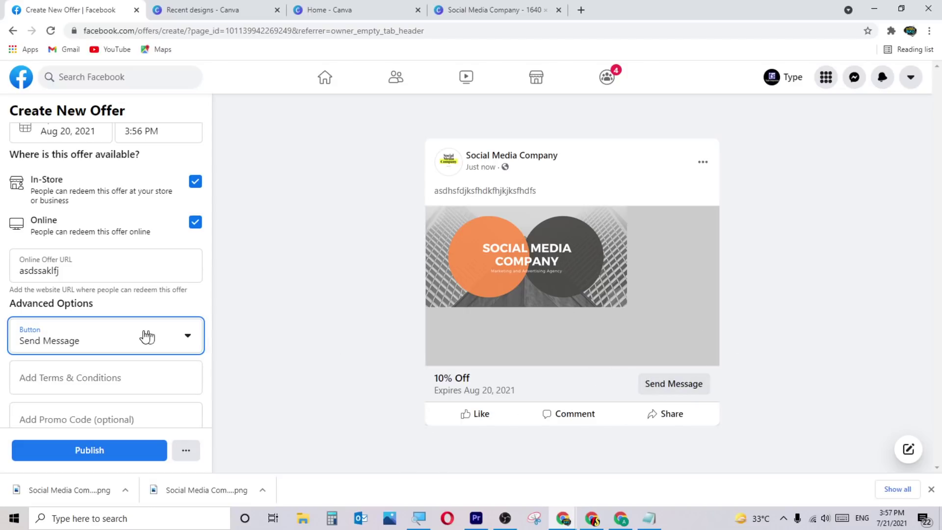
{"action": "scroll", "coordinate": [211, 342], "scroll_direction": "down", "scroll_amount": 2}
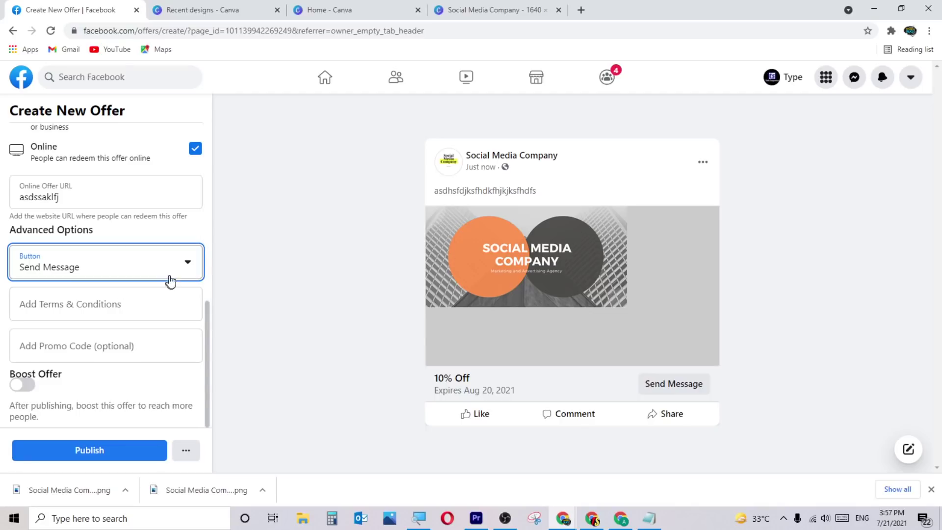
{"action": "left_click", "coordinate": [22, 385]}
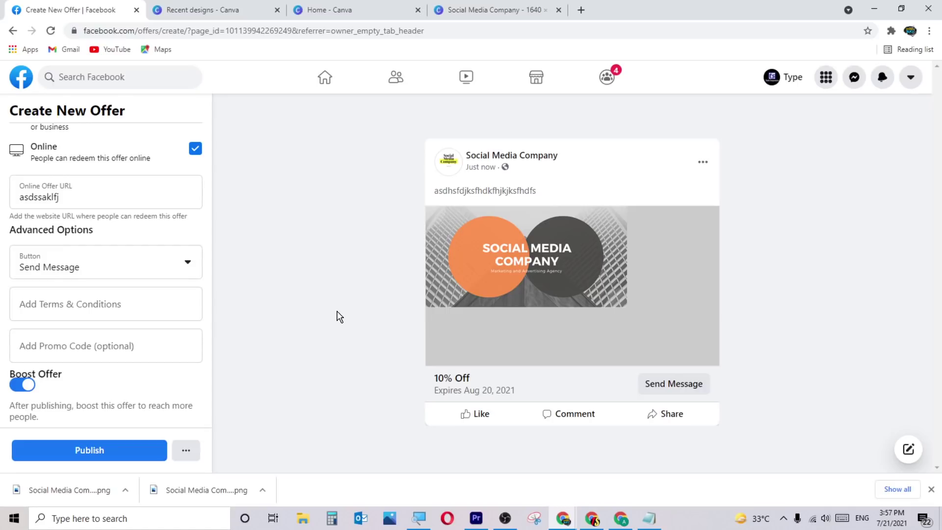
{"action": "scroll", "coordinate": [166, 254], "scroll_direction": "up", "scroll_amount": 7}
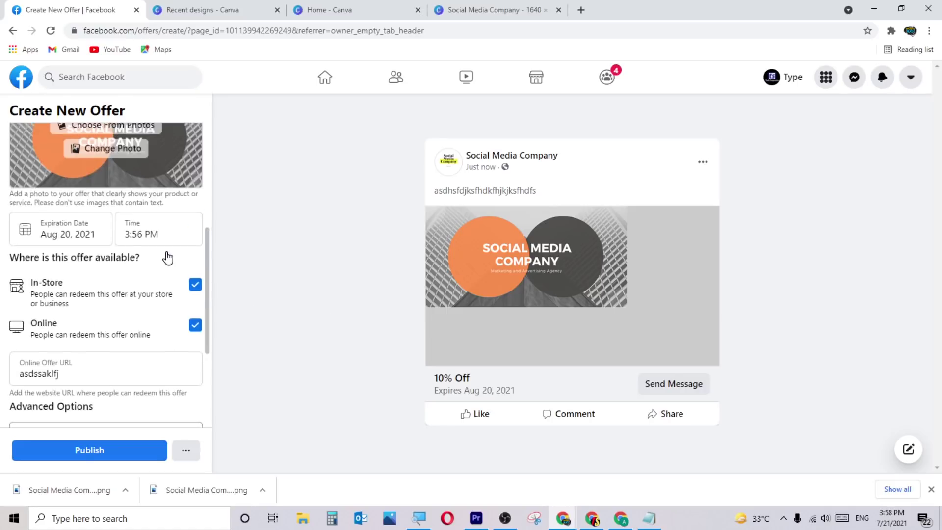
{"action": "scroll", "coordinate": [166, 255], "scroll_direction": "up", "scroll_amount": 2}
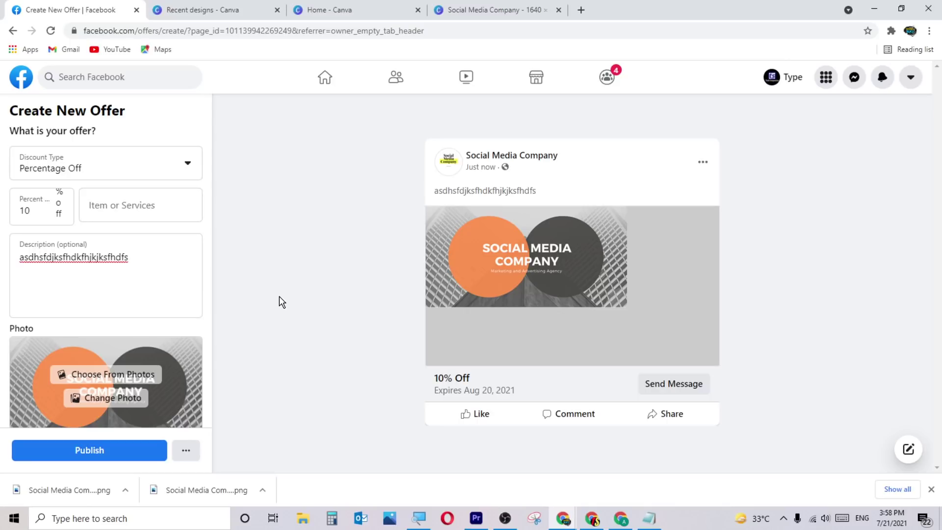
{"action": "left_click", "coordinate": [13, 31]}
Discard the unfinished offer, decline the WhatsApp prompt, and open the page's Photos section.
{"action": "left_click", "coordinate": [567, 300]}
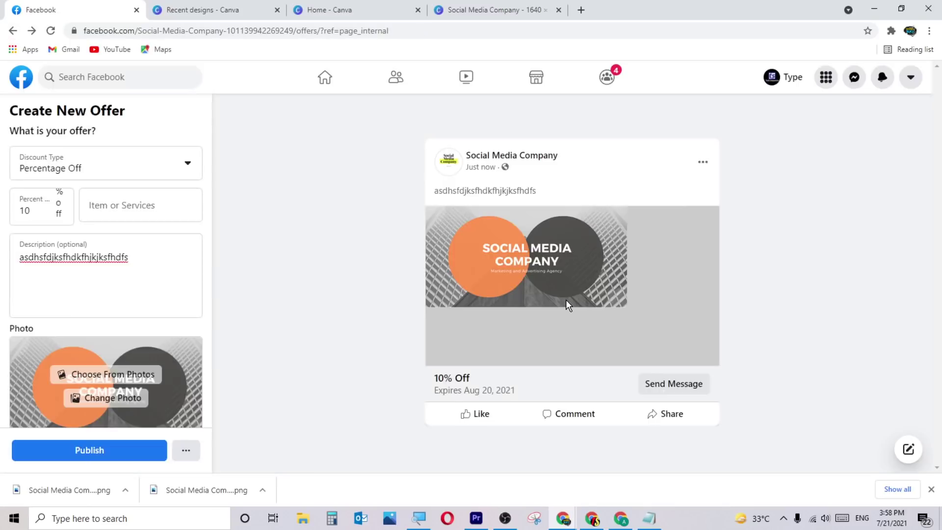
{"action": "left_click", "coordinate": [608, 111]}
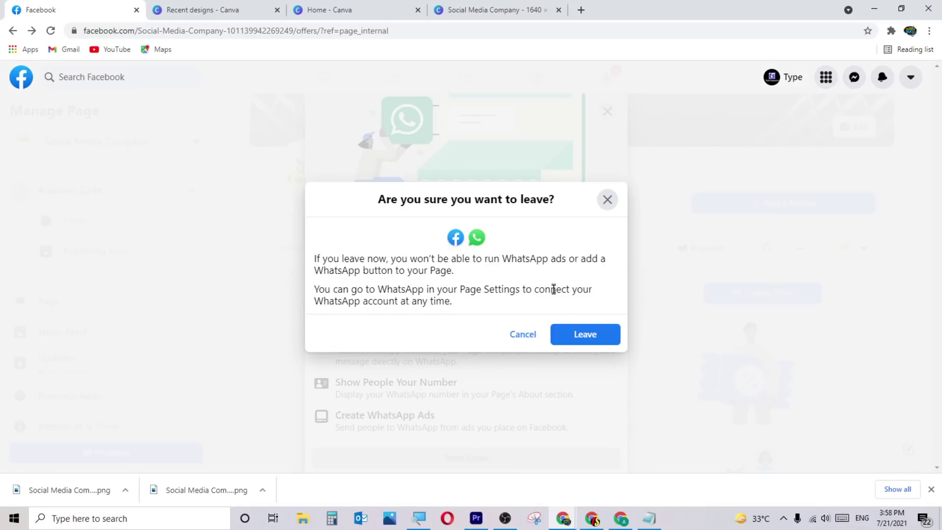
{"action": "left_click", "coordinate": [563, 338]}
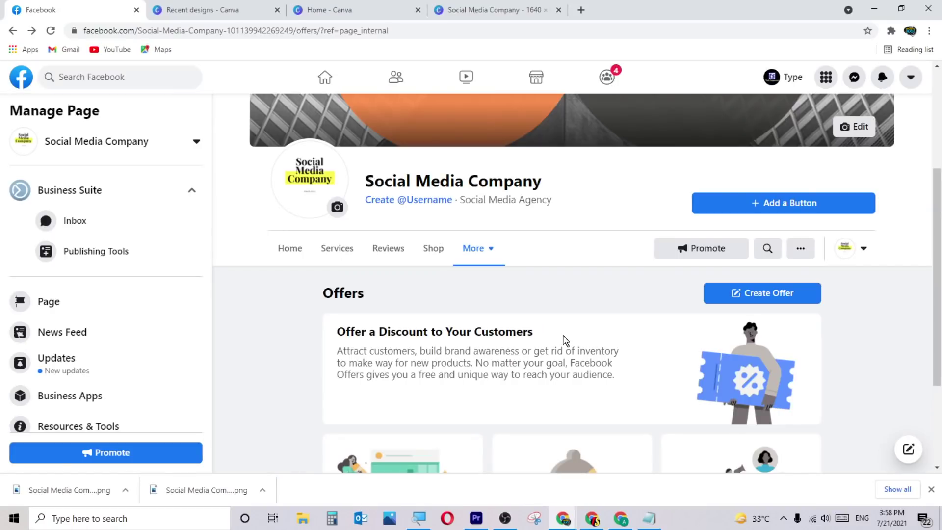
{"action": "left_click", "coordinate": [496, 248]}
{"action": "left_click", "coordinate": [493, 305]}
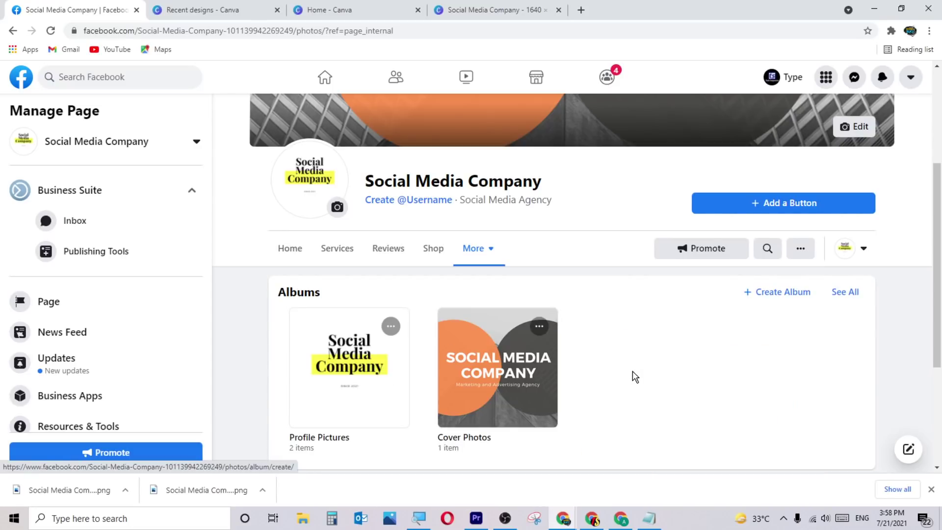
Open the page's Videos section and cancel the Upload Video file dialog.
{"action": "left_click", "coordinate": [491, 250]}
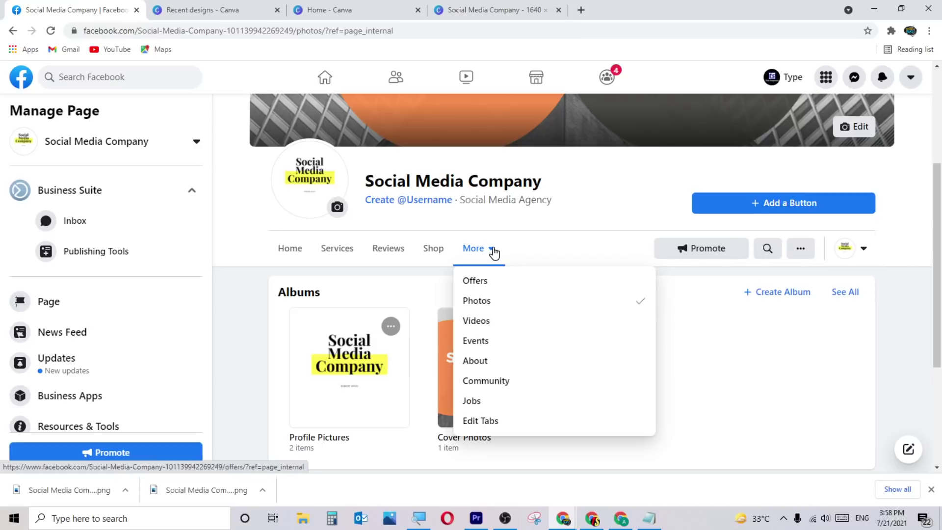
{"action": "left_click", "coordinate": [500, 325]}
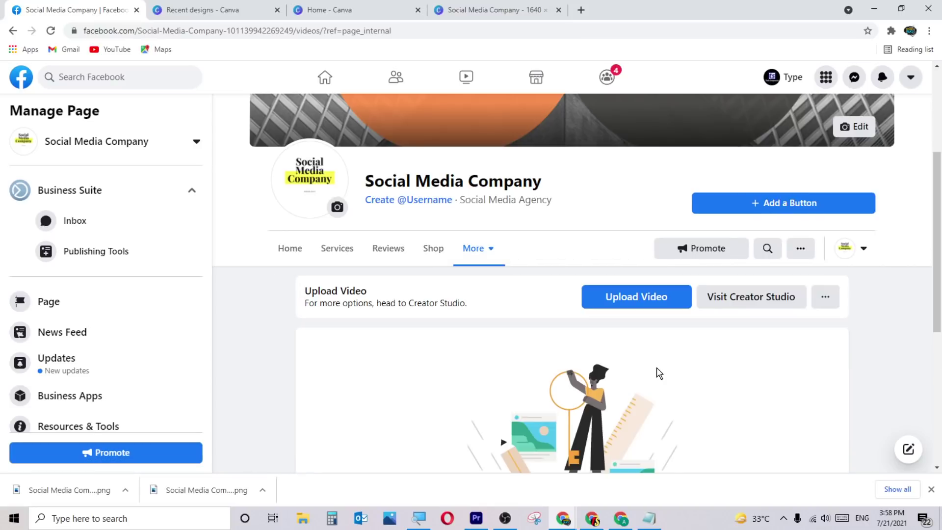
{"action": "scroll", "coordinate": [629, 385], "scroll_direction": "down", "scroll_amount": 5}
{"action": "scroll", "coordinate": [630, 385], "scroll_direction": "up", "scroll_amount": 2}
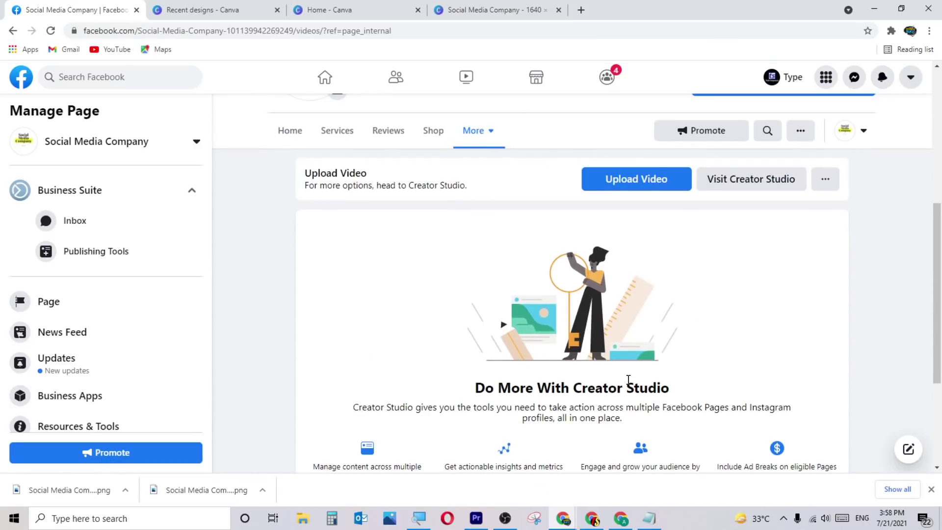
{"action": "left_click", "coordinate": [662, 178]}
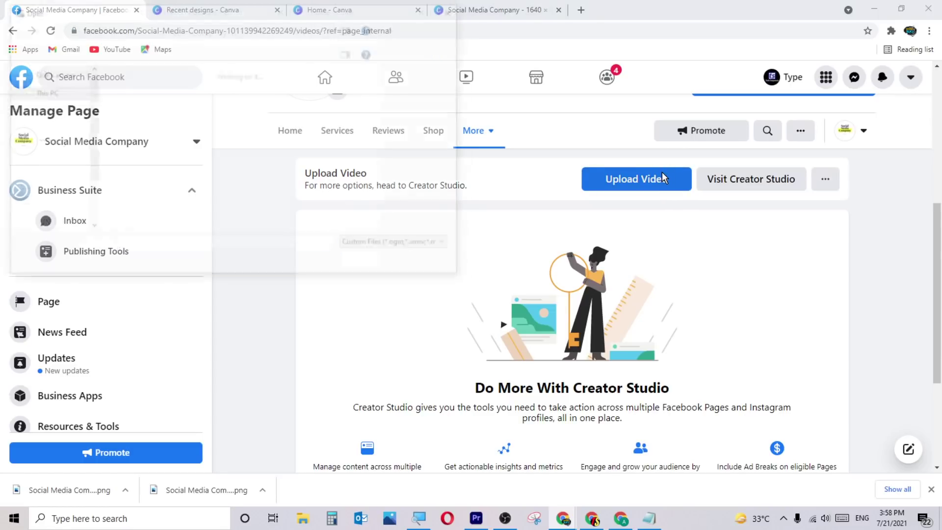
{"action": "left_click", "coordinate": [425, 264]}
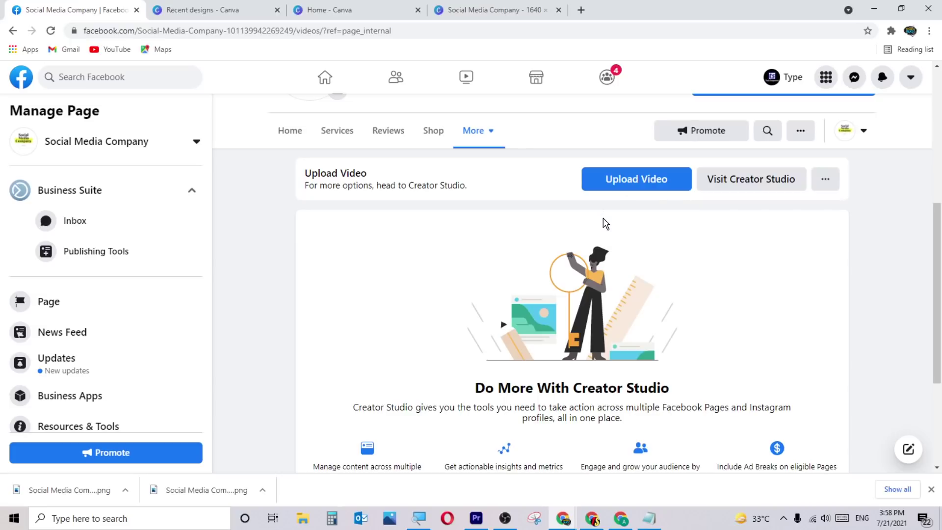
{"action": "scroll", "coordinate": [602, 217], "scroll_direction": "down", "scroll_amount": 2}
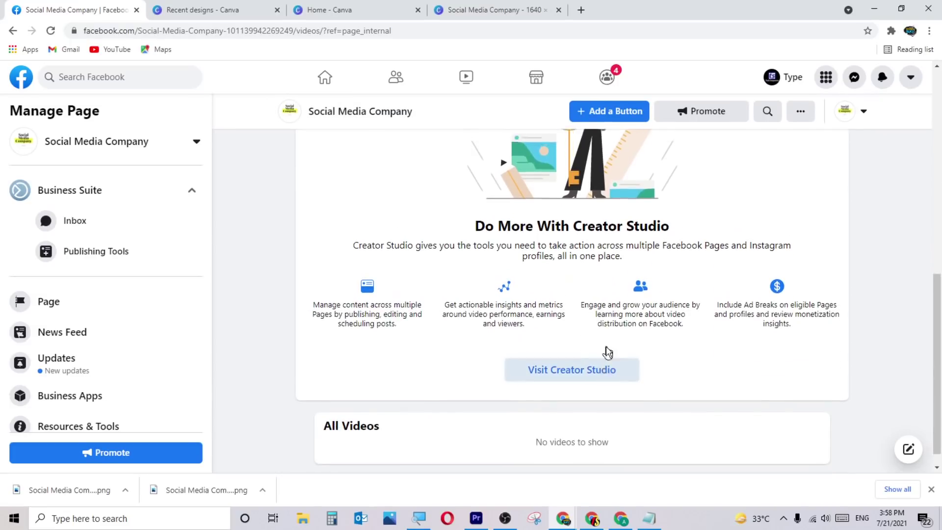
{"action": "scroll", "coordinate": [609, 351], "scroll_direction": "up", "scroll_amount": 4}
{"action": "scroll", "coordinate": [599, 352], "scroll_direction": "up", "scroll_amount": 2}
{"action": "left_click", "coordinate": [476, 367]}
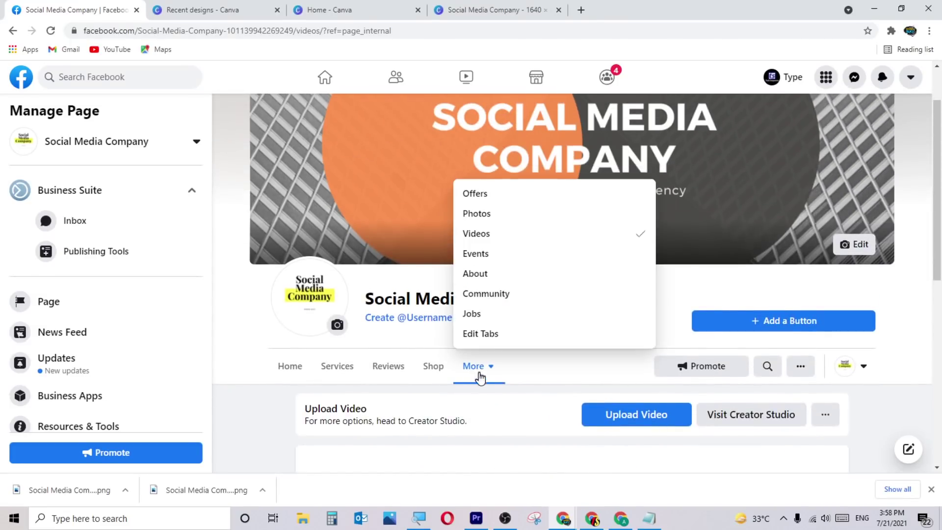
Create a new event from the page's Events section and choose the Online format.
{"action": "left_click", "coordinate": [498, 255]}
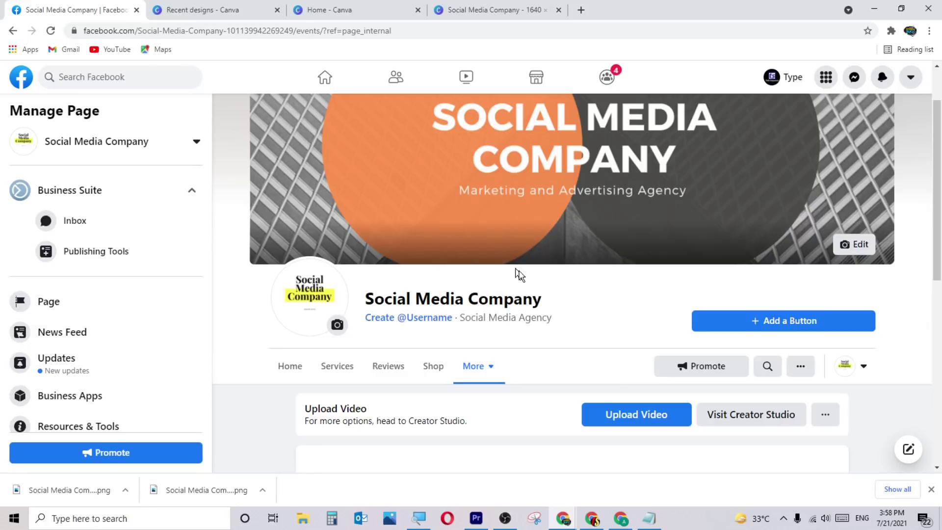
{"action": "scroll", "coordinate": [547, 304], "scroll_direction": "down", "scroll_amount": 3}
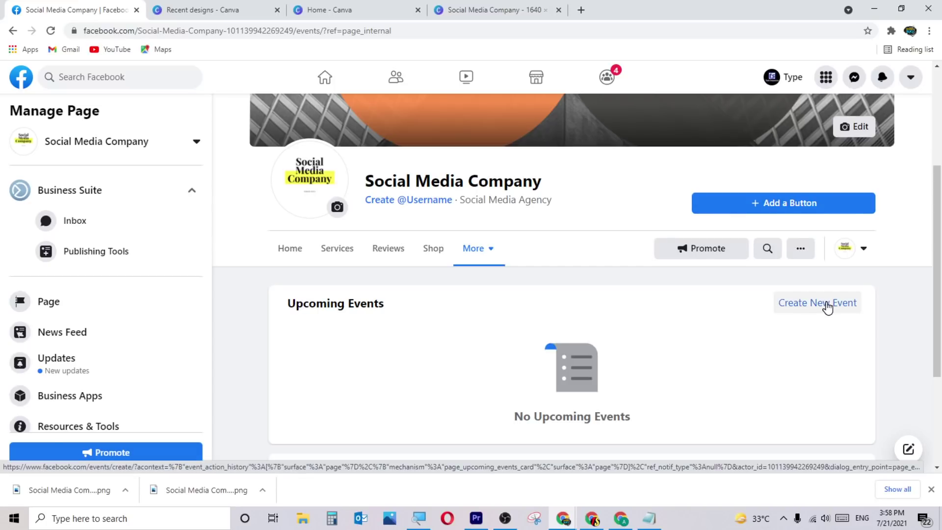
{"action": "left_click", "coordinate": [827, 307]}
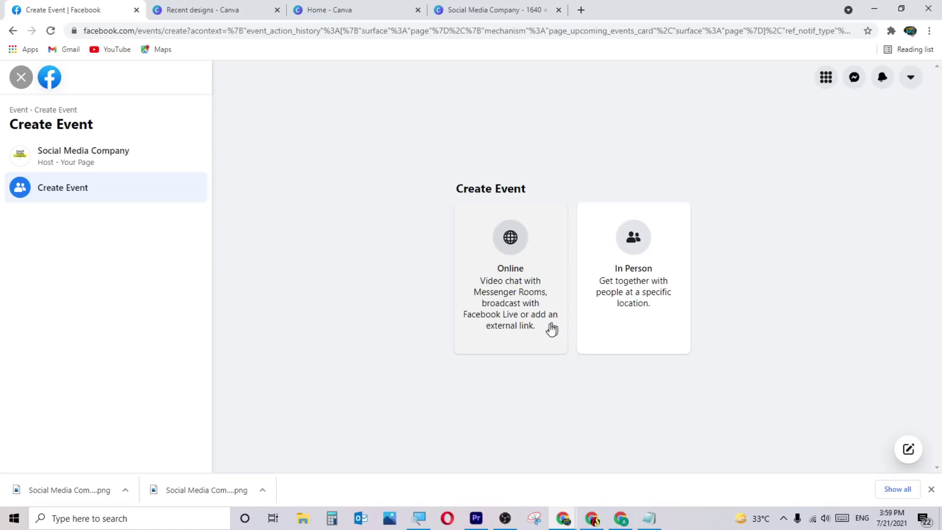
{"action": "left_click", "coordinate": [603, 340]}
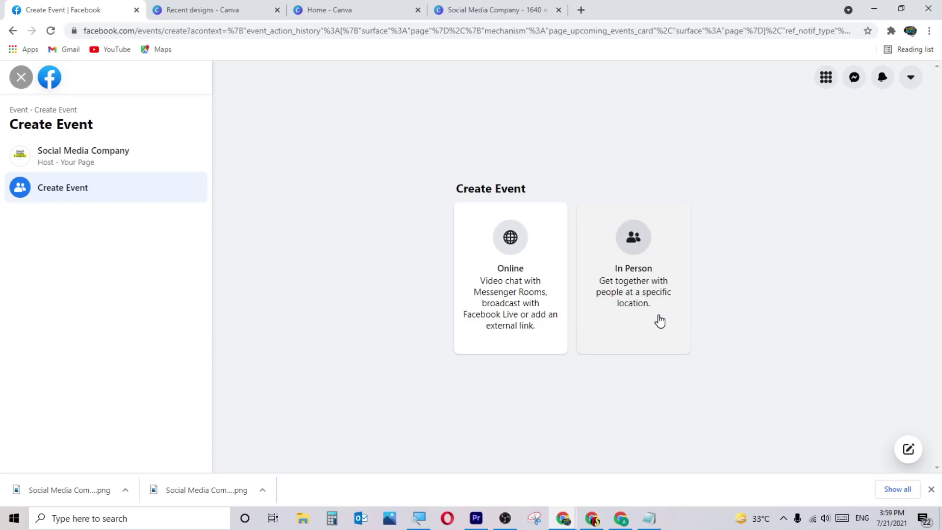
{"action": "left_click", "coordinate": [524, 290]}
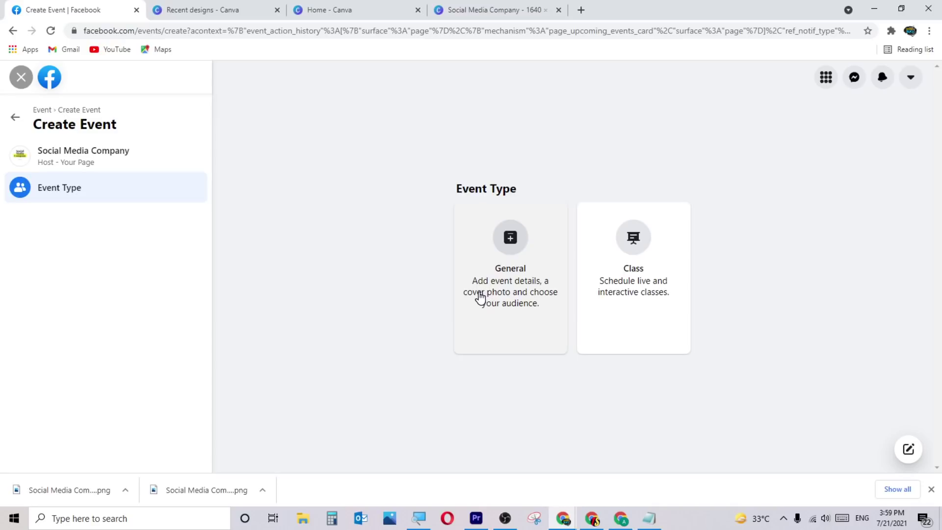
Choose the General event type and name the event 'SMM Event'.
{"action": "left_click", "coordinate": [507, 296]}
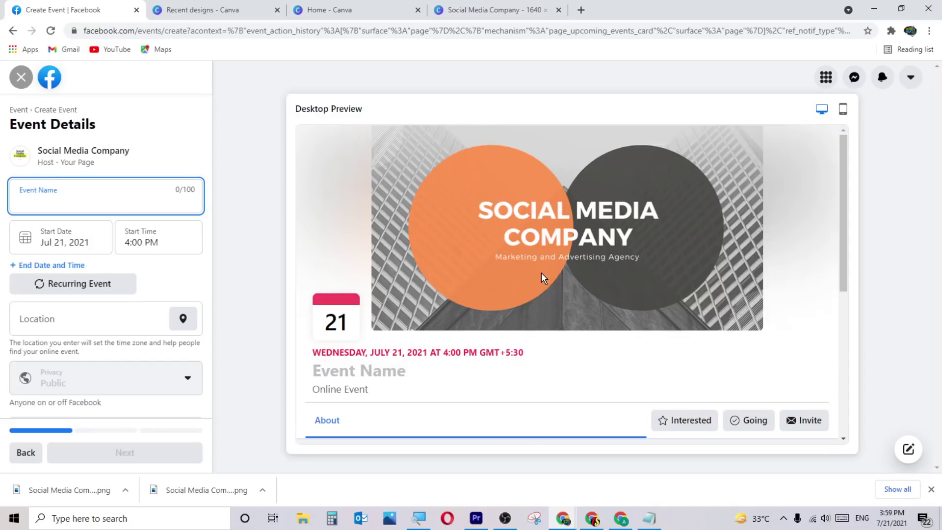
{"action": "scroll", "coordinate": [545, 274], "scroll_direction": "down", "scroll_amount": 2}
{"action": "scroll", "coordinate": [579, 245], "scroll_direction": "up", "scroll_amount": 2}
{"action": "scroll", "coordinate": [634, 228], "scroll_direction": "down", "scroll_amount": 1}
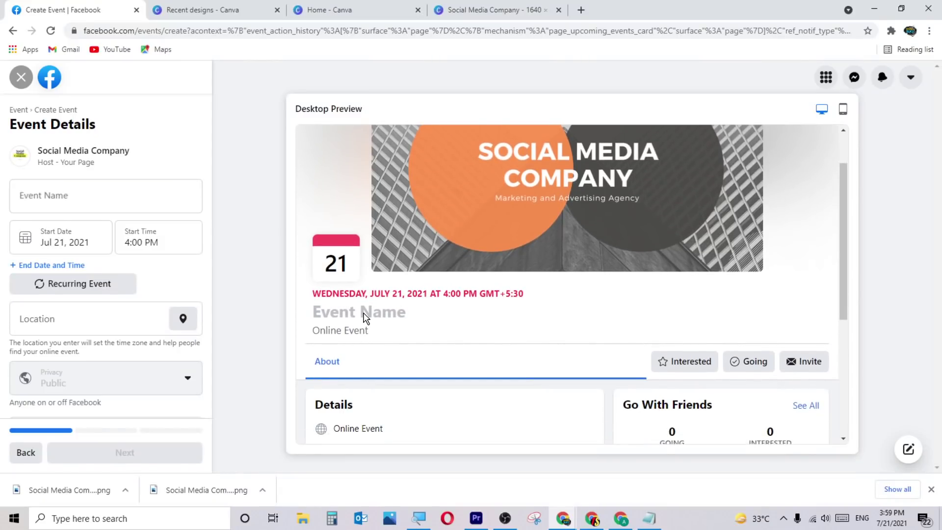
{"action": "left_click", "coordinate": [117, 202]}
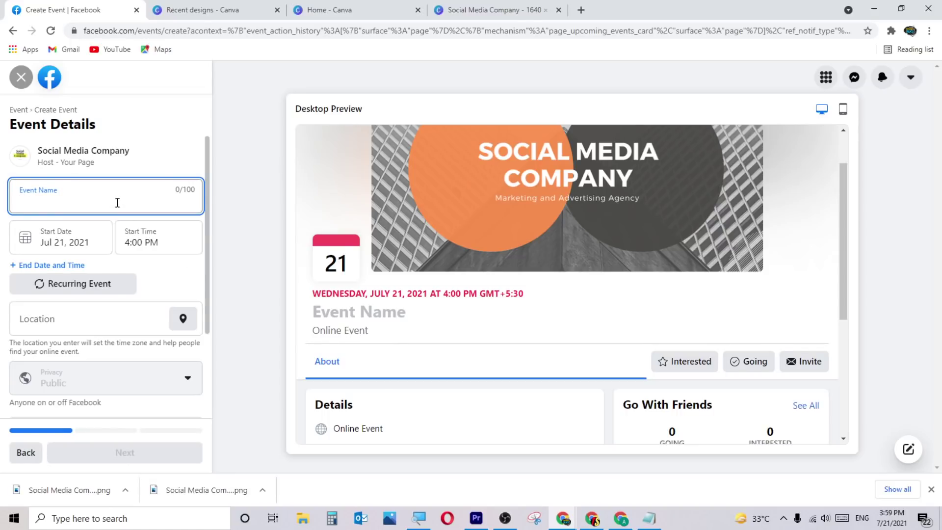
{"action": "type", "text": "SMM"}
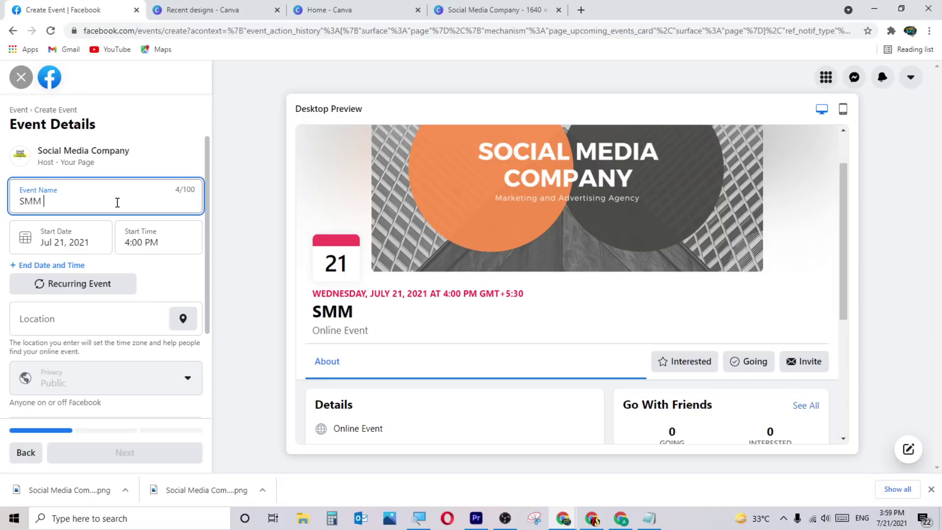
{"action": "type", "text": " event"}
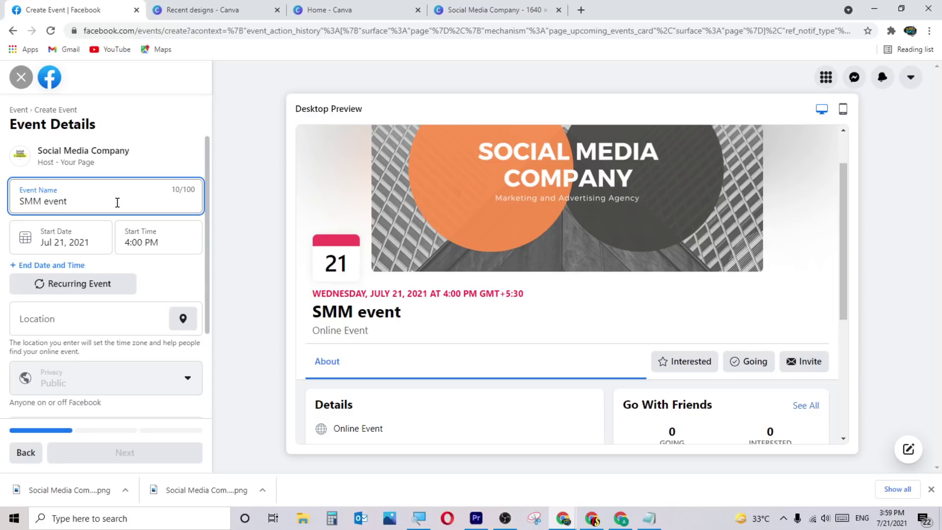
{"action": "key", "text": "BackSpace"}
{"action": "type", "text": "E"}
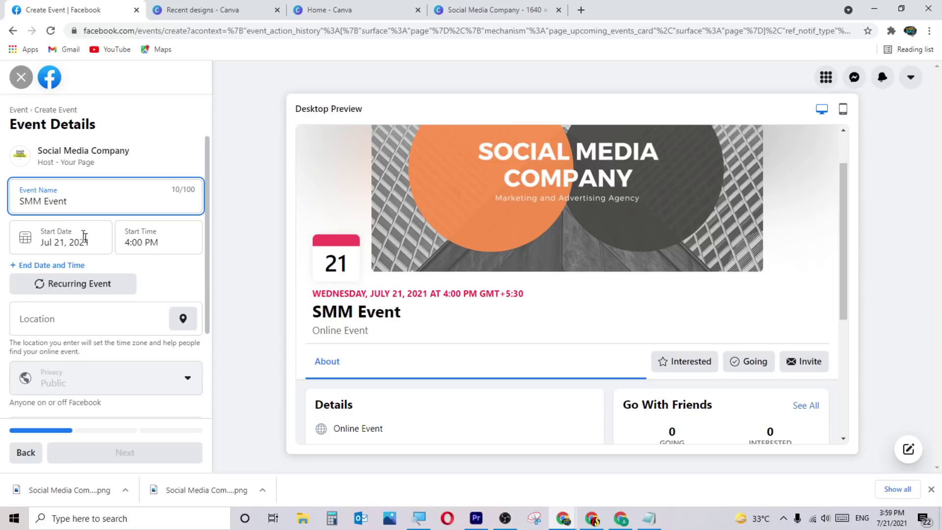
Set the start to July 22, 2021 at 11:00 AM, leaving location empty.
{"action": "left_click", "coordinate": [71, 228]}
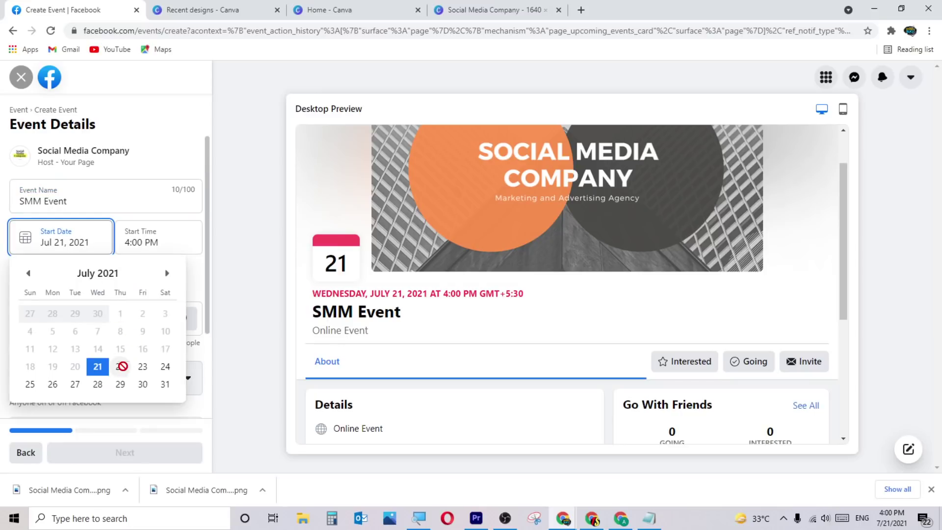
{"action": "left_click", "coordinate": [120, 367]}
{"action": "left_click", "coordinate": [175, 240]}
{"action": "scroll", "coordinate": [163, 290], "scroll_direction": "down", "scroll_amount": 15}
{"action": "scroll", "coordinate": [163, 349], "scroll_direction": "down", "scroll_amount": 5}
{"action": "scroll", "coordinate": [164, 349], "scroll_direction": "up", "scroll_amount": 6}
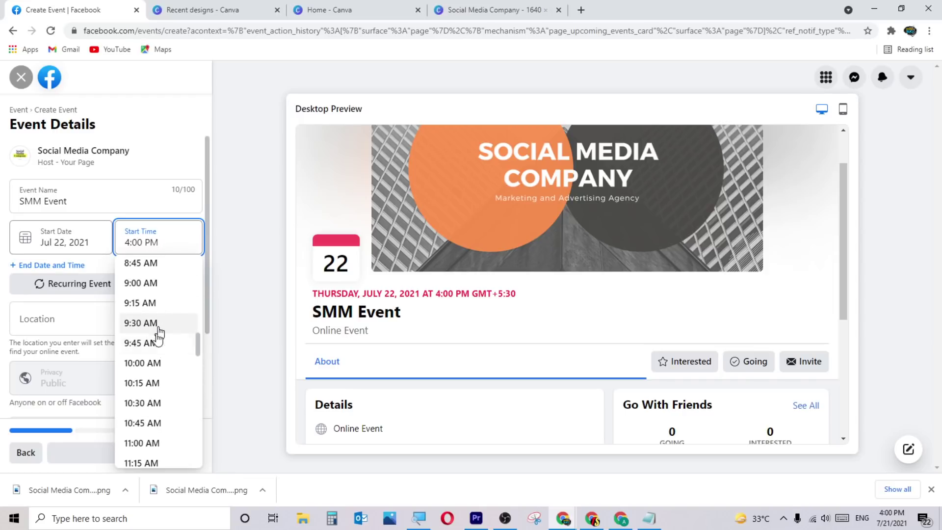
{"action": "left_click", "coordinate": [147, 443]}
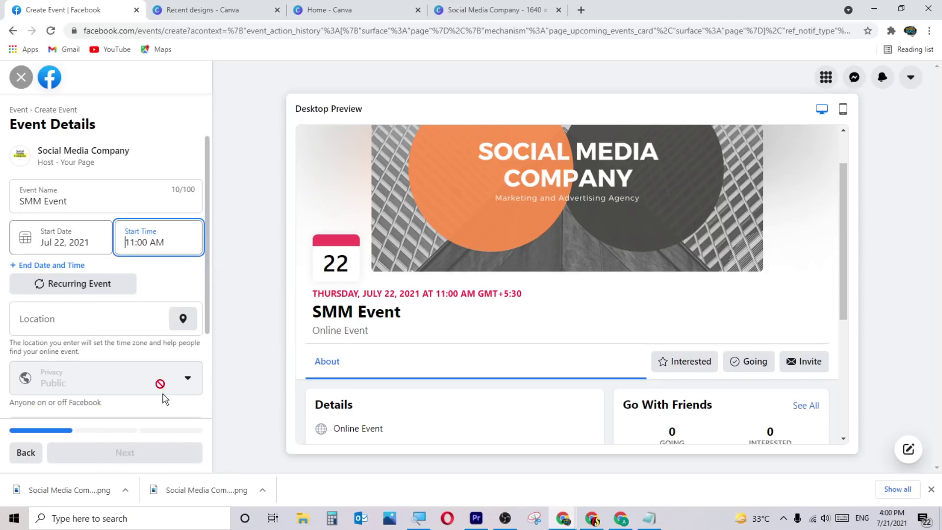
{"action": "left_click", "coordinate": [97, 322]}
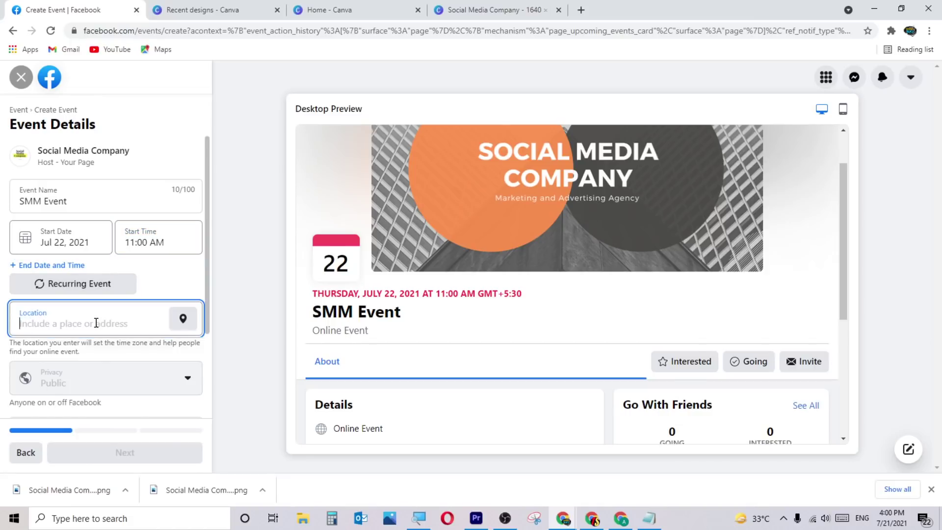
{"action": "left_click", "coordinate": [163, 283]}
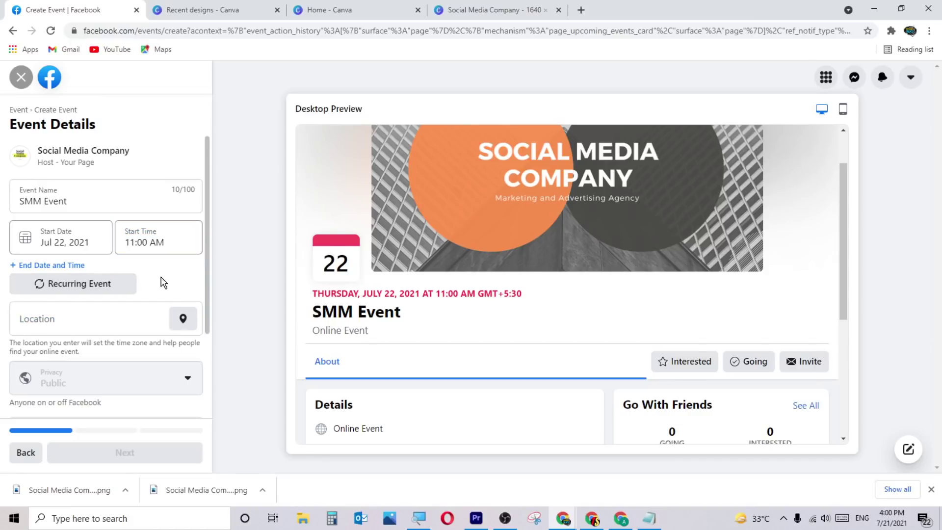
{"action": "scroll", "coordinate": [163, 284], "scroll_direction": "down", "scroll_amount": 3}
Enter a placeholder event description and set the category to Networking.
{"action": "left_click", "coordinate": [114, 328]}
{"action": "type", "text": "sdffsdklkldfsjldjkljlgjlgqjd"}
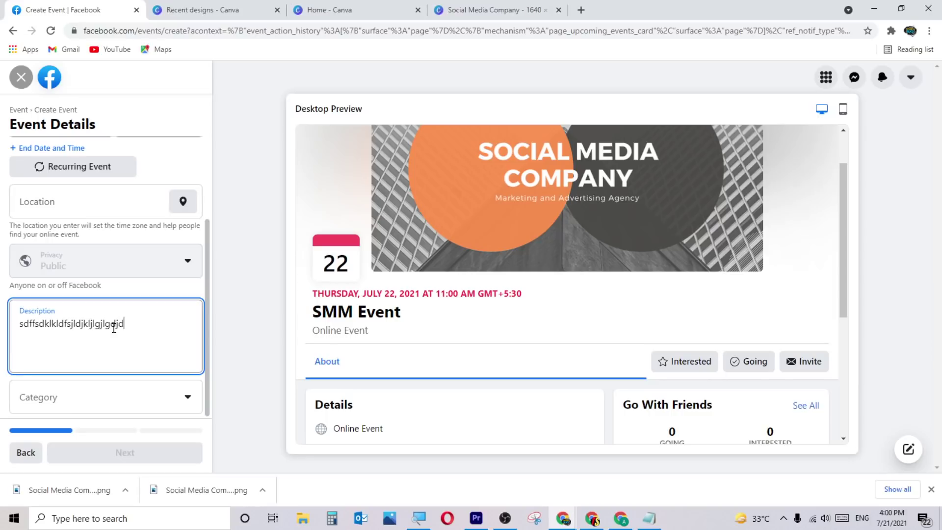
{"action": "left_click", "coordinate": [161, 411]}
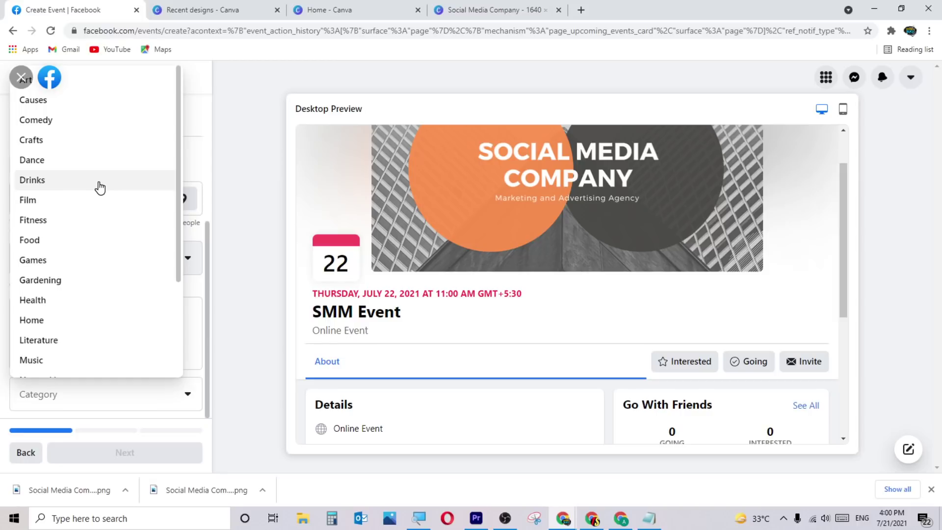
{"action": "scroll", "coordinate": [122, 274], "scroll_direction": "down", "scroll_amount": 3}
{"action": "left_click", "coordinate": [94, 265]}
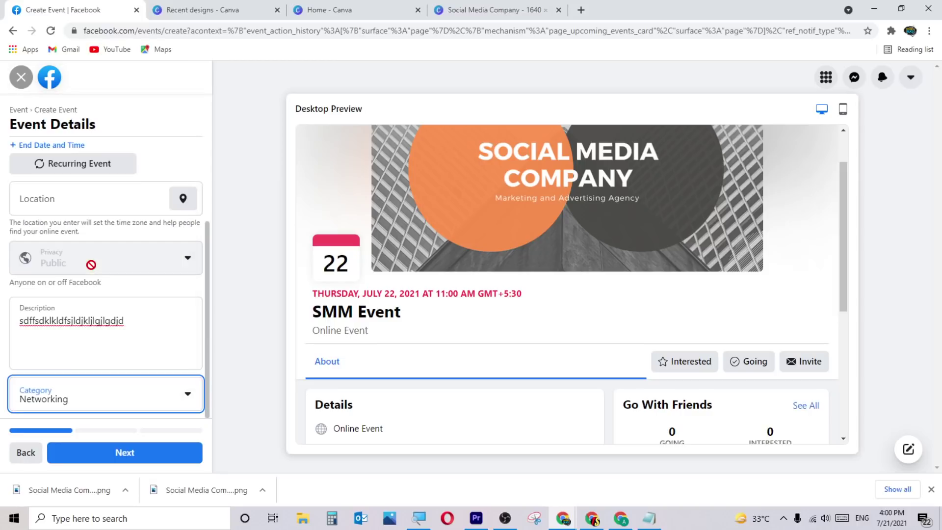
{"action": "left_click", "coordinate": [129, 395]}
{"action": "scroll", "coordinate": [89, 294], "scroll_direction": "down", "scroll_amount": 3}
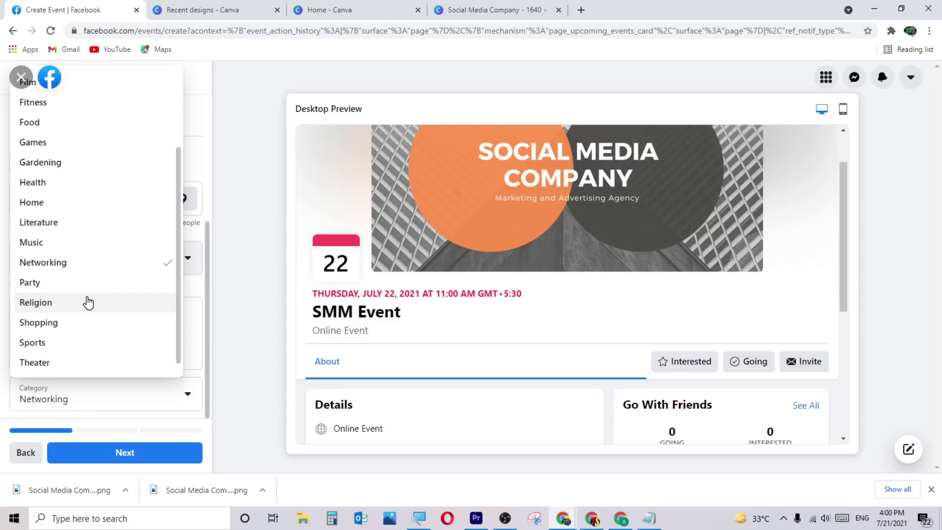
{"action": "scroll", "coordinate": [88, 301], "scroll_direction": "down", "scroll_amount": 1}
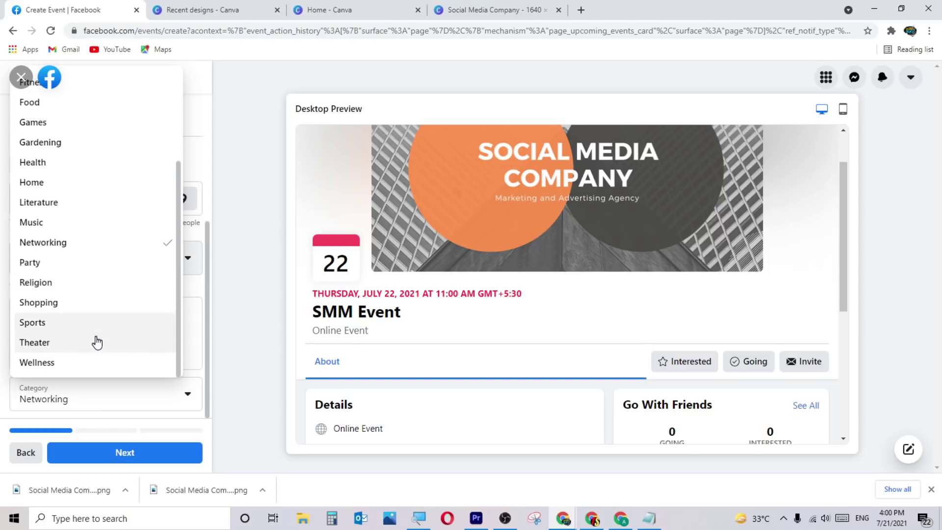
{"action": "left_click", "coordinate": [86, 293]}
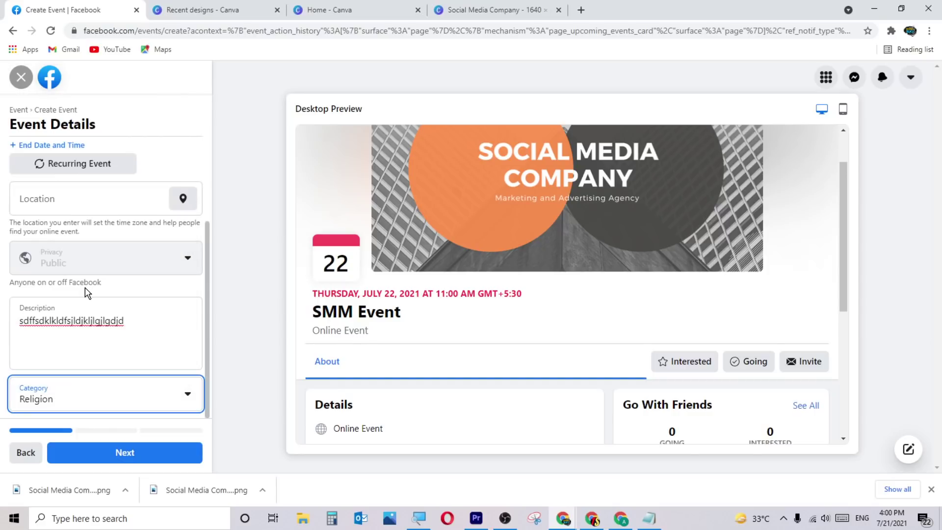
{"action": "left_click", "coordinate": [90, 390]}
{"action": "scroll", "coordinate": [102, 306], "scroll_direction": "down", "scroll_amount": 3}
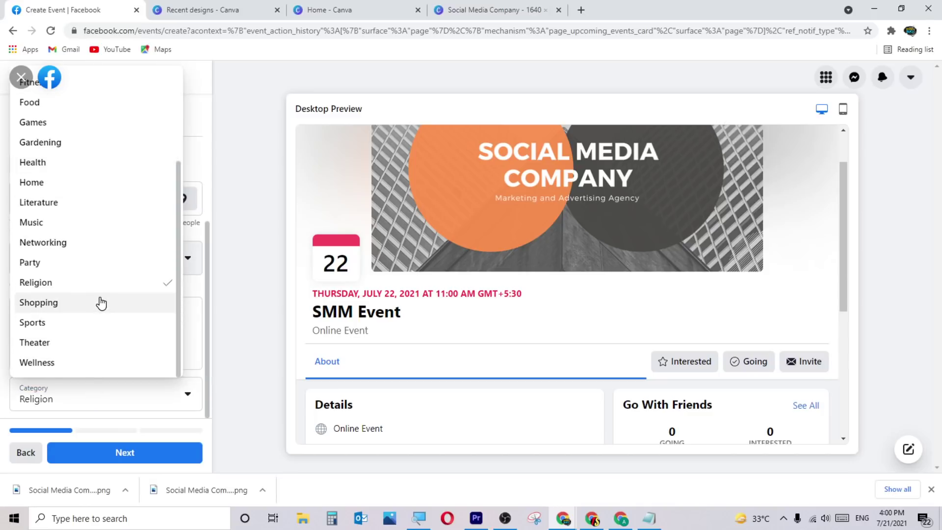
{"action": "left_click", "coordinate": [63, 343]}
{"action": "left_click", "coordinate": [115, 400]}
{"action": "scroll", "coordinate": [90, 208], "scroll_direction": "down", "scroll_amount": 2}
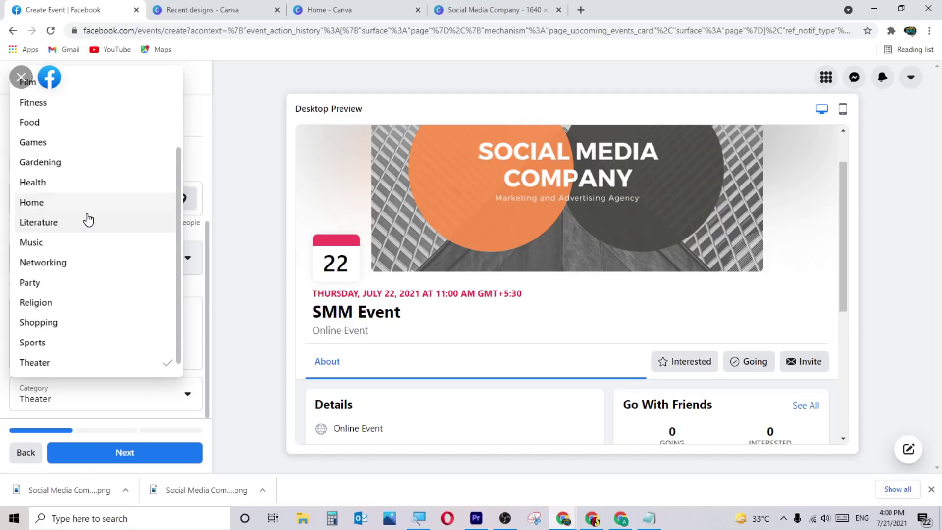
{"action": "left_click", "coordinate": [86, 269]}
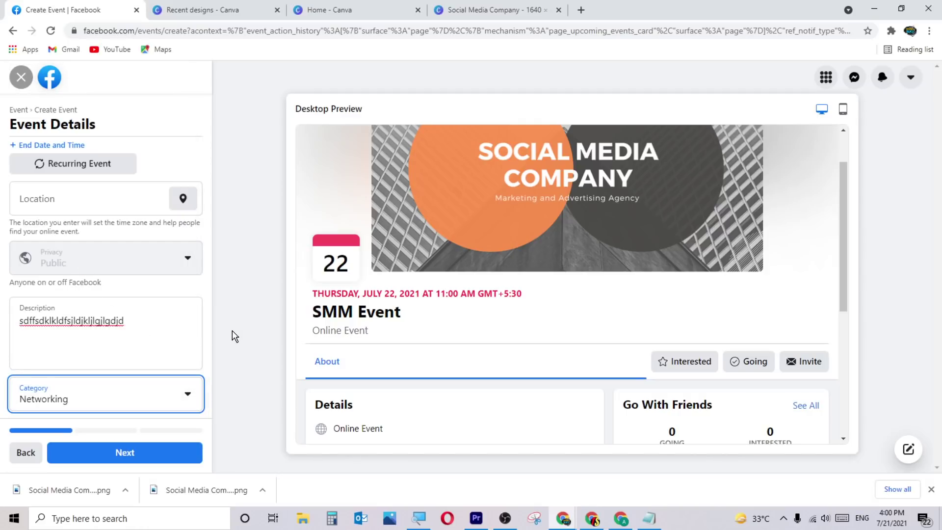
Host the event on Facebook Live and continue to the additional details step.
{"action": "left_click", "coordinate": [151, 455]}
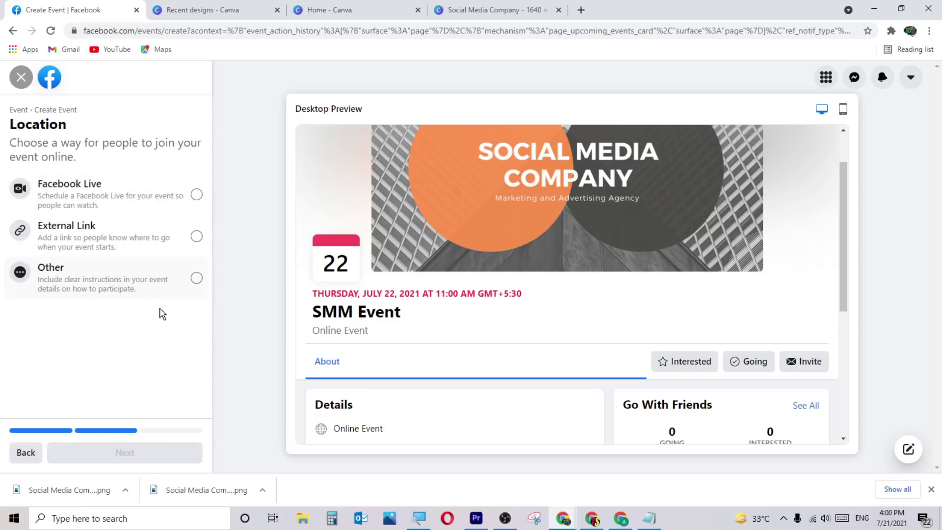
{"action": "left_click", "coordinate": [180, 199]}
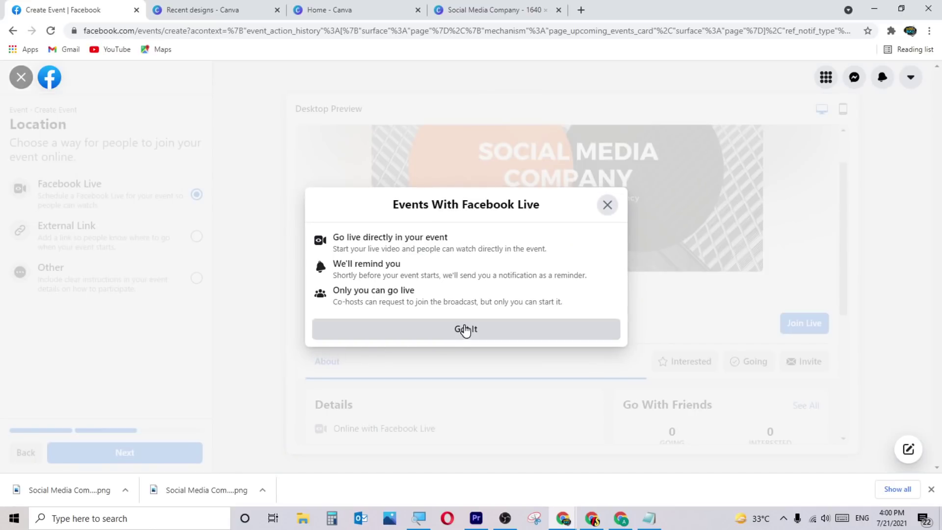
{"action": "left_click", "coordinate": [464, 329]}
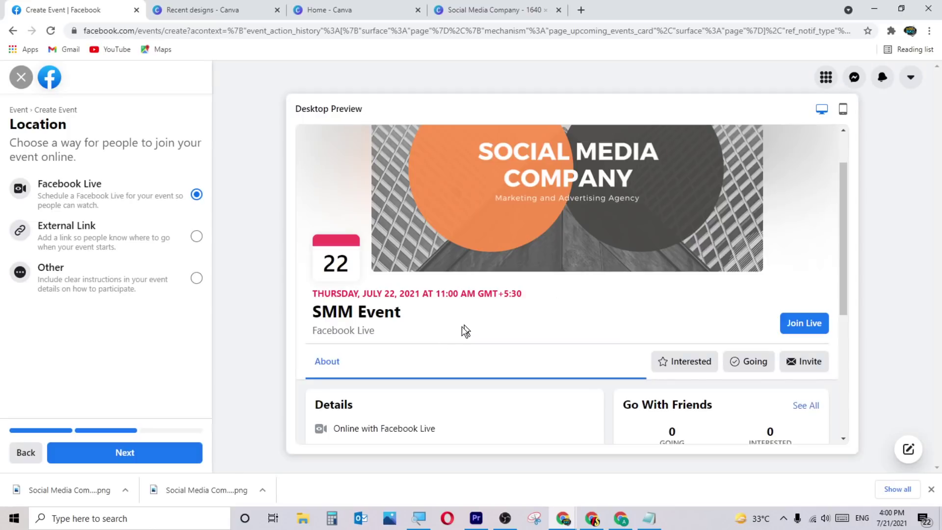
{"action": "left_click", "coordinate": [153, 453]}
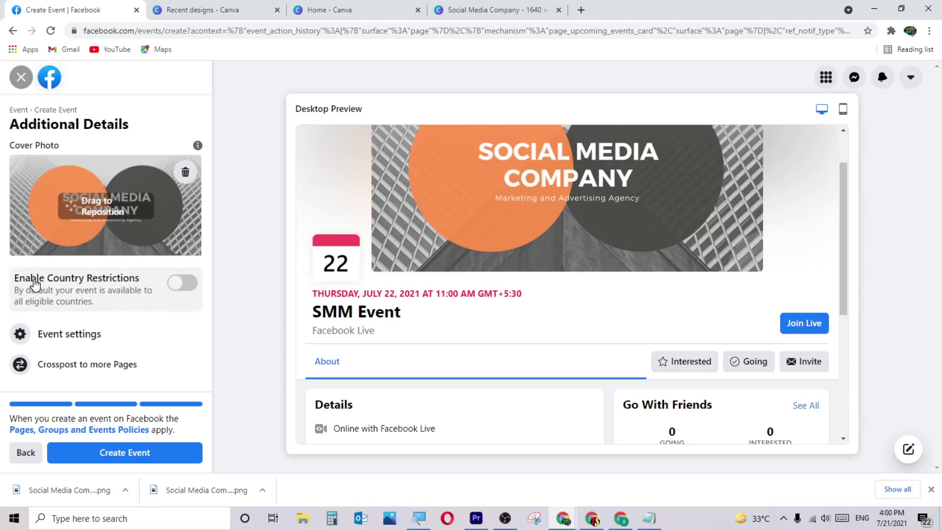
Enable country restrictions, accept the warning, and choose Exclude only selected countries.
{"action": "left_click", "coordinate": [178, 289]}
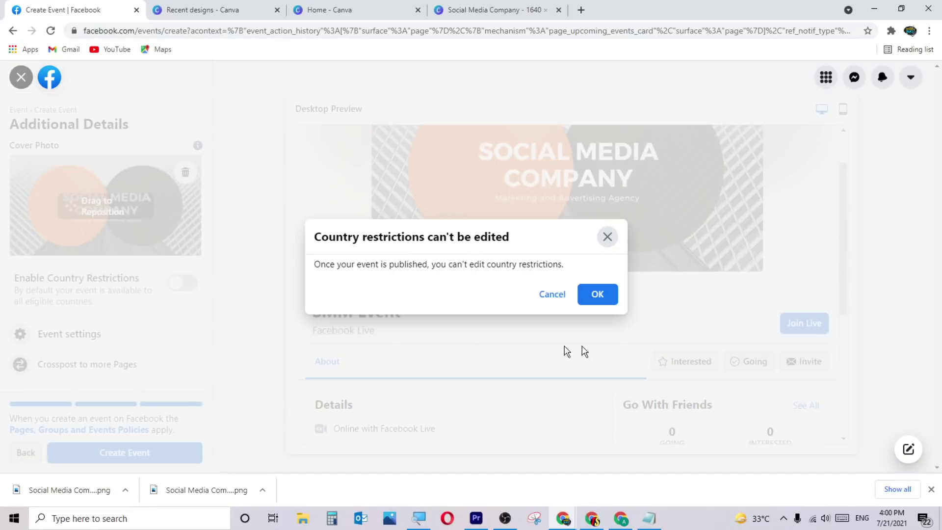
{"action": "left_click", "coordinate": [597, 296]}
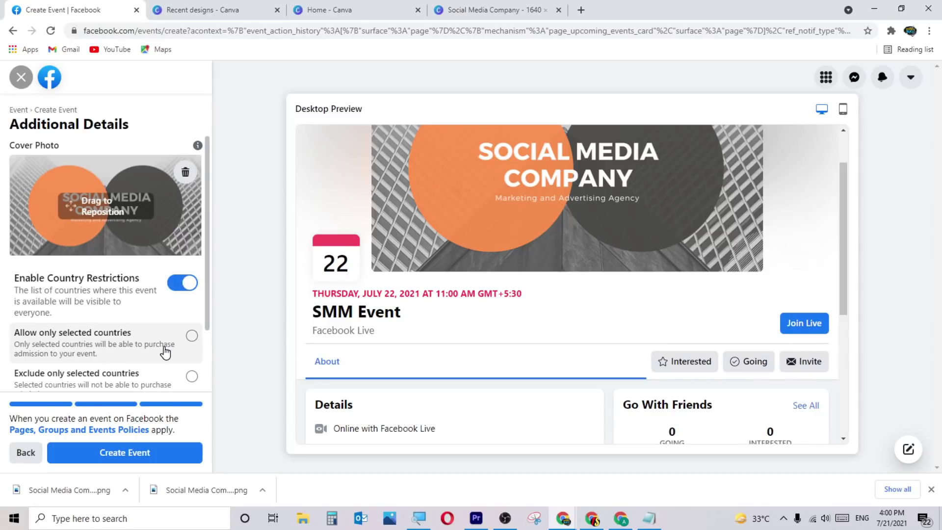
{"action": "scroll", "coordinate": [165, 352], "scroll_direction": "down", "scroll_amount": 2}
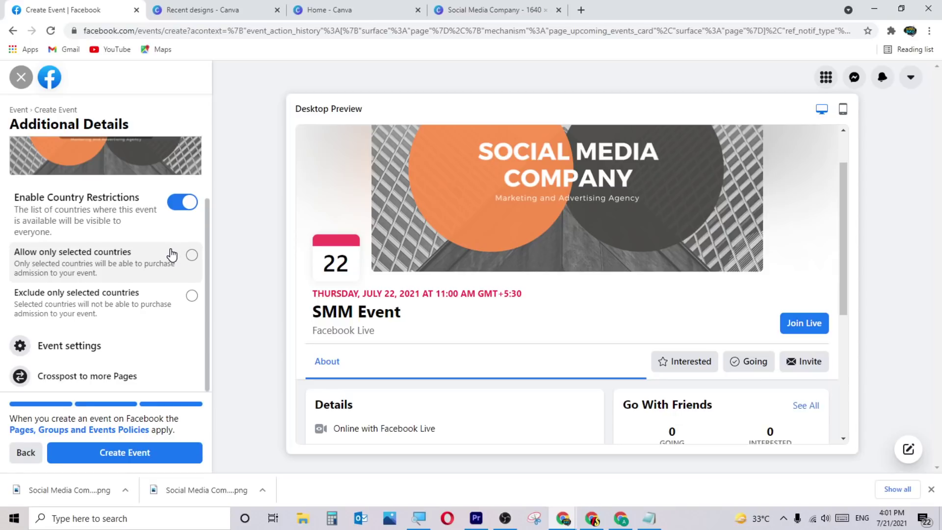
{"action": "left_click", "coordinate": [160, 273]}
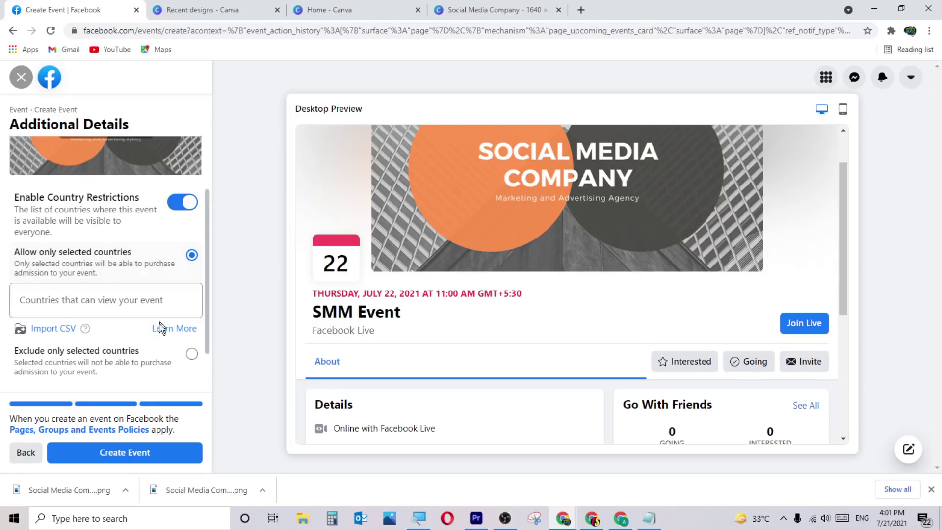
{"action": "scroll", "coordinate": [108, 314], "scroll_direction": "down", "scroll_amount": 1}
{"action": "left_click", "coordinate": [147, 302]}
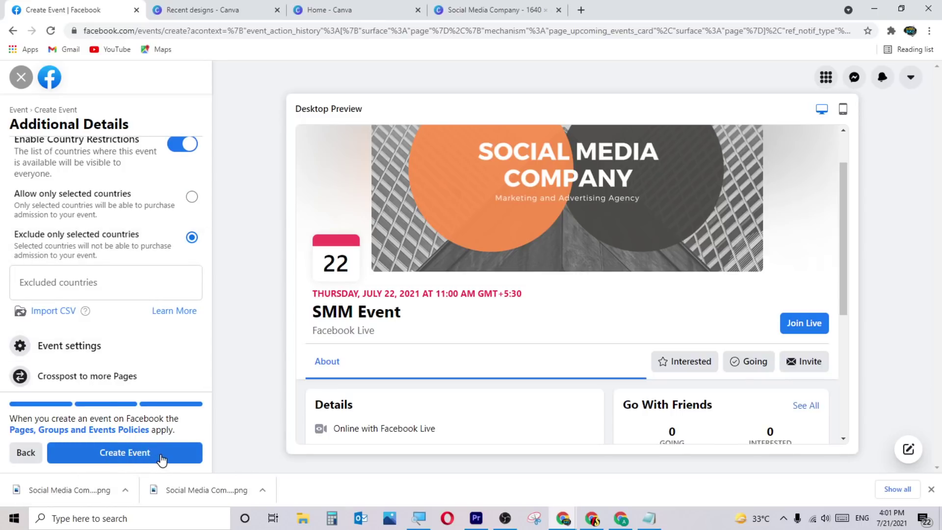
Discard the event draft and open the page's About section.
{"action": "left_click", "coordinate": [21, 77]}
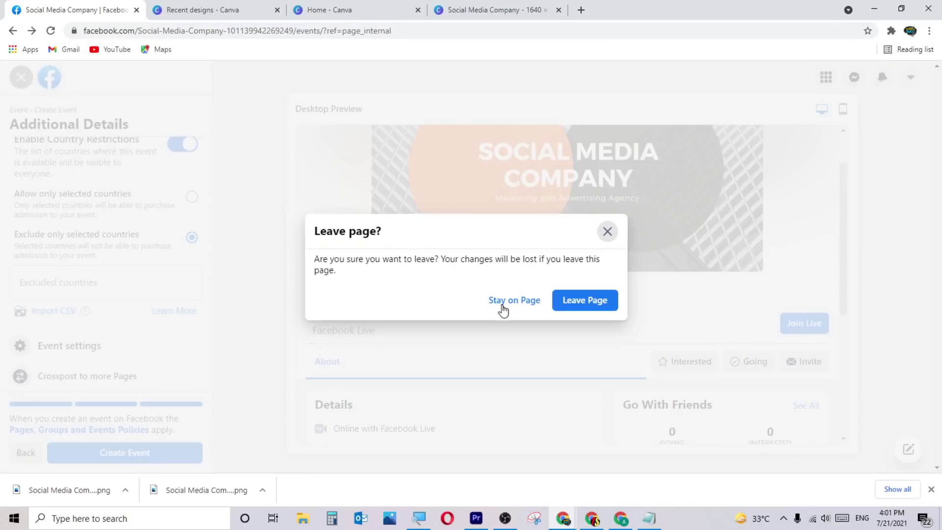
{"action": "left_click", "coordinate": [566, 307]}
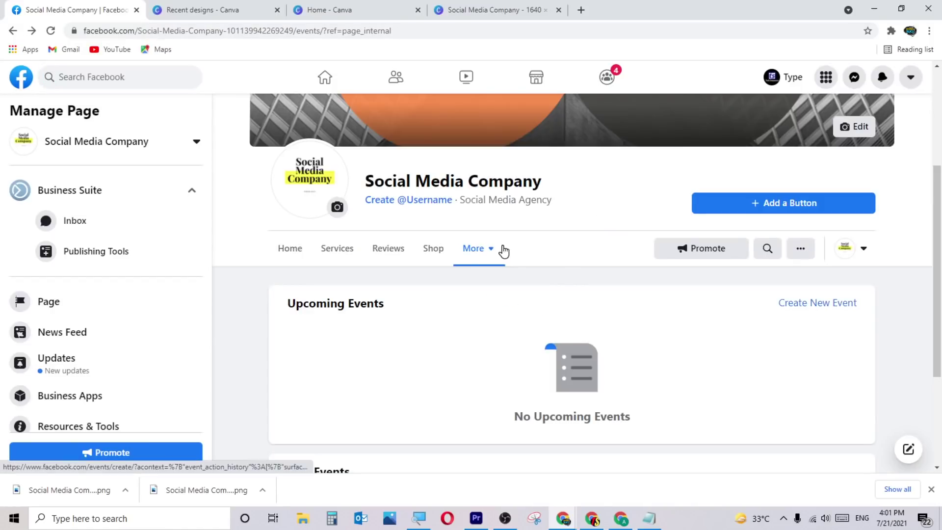
{"action": "left_click", "coordinate": [470, 262]}
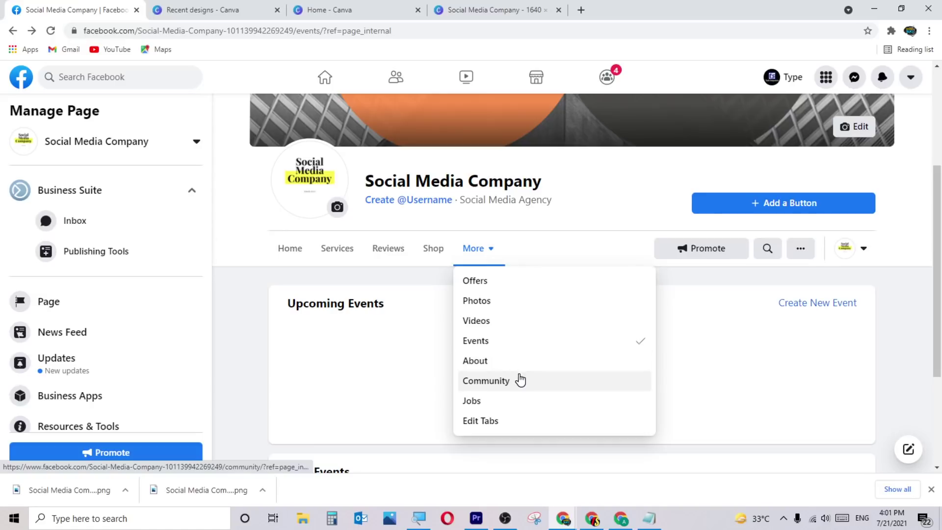
{"action": "left_click", "coordinate": [509, 359]}
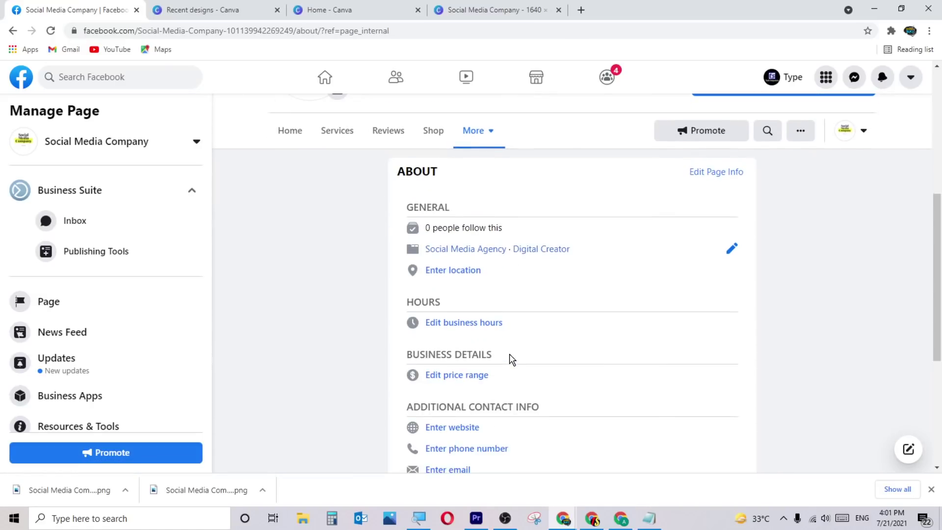
Scroll through the About details (Social Media Agency, Digital Creator, SMM description) and back.
{"action": "scroll", "coordinate": [582, 358], "scroll_direction": "down", "scroll_amount": 3}
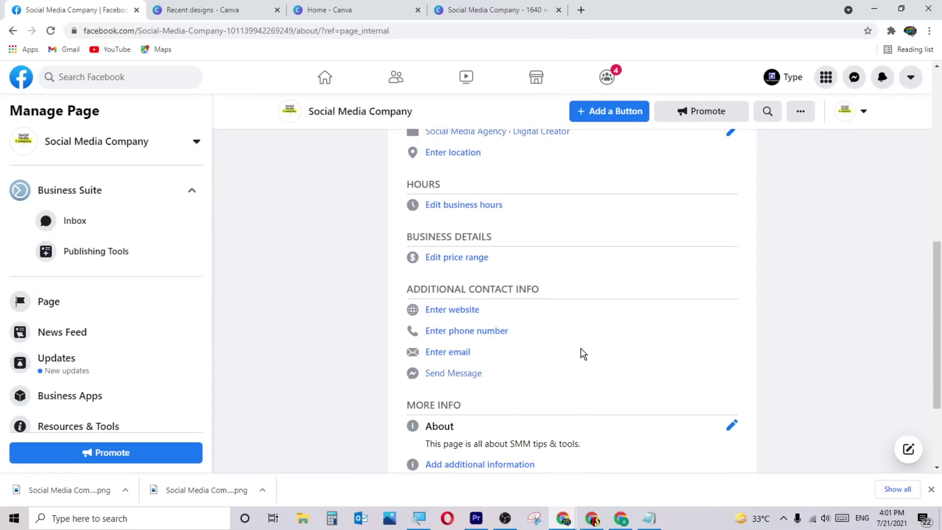
{"action": "scroll", "coordinate": [576, 354], "scroll_direction": "up", "scroll_amount": 1}
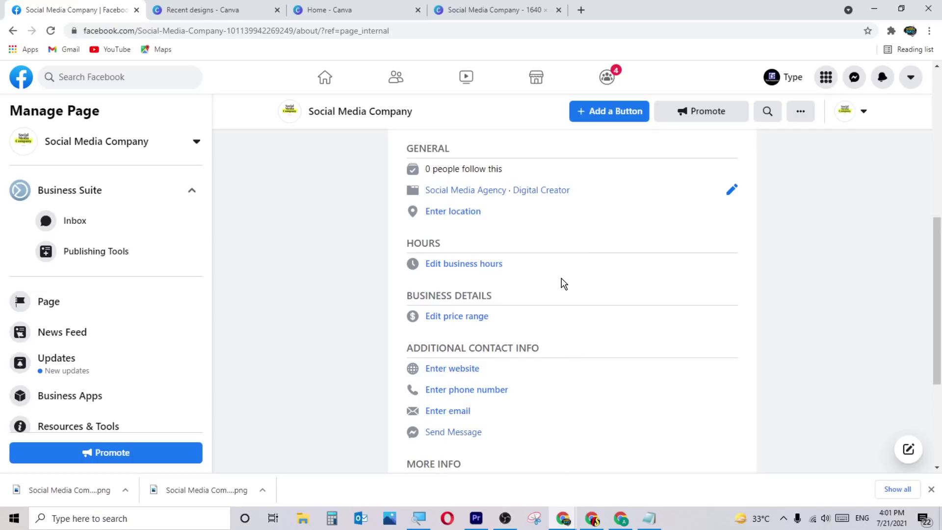
{"action": "scroll", "coordinate": [563, 283], "scroll_direction": "up", "scroll_amount": 1}
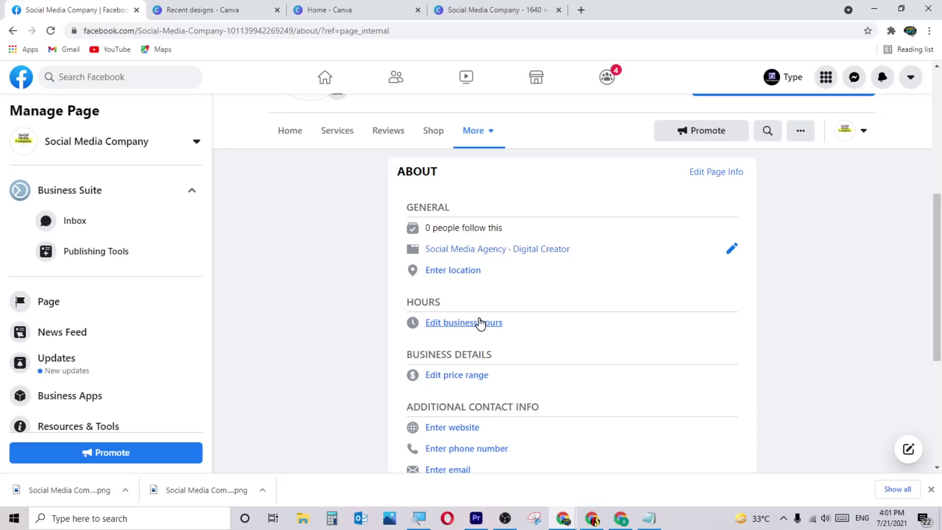
{"action": "scroll", "coordinate": [480, 323], "scroll_direction": "down", "scroll_amount": 1}
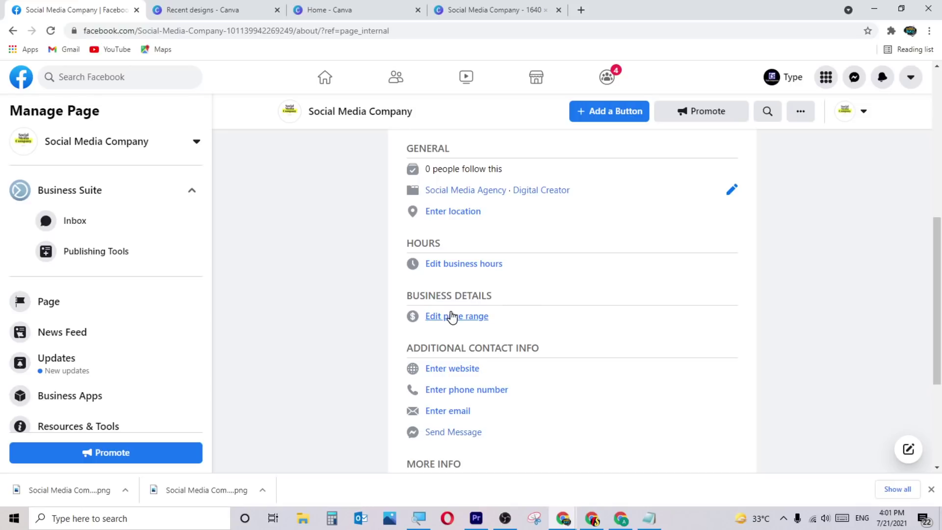
{"action": "scroll", "coordinate": [451, 317], "scroll_direction": "down", "scroll_amount": 1}
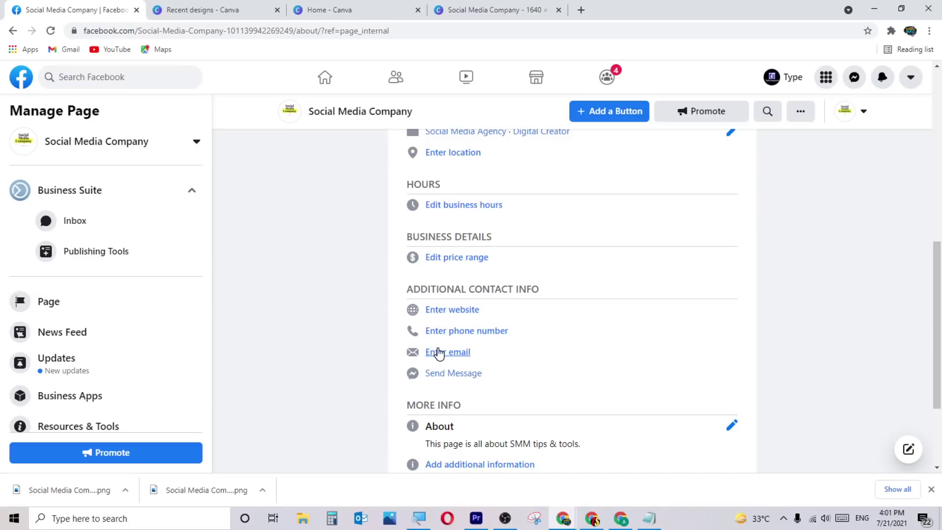
{"action": "scroll", "coordinate": [438, 352], "scroll_direction": "down", "scroll_amount": 2}
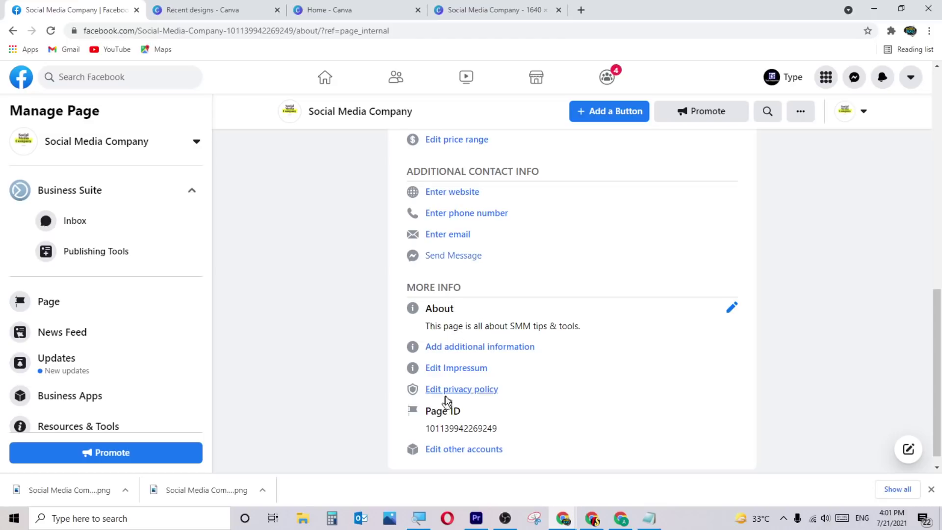
{"action": "scroll", "coordinate": [523, 429], "scroll_direction": "down", "scroll_amount": 1}
{"action": "scroll", "coordinate": [524, 429], "scroll_direction": "up", "scroll_amount": 2}
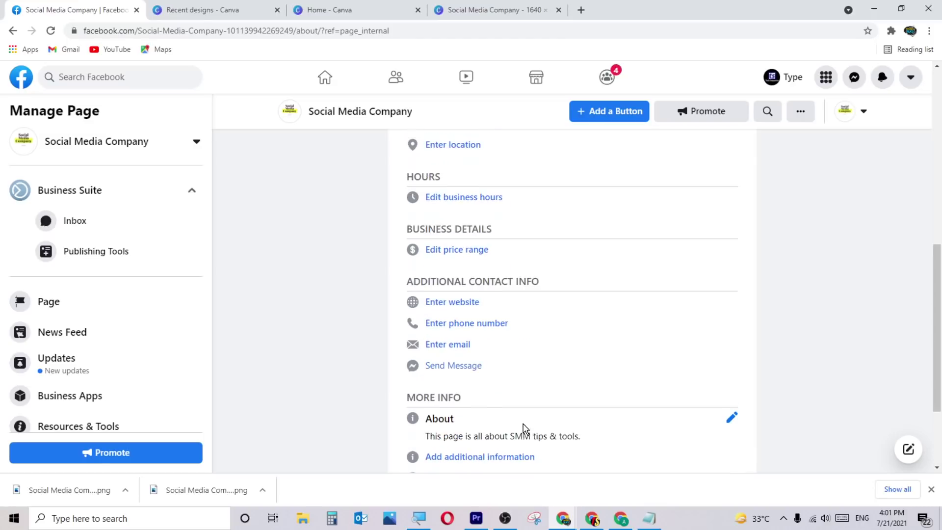
{"action": "scroll", "coordinate": [523, 428], "scroll_direction": "up", "scroll_amount": 6}
{"action": "scroll", "coordinate": [505, 402], "scroll_direction": "down", "scroll_amount": 2}
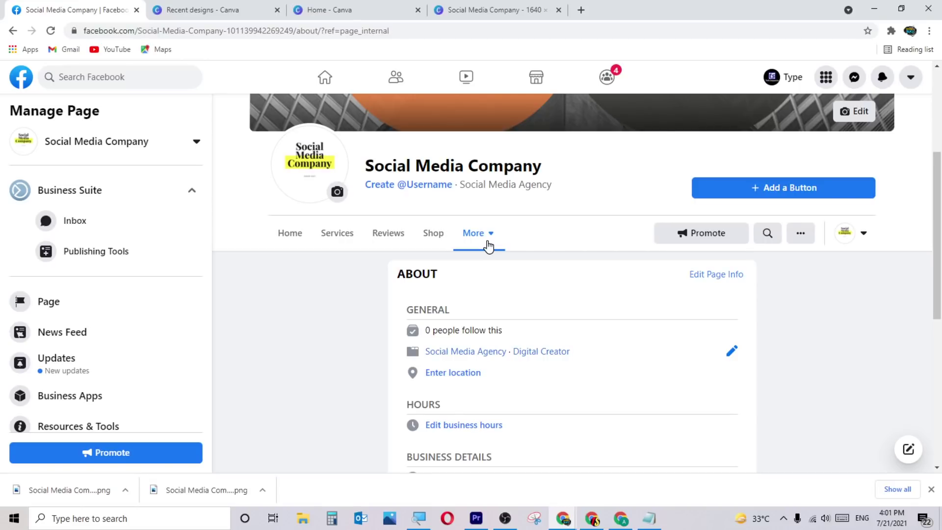
Start a new job posting from the Jobs section titled Graphic Designer.
{"action": "left_click", "coordinate": [488, 246]}
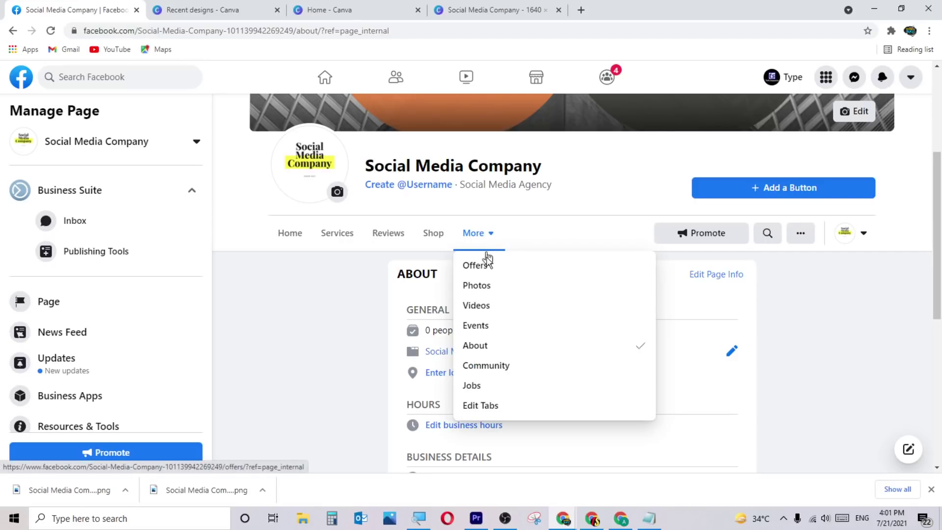
{"action": "left_click", "coordinate": [507, 383]}
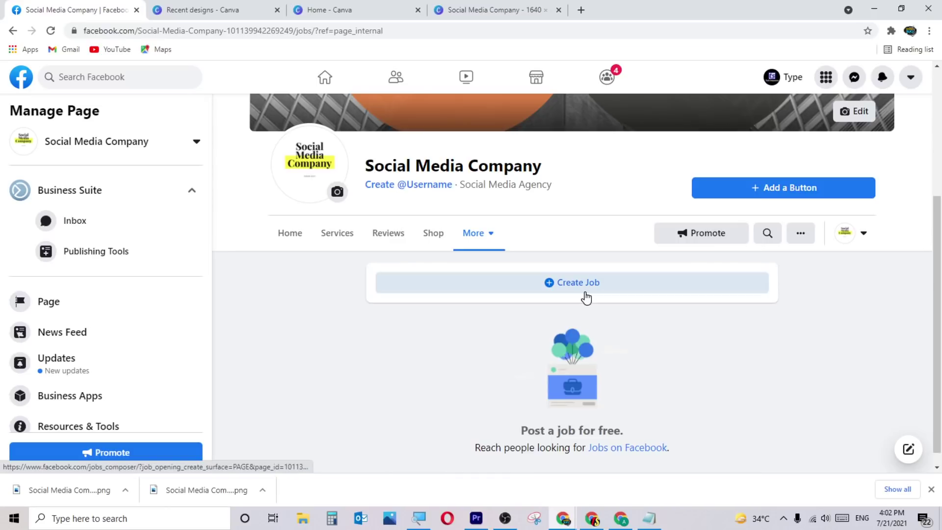
{"action": "left_click", "coordinate": [584, 292]}
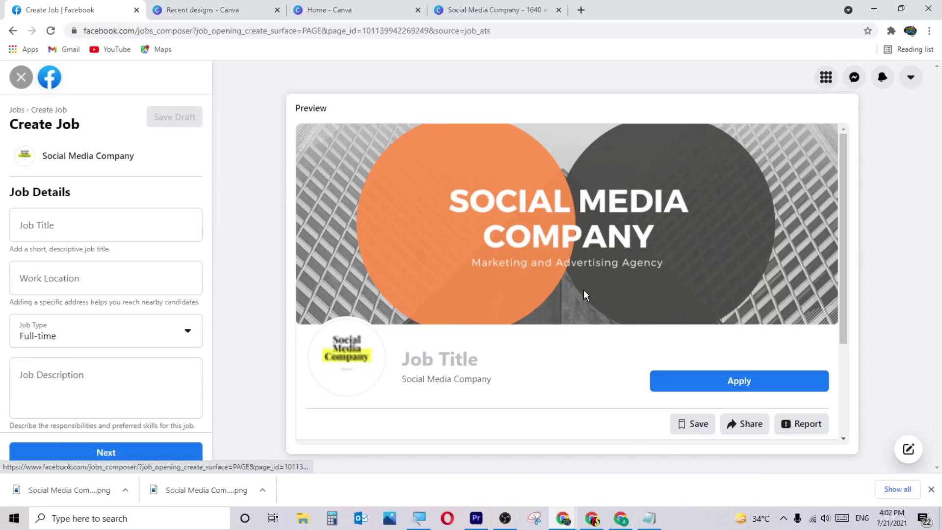
{"action": "left_click", "coordinate": [104, 229]}
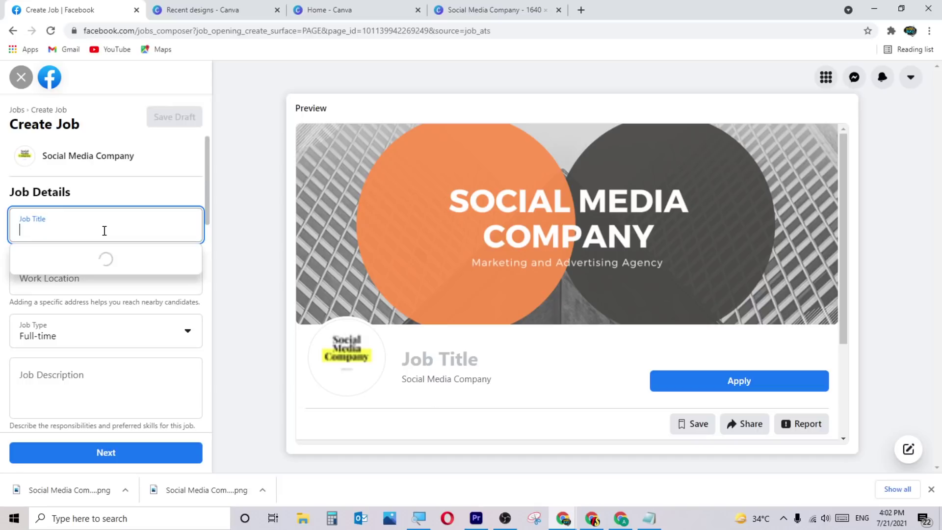
{"action": "type", "text": "Gra"}
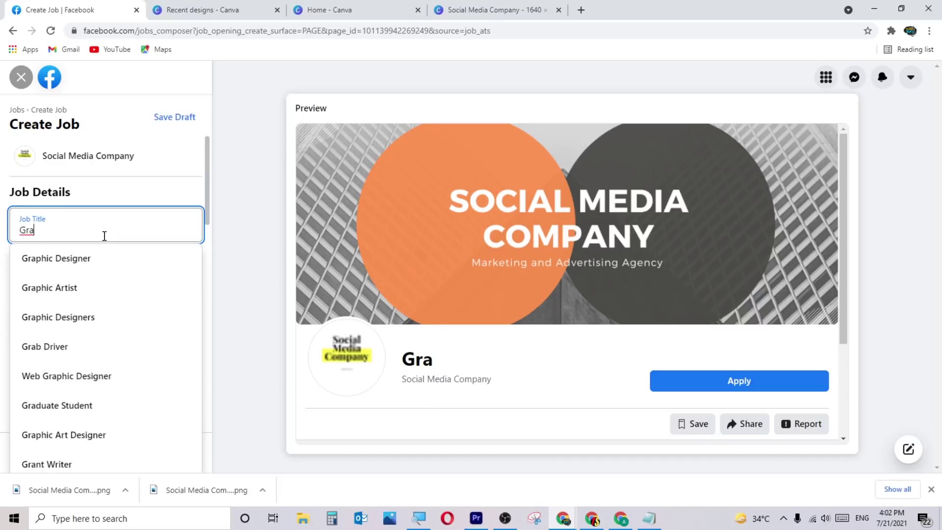
{"action": "left_click", "coordinate": [94, 264]}
Set the work location to Delhi, India and keep Full-time as the job type.
{"action": "left_click", "coordinate": [91, 280]}
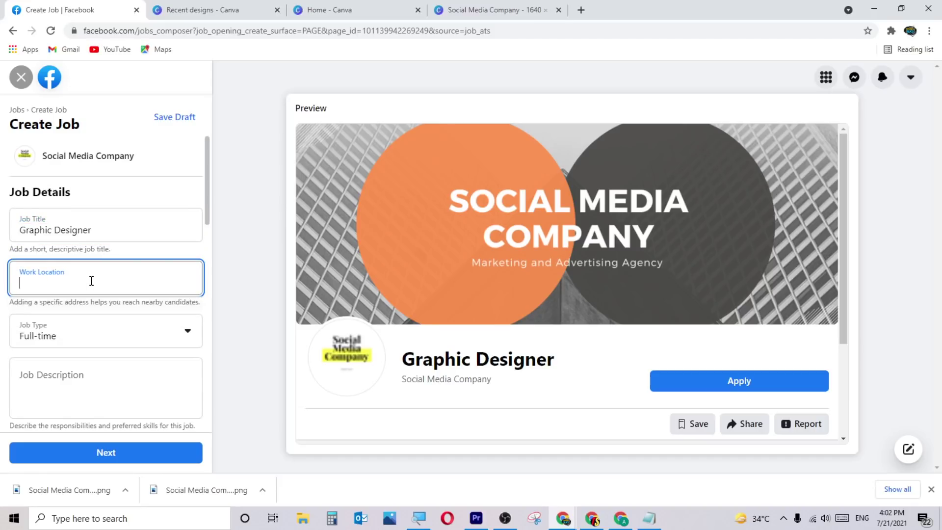
{"action": "type", "text": "onli"}
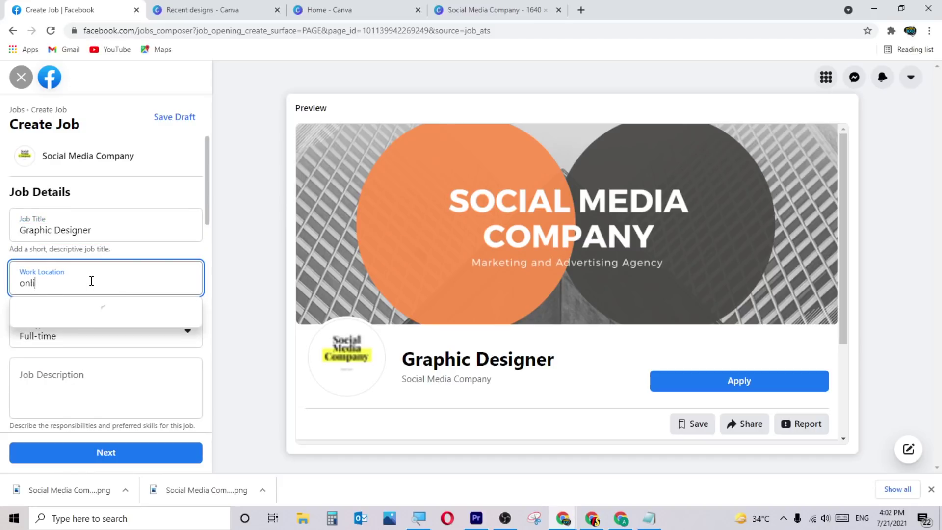
{"action": "left_click_drag", "start_coordinate": [106, 283], "coordinate": [1, 281]}
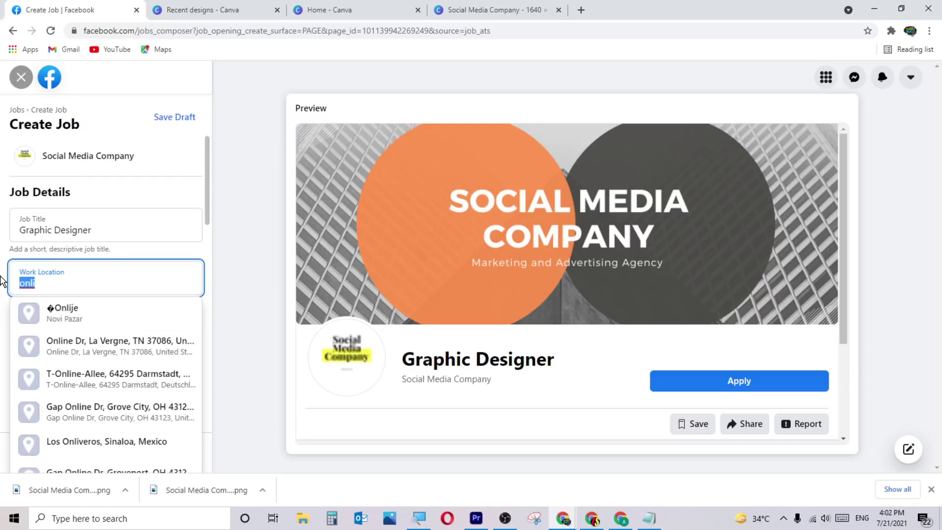
{"action": "key", "text": "BackSpace"}
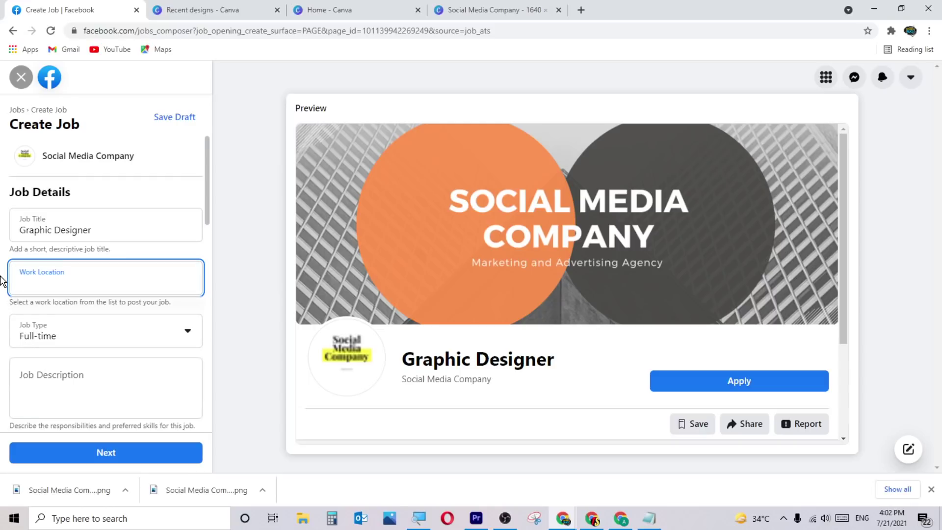
{"action": "type", "text": "delhi"}
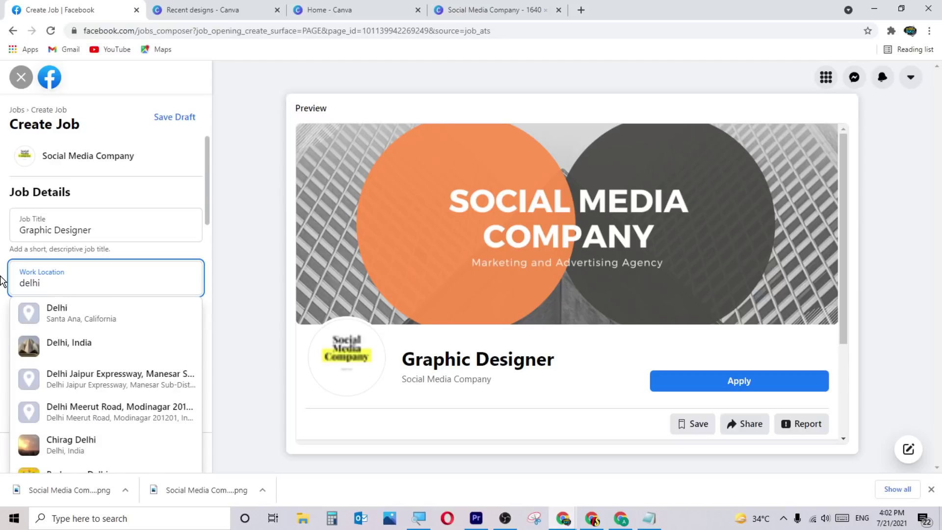
{"action": "left_click", "coordinate": [116, 317]}
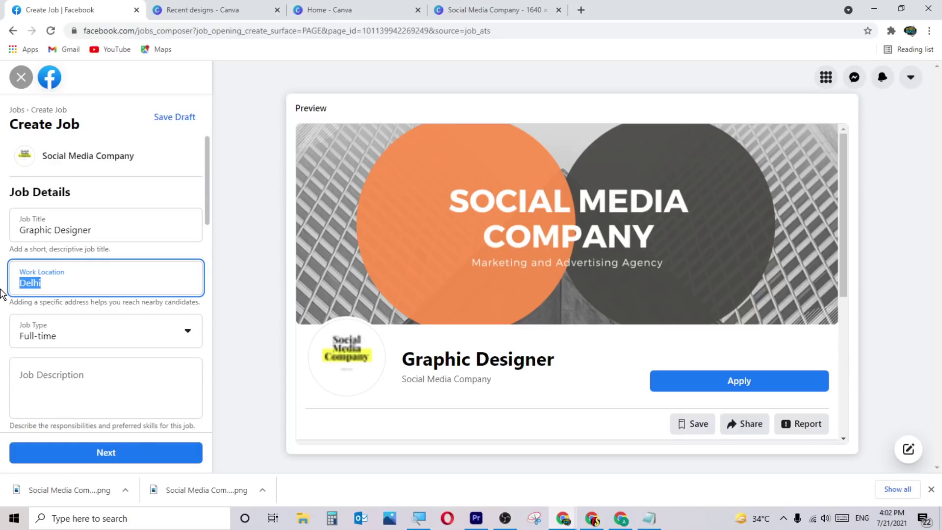
{"action": "key", "text": "BackSpace"}
{"action": "type", "text": "delhi"}
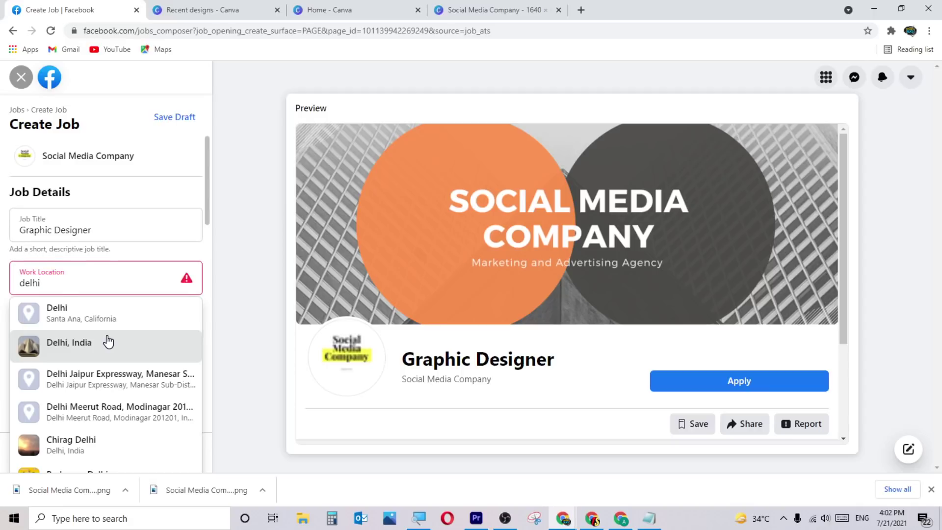
{"action": "left_click", "coordinate": [105, 340]}
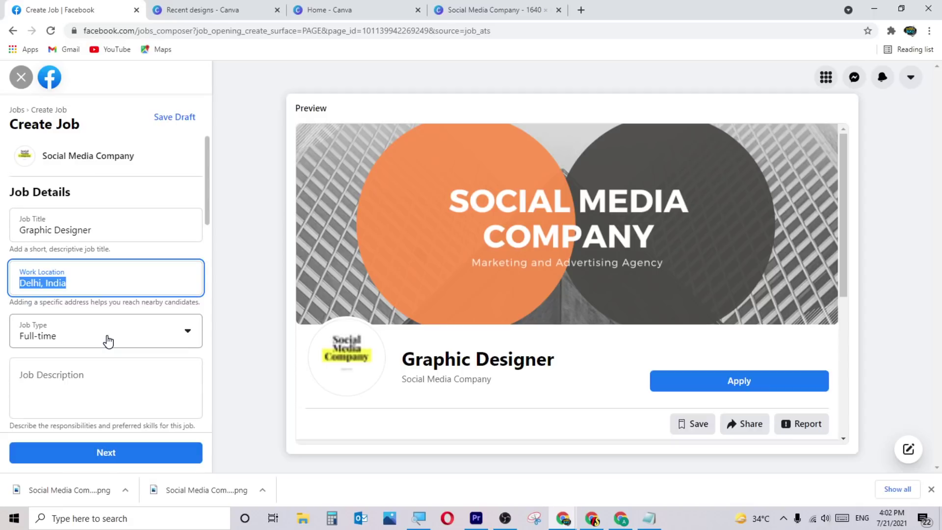
{"action": "left_click", "coordinate": [109, 341]}
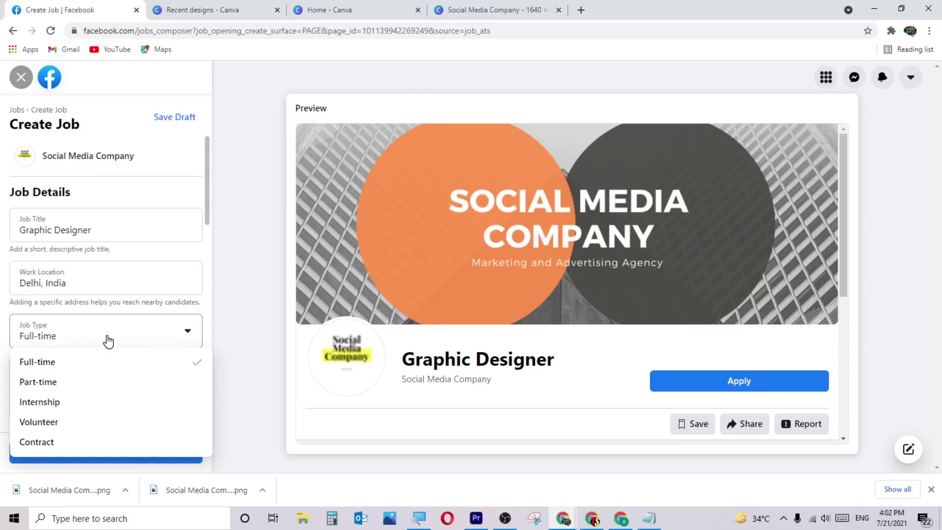
{"action": "left_click", "coordinate": [91, 361]}
Add a placeholder description and a ₹15,000–₹30,000 per hour salary range, then continue.
{"action": "scroll", "coordinate": [90, 359], "scroll_direction": "down", "scroll_amount": 2}
{"action": "left_click", "coordinate": [103, 280]}
{"action": "type", "text": "sdfkldjkljglglgklldfjlh"}
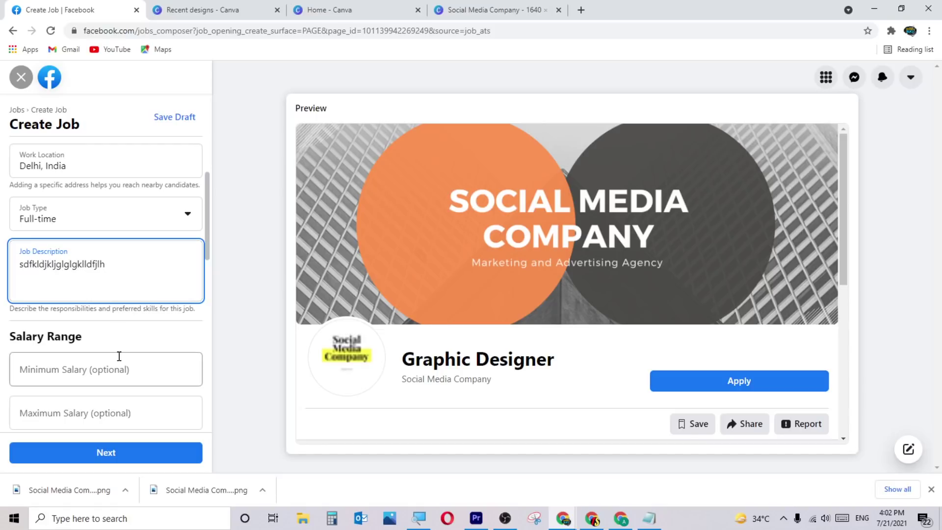
{"action": "left_click", "coordinate": [119, 368]}
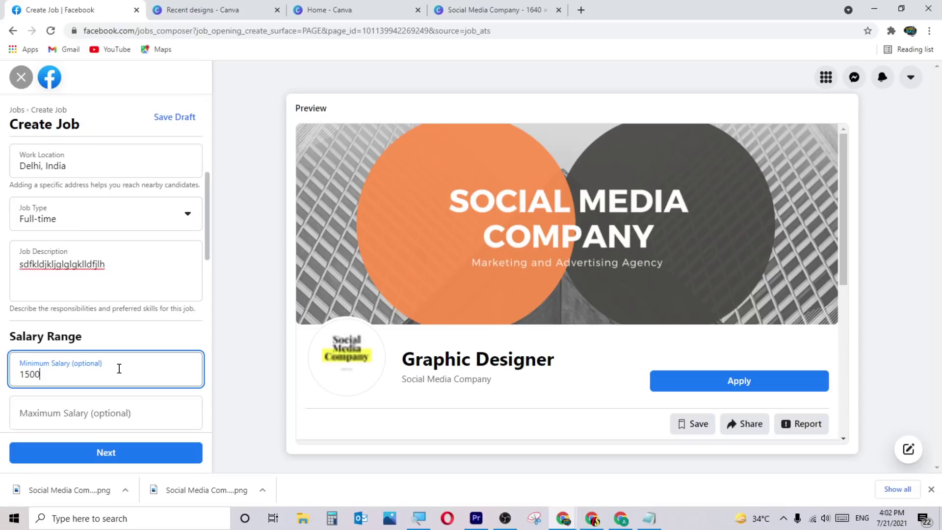
{"action": "left_click", "coordinate": [104, 409]}
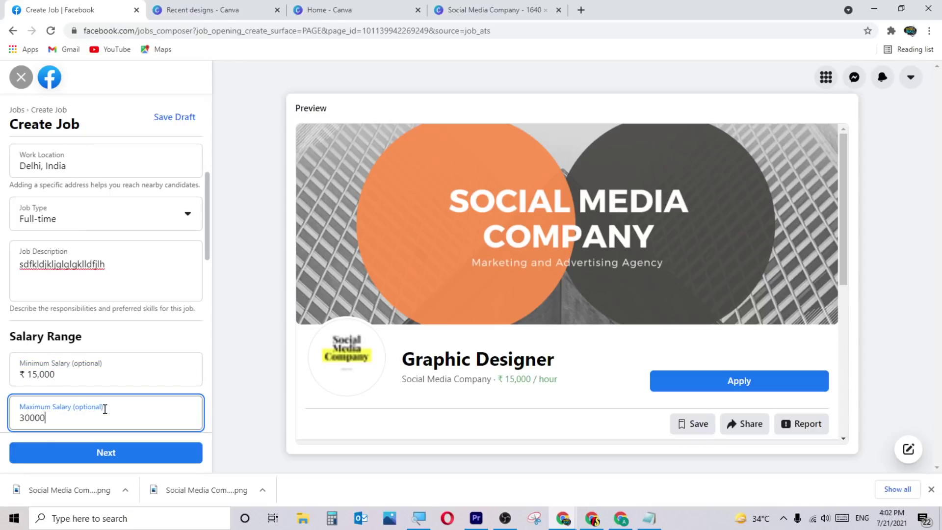
{"action": "left_click", "coordinate": [231, 379]}
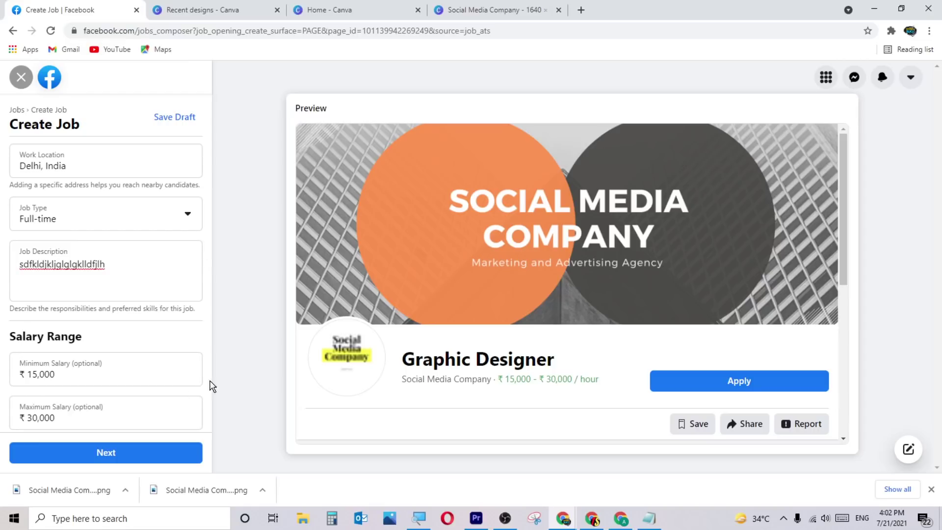
{"action": "left_click", "coordinate": [127, 456]}
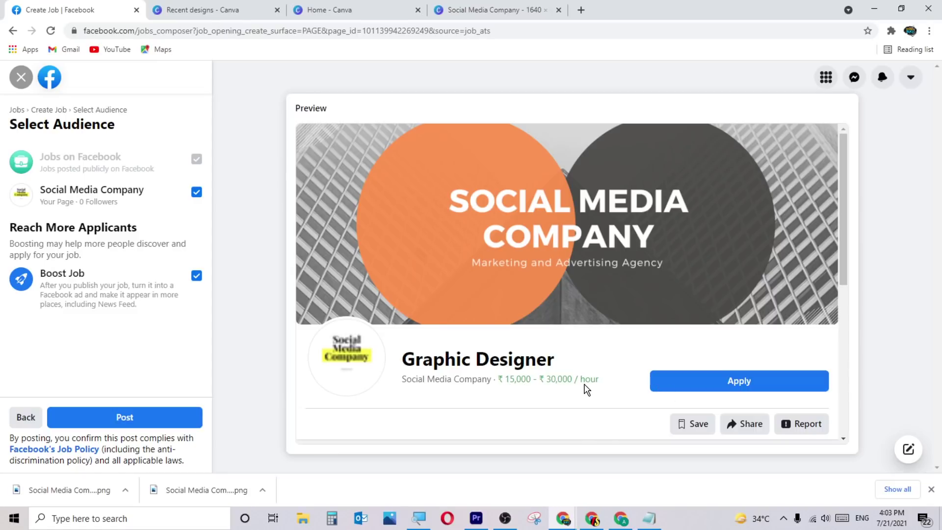
Change the Graphic Designer job's salary to per month, then exit the job composer unposted.
{"action": "left_click", "coordinate": [30, 416]}
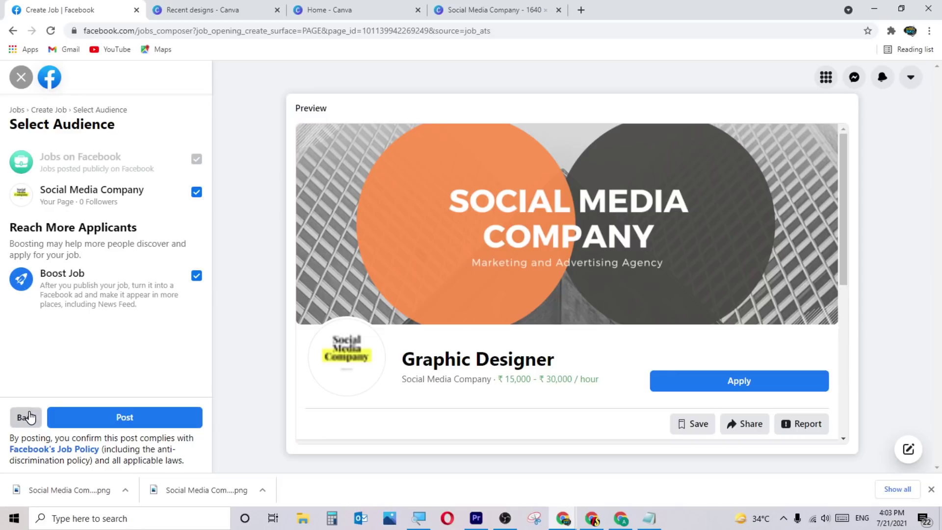
{"action": "scroll", "coordinate": [88, 388], "scroll_direction": "down", "scroll_amount": 2}
{"action": "scroll", "coordinate": [135, 375], "scroll_direction": "down", "scroll_amount": 8}
{"action": "scroll", "coordinate": [134, 375], "scroll_direction": "up", "scroll_amount": 4}
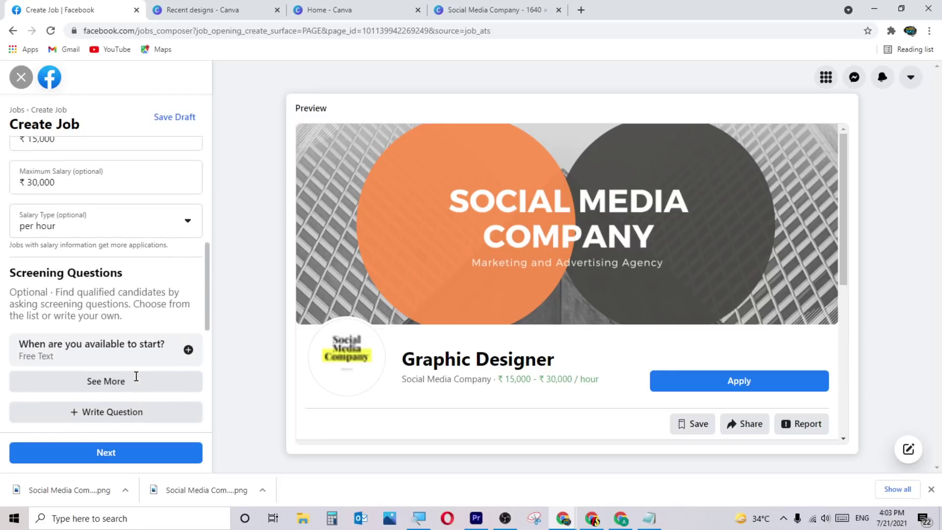
{"action": "left_click", "coordinate": [120, 287]}
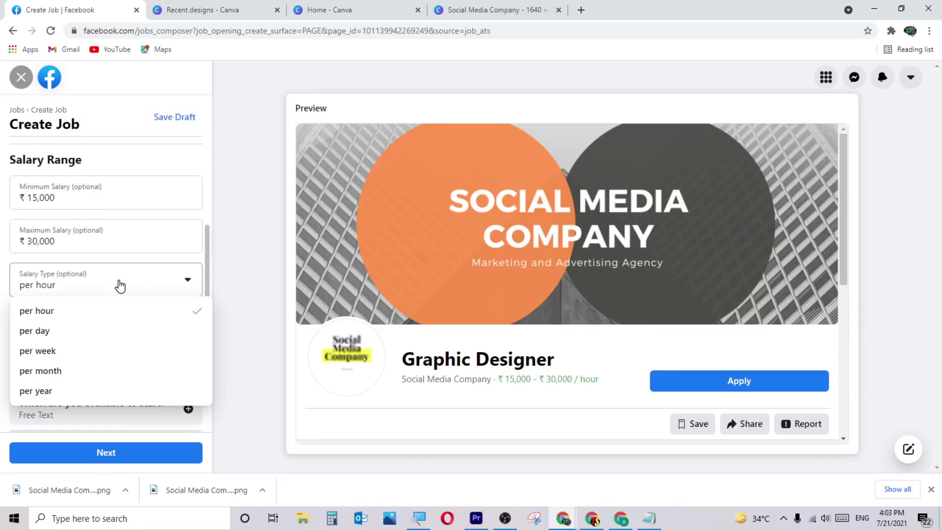
{"action": "left_click", "coordinate": [74, 372]}
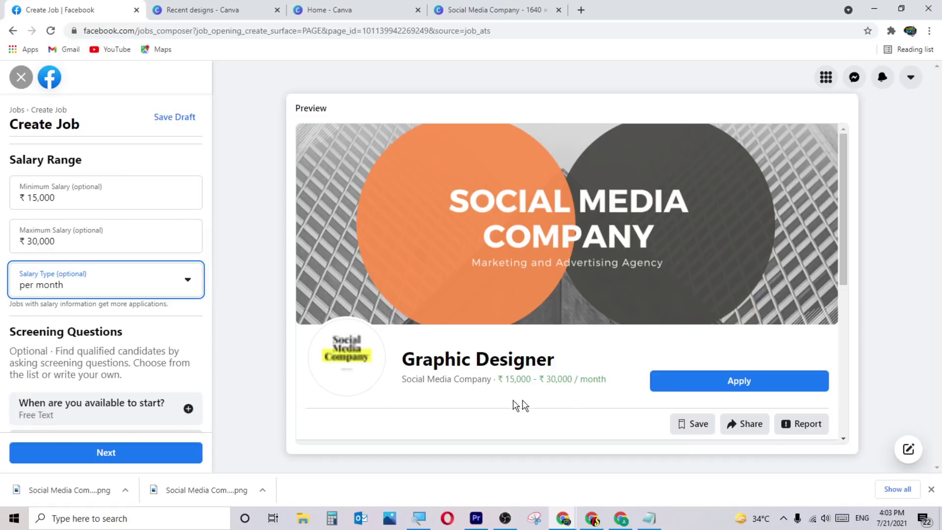
{"action": "left_click", "coordinate": [104, 453]}
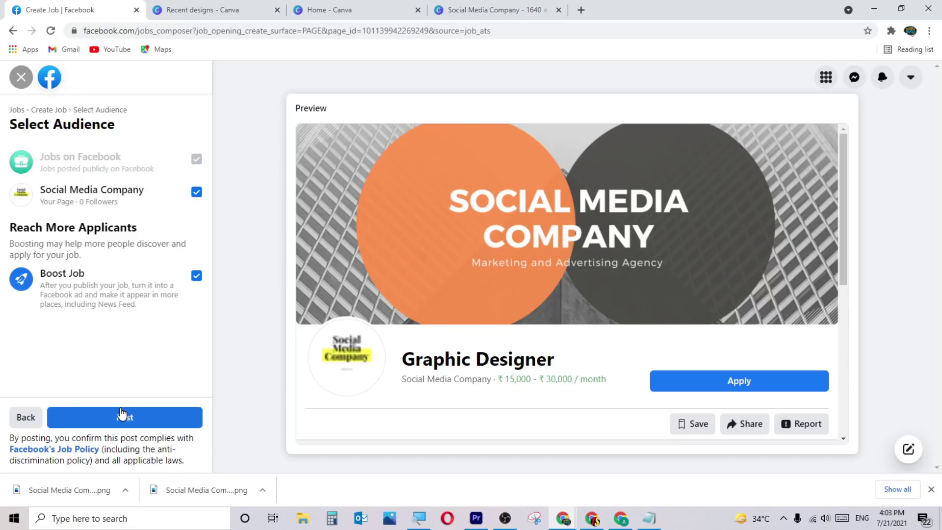
{"action": "left_click", "coordinate": [20, 78]}
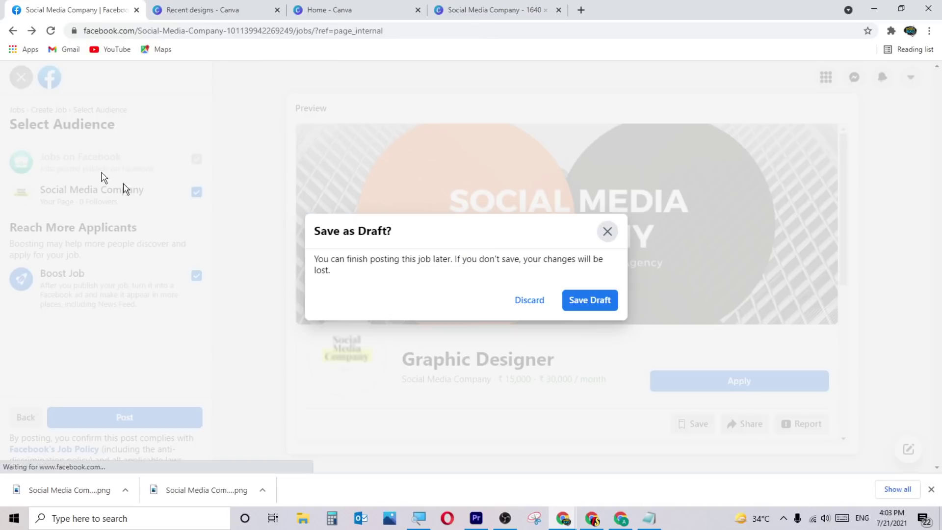
Save the Graphic Designer job as a draft and go to the Page's Edit Tabs settings.
{"action": "left_click", "coordinate": [603, 308]}
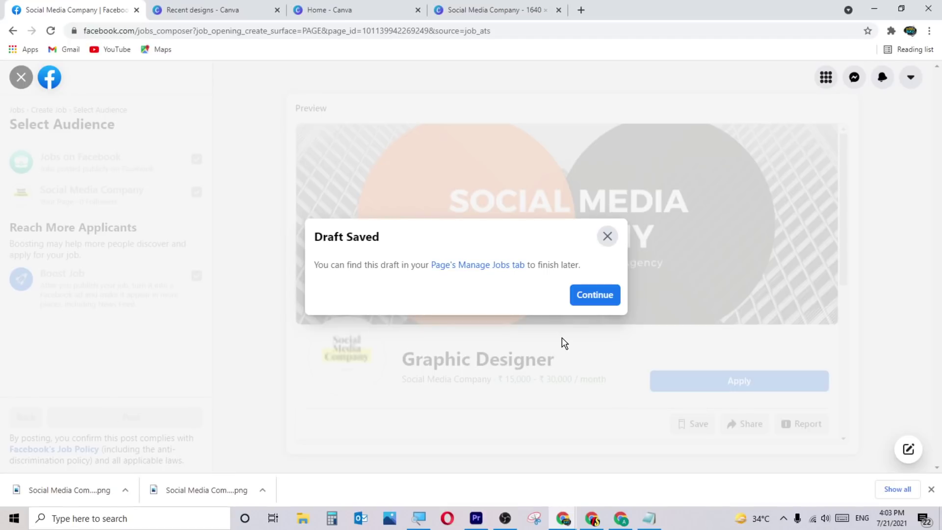
{"action": "left_click", "coordinate": [608, 237]}
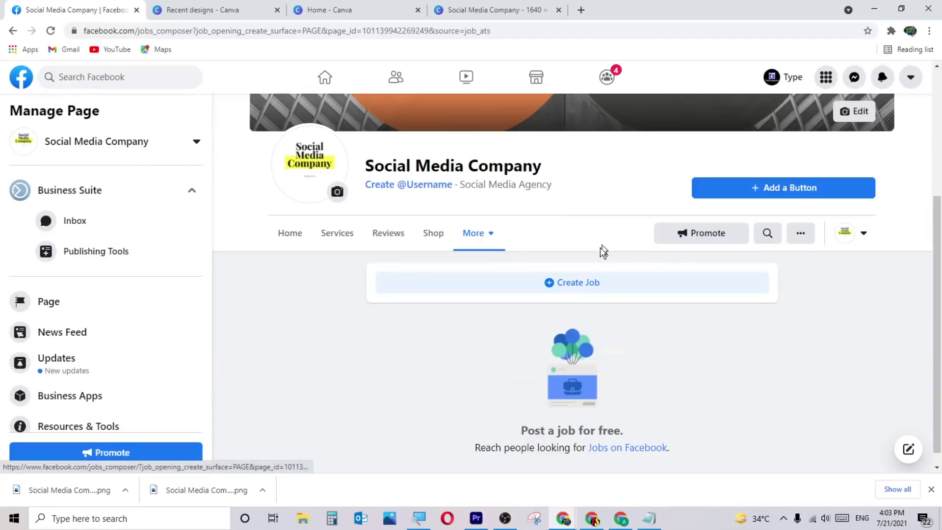
{"action": "scroll", "coordinate": [501, 353], "scroll_direction": "up", "scroll_amount": 3}
{"action": "left_click", "coordinate": [487, 356]}
{"action": "scroll", "coordinate": [514, 374], "scroll_direction": "down", "scroll_amount": 3}
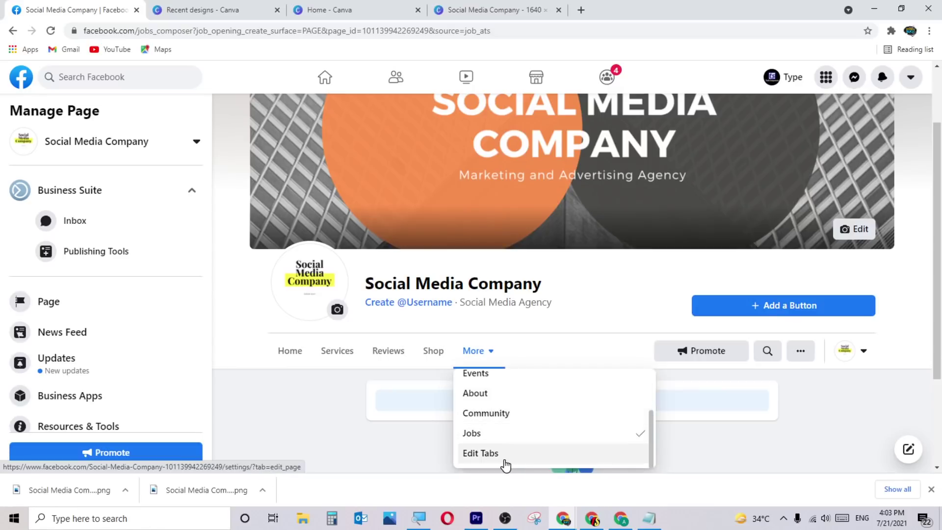
{"action": "left_click", "coordinate": [505, 465]}
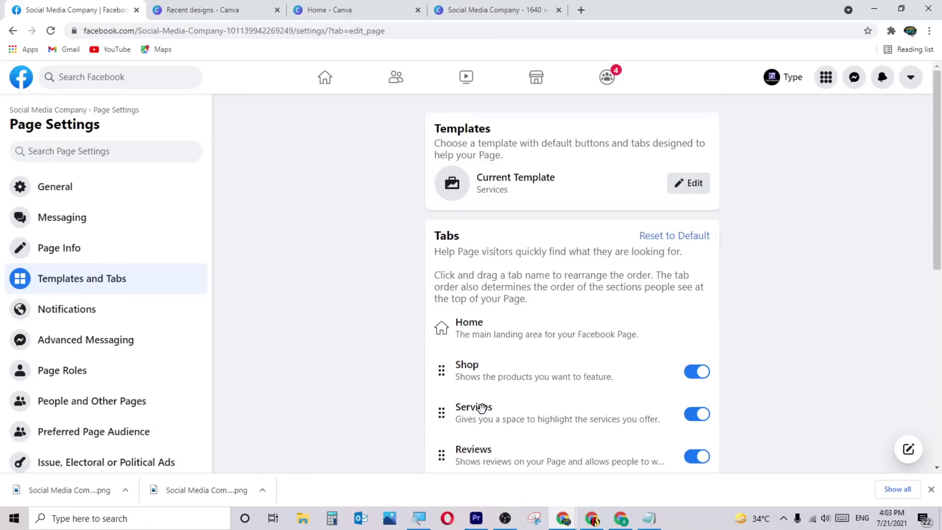
{"action": "scroll", "coordinate": [563, 349], "scroll_direction": "down", "scroll_amount": 3}
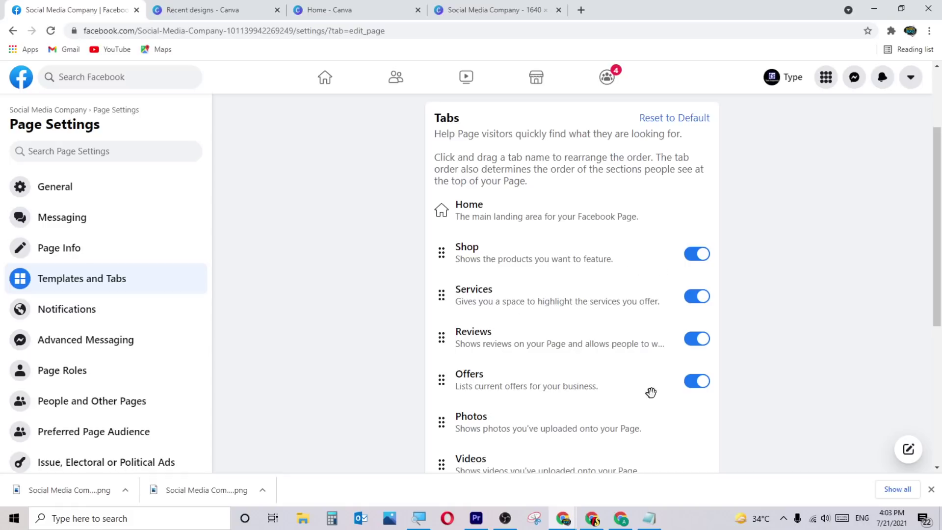
{"action": "scroll", "coordinate": [638, 387], "scroll_direction": "down", "scroll_amount": 3}
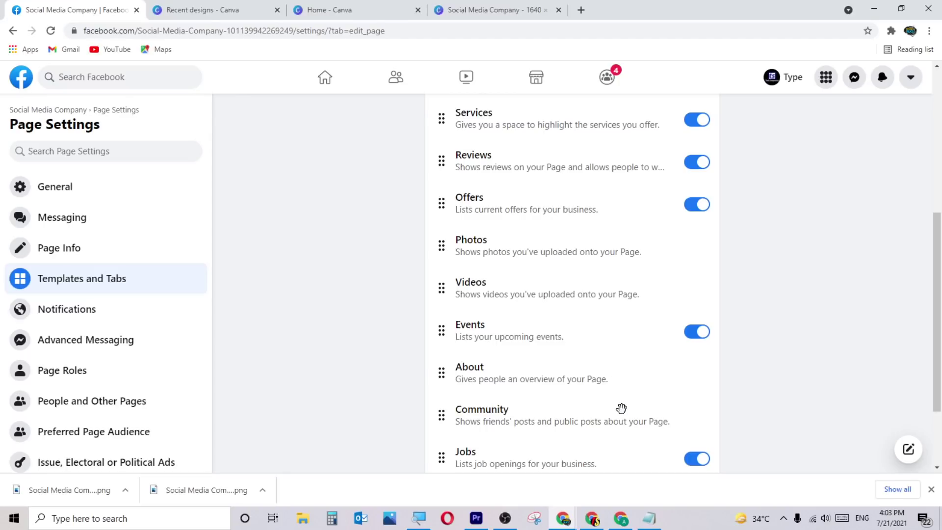
{"action": "scroll", "coordinate": [621, 408], "scroll_direction": "down", "scroll_amount": 1}
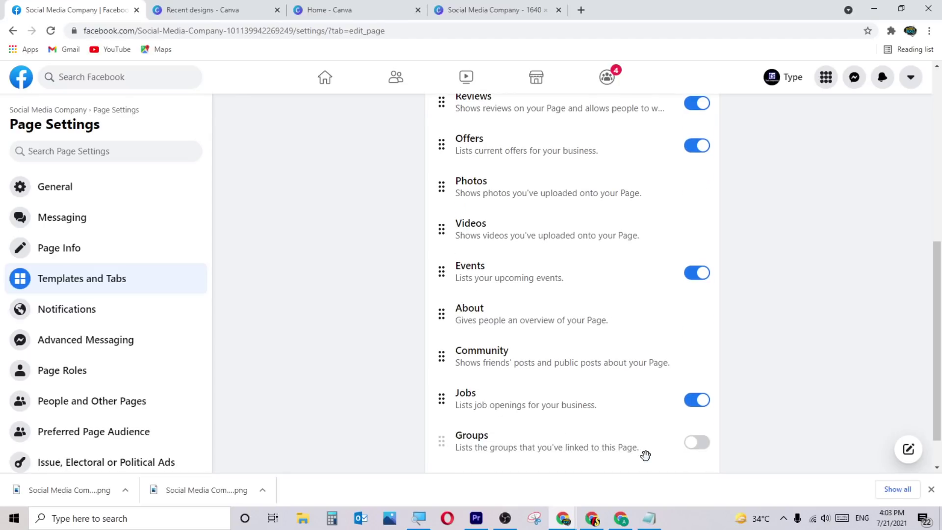
{"action": "scroll", "coordinate": [636, 439], "scroll_direction": "up", "scroll_amount": 7}
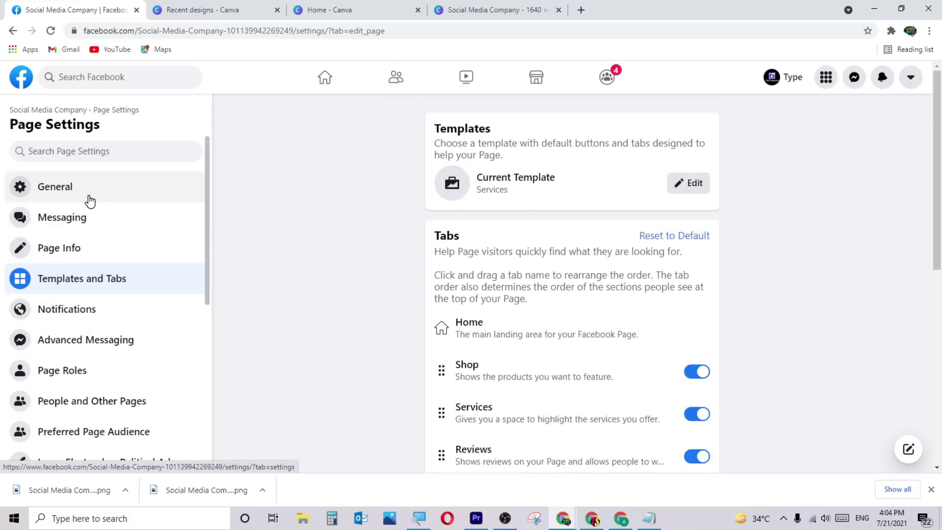
{"action": "scroll", "coordinate": [122, 196], "scroll_direction": "down", "scroll_amount": 3}
{"action": "scroll", "coordinate": [125, 211], "scroll_direction": "up", "scroll_amount": 3}
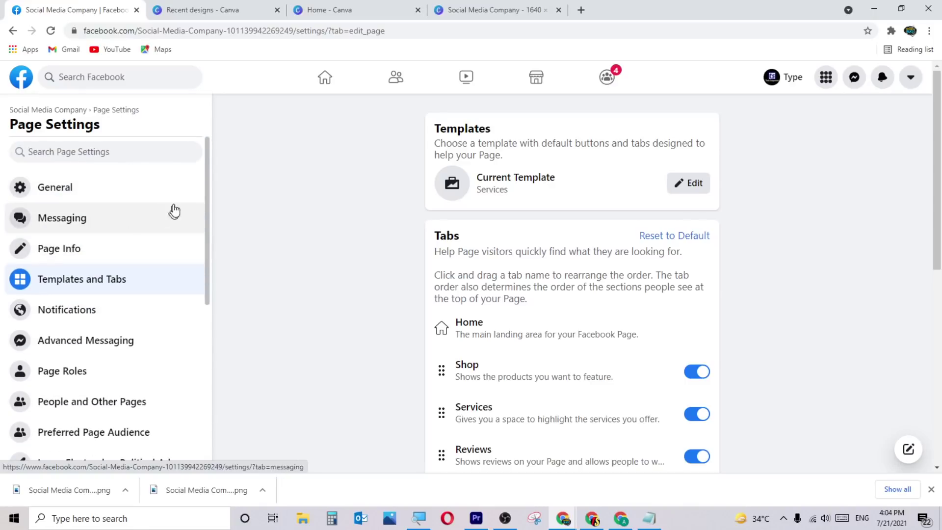
{"action": "scroll", "coordinate": [157, 352], "scroll_direction": "down", "scroll_amount": 7}
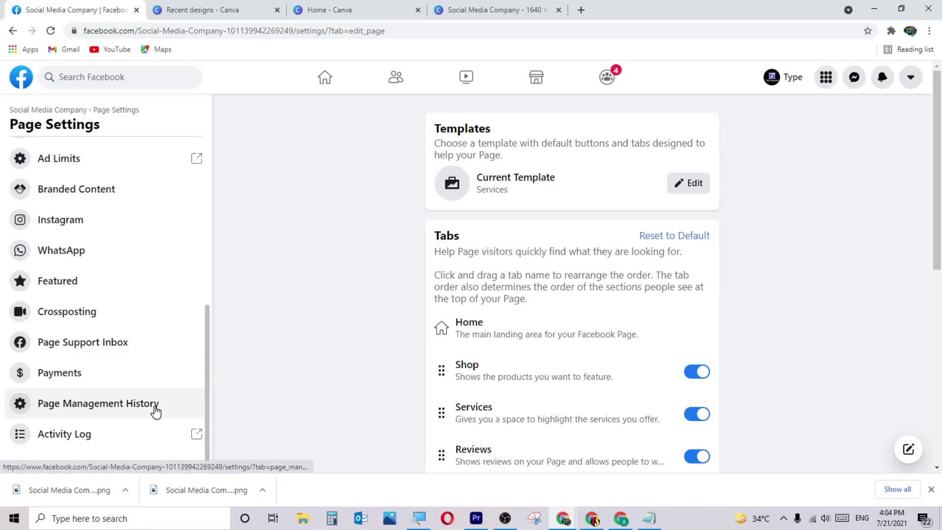
{"action": "scroll", "coordinate": [156, 411], "scroll_direction": "up", "scroll_amount": 5}
{"action": "scroll", "coordinate": [156, 411], "scroll_direction": "up", "scroll_amount": 2}
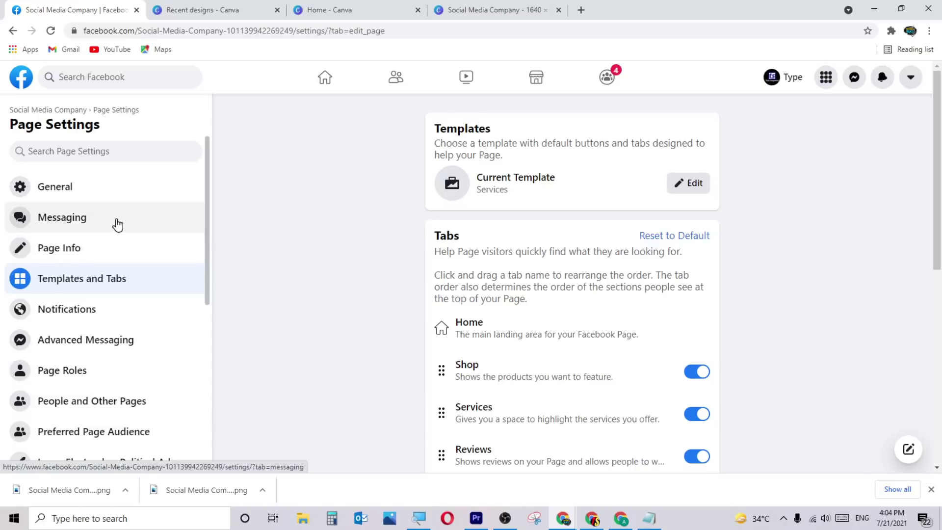
Show the Page's Messaging settings and scroll through the greeting, Messenger URL and website chat sections.
{"action": "left_click", "coordinate": [92, 219]}
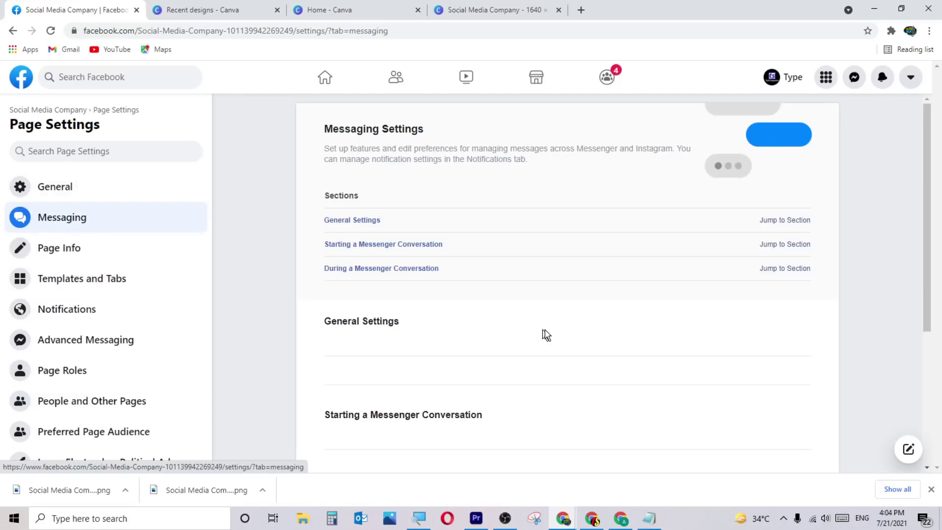
{"action": "scroll", "coordinate": [482, 331], "scroll_direction": "down", "scroll_amount": 3}
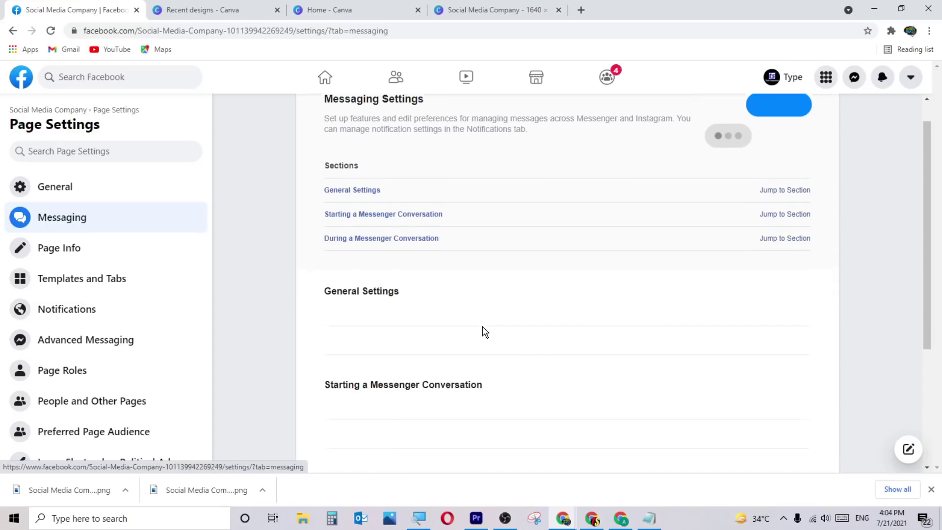
{"action": "scroll", "coordinate": [532, 374], "scroll_direction": "up", "scroll_amount": 3}
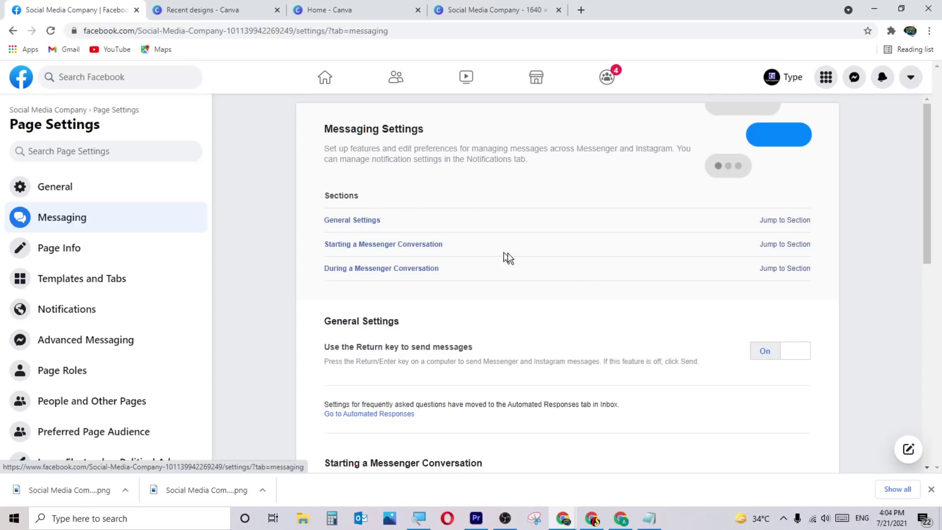
{"action": "scroll", "coordinate": [533, 275], "scroll_direction": "down", "scroll_amount": 5}
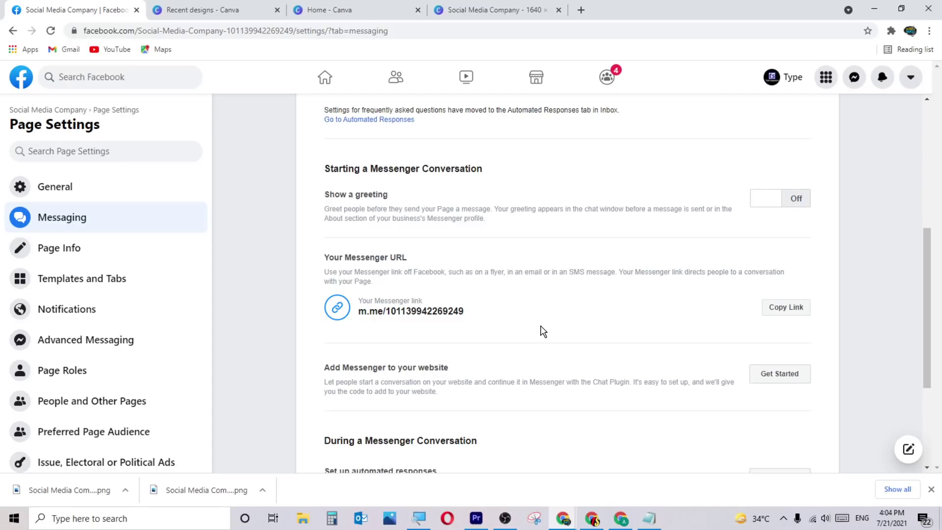
{"action": "left_click", "coordinate": [117, 259]}
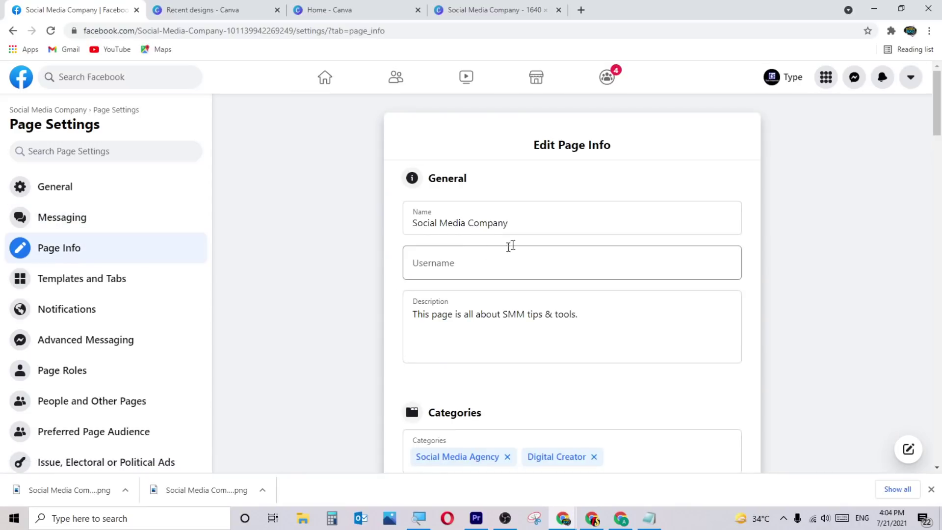
{"action": "triple_click", "coordinate": [580, 223]}
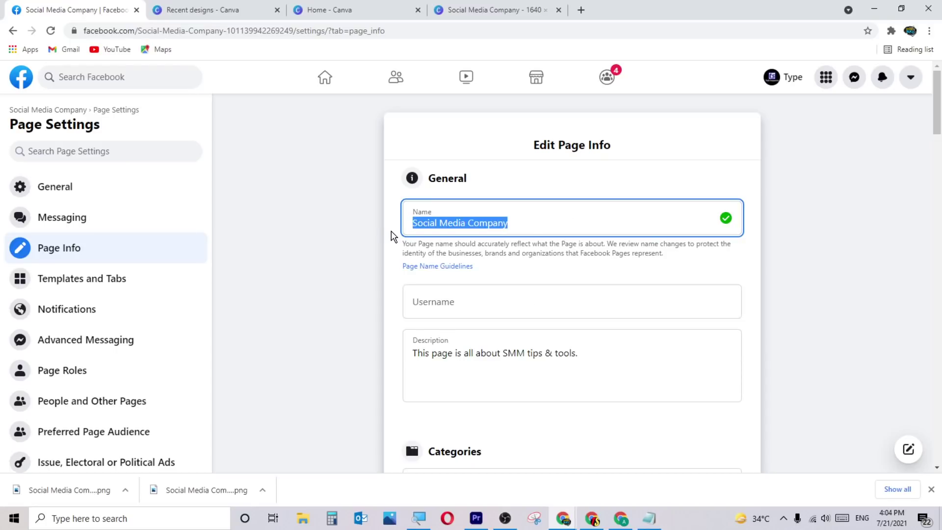
{"action": "type", "text": "ssksjsdkjsdsj"}
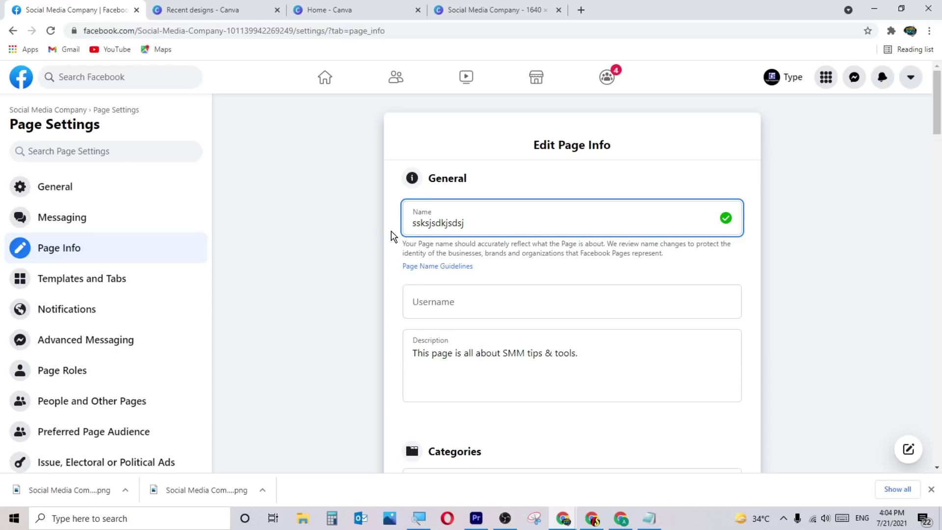
{"action": "key", "text": "ctrl+z"}
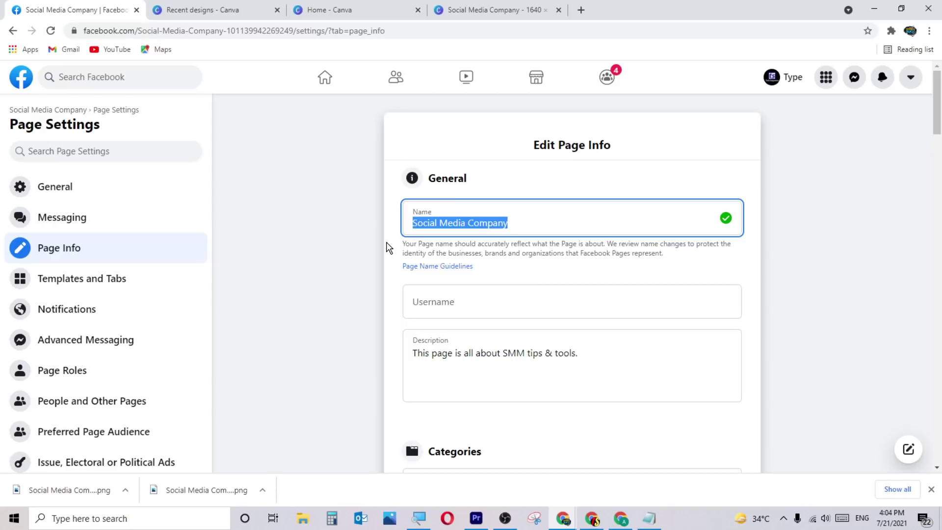
{"action": "left_click", "coordinate": [391, 245]}
{"action": "left_click", "coordinate": [650, 222]}
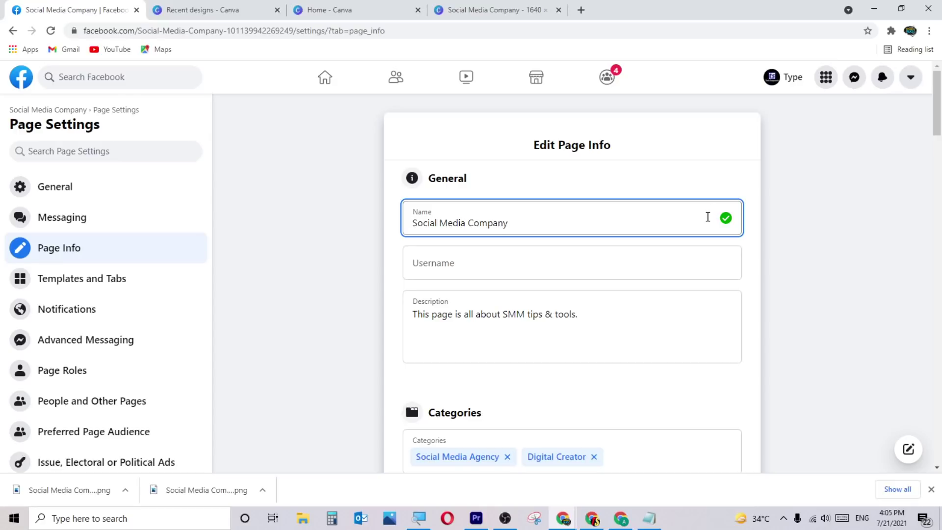
{"action": "left_click", "coordinate": [539, 296]}
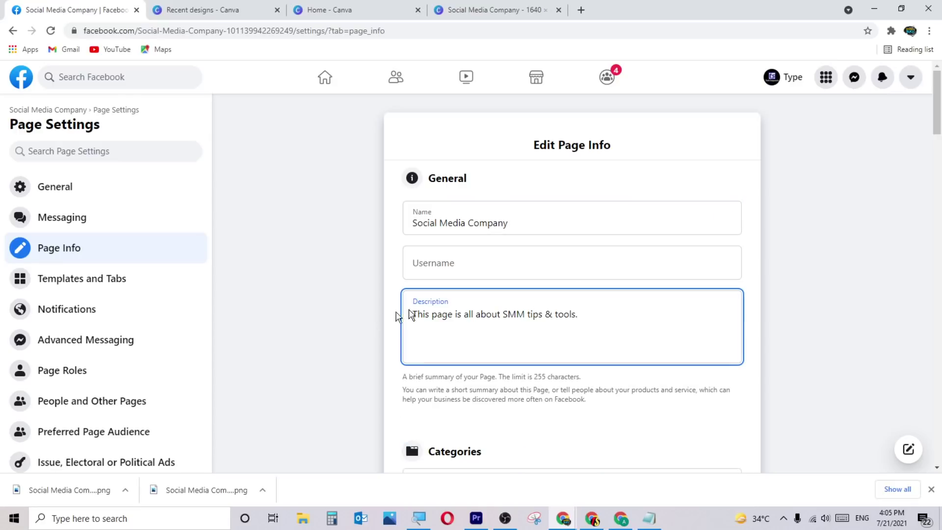
{"action": "scroll", "coordinate": [408, 310], "scroll_direction": "down", "scroll_amount": 2}
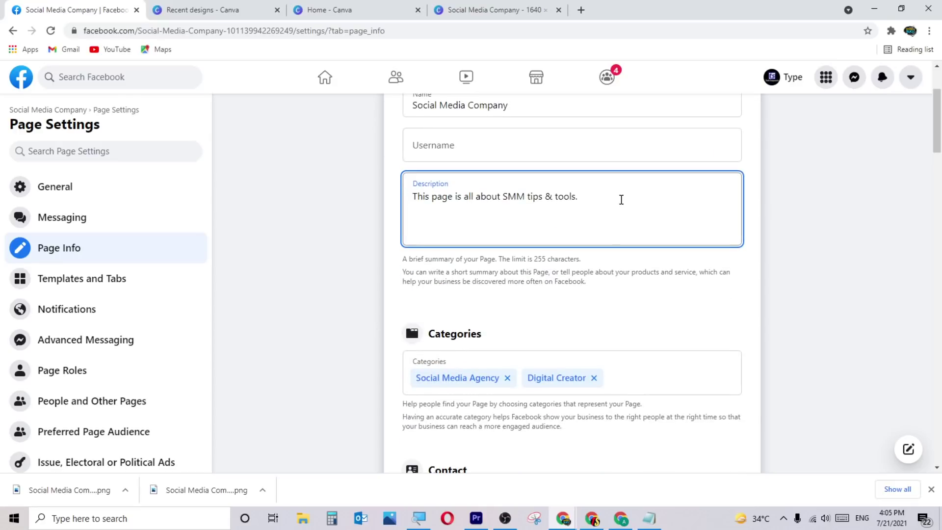
{"action": "scroll", "coordinate": [535, 293], "scroll_direction": "down", "scroll_amount": 1}
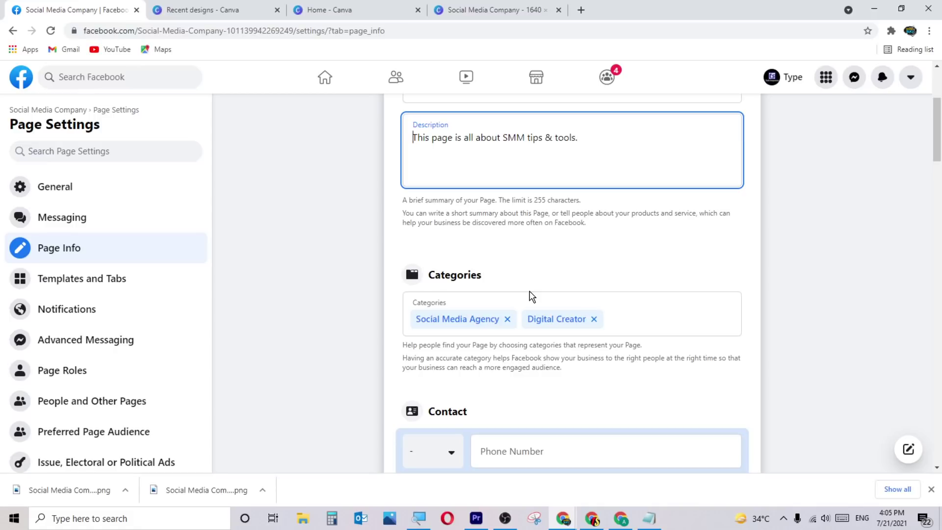
{"action": "left_click", "coordinate": [624, 321]}
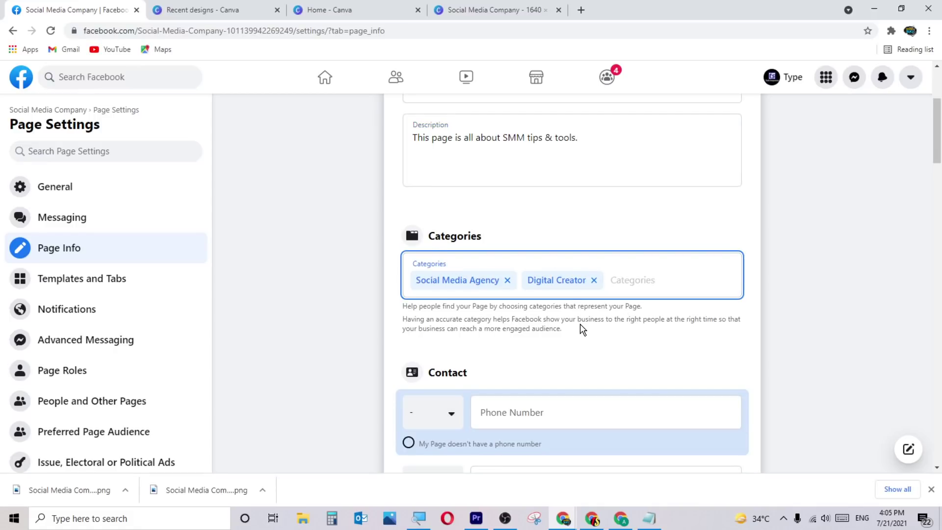
{"action": "scroll", "coordinate": [579, 326], "scroll_direction": "down", "scroll_amount": 2}
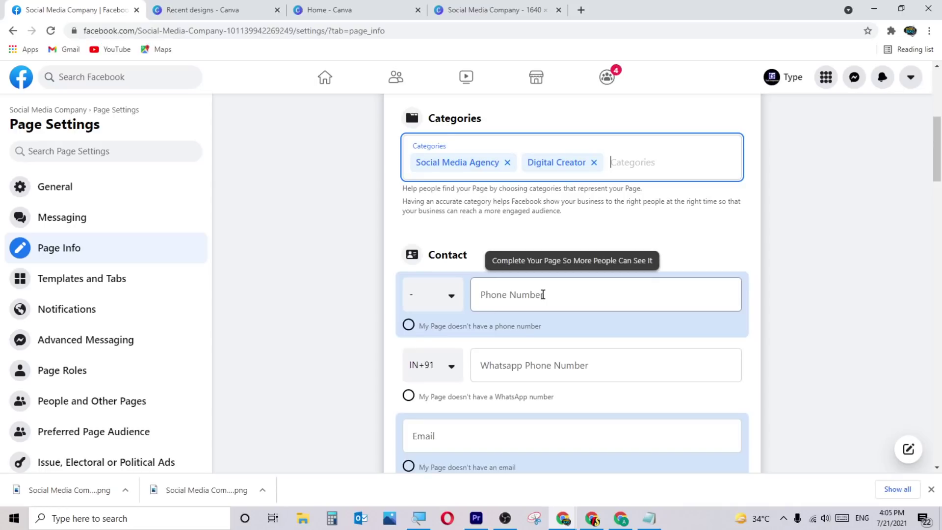
{"action": "left_click", "coordinate": [521, 364]}
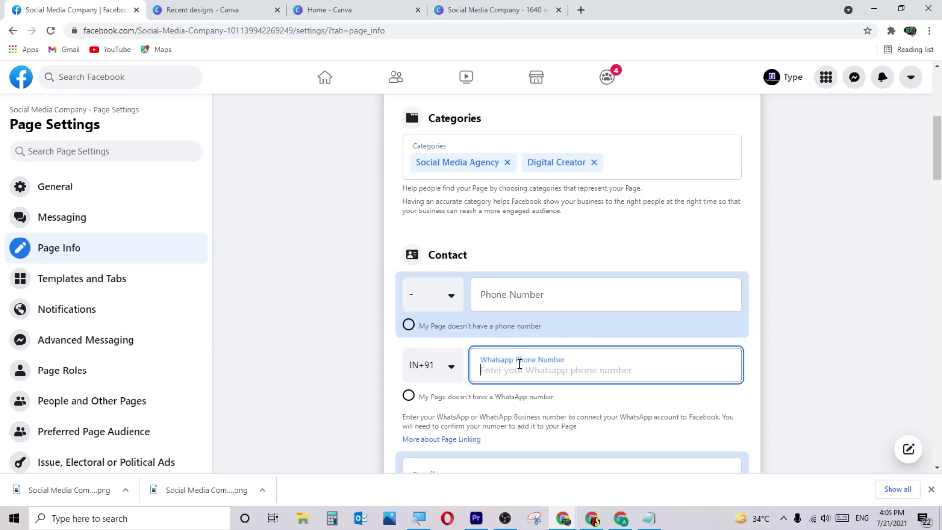
{"action": "scroll", "coordinate": [532, 348], "scroll_direction": "down", "scroll_amount": 2}
{"action": "scroll", "coordinate": [530, 314], "scroll_direction": "down", "scroll_amount": 1}
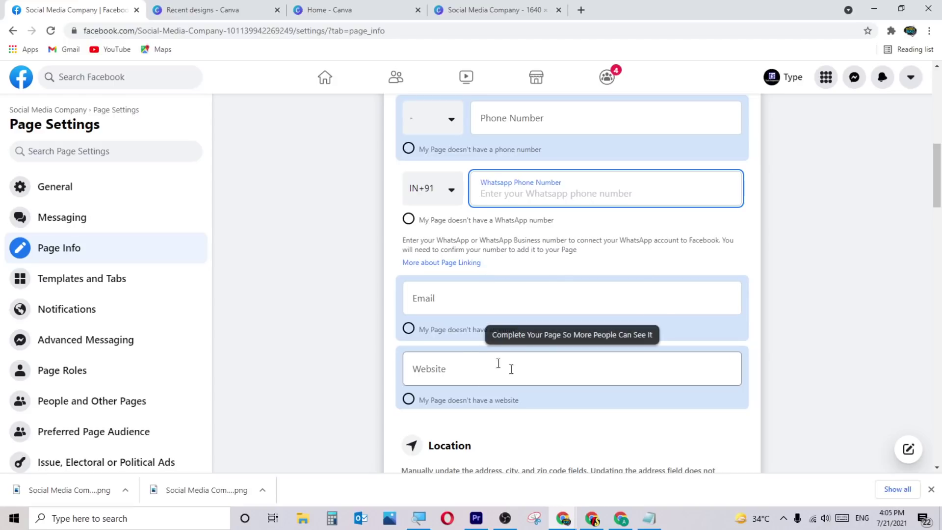
{"action": "left_click", "coordinate": [469, 358]}
{"action": "scroll", "coordinate": [513, 367], "scroll_direction": "down", "scroll_amount": 3}
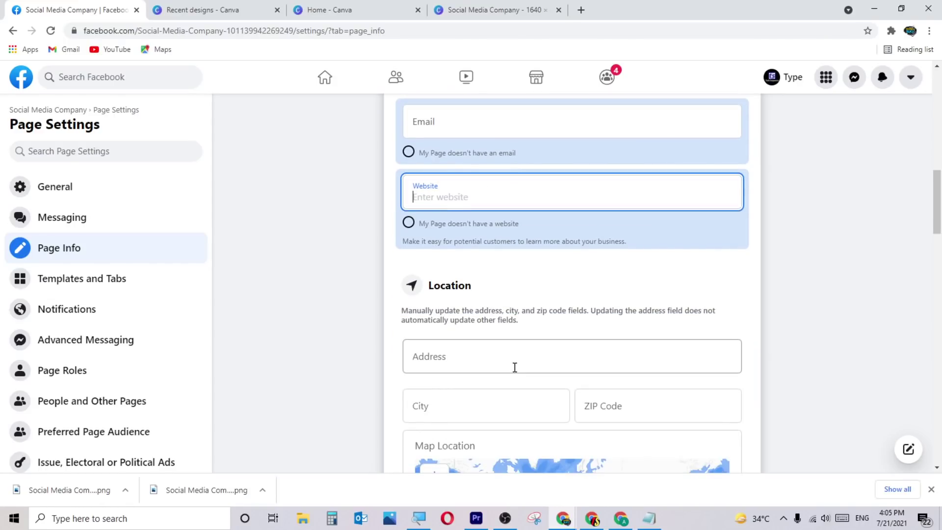
{"action": "left_click", "coordinate": [517, 362]}
{"action": "scroll", "coordinate": [522, 344], "scroll_direction": "down", "scroll_amount": 2}
{"action": "left_click", "coordinate": [485, 273]}
{"action": "scroll", "coordinate": [675, 275], "scroll_direction": "down", "scroll_amount": 1}
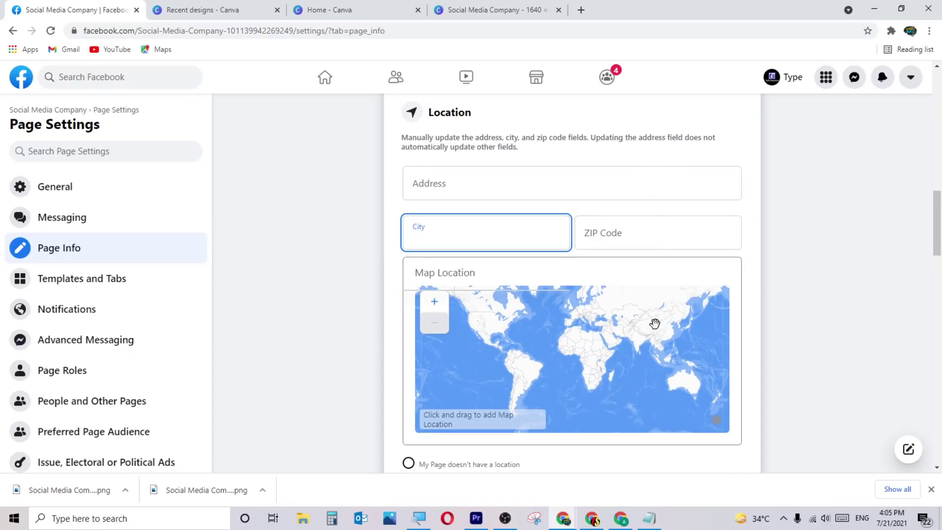
{"action": "scroll", "coordinate": [620, 468], "scroll_direction": "down", "scroll_amount": 3}
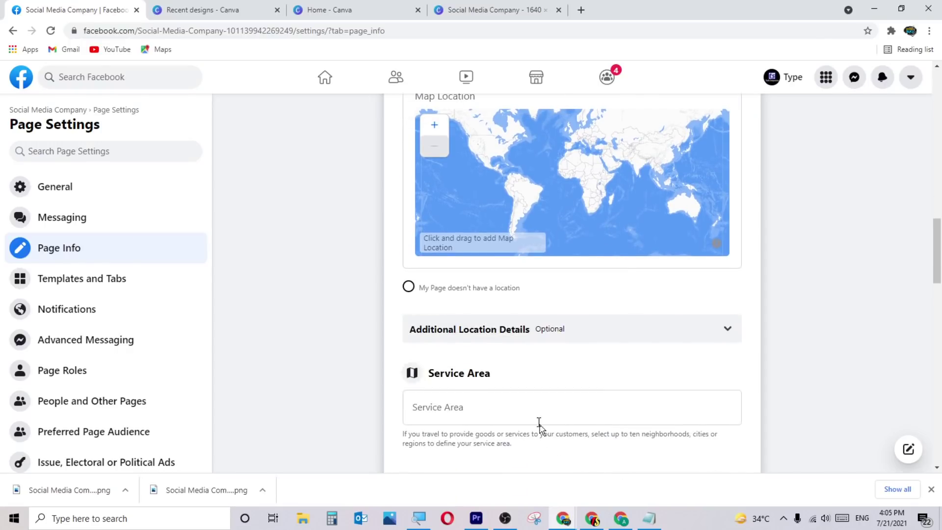
Expand Additional Location Details and scroll through its optional location questions.
{"action": "left_click", "coordinate": [599, 338]}
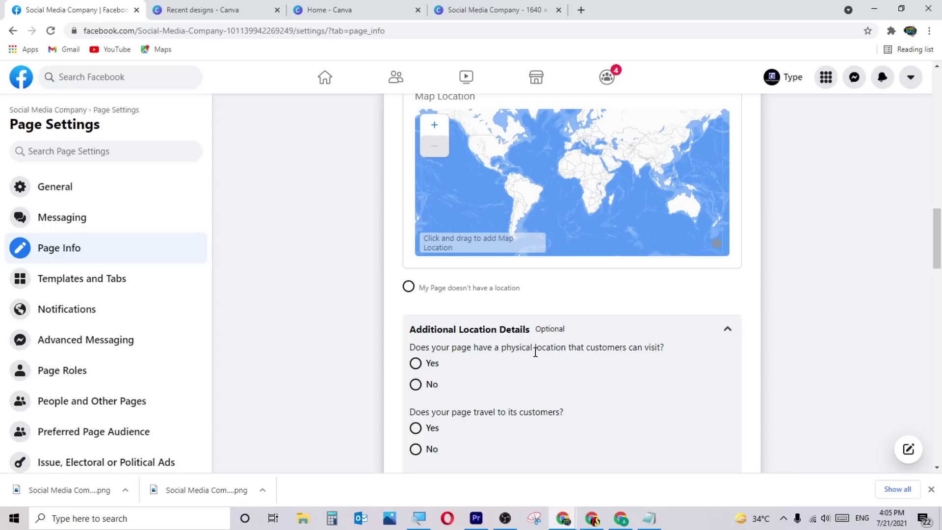
{"action": "scroll", "coordinate": [535, 352], "scroll_direction": "down", "scroll_amount": 2}
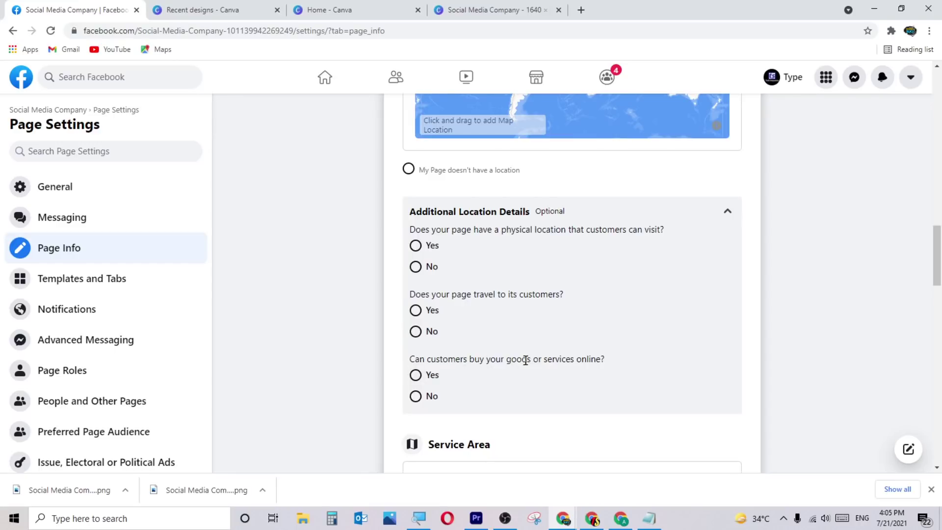
{"action": "scroll", "coordinate": [583, 363], "scroll_direction": "down", "scroll_amount": 2}
{"action": "scroll", "coordinate": [582, 364], "scroll_direction": "up", "scroll_amount": 2}
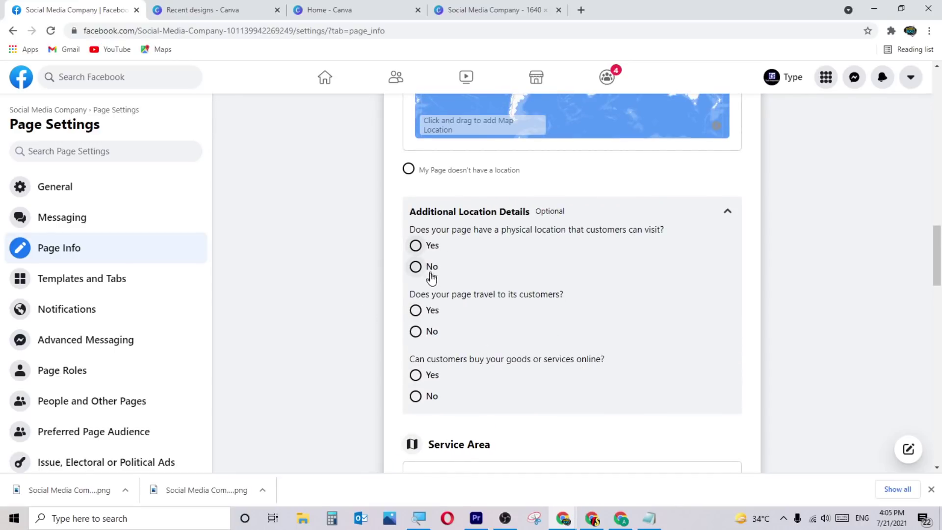
{"action": "scroll", "coordinate": [438, 353], "scroll_direction": "down", "scroll_amount": 1}
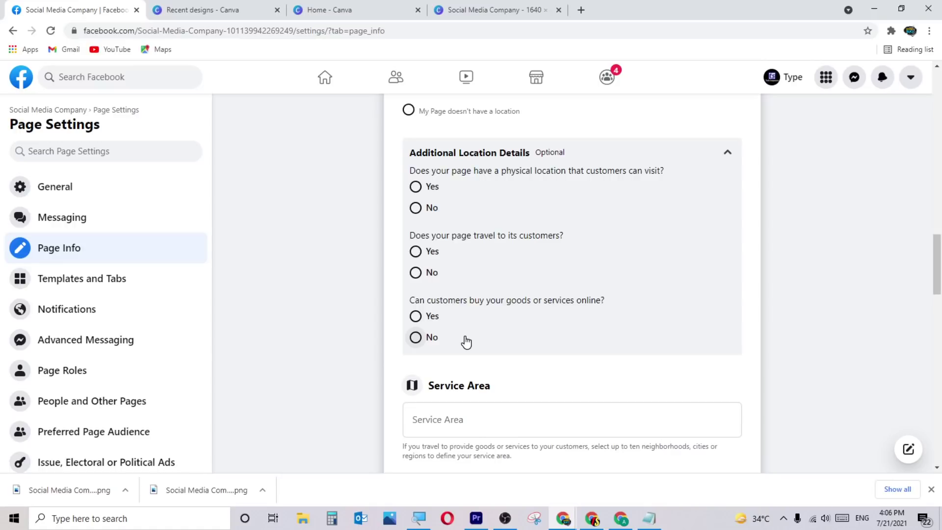
{"action": "scroll", "coordinate": [466, 342], "scroll_direction": "down", "scroll_amount": 2}
{"action": "scroll", "coordinate": [530, 292], "scroll_direction": "down", "scroll_amount": 3}
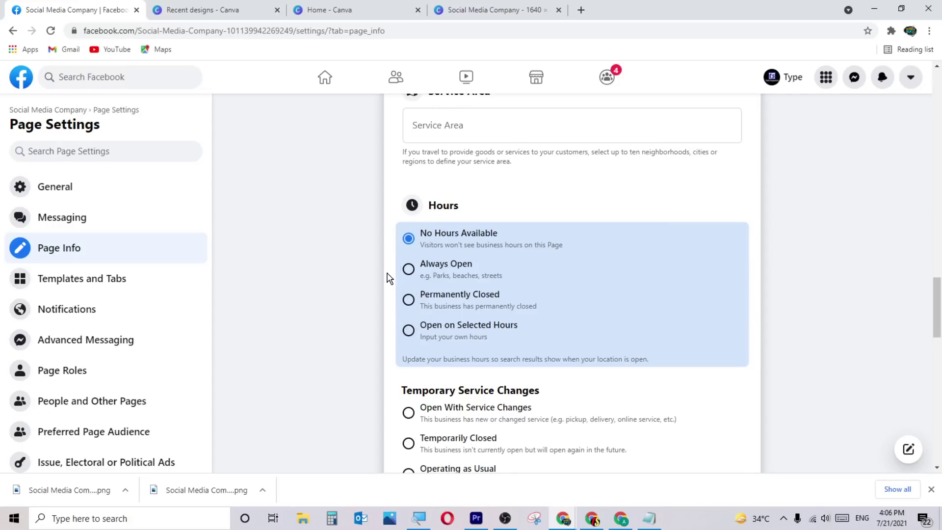
Try Always Open and Permanently Closed hours, settle on No Hours Available, and scroll to Price Range.
{"action": "left_click", "coordinate": [408, 269]}
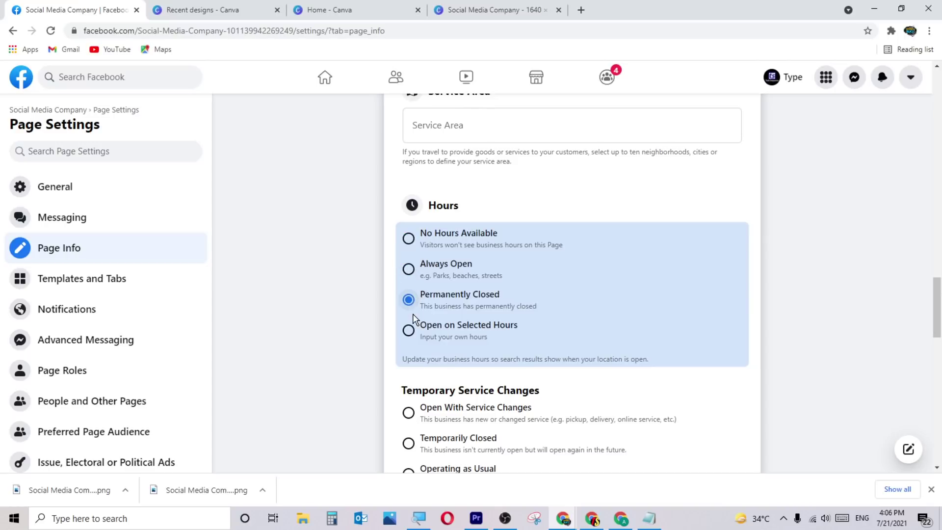
{"action": "key", "text": "Down"}
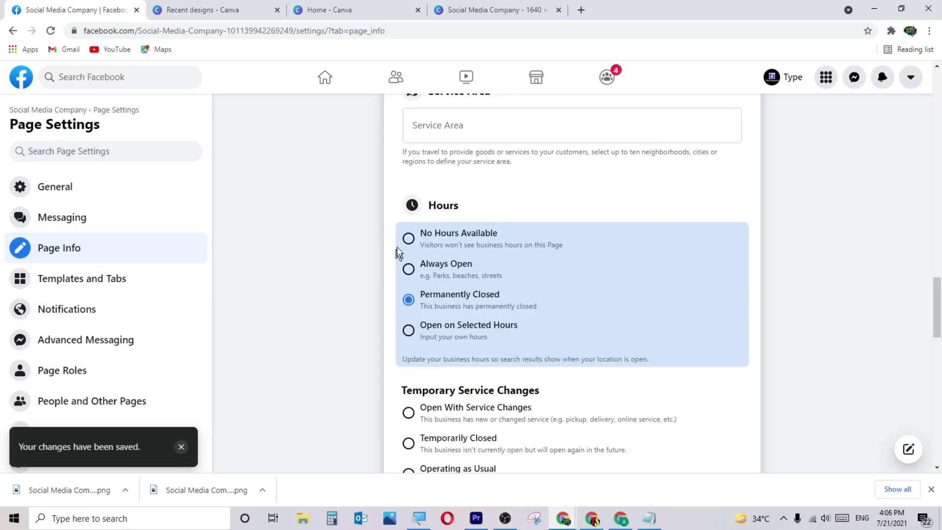
{"action": "left_click", "coordinate": [408, 238]}
{"action": "scroll", "coordinate": [346, 315], "scroll_direction": "down", "scroll_amount": 3}
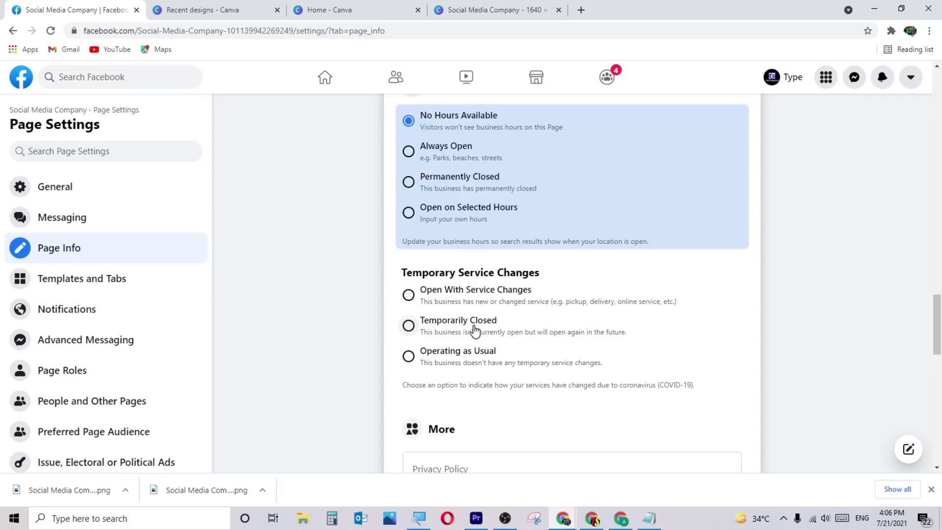
{"action": "scroll", "coordinate": [474, 326], "scroll_direction": "down", "scroll_amount": 1}
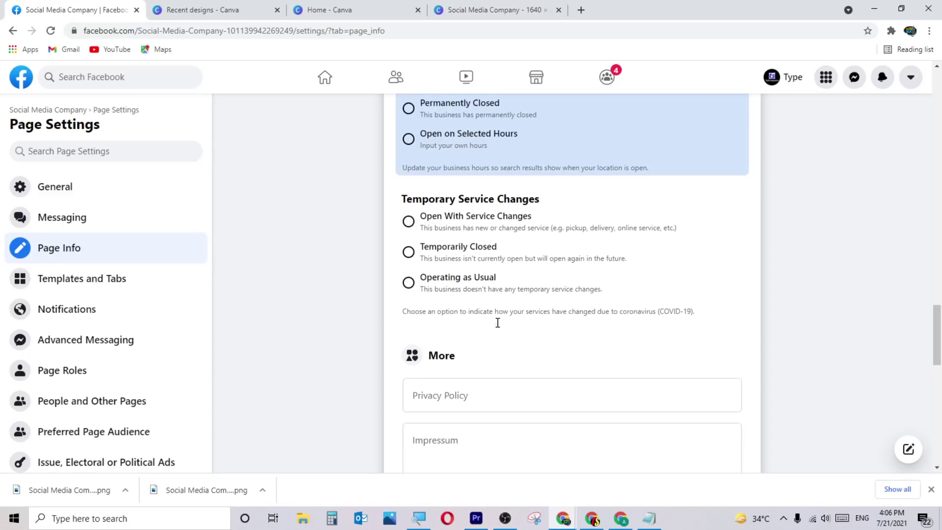
{"action": "scroll", "coordinate": [490, 309], "scroll_direction": "down", "scroll_amount": 2}
{"action": "scroll", "coordinate": [517, 295], "scroll_direction": "down", "scroll_amount": 3}
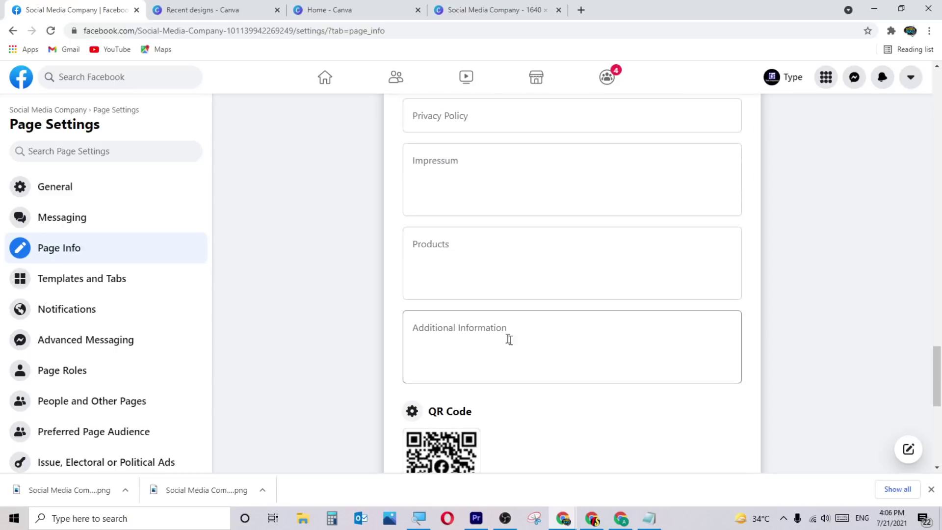
{"action": "scroll", "coordinate": [567, 352], "scroll_direction": "down", "scroll_amount": 2}
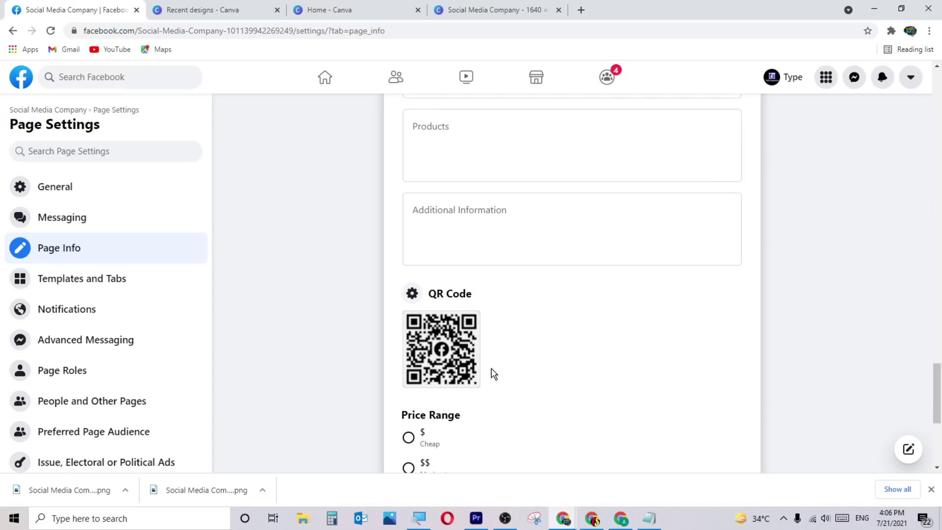
{"action": "scroll", "coordinate": [559, 352], "scroll_direction": "down", "scroll_amount": 1}
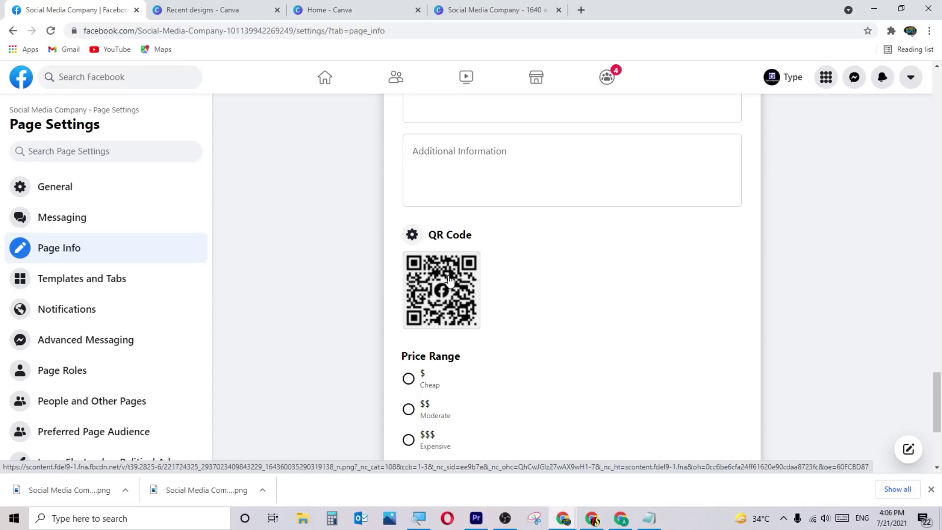
{"action": "scroll", "coordinate": [505, 280], "scroll_direction": "down", "scroll_amount": 2}
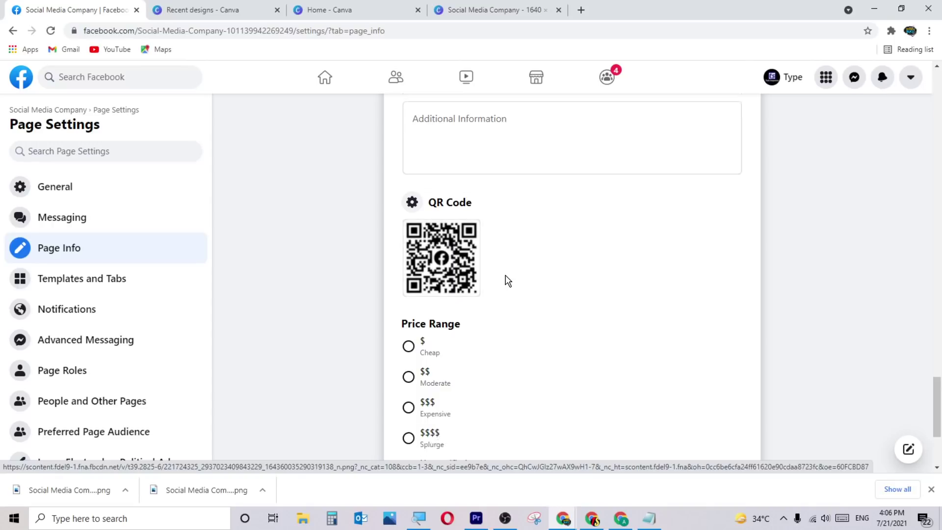
{"action": "scroll", "coordinate": [451, 357], "scroll_direction": "down", "scroll_amount": 2}
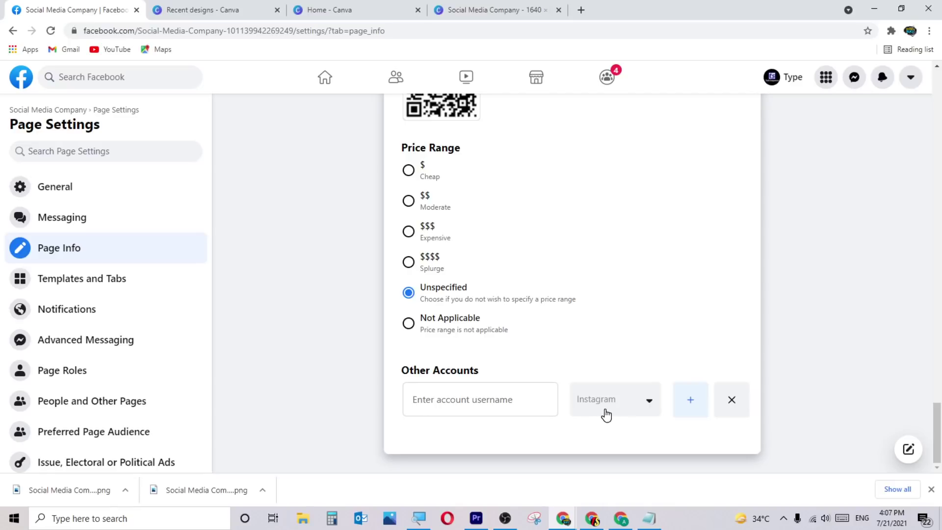
Review the networks available for the first Other Accounts row without changing it.
{"action": "left_click", "coordinate": [638, 403]}
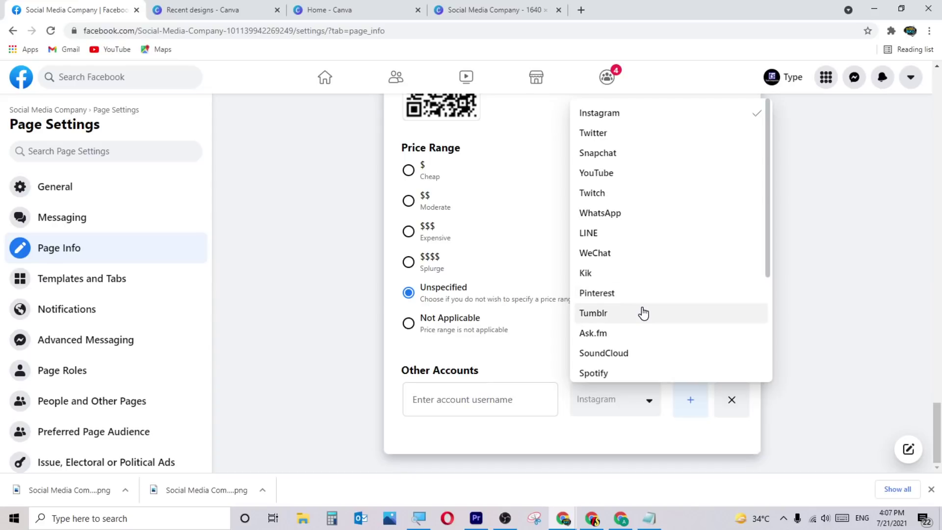
{"action": "scroll", "coordinate": [642, 312], "scroll_direction": "down", "scroll_amount": 1}
{"action": "scroll", "coordinate": [633, 307], "scroll_direction": "down", "scroll_amount": 2}
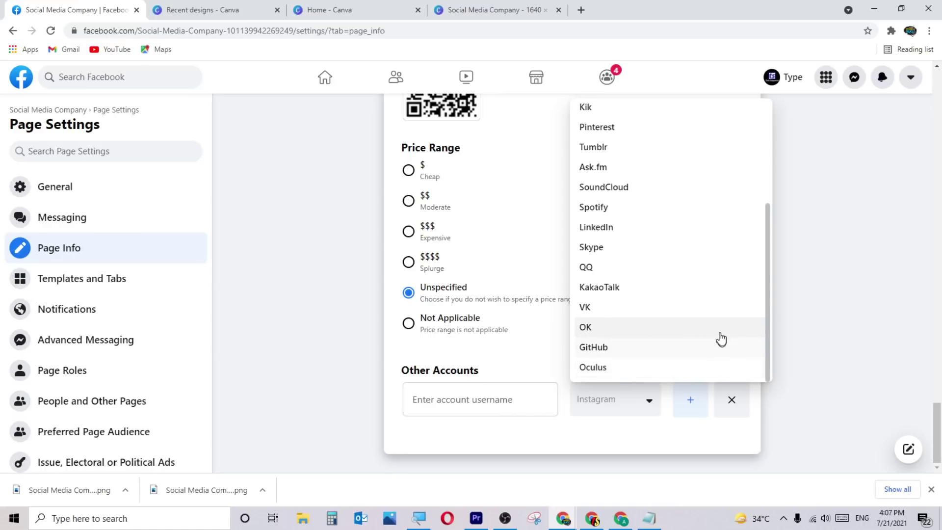
{"action": "scroll", "coordinate": [719, 331], "scroll_direction": "up", "scroll_amount": 4}
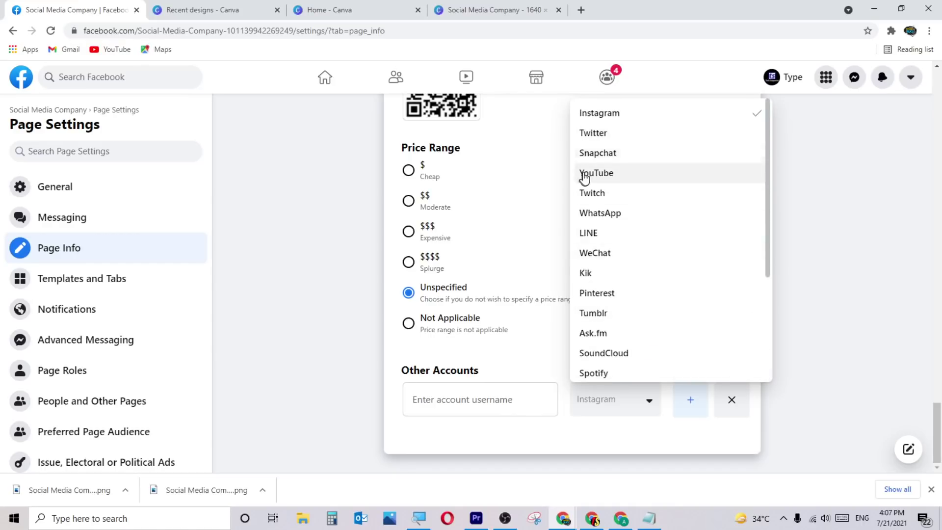
{"action": "left_click", "coordinate": [326, 280]}
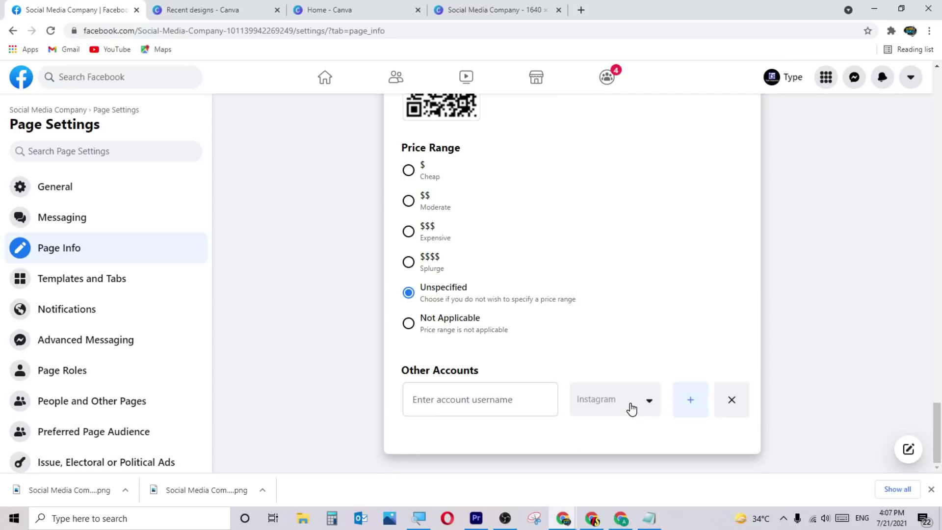
Add a second account row set to Twitter and a third set to Snapchat.
{"action": "left_click", "coordinate": [686, 400]}
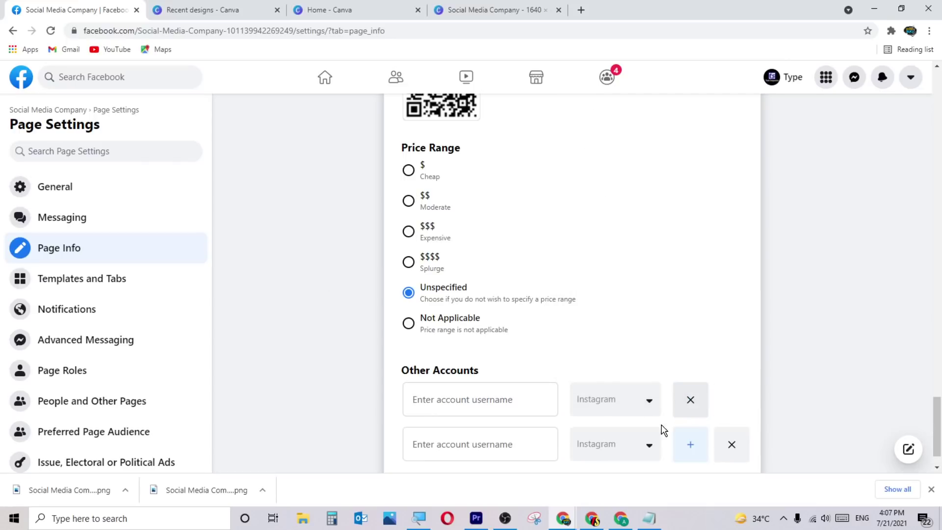
{"action": "left_click", "coordinate": [641, 439]}
{"action": "left_click", "coordinate": [613, 132]}
{"action": "scroll", "coordinate": [757, 280], "scroll_direction": "down", "scroll_amount": 1}
{"action": "left_click", "coordinate": [693, 401]}
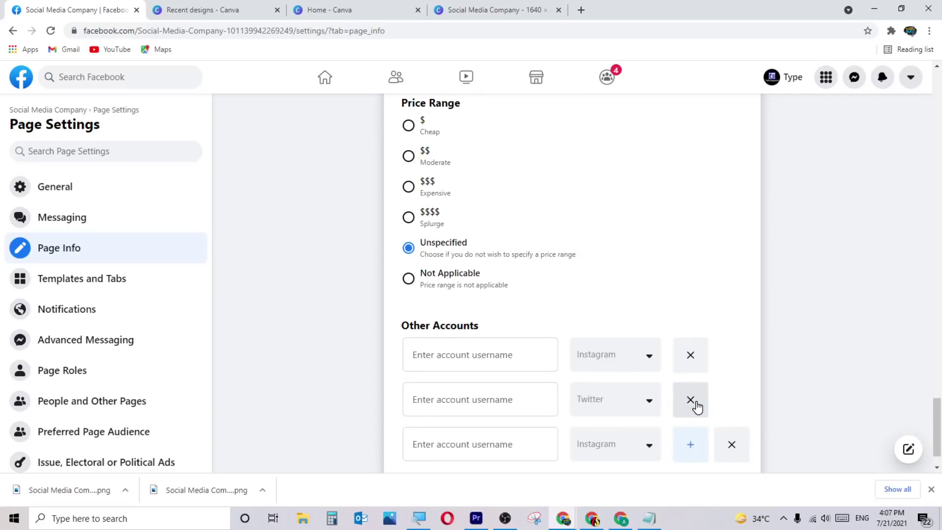
{"action": "scroll", "coordinate": [697, 407], "scroll_direction": "down", "scroll_amount": 1}
{"action": "left_click", "coordinate": [645, 401]}
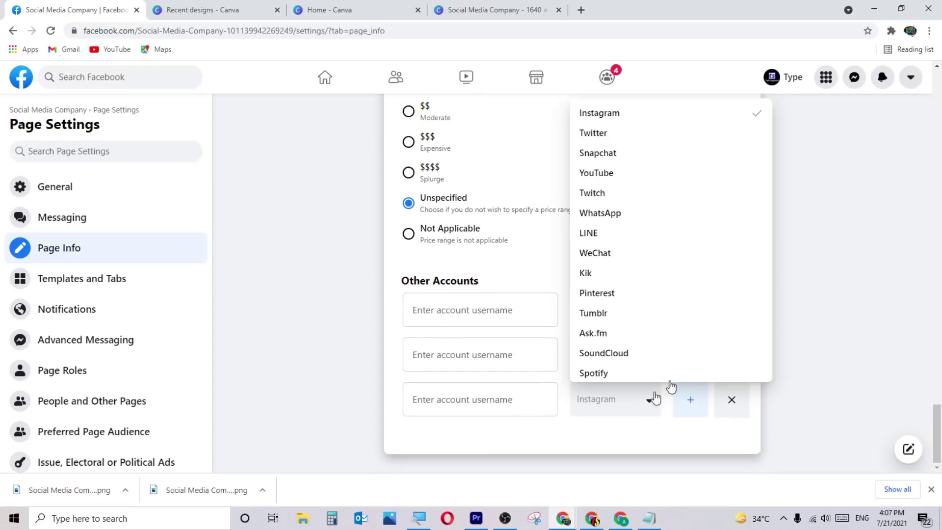
{"action": "left_click", "coordinate": [634, 152]}
Add a fourth row set to YouTube and a fifth set to WhatsApp, then select the Instagram username field.
{"action": "left_click", "coordinate": [685, 415]}
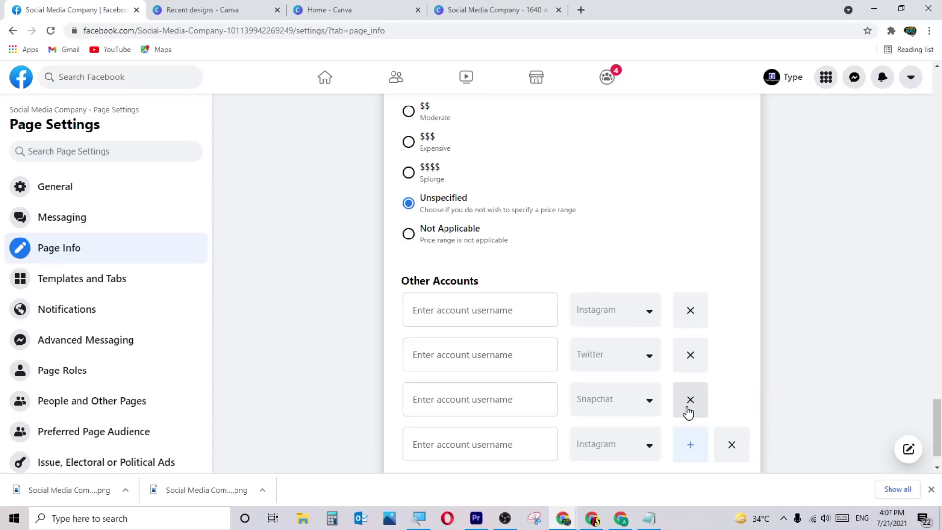
{"action": "left_click", "coordinate": [634, 447]}
{"action": "left_click", "coordinate": [654, 180]}
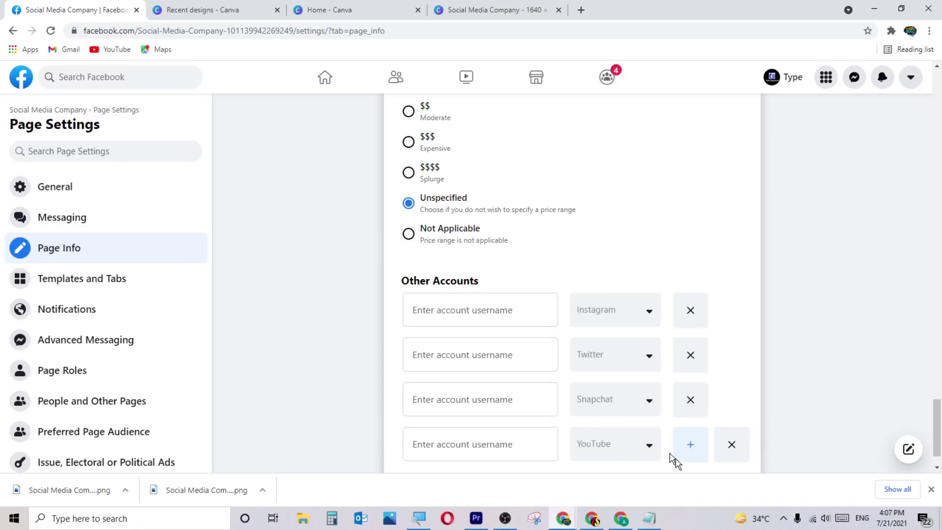
{"action": "left_click", "coordinate": [689, 451]}
{"action": "scroll", "coordinate": [689, 442], "scroll_direction": "down", "scroll_amount": 2}
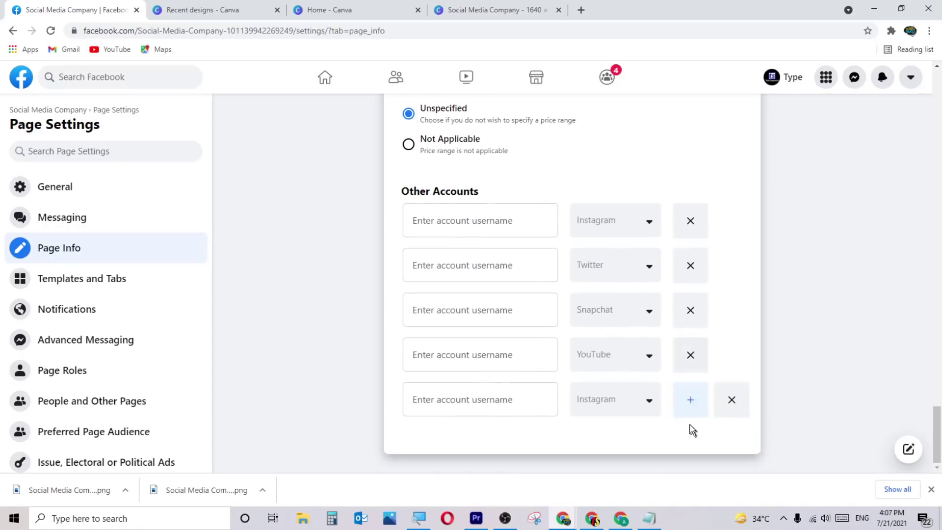
{"action": "left_click", "coordinate": [599, 403]}
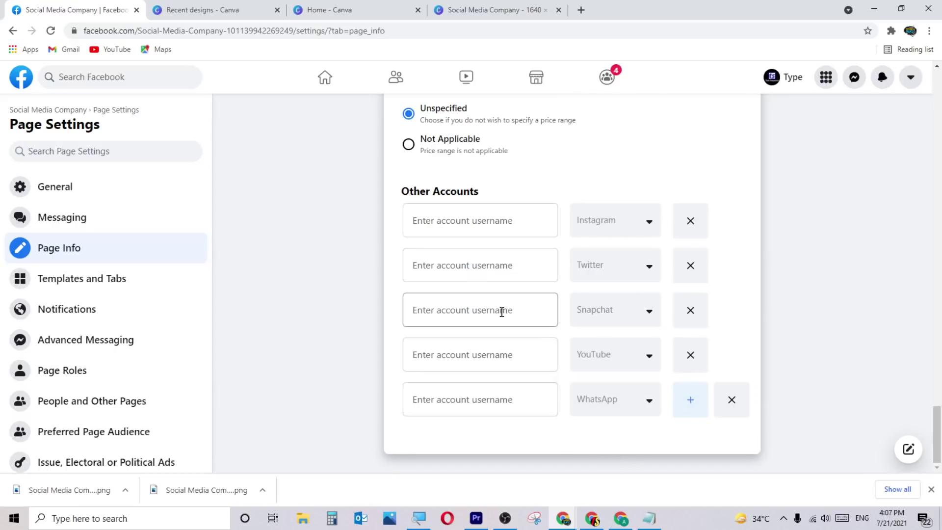
{"action": "left_click", "coordinate": [490, 217]}
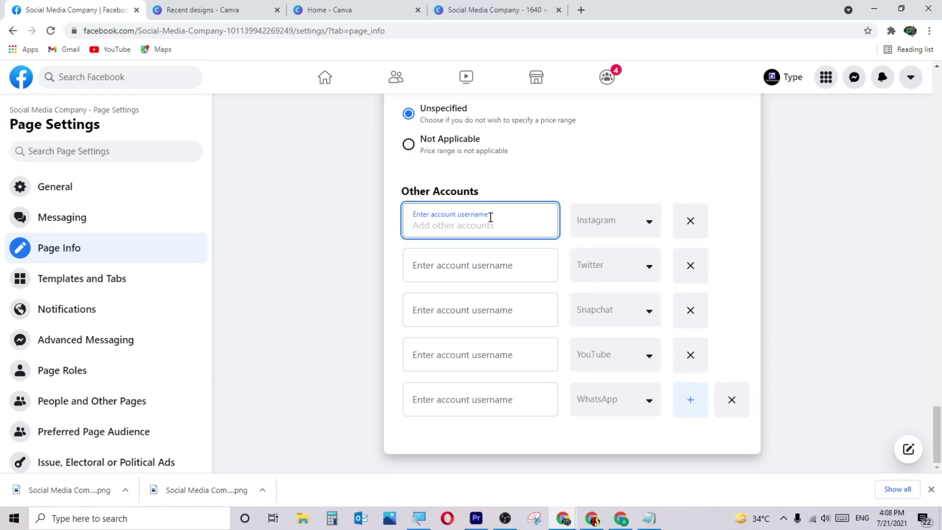
Enter a placeholder Instagram username, then delete it again.
{"action": "type", "text": "fsdjflsdkjsflkjfsd"}
{"action": "left_click", "coordinate": [475, 266]}
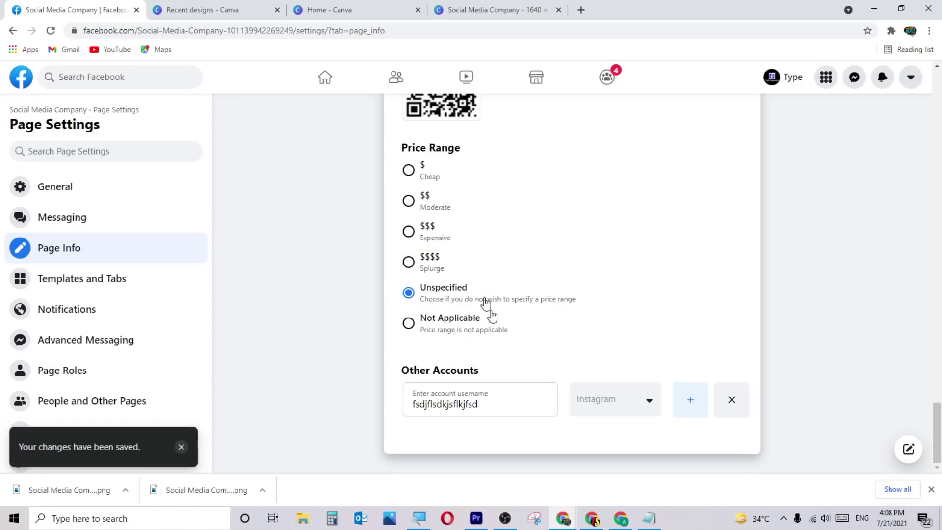
{"action": "left_click_drag", "start_coordinate": [522, 403], "coordinate": [372, 402]}
{"action": "key", "text": "BackSpace"}
{"action": "key", "text": "ctrl+z"}
{"action": "key", "text": "BackSpace"}
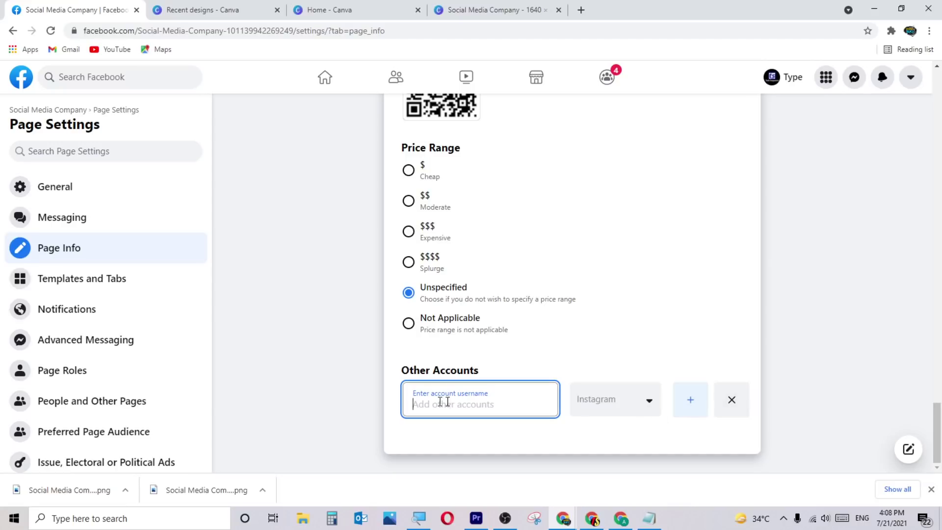
Add a Twitter account row with a placeholder username, then remove that Twitter row.
{"action": "left_click", "coordinate": [696, 408]}
{"action": "left_click", "coordinate": [626, 449]}
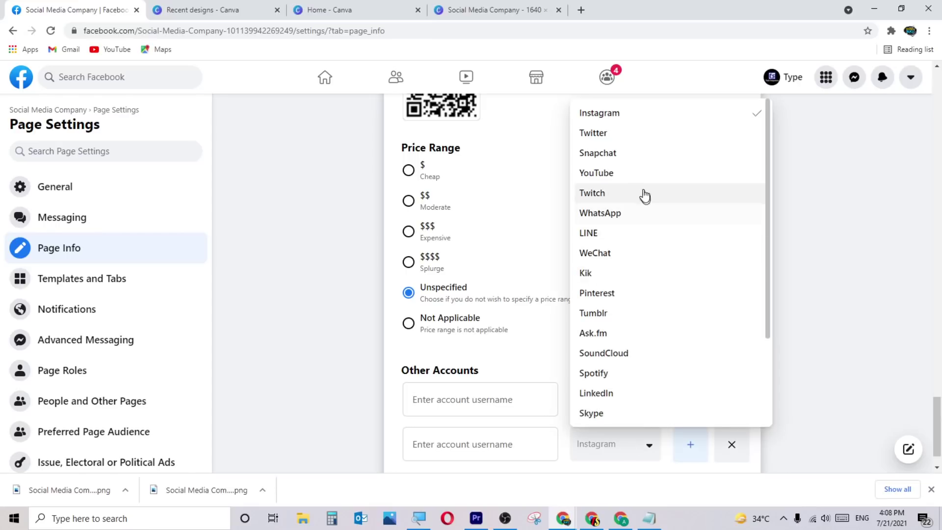
{"action": "left_click", "coordinate": [635, 141]}
{"action": "scroll", "coordinate": [475, 387], "scroll_direction": "down", "scroll_amount": 1}
{"action": "left_click", "coordinate": [456, 397]}
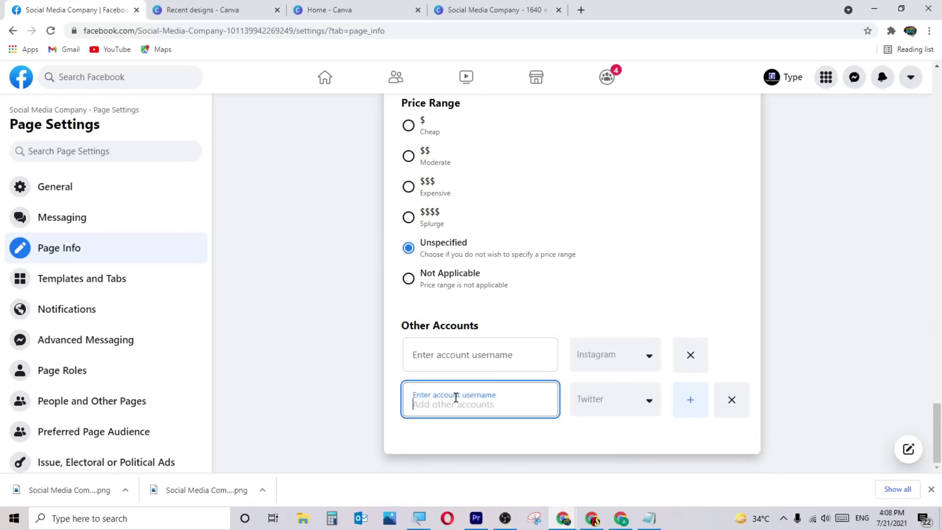
{"action": "type", "text": "dfsfdfdsdggdgdg"}
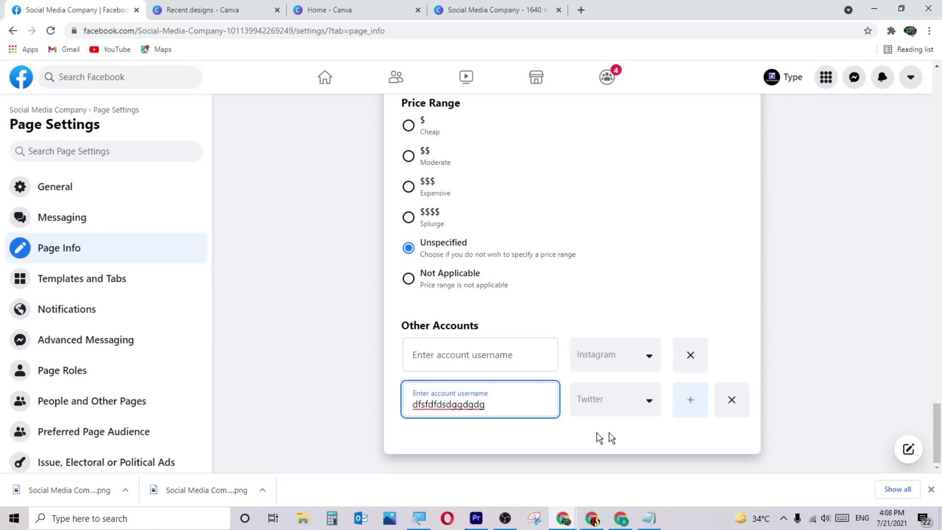
{"action": "left_click", "coordinate": [694, 402]}
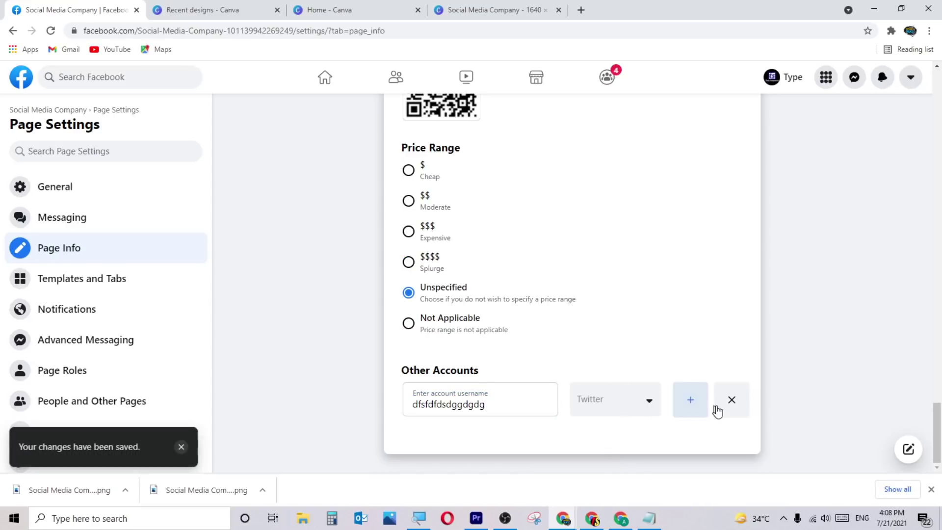
{"action": "left_click", "coordinate": [725, 402]}
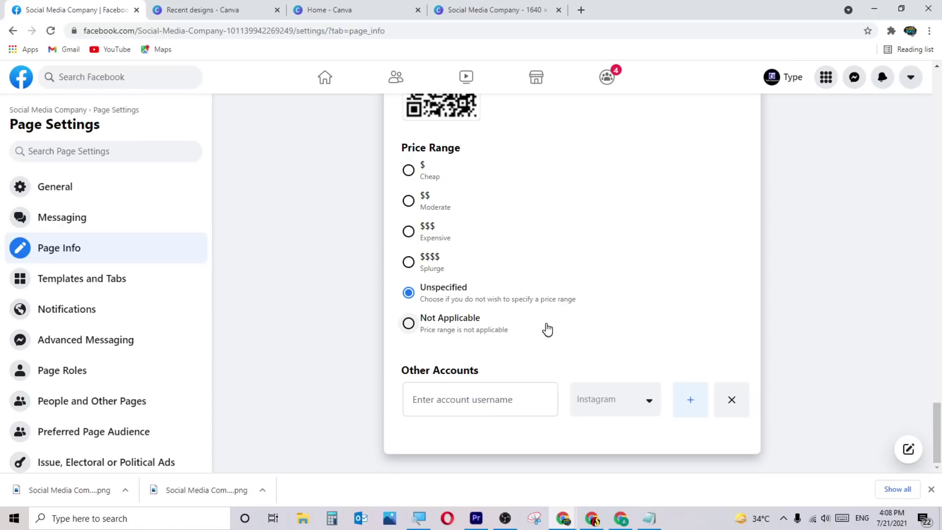
{"action": "scroll", "coordinate": [552, 322], "scroll_direction": "up", "scroll_amount": 15}
{"action": "scroll", "coordinate": [552, 319], "scroll_direction": "up", "scroll_amount": 20}
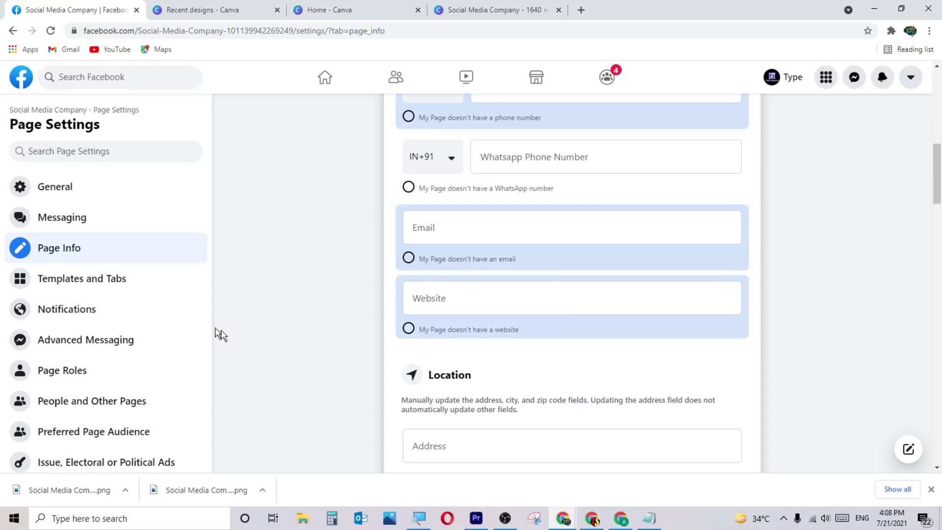
Open the Page templates list and preview the Shopping template's Events, Reviews, Photos and Shop tabs.
{"action": "left_click", "coordinate": [101, 291]}
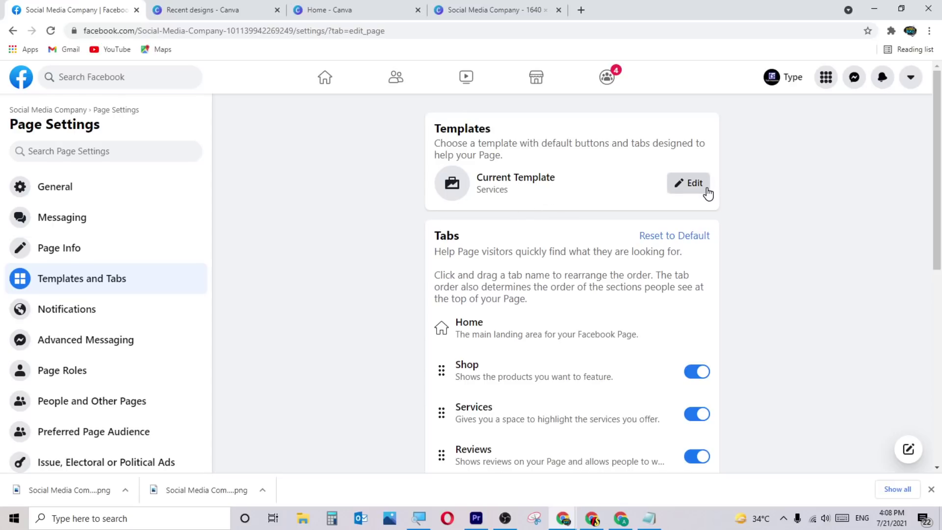
{"action": "left_click", "coordinate": [687, 186]}
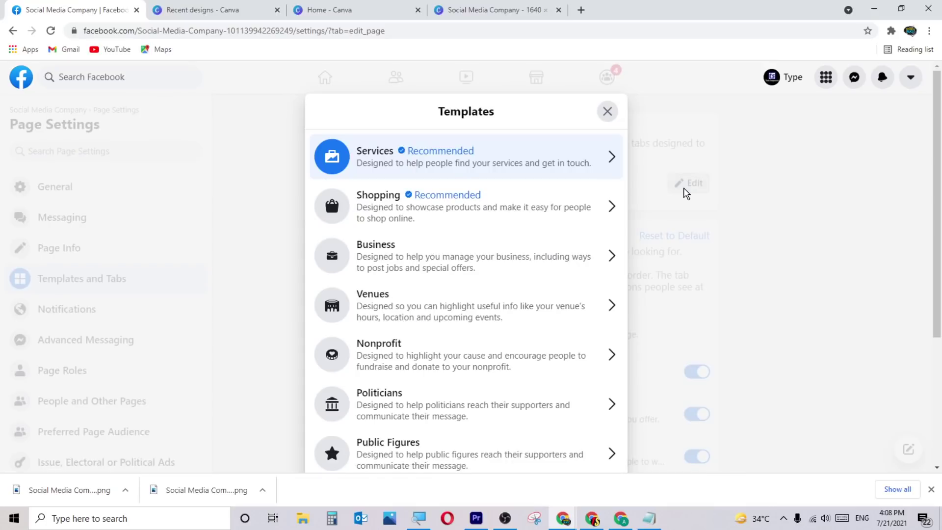
{"action": "left_click", "coordinate": [411, 214]}
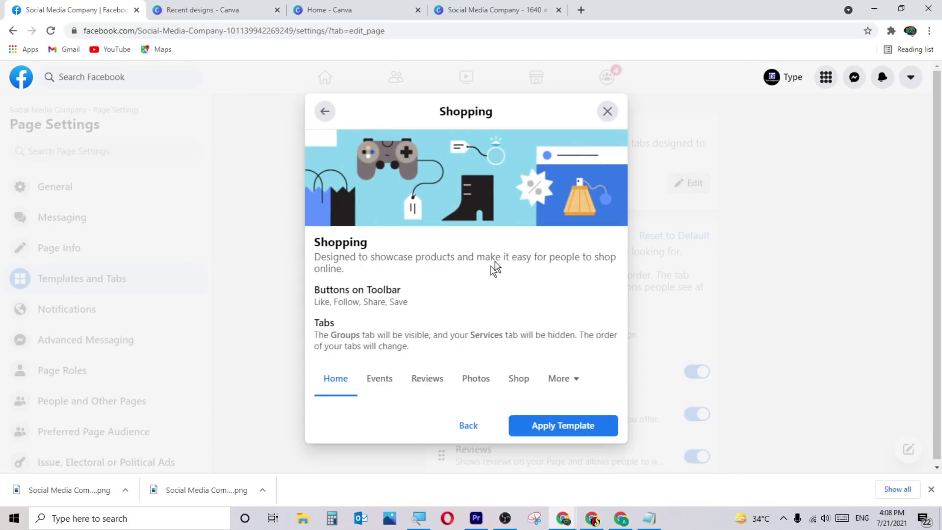
{"action": "left_click", "coordinate": [367, 387]}
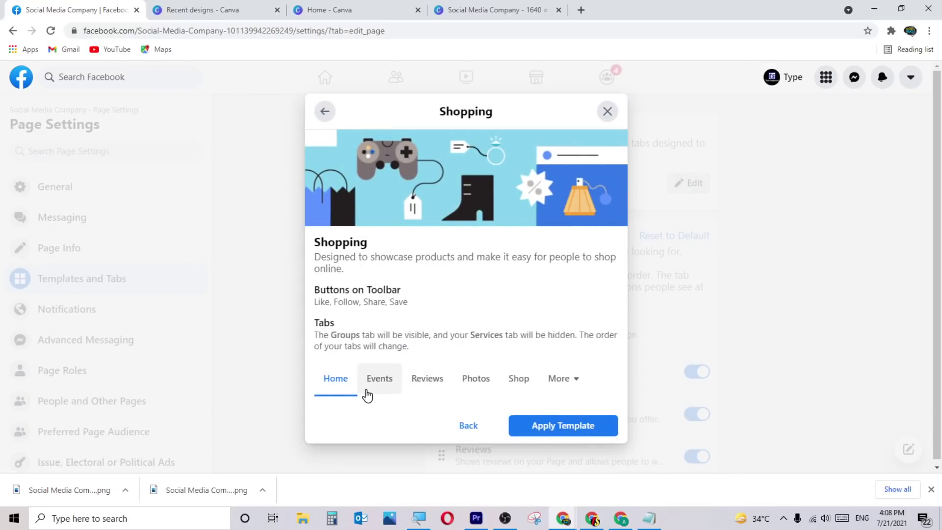
{"action": "left_click", "coordinate": [436, 385]}
{"action": "left_click", "coordinate": [484, 383]}
{"action": "left_click", "coordinate": [518, 383]}
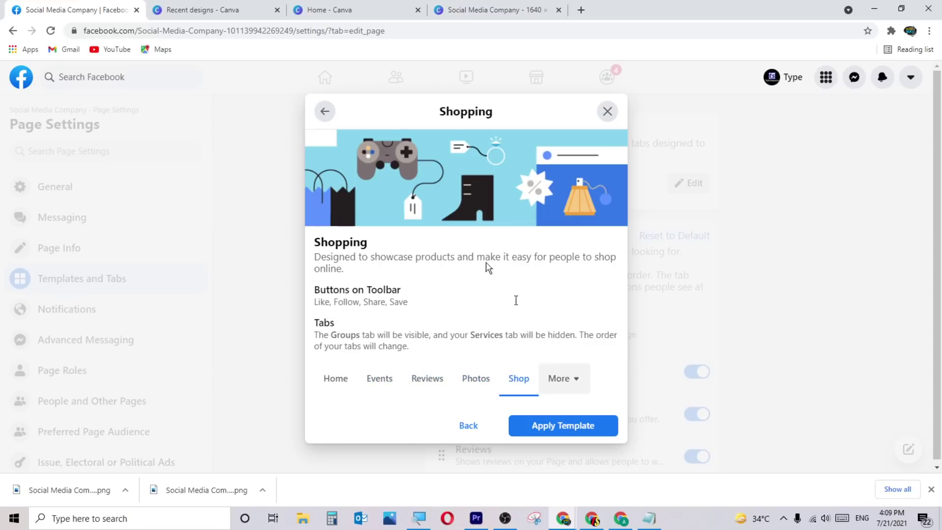
{"action": "left_click", "coordinate": [324, 112]}
Preview the Business, Venues, Nonprofit and Politicians templates in turn.
{"action": "left_click", "coordinate": [428, 255]}
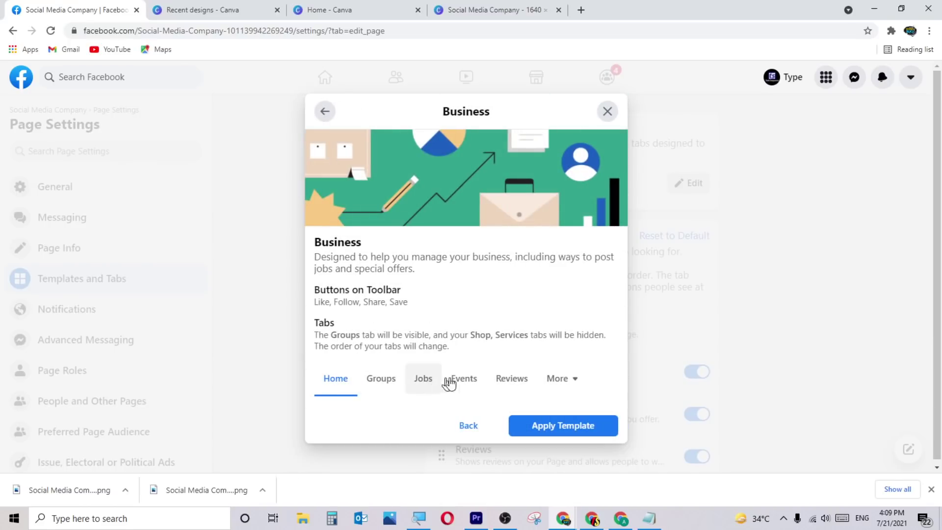
{"action": "left_click", "coordinate": [476, 428]}
{"action": "left_click", "coordinate": [415, 307]}
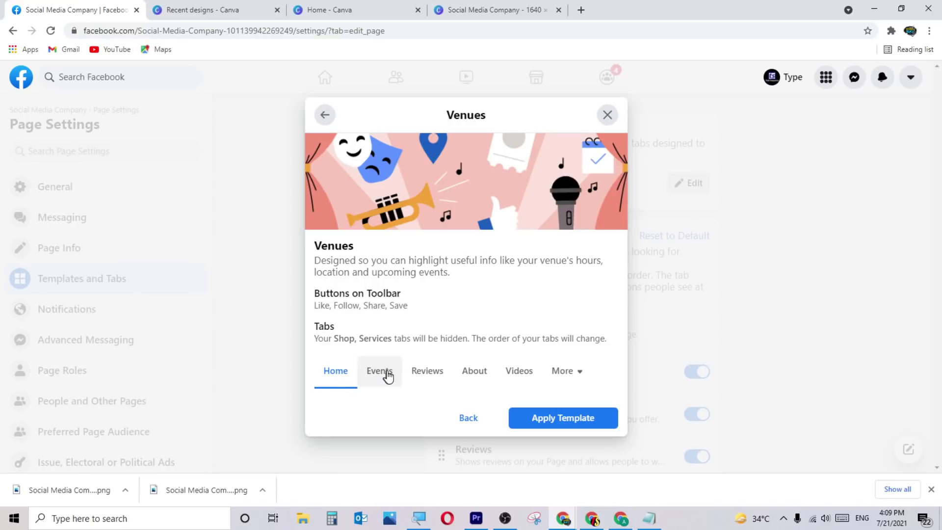
{"action": "left_click", "coordinate": [560, 375]}
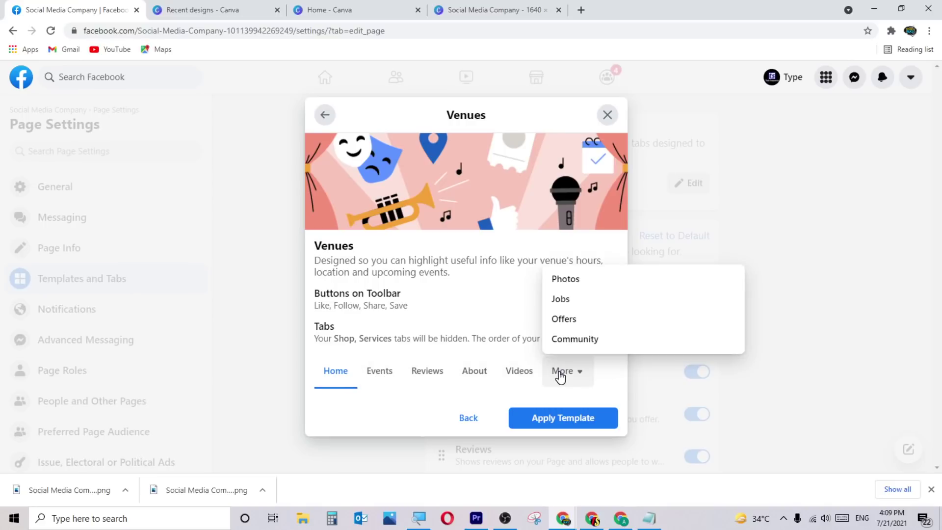
{"action": "left_click", "coordinate": [479, 418]}
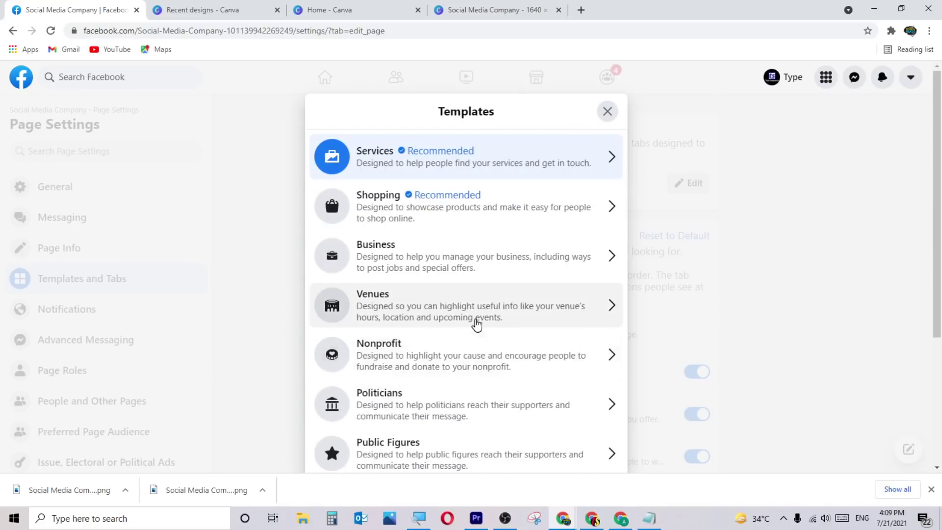
{"action": "left_click", "coordinate": [410, 361]}
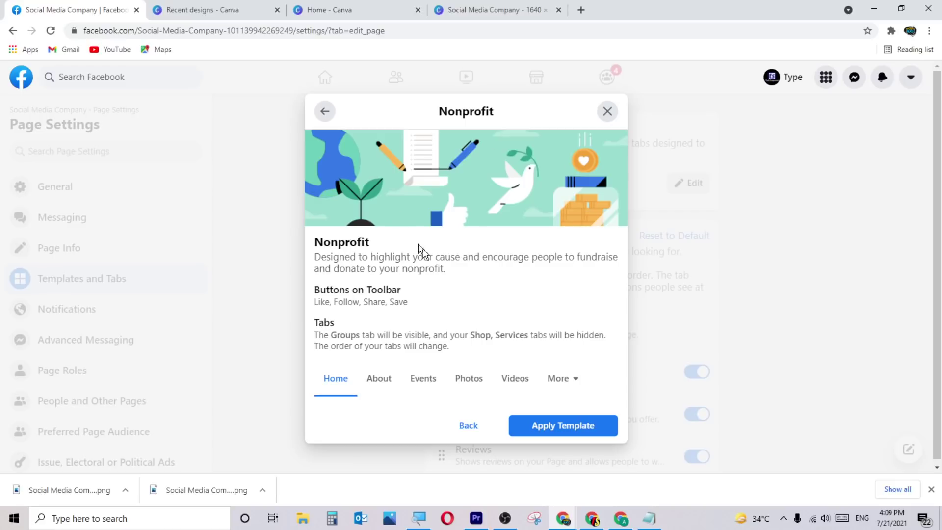
{"action": "left_click", "coordinate": [464, 431]}
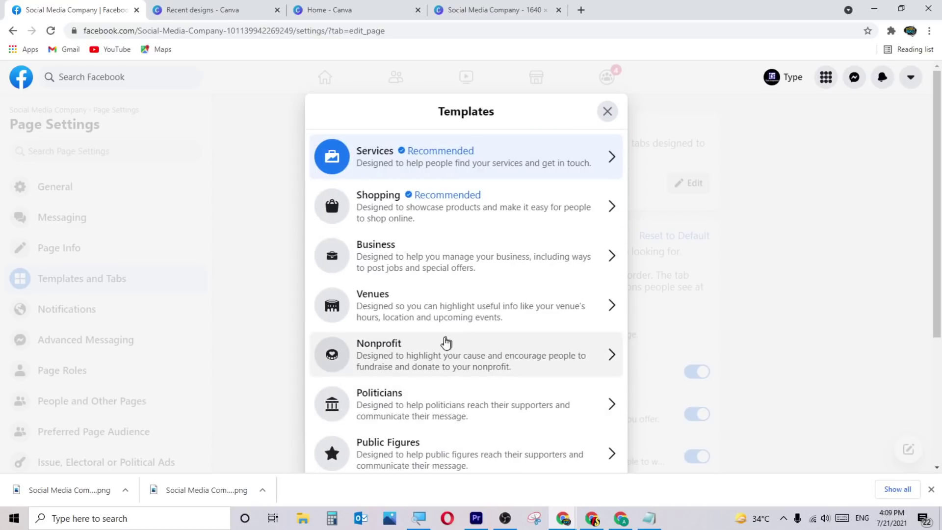
{"action": "left_click", "coordinate": [429, 403]}
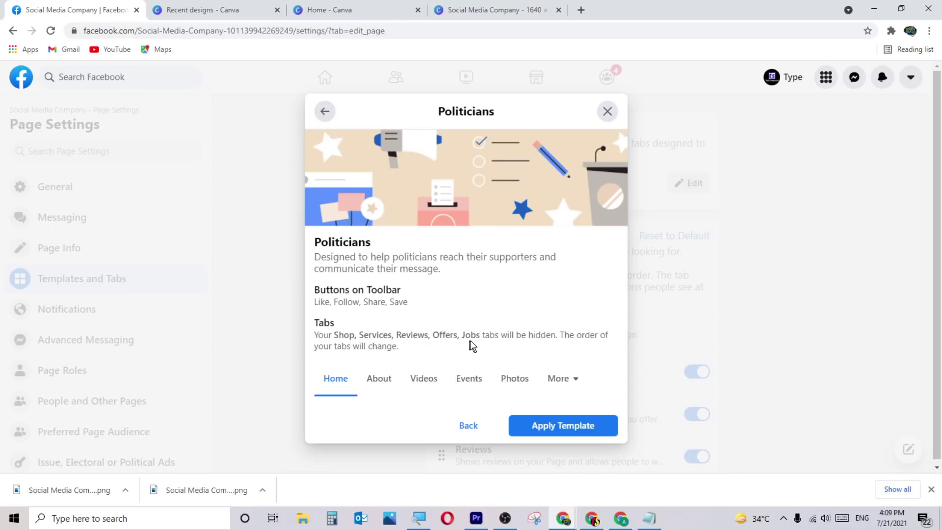
Preview the Public Figures template and return to the template list.
{"action": "left_click", "coordinate": [469, 426]}
{"action": "scroll", "coordinate": [463, 385], "scroll_direction": "down", "scroll_amount": 2}
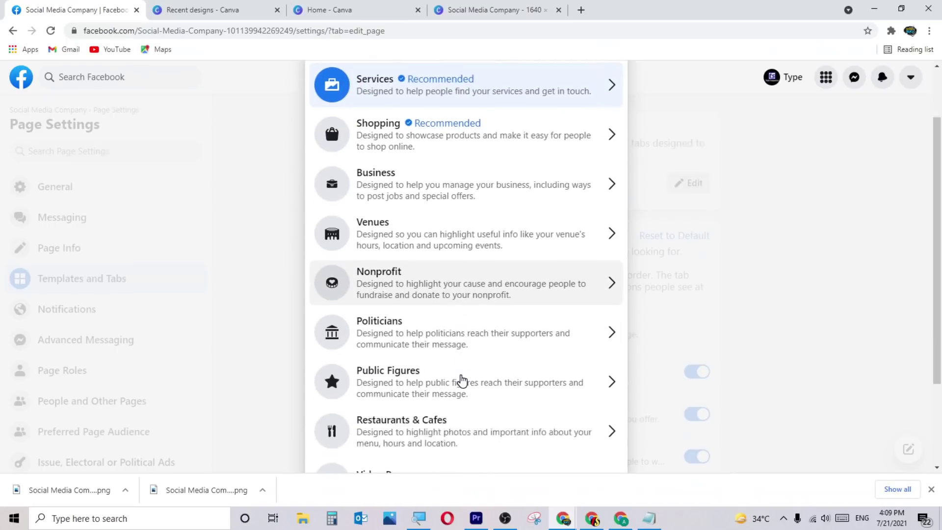
{"action": "left_click", "coordinate": [448, 348]}
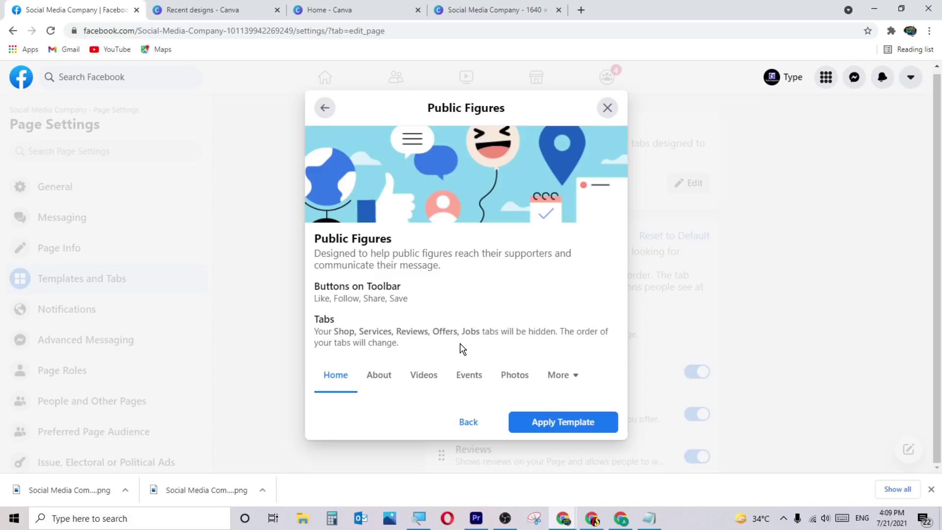
{"action": "left_click", "coordinate": [468, 421]}
{"action": "scroll", "coordinate": [483, 378], "scroll_direction": "down", "scroll_amount": 3}
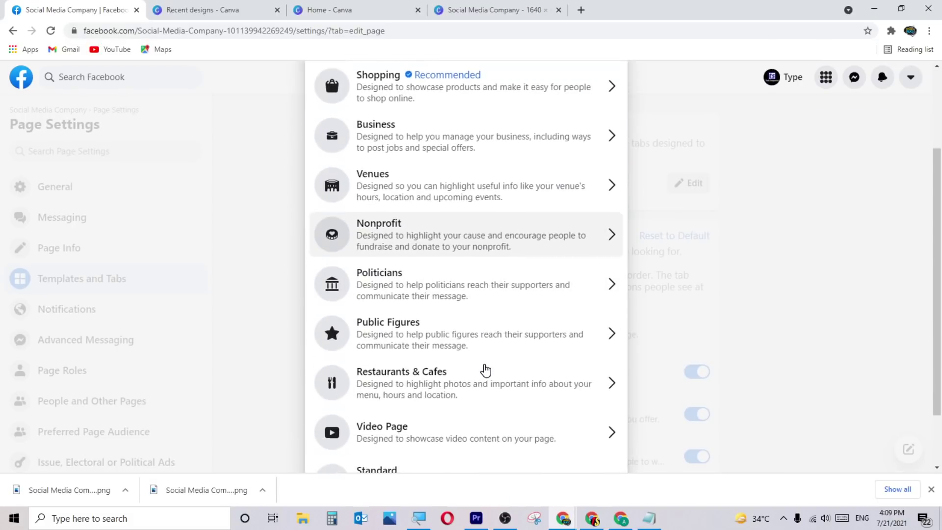
Preview Restaurants & Cafes, checking its Offers, Reviews, Photos, Videos and remaining tabs.
{"action": "left_click", "coordinate": [448, 389]}
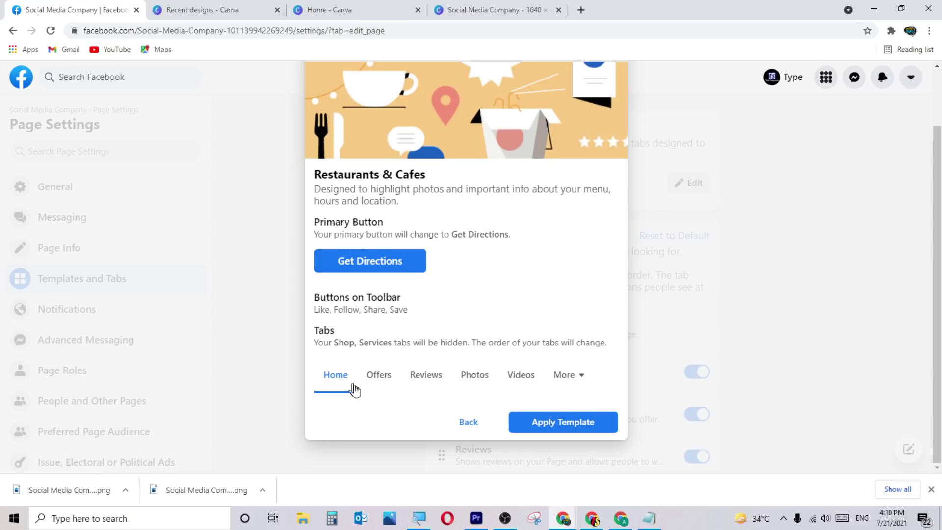
{"action": "left_click", "coordinate": [376, 381]}
{"action": "left_click", "coordinate": [426, 381]}
{"action": "left_click", "coordinate": [476, 381]}
{"action": "left_click", "coordinate": [528, 380]}
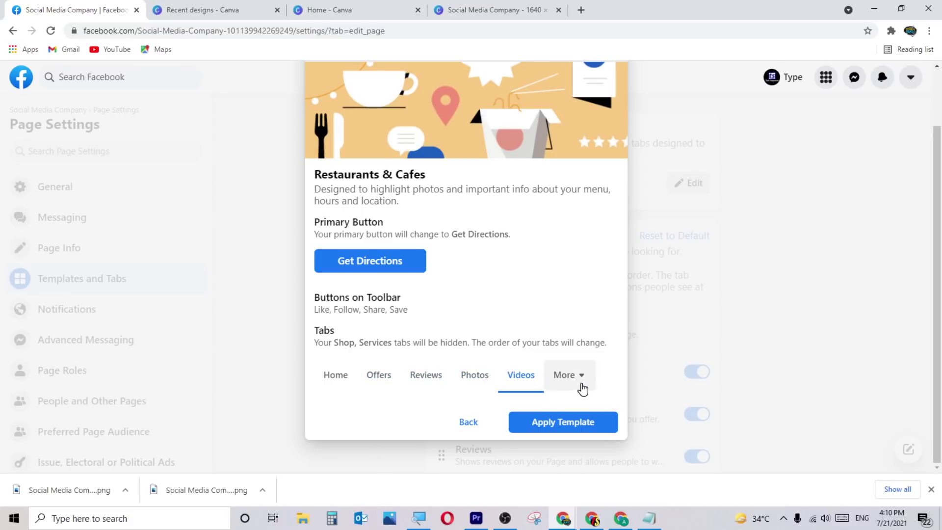
{"action": "left_click", "coordinate": [582, 389]}
{"action": "left_click", "coordinate": [515, 282]}
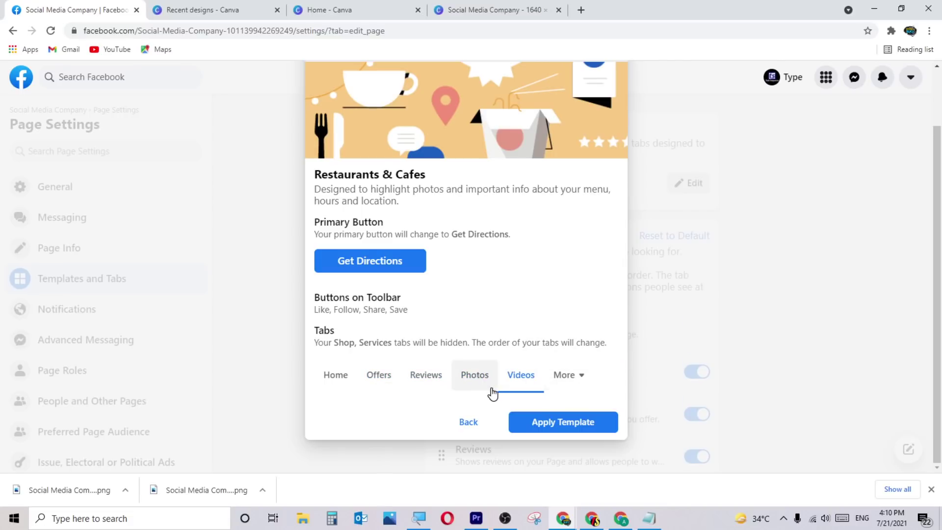
{"action": "left_click", "coordinate": [468, 422]}
Preview the Video Page template's Live, Videos, Groups and Events tabs.
{"action": "scroll", "coordinate": [474, 357], "scroll_direction": "down", "scroll_amount": 2}
{"action": "left_click", "coordinate": [428, 361]}
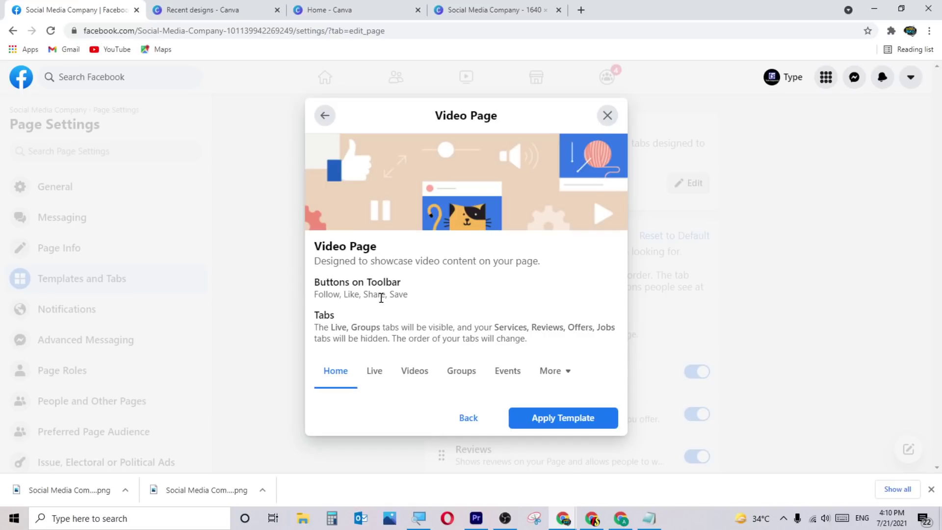
{"action": "left_click", "coordinate": [374, 373]}
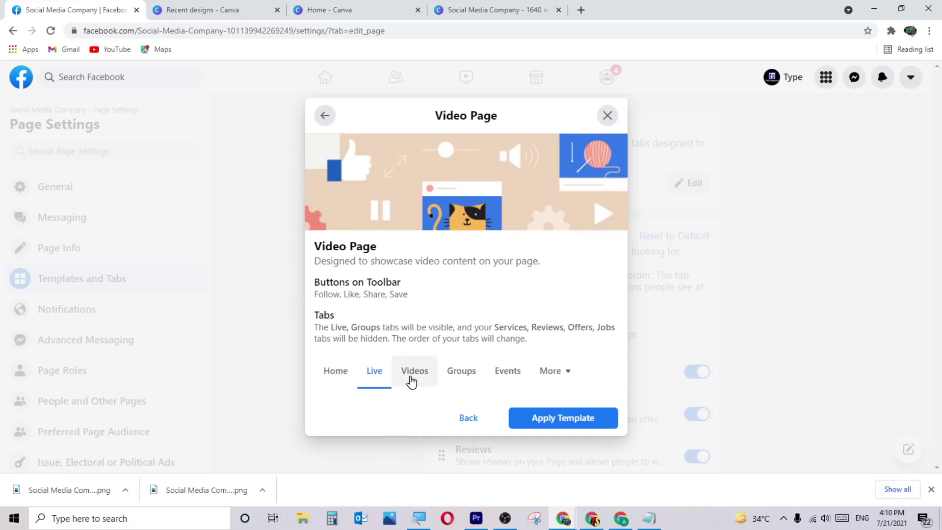
{"action": "left_click", "coordinate": [415, 372]}
{"action": "left_click", "coordinate": [461, 372]}
{"action": "left_click", "coordinate": [525, 374]}
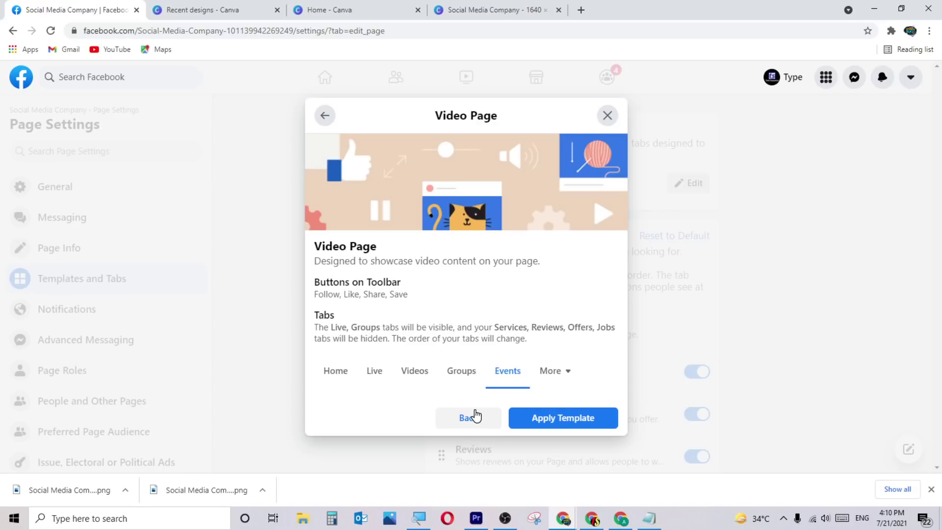
{"action": "left_click", "coordinate": [375, 373]}
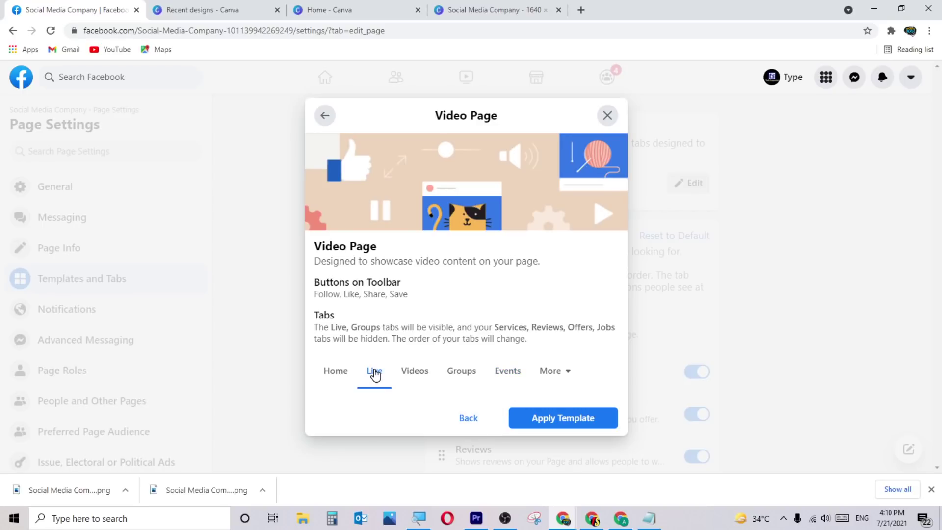
{"action": "left_click", "coordinate": [479, 420]}
Preview the Standard template and its remaining tabs without applying it.
{"action": "scroll", "coordinate": [471, 381], "scroll_direction": "down", "scroll_amount": 4}
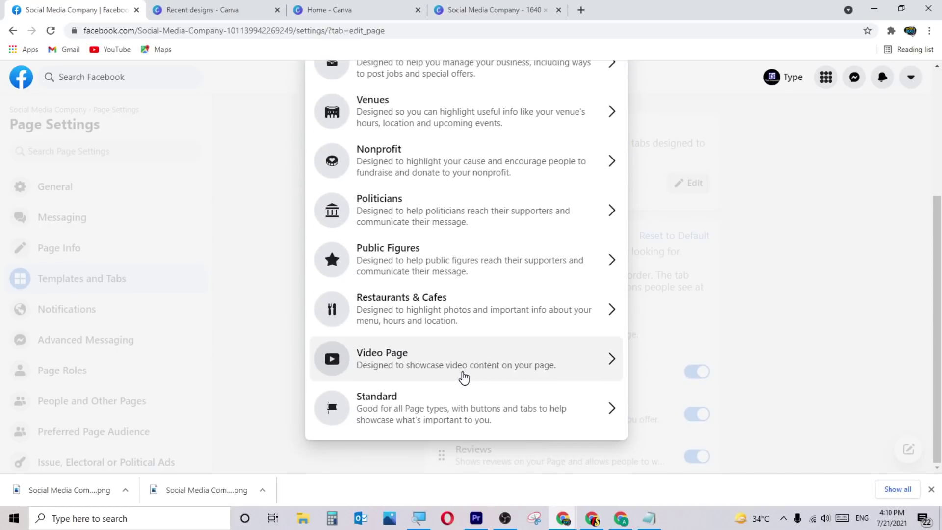
{"action": "left_click", "coordinate": [373, 402]}
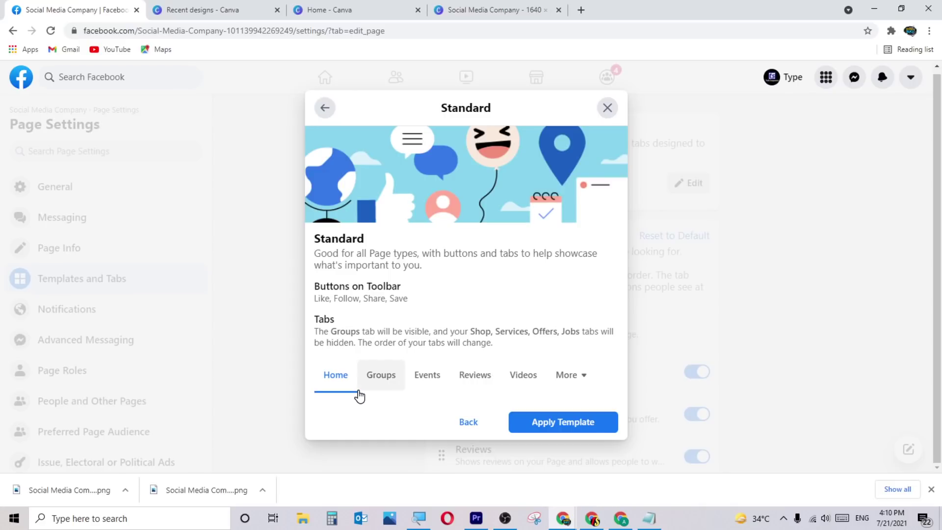
{"action": "left_click", "coordinate": [566, 380]}
{"action": "left_click", "coordinate": [385, 410]}
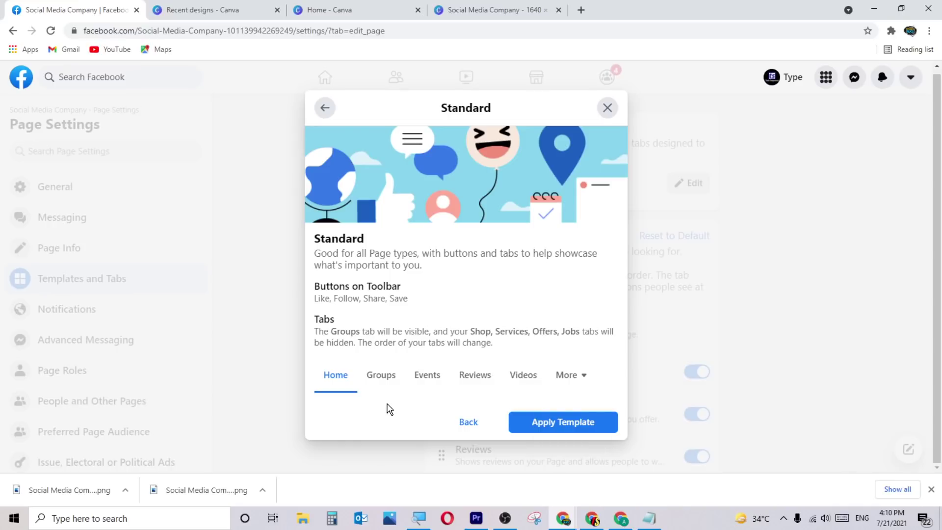
{"action": "left_click", "coordinate": [474, 421]}
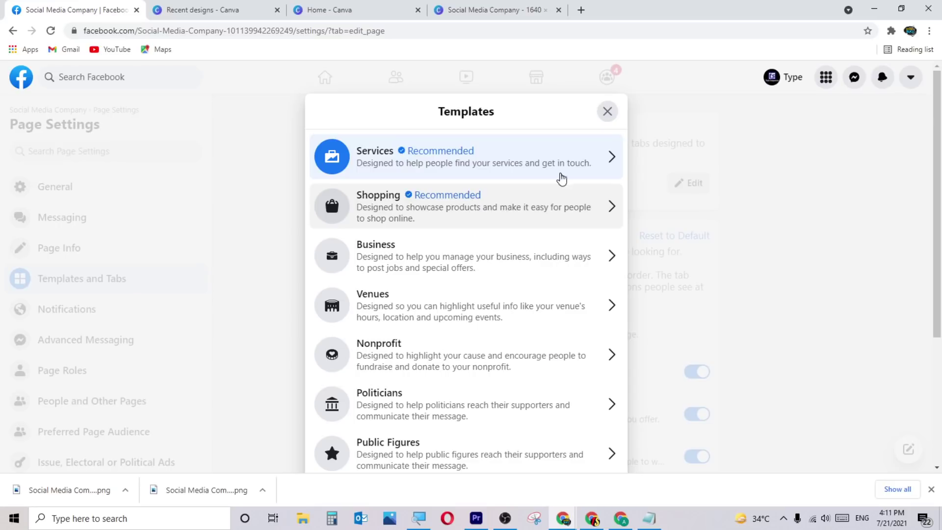
In Page notification settings, try the once-a-day scheduled option, then restore real-time notifications.
{"action": "left_click", "coordinate": [607, 112]}
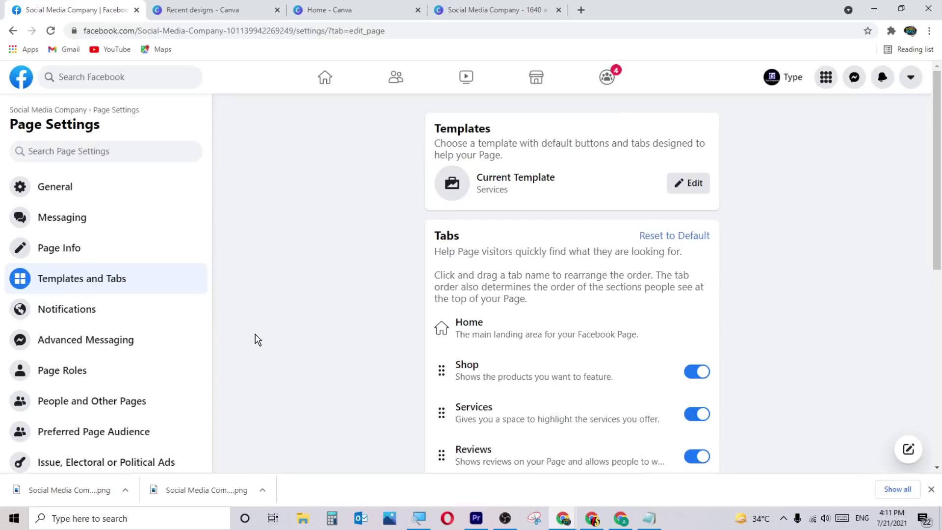
{"action": "left_click", "coordinate": [105, 310]}
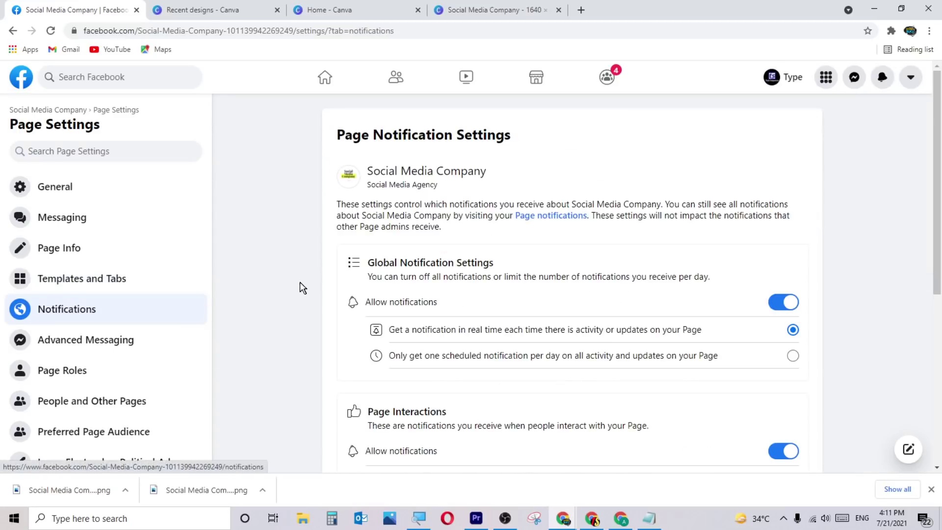
{"action": "scroll", "coordinate": [466, 297], "scroll_direction": "down", "scroll_amount": 1}
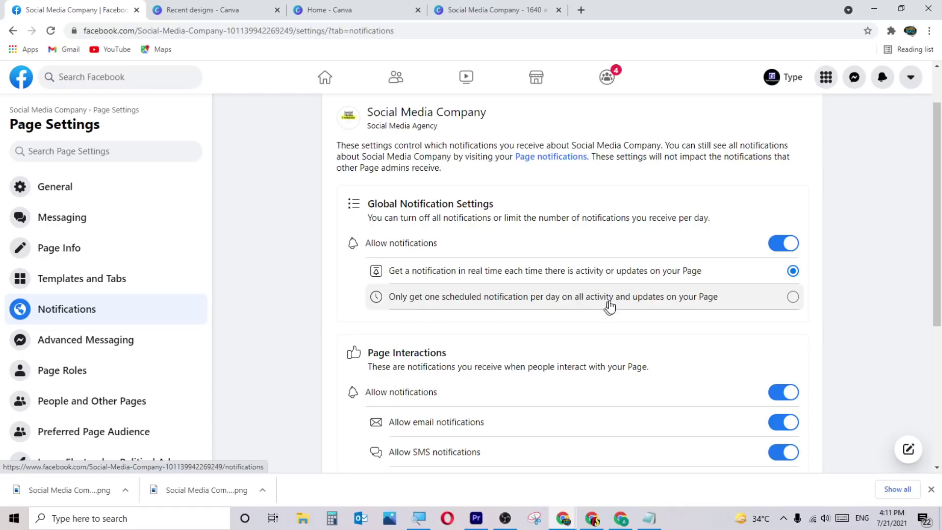
{"action": "left_click", "coordinate": [653, 297]}
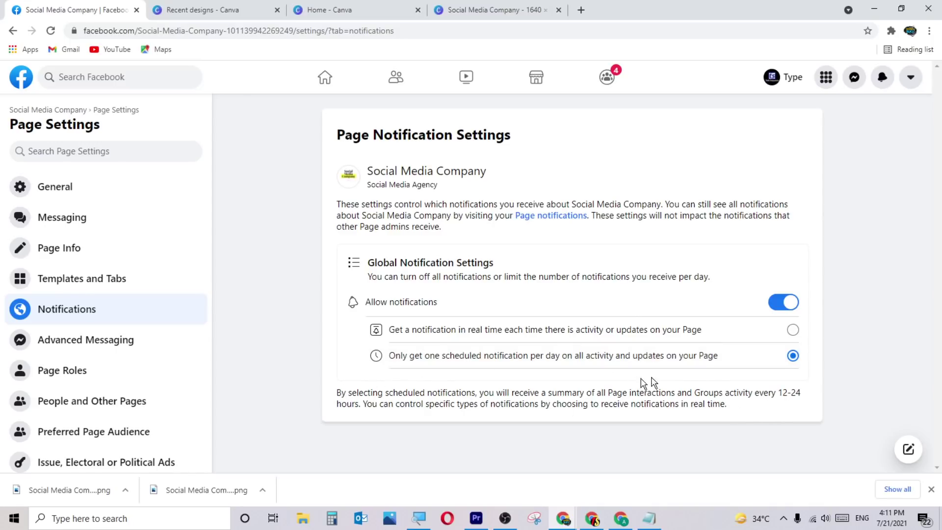
{"action": "left_click", "coordinate": [713, 330]}
Turn off email, SMS, New Messages, Check-in, Mention, Review and Post Comment alerts, then reveal more types.
{"action": "scroll", "coordinate": [573, 400], "scroll_direction": "down", "scroll_amount": 3}
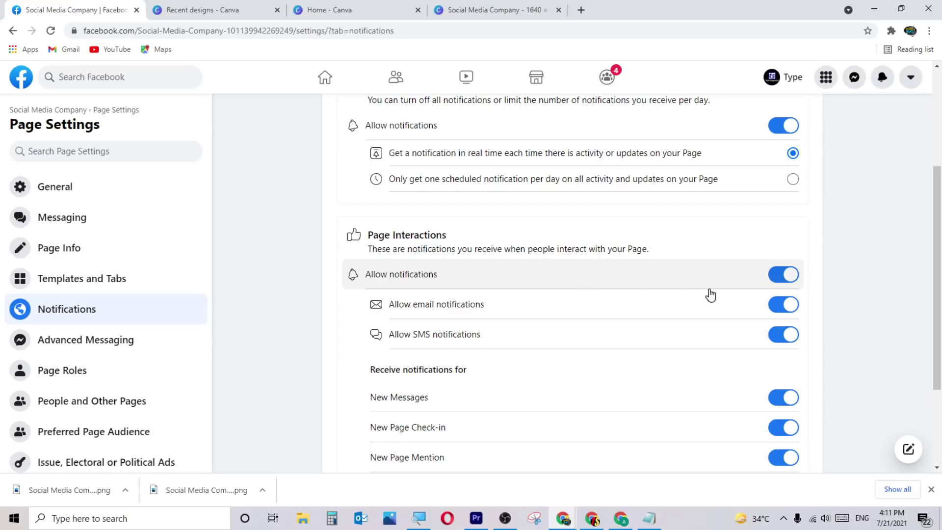
{"action": "left_click", "coordinate": [785, 302]}
{"action": "left_click", "coordinate": [784, 334]}
{"action": "scroll", "coordinate": [646, 360], "scroll_direction": "down", "scroll_amount": 3}
{"action": "left_click", "coordinate": [784, 265]}
{"action": "left_click", "coordinate": [787, 292]}
{"action": "left_click", "coordinate": [787, 324]}
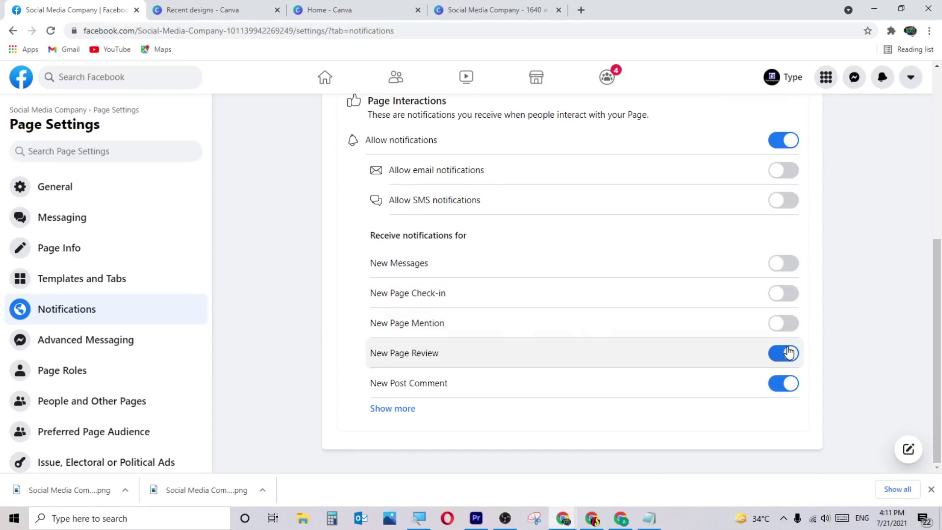
{"action": "left_click", "coordinate": [787, 353]}
{"action": "left_click", "coordinate": [784, 384]}
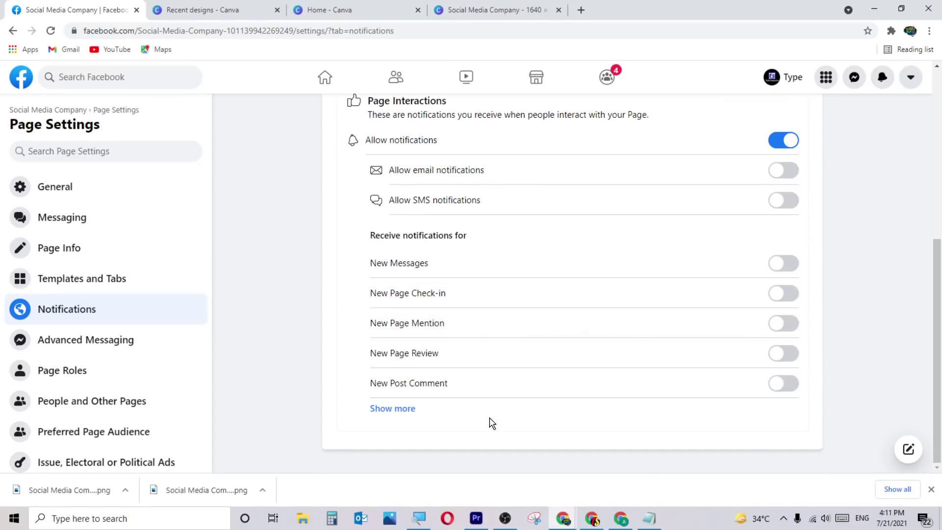
{"action": "left_click", "coordinate": [392, 411]}
Turn off the Likes, Subscribers, Shares, Followers and Edits to Comments and Posts notifications.
{"action": "scroll", "coordinate": [564, 402], "scroll_direction": "down", "scroll_amount": 3}
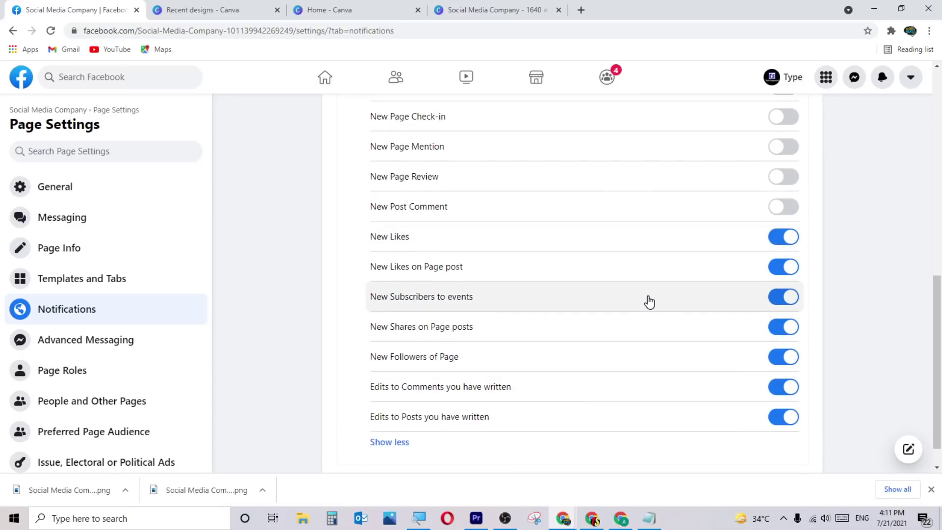
{"action": "left_click", "coordinate": [795, 237]}
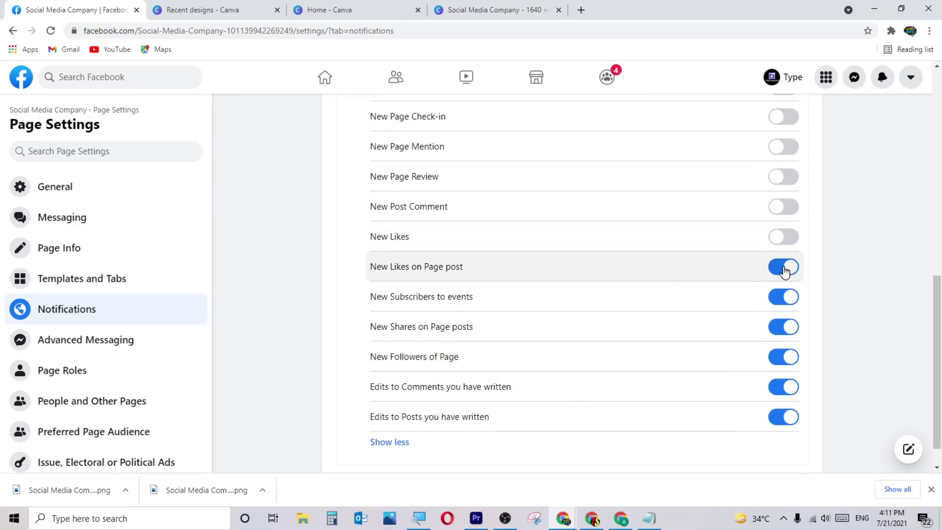
{"action": "left_click", "coordinate": [783, 269]}
{"action": "left_click", "coordinate": [784, 298]}
{"action": "left_click", "coordinate": [783, 327]}
{"action": "left_click", "coordinate": [783, 358]}
{"action": "left_click", "coordinate": [783, 387]}
{"action": "left_click", "coordinate": [784, 417]}
Turn Edits, Followers, Shares, Subscribers, Likes, Post Comment and Page Review notifications back on.
{"action": "left_click", "coordinate": [784, 417]}
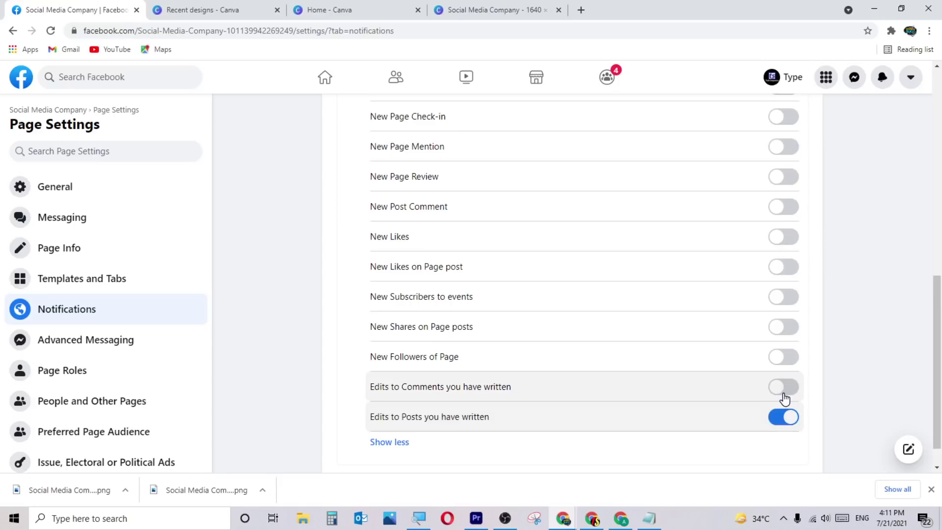
{"action": "left_click", "coordinate": [783, 386]}
{"action": "left_click", "coordinate": [783, 356]}
{"action": "left_click", "coordinate": [783, 326]}
{"action": "left_click", "coordinate": [783, 297]}
{"action": "left_click", "coordinate": [784, 267]}
{"action": "left_click", "coordinate": [783, 236]}
{"action": "left_click", "coordinate": [784, 206]}
{"action": "left_click", "coordinate": [783, 177]}
Turn the email and SMS notifications for Page interactions back on.
{"action": "scroll", "coordinate": [805, 314], "scroll_direction": "up", "scroll_amount": 5}
{"action": "left_click", "coordinate": [783, 228]}
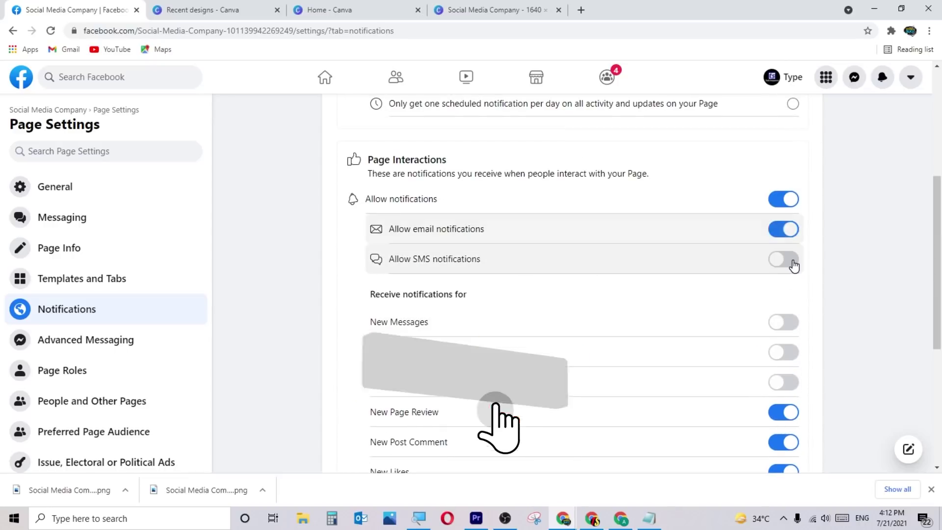
{"action": "left_click", "coordinate": [784, 259]}
{"action": "scroll", "coordinate": [569, 361], "scroll_direction": "down", "scroll_amount": 3}
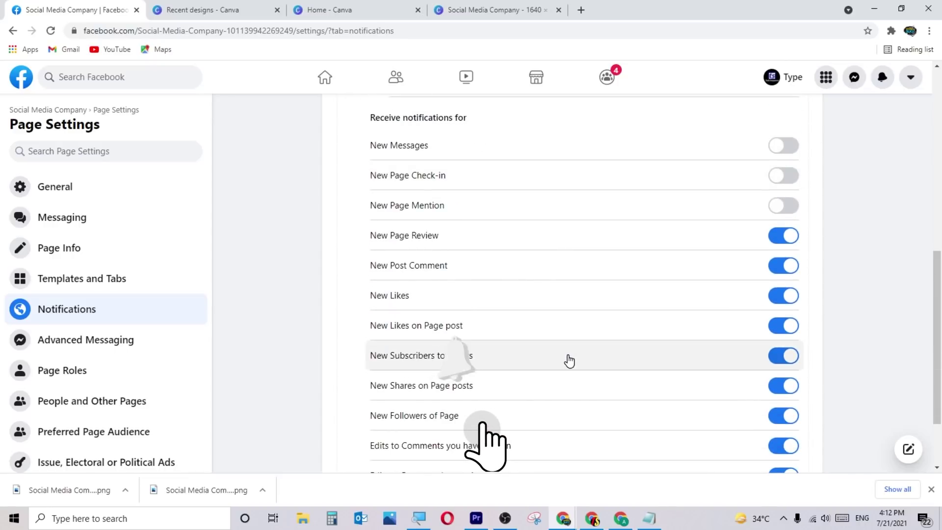
{"action": "scroll", "coordinate": [569, 361], "scroll_direction": "up", "scroll_amount": 5}
{"action": "scroll", "coordinate": [569, 355], "scroll_direction": "up", "scroll_amount": 1}
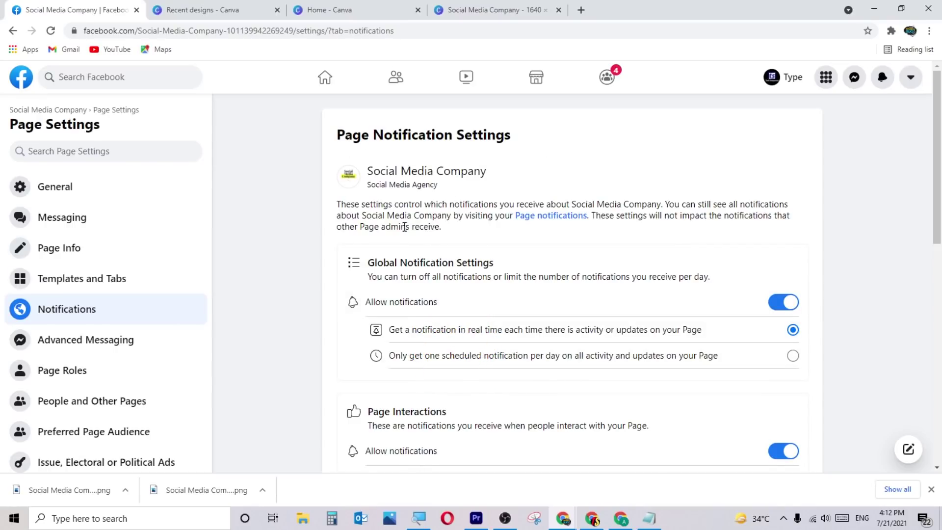
Scroll through Advanced Messaging, which shows no connected apps and no whitelisted domains.
{"action": "left_click", "coordinate": [118, 340]}
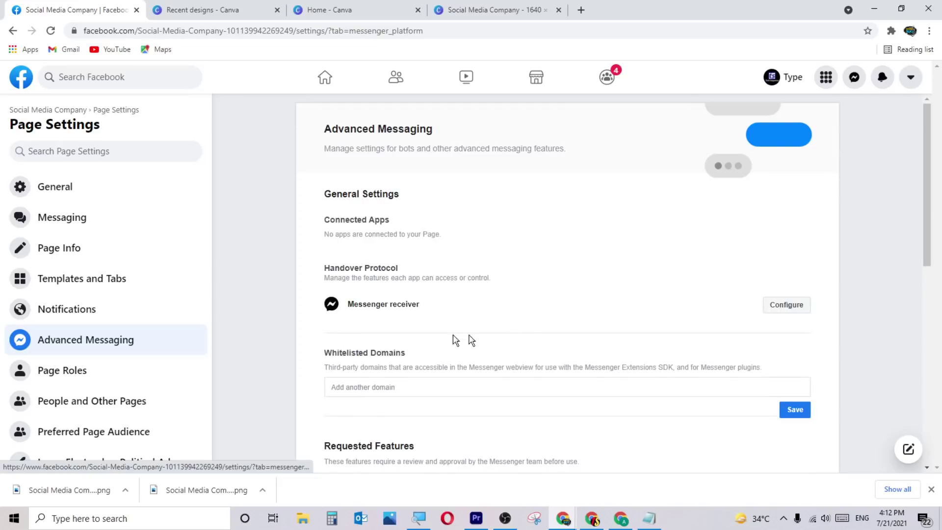
{"action": "scroll", "coordinate": [526, 331], "scroll_direction": "down", "scroll_amount": 2}
{"action": "scroll", "coordinate": [528, 332], "scroll_direction": "down", "scroll_amount": 4}
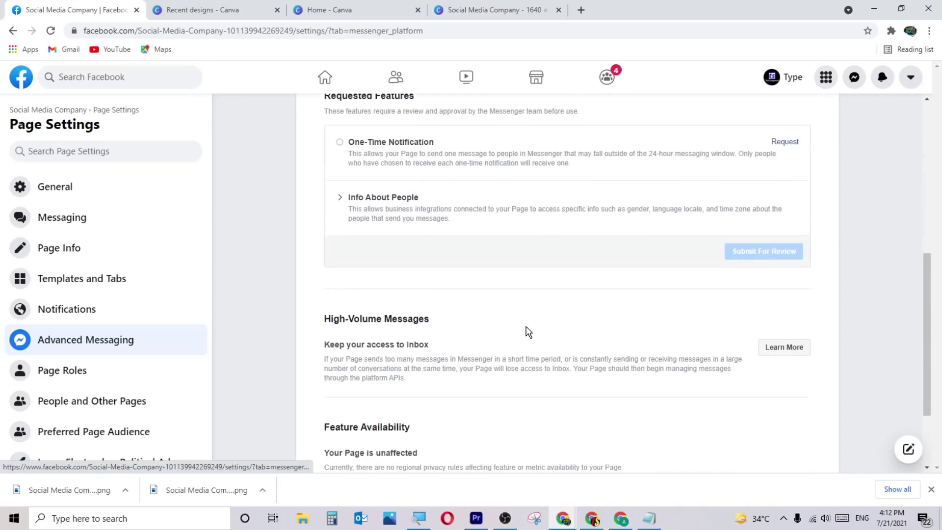
{"action": "scroll", "coordinate": [528, 332], "scroll_direction": "up", "scroll_amount": 6}
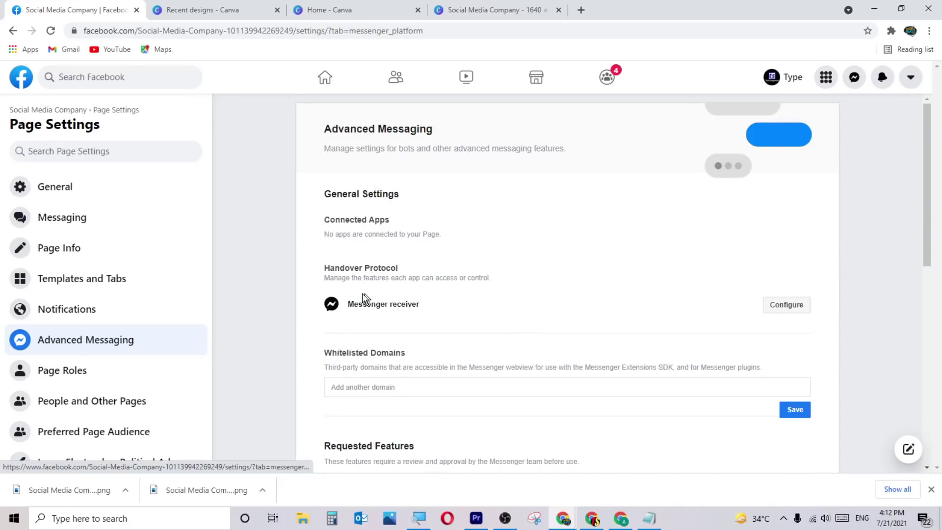
{"action": "scroll", "coordinate": [532, 314], "scroll_direction": "down", "scroll_amount": 7}
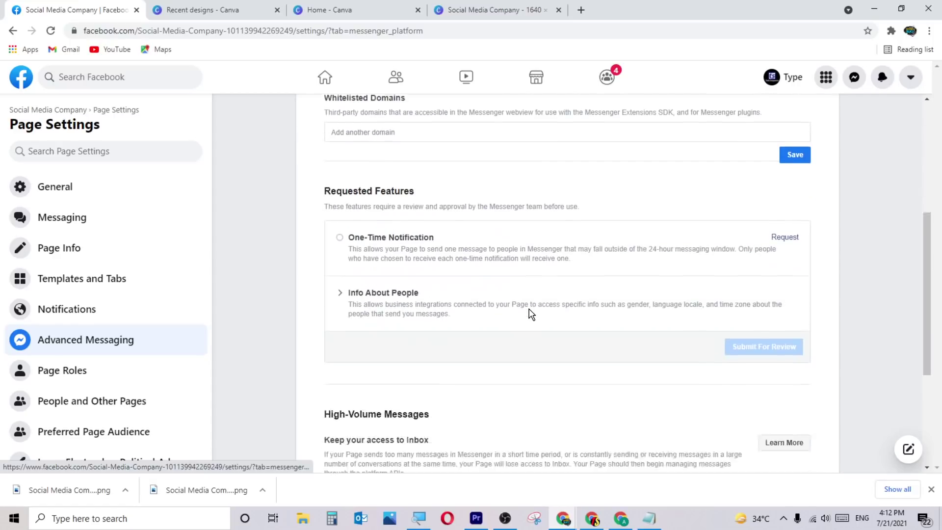
{"action": "scroll", "coordinate": [531, 314], "scroll_direction": "up", "scroll_amount": 3}
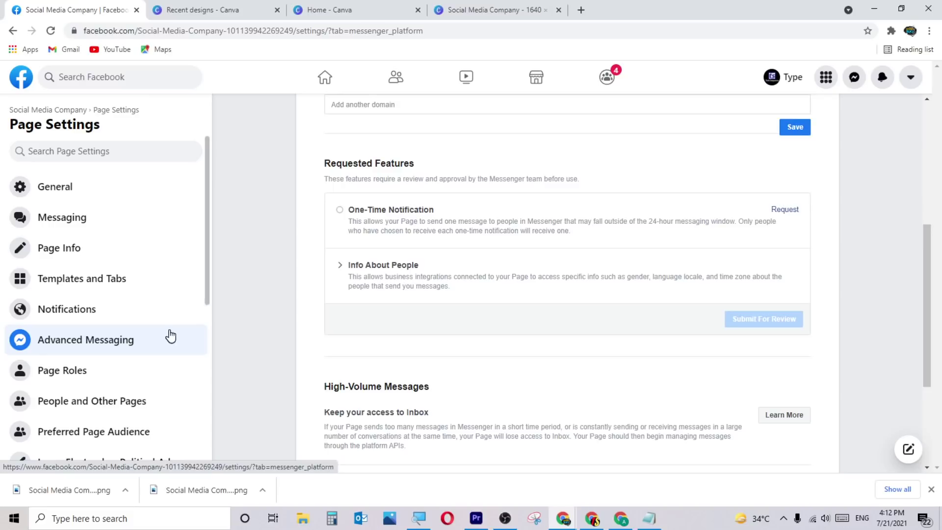
{"action": "scroll", "coordinate": [516, 313], "scroll_direction": "up", "scroll_amount": 6}
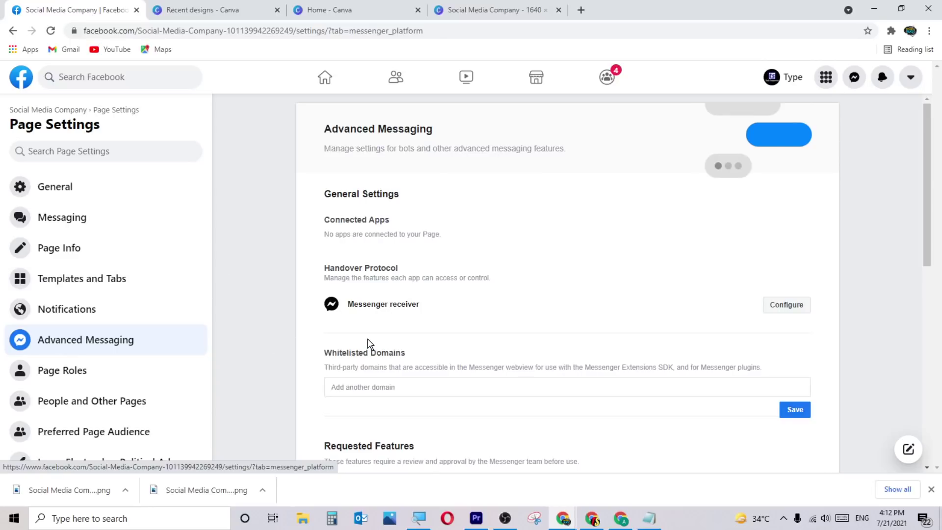
Open Page Roles and view the assignable roles, keeping Editor for new people.
{"action": "left_click", "coordinate": [93, 376]}
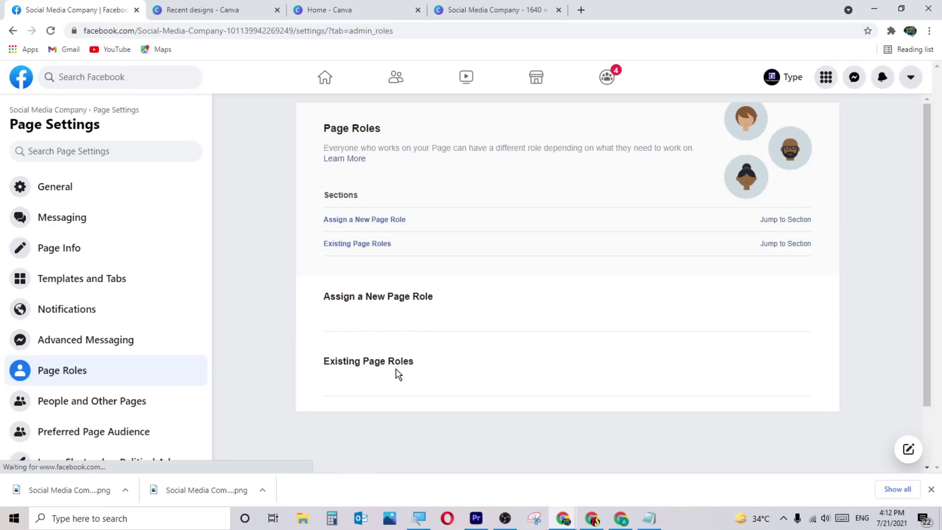
{"action": "scroll", "coordinate": [421, 373], "scroll_direction": "down", "scroll_amount": 2}
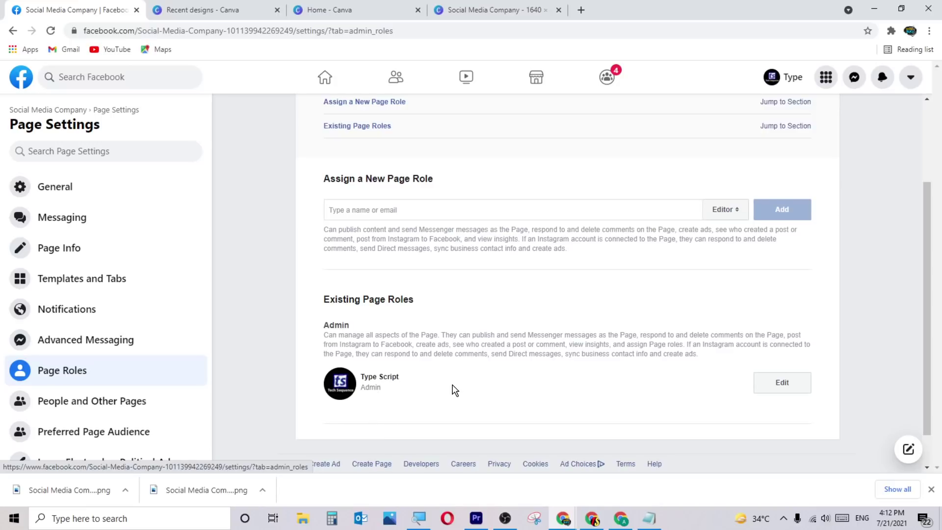
{"action": "scroll", "coordinate": [453, 390], "scroll_direction": "up", "scroll_amount": 2}
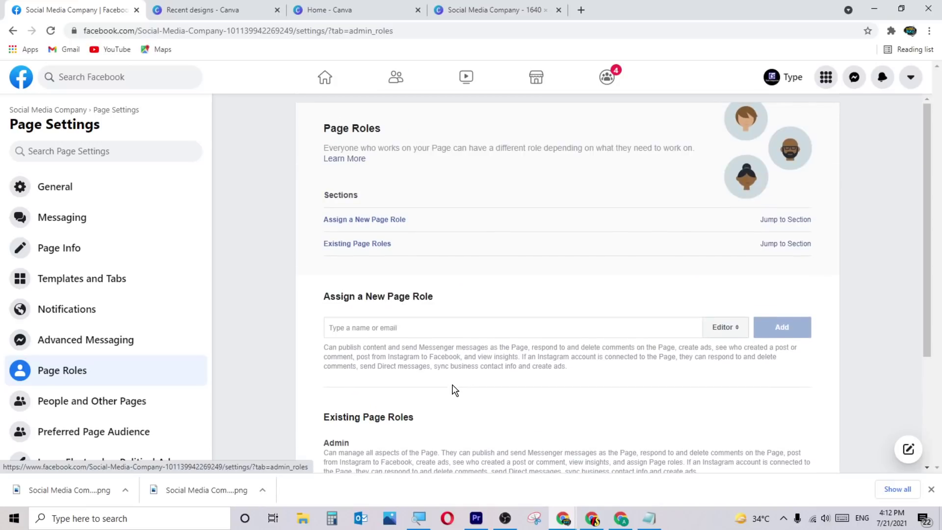
{"action": "left_click", "coordinate": [716, 332]}
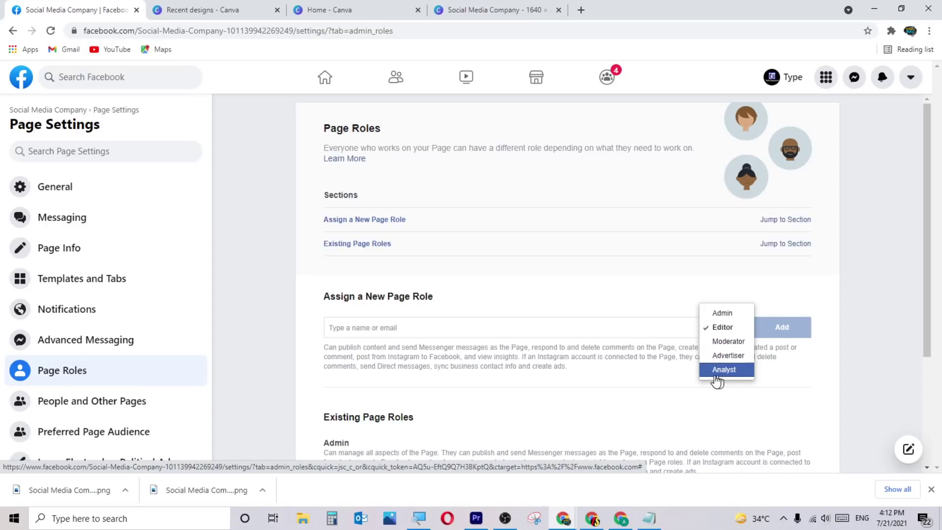
{"action": "left_click", "coordinate": [570, 380]}
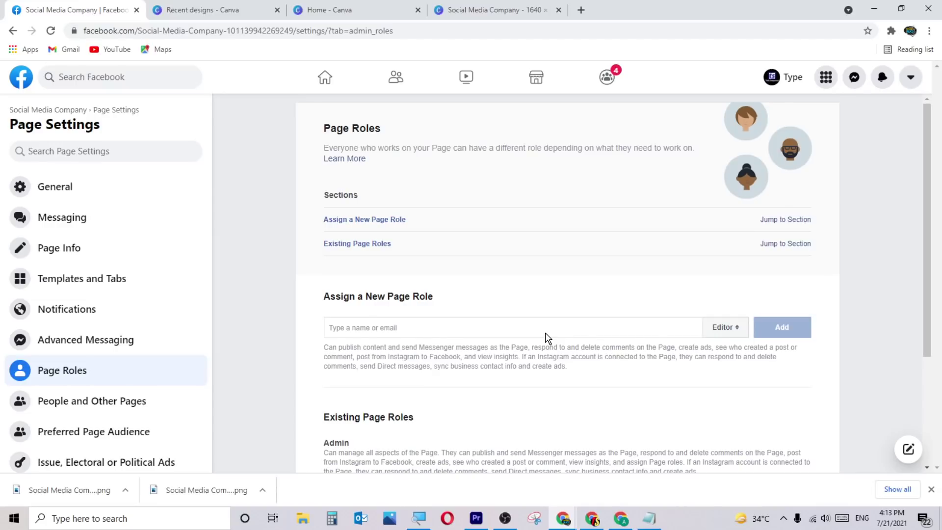
Review the existing Admin, recheck the role options and leave Editor selected.
{"action": "scroll", "coordinate": [548, 339], "scroll_direction": "down", "scroll_amount": 1}
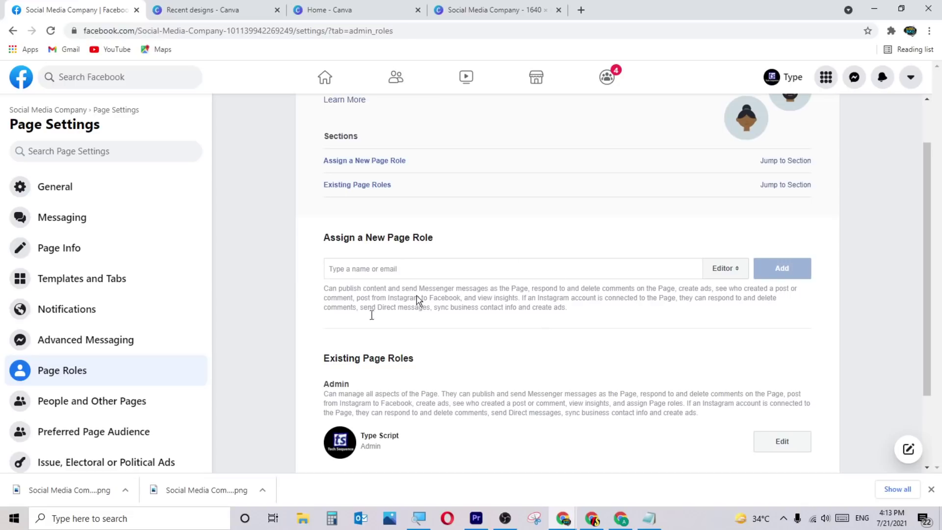
{"action": "scroll", "coordinate": [520, 397], "scroll_direction": "down", "scroll_amount": 2}
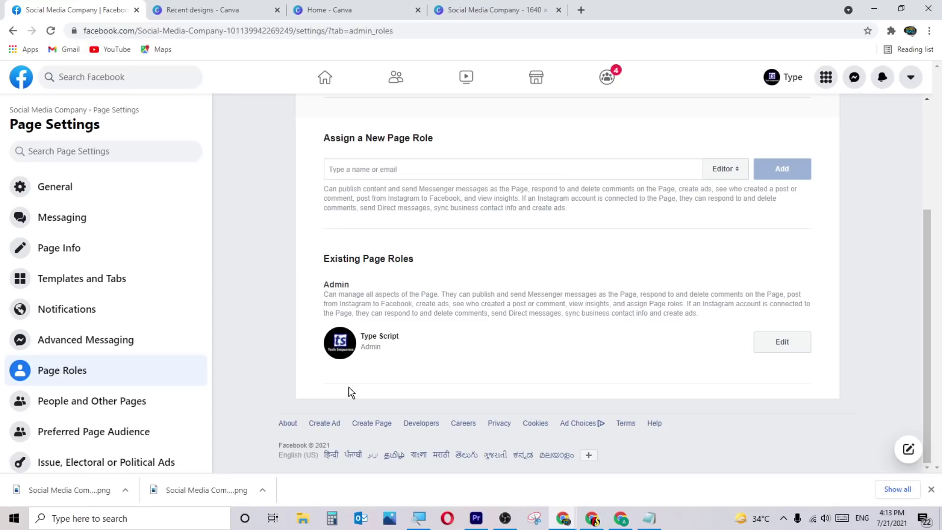
{"action": "scroll", "coordinate": [628, 331], "scroll_direction": "up", "scroll_amount": 2}
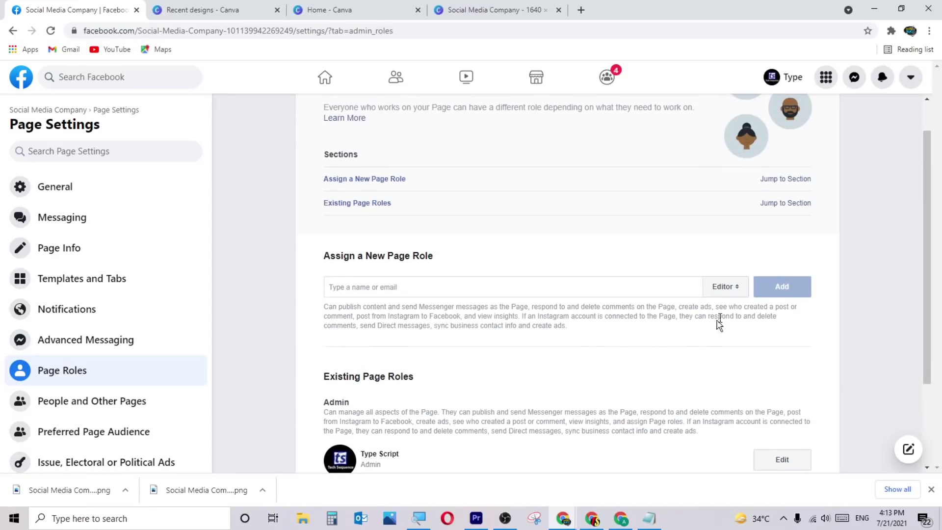
{"action": "left_click", "coordinate": [734, 293]}
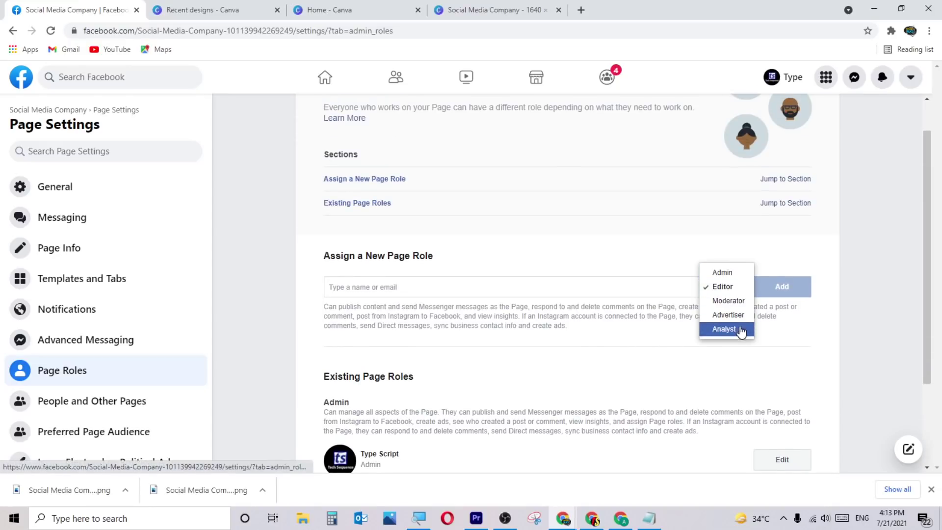
{"action": "left_click", "coordinate": [549, 346]}
{"action": "scroll", "coordinate": [143, 367], "scroll_direction": "down", "scroll_amount": 4}
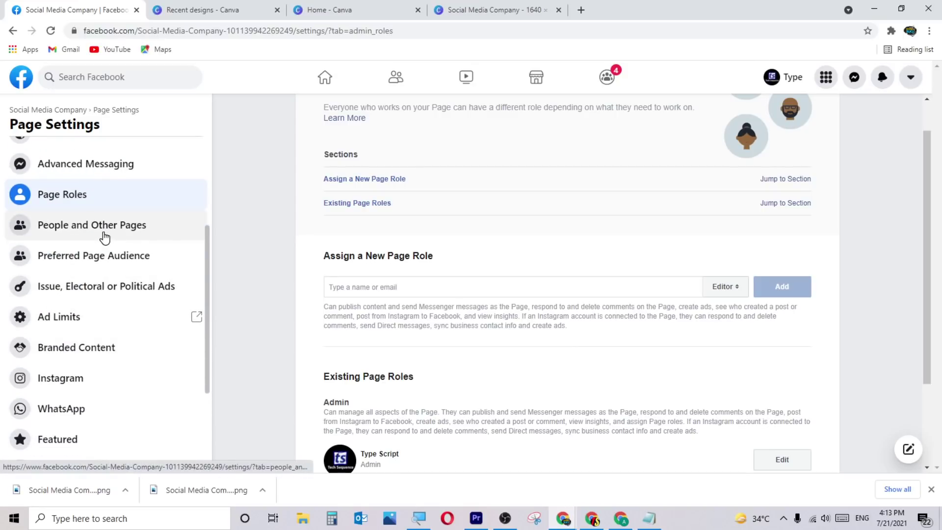
Open People and Other Pages and show the Banned People and Pages list.
{"action": "left_click", "coordinate": [123, 231]}
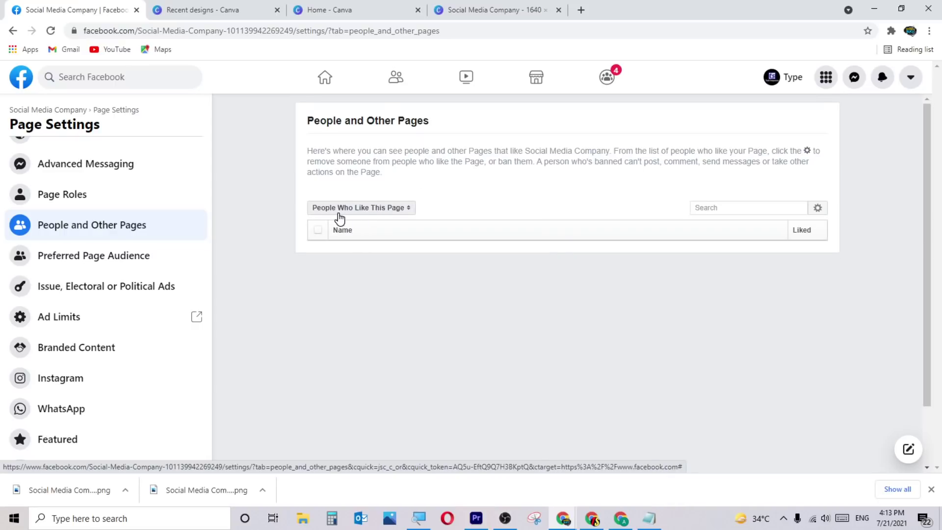
{"action": "left_click", "coordinate": [390, 212]}
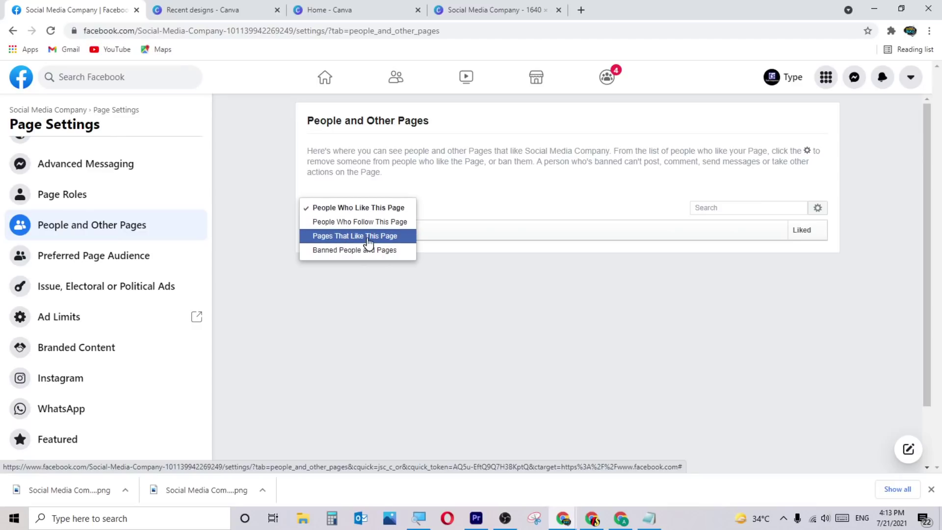
{"action": "left_click", "coordinate": [393, 251]}
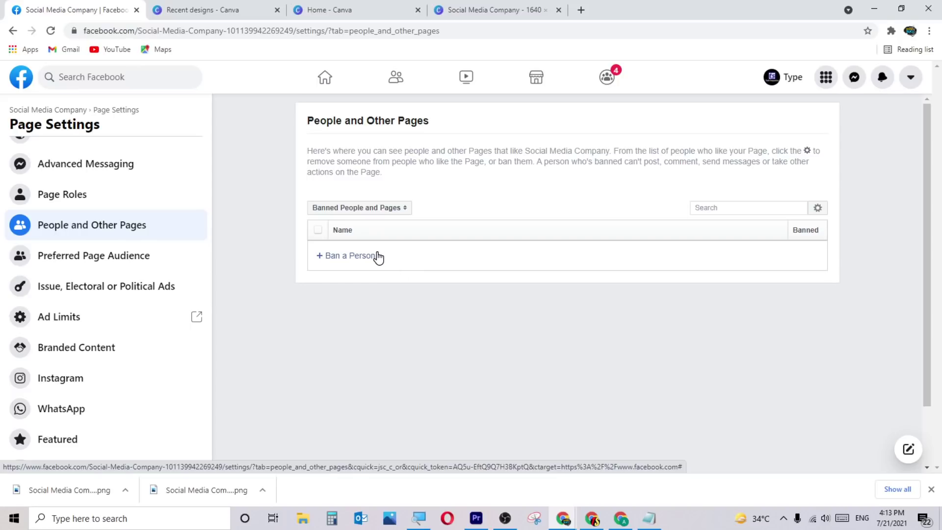
Switch the list to Pages That Like This Page, then open Preferred Page Audience.
{"action": "left_click", "coordinate": [372, 208]}
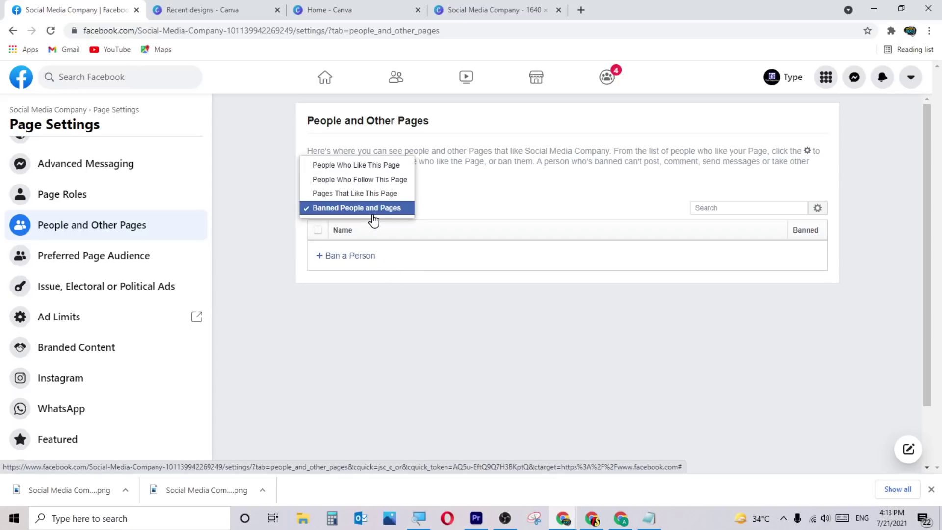
{"action": "left_click", "coordinate": [371, 193]}
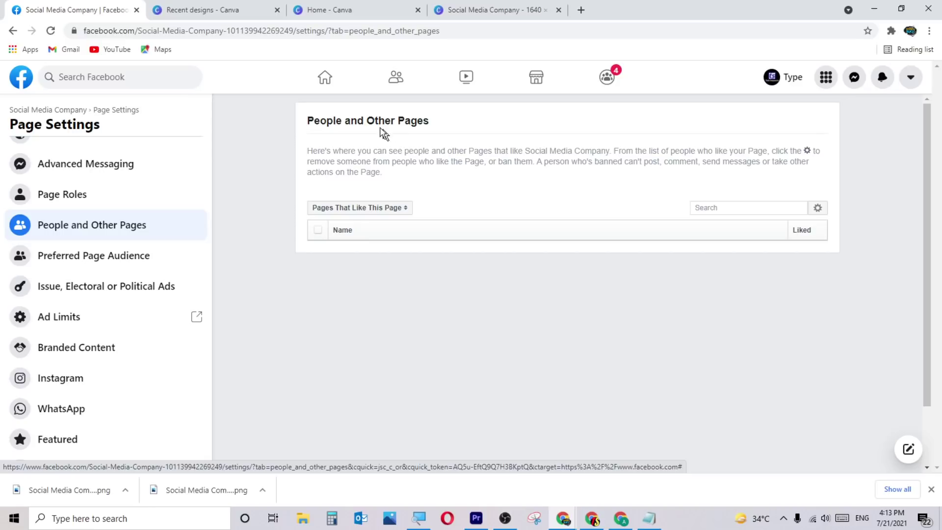
{"action": "left_click", "coordinate": [96, 253]}
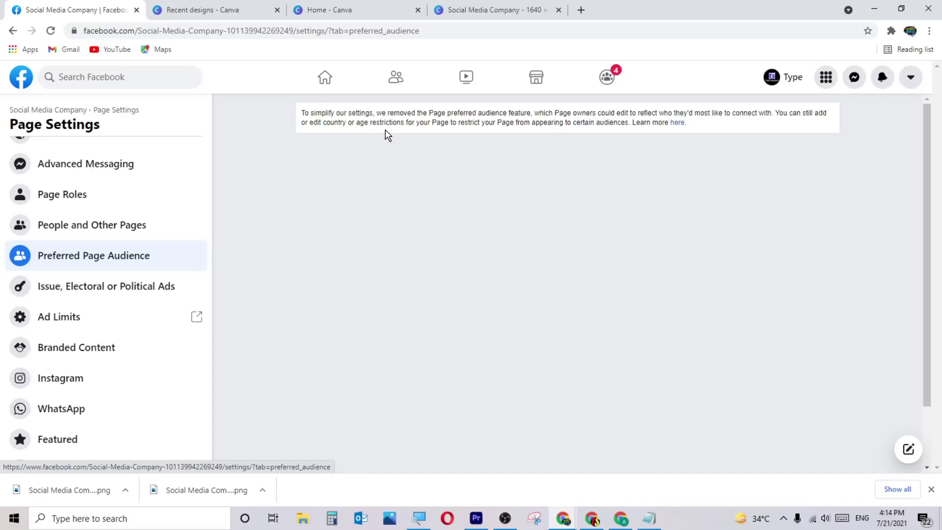
Open the Issue, Electoral or Political Ads settings and read through its requirements.
{"action": "left_click", "coordinate": [78, 295]}
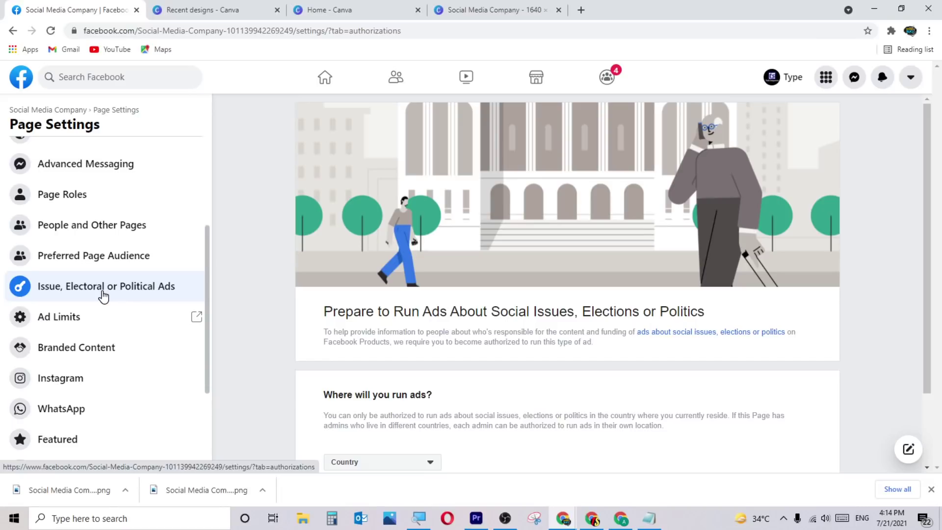
{"action": "scroll", "coordinate": [323, 299], "scroll_direction": "down", "scroll_amount": 2}
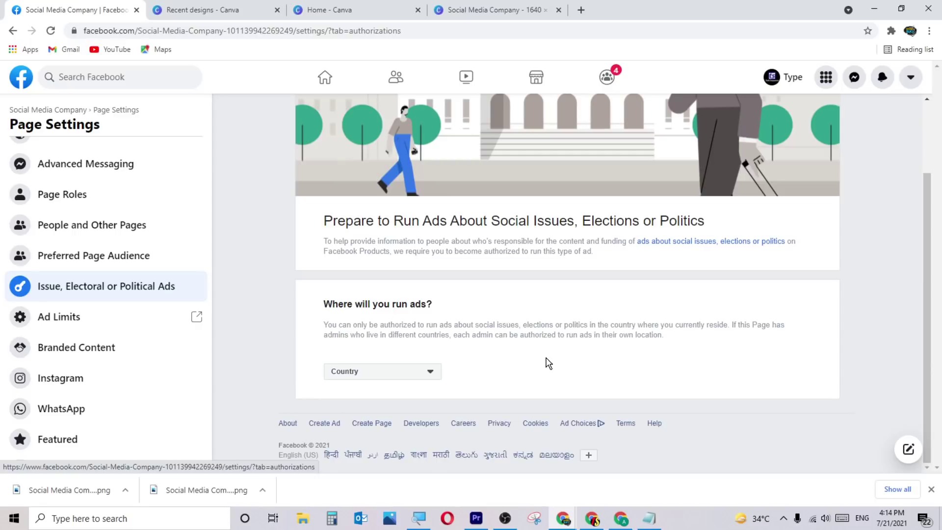
{"action": "scroll", "coordinate": [514, 360], "scroll_direction": "up", "scroll_amount": 2}
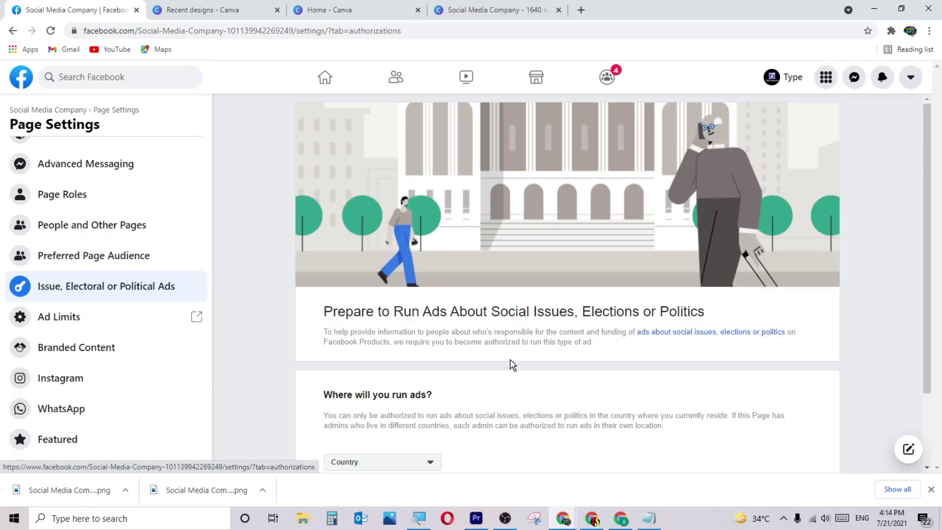
{"action": "scroll", "coordinate": [512, 365], "scroll_direction": "down", "scroll_amount": 2}
{"action": "scroll", "coordinate": [508, 360], "scroll_direction": "up", "scroll_amount": 2}
{"action": "scroll", "coordinate": [527, 366], "scroll_direction": "down", "scroll_amount": 2}
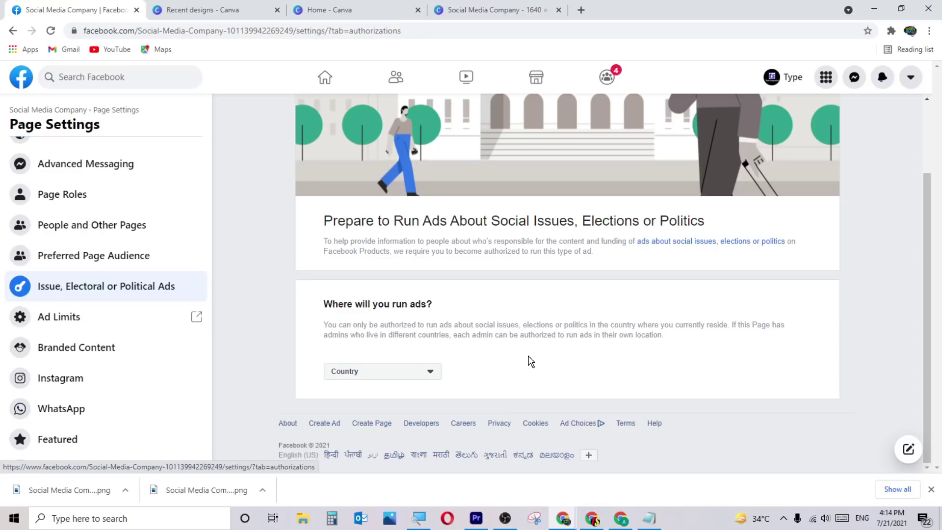
{"action": "scroll", "coordinate": [525, 352], "scroll_direction": "up", "scroll_amount": 1}
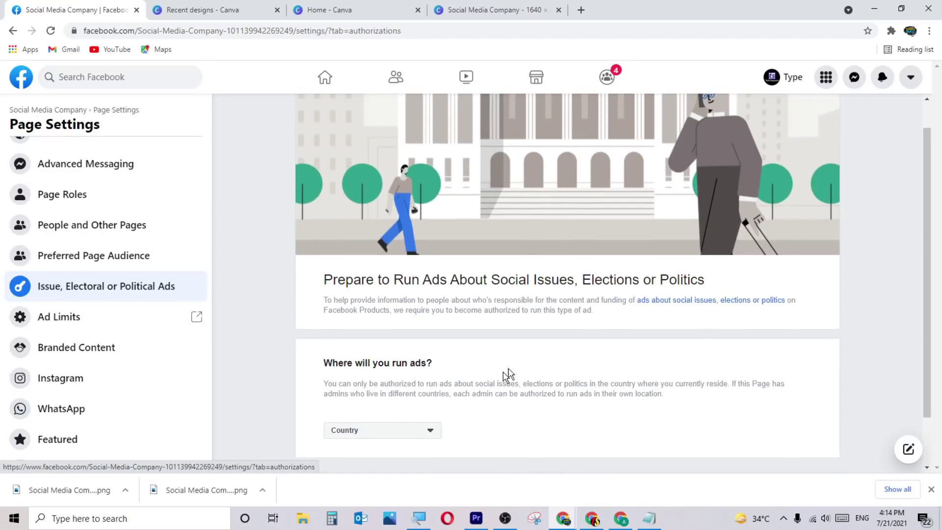
View the Country dropdown choices for running ads, then close it.
{"action": "left_click", "coordinate": [410, 433]}
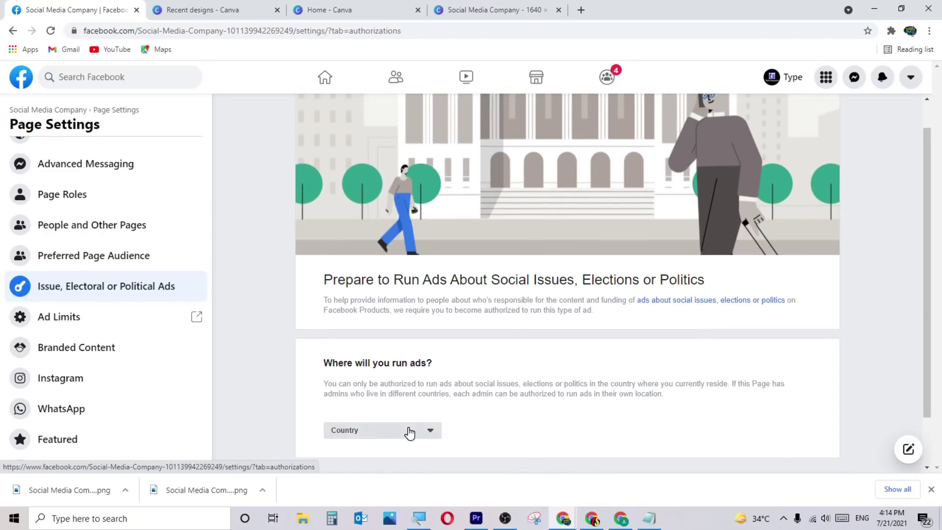
{"action": "left_click", "coordinate": [518, 376]}
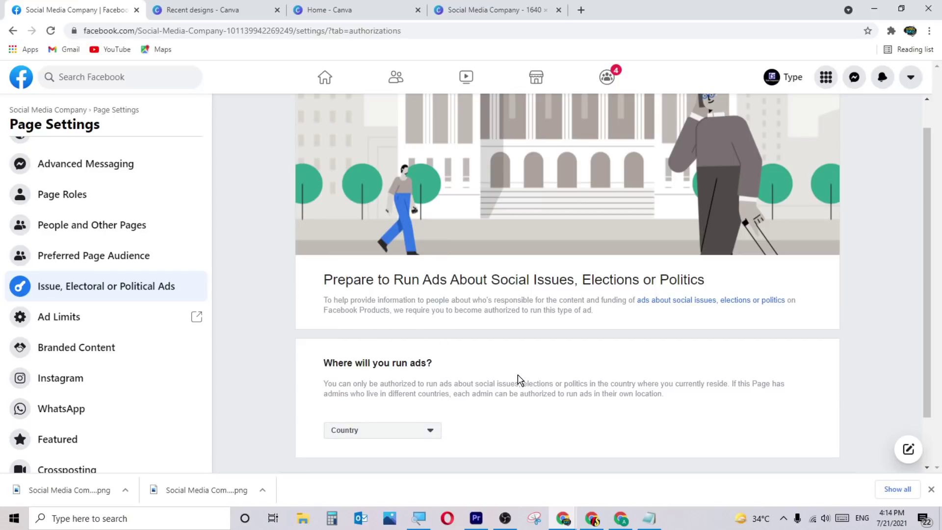
{"action": "scroll", "coordinate": [518, 377], "scroll_direction": "down", "scroll_amount": 1}
{"action": "scroll", "coordinate": [519, 379], "scroll_direction": "up", "scroll_amount": 2}
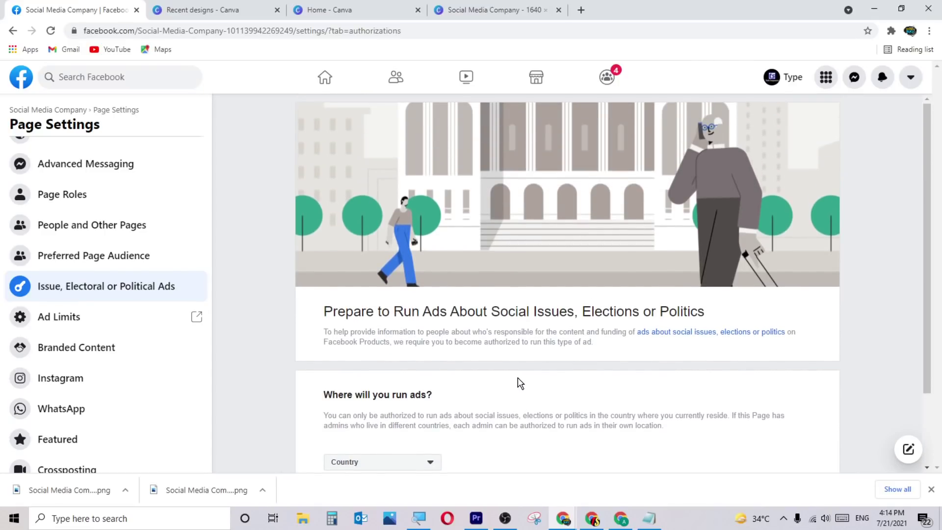
{"action": "scroll", "coordinate": [518, 379], "scroll_direction": "down", "scroll_amount": 2}
{"action": "scroll", "coordinate": [518, 379], "scroll_direction": "up", "scroll_amount": 1}
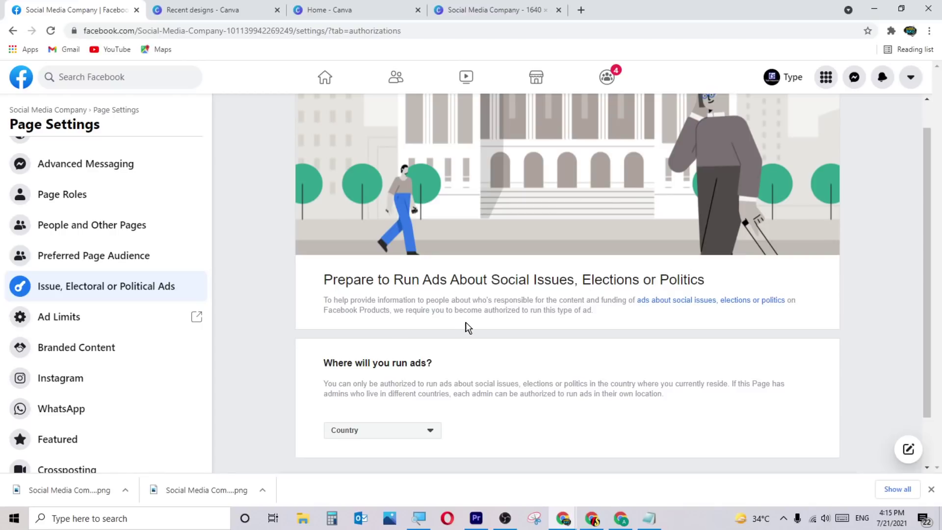
Reload the political ads settings, then open Branded Content in Creator Studio.
{"action": "left_click", "coordinate": [60, 293]}
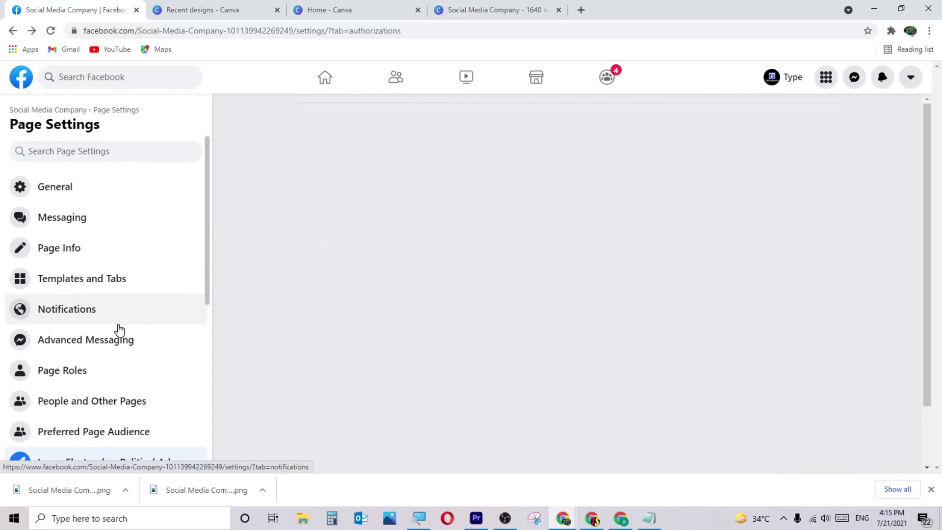
{"action": "scroll", "coordinate": [129, 398], "scroll_direction": "down", "scroll_amount": 3}
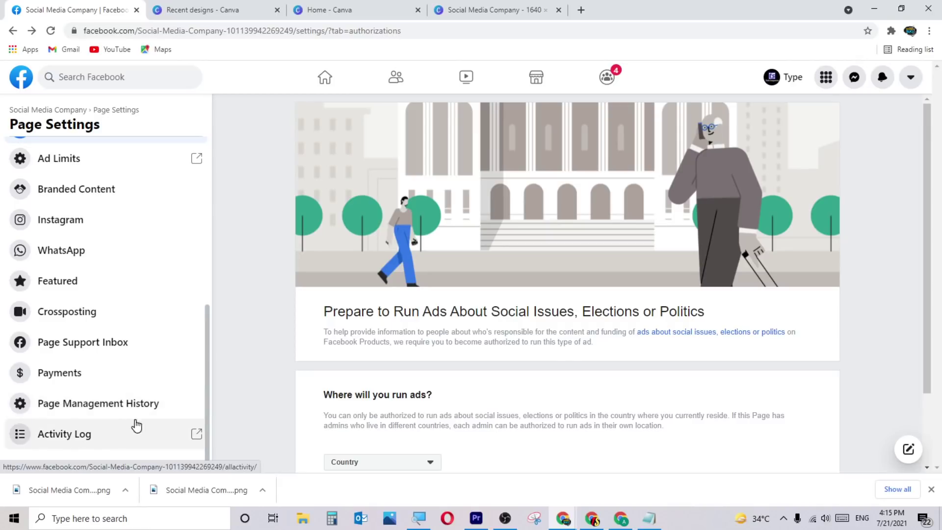
{"action": "scroll", "coordinate": [143, 387], "scroll_direction": "up", "scroll_amount": 3}
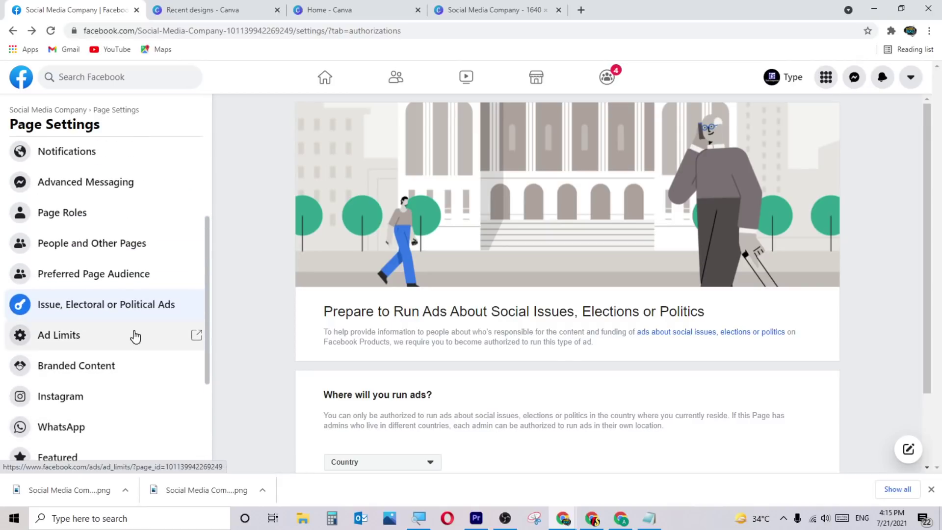
{"action": "left_click", "coordinate": [116, 366]}
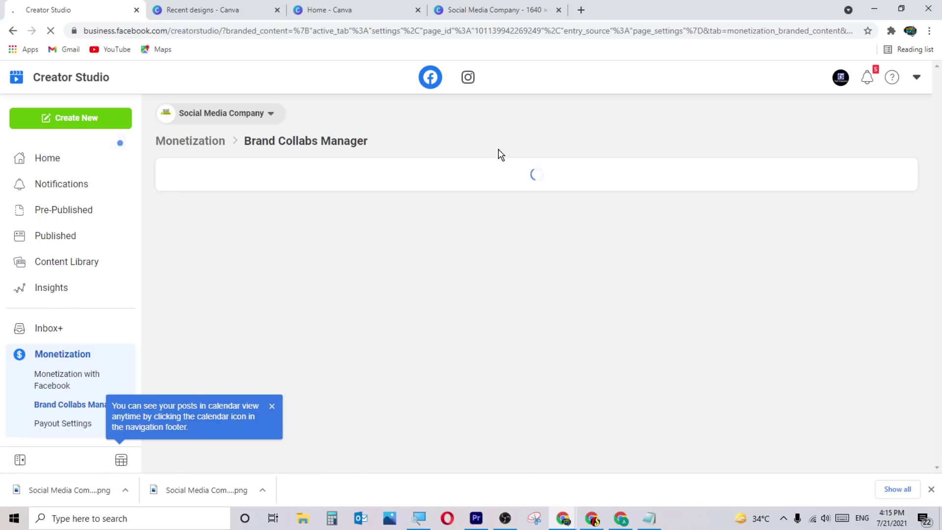
Switch Creator Studio between the Instagram and Facebook views twice, ending on Facebook.
{"action": "left_click", "coordinate": [468, 79]}
{"action": "left_click", "coordinate": [434, 77]}
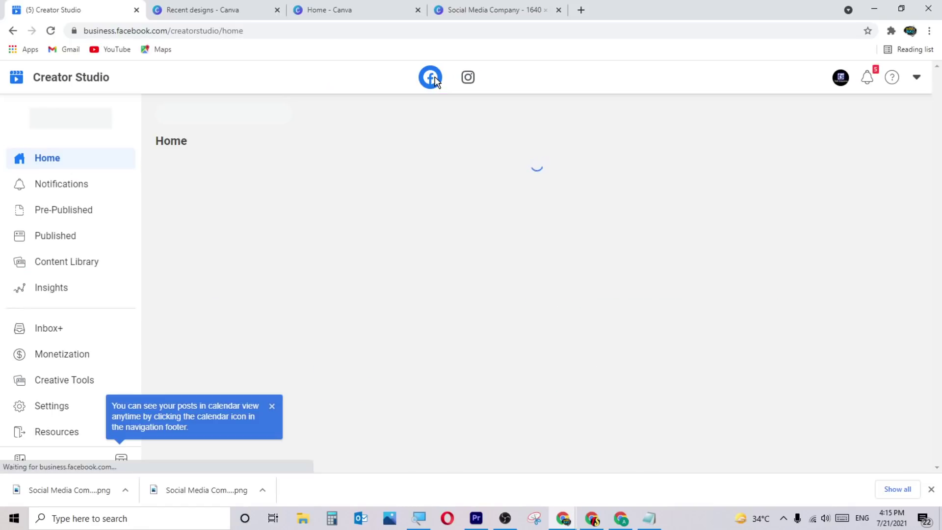
{"action": "left_click", "coordinate": [471, 79]}
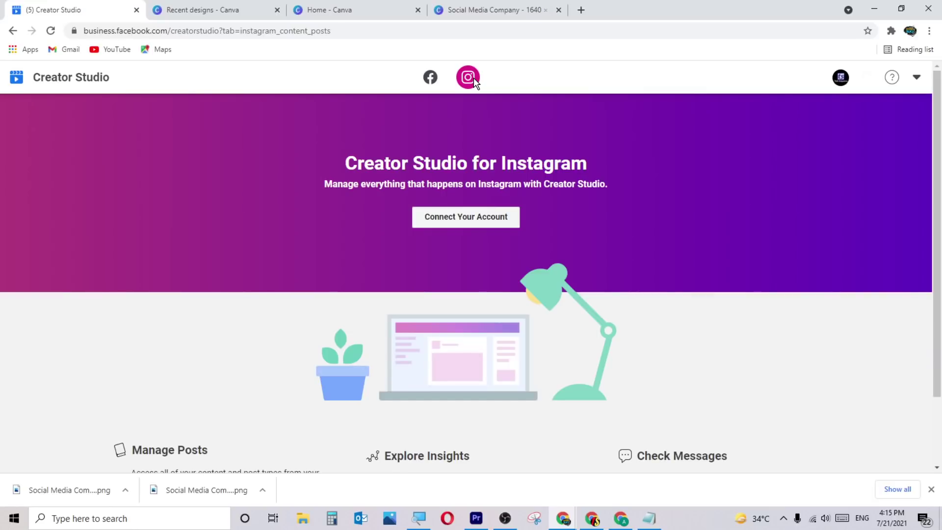
{"action": "left_click", "coordinate": [435, 82]}
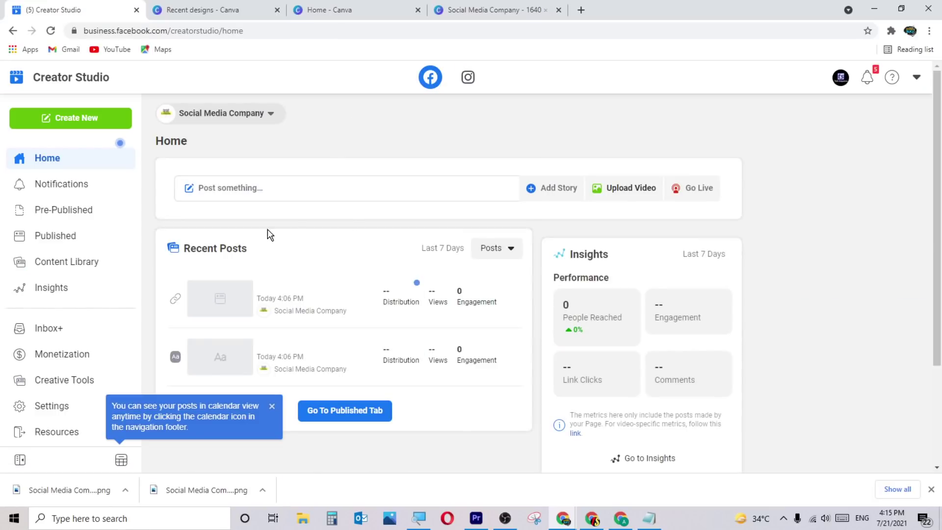
Show the Page's Notifications, then Pre-Published posts, and bring up the Create New options.
{"action": "left_click", "coordinate": [57, 195]}
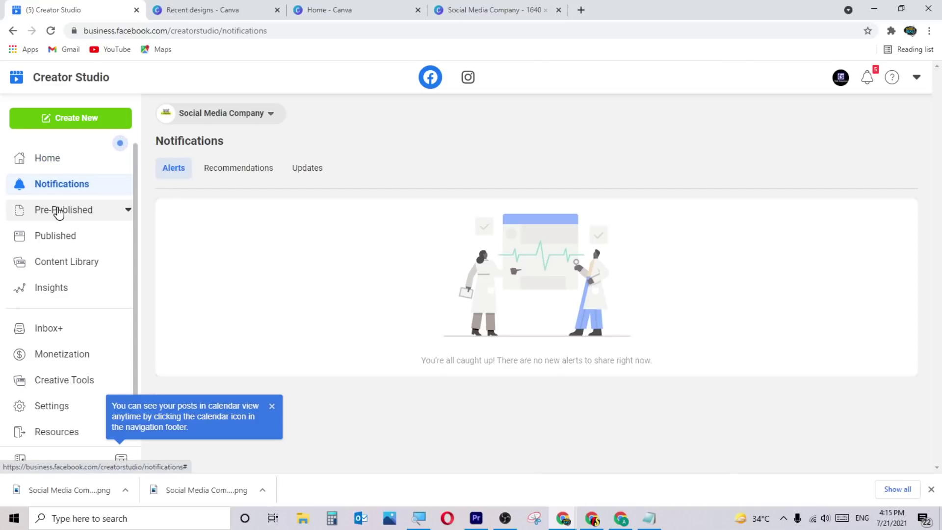
{"action": "left_click", "coordinate": [58, 211]}
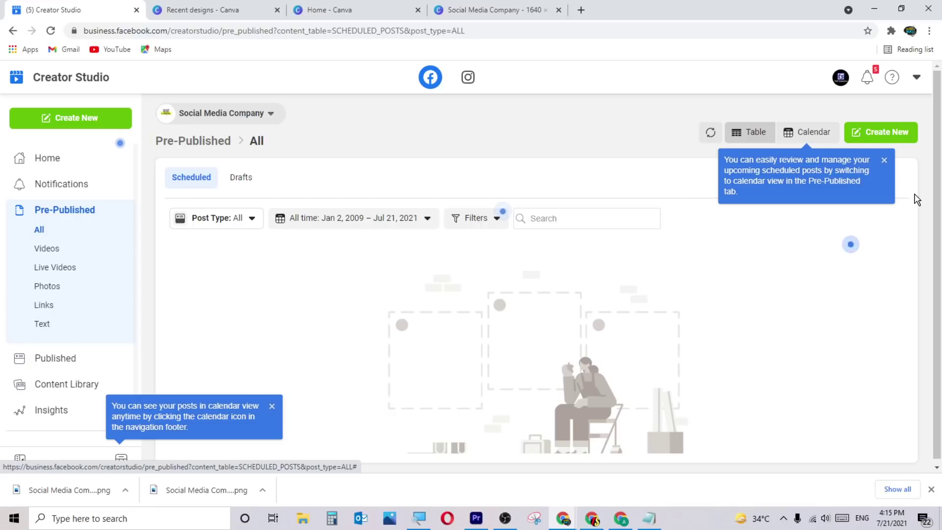
{"action": "left_click", "coordinate": [863, 130]}
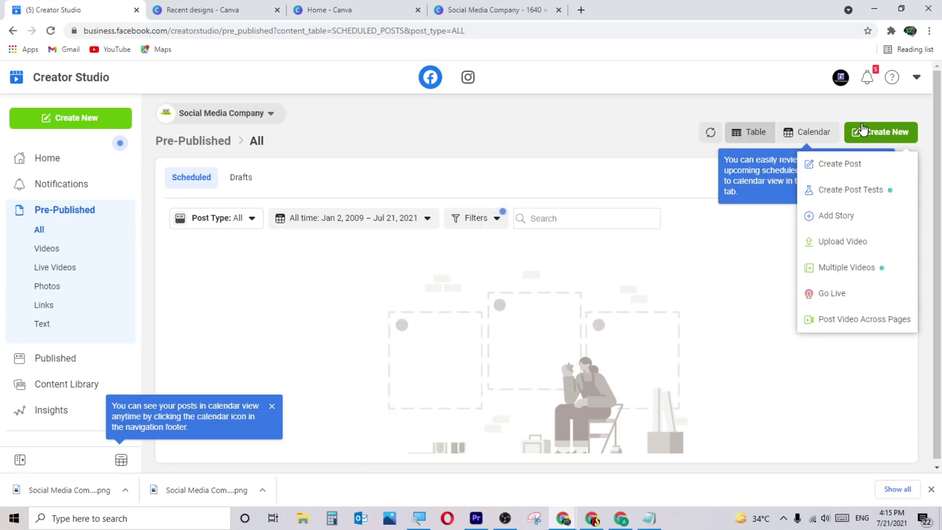
Look over the New Post composer from Create Post, then close it.
{"action": "left_click", "coordinate": [860, 167]}
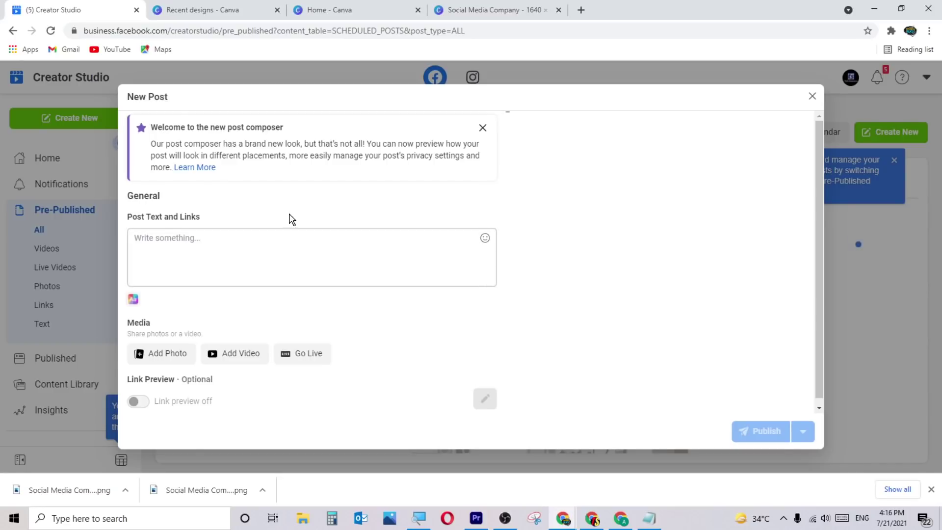
{"action": "scroll", "coordinate": [297, 255], "scroll_direction": "down", "scroll_amount": 3}
{"action": "scroll", "coordinate": [304, 306], "scroll_direction": "up", "scroll_amount": 1}
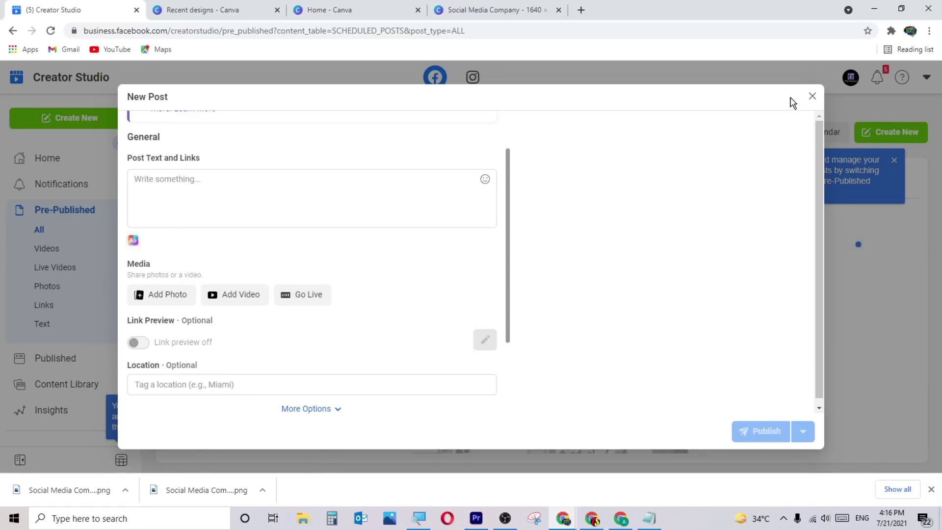
{"action": "left_click", "coordinate": [809, 97]}
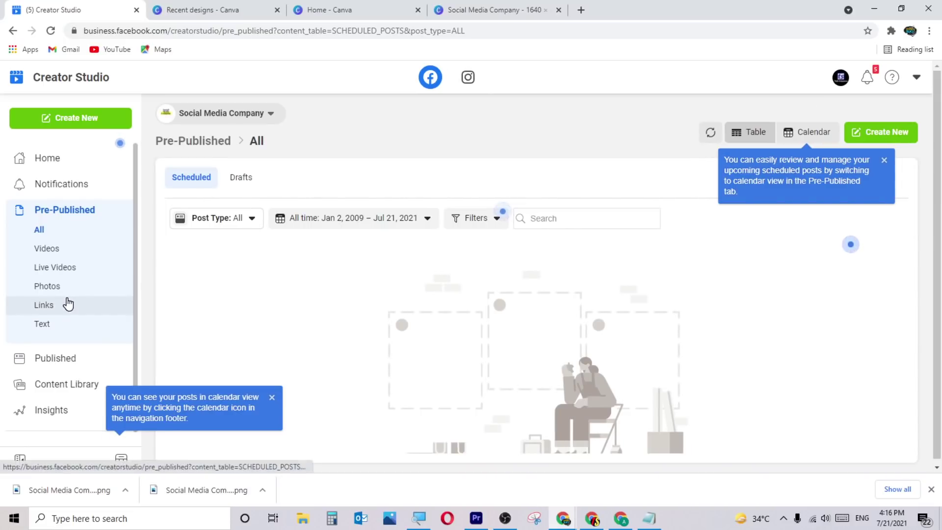
Review the Monetization eligibility overview in Creator Studio.
{"action": "scroll", "coordinate": [75, 315], "scroll_direction": "down", "scroll_amount": 3}
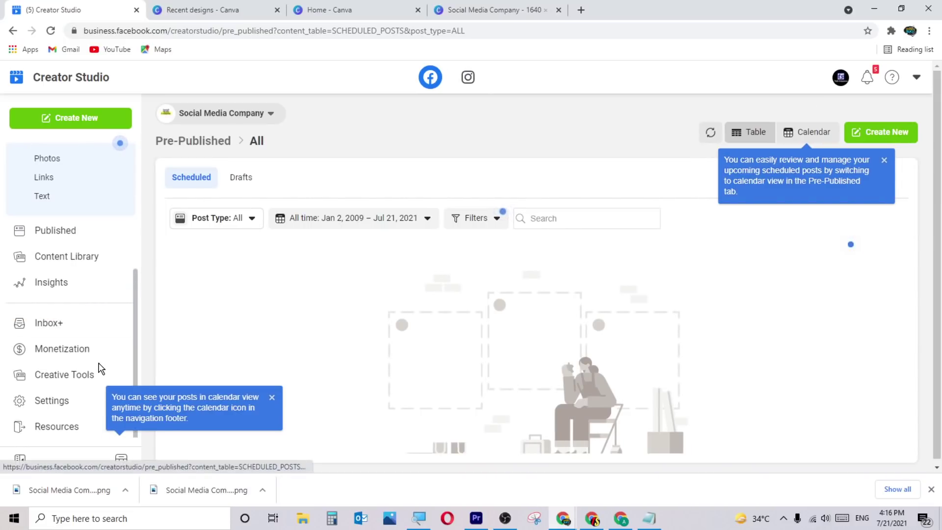
{"action": "left_click", "coordinate": [69, 349]}
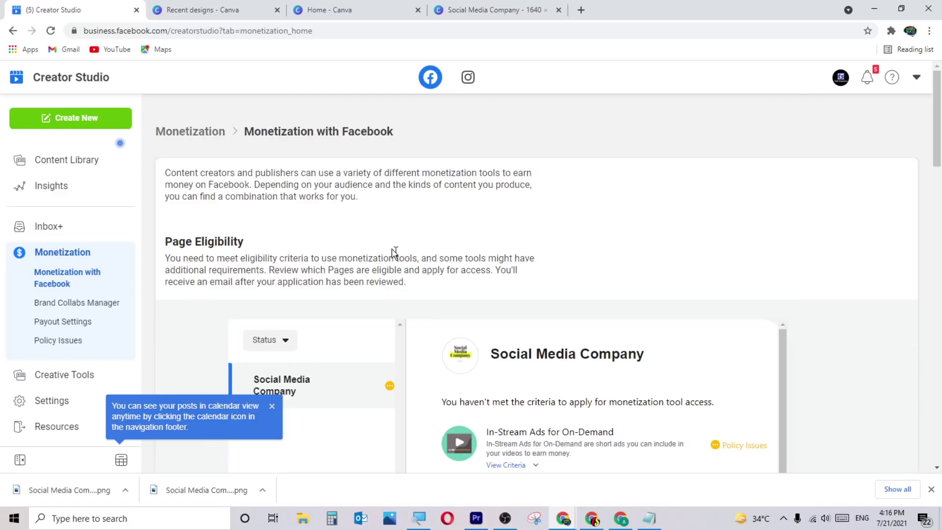
{"action": "scroll", "coordinate": [462, 304], "scroll_direction": "down", "scroll_amount": 3}
{"action": "scroll", "coordinate": [427, 322], "scroll_direction": "up", "scroll_amount": 3}
{"action": "scroll", "coordinate": [530, 297], "scroll_direction": "down", "scroll_amount": 2}
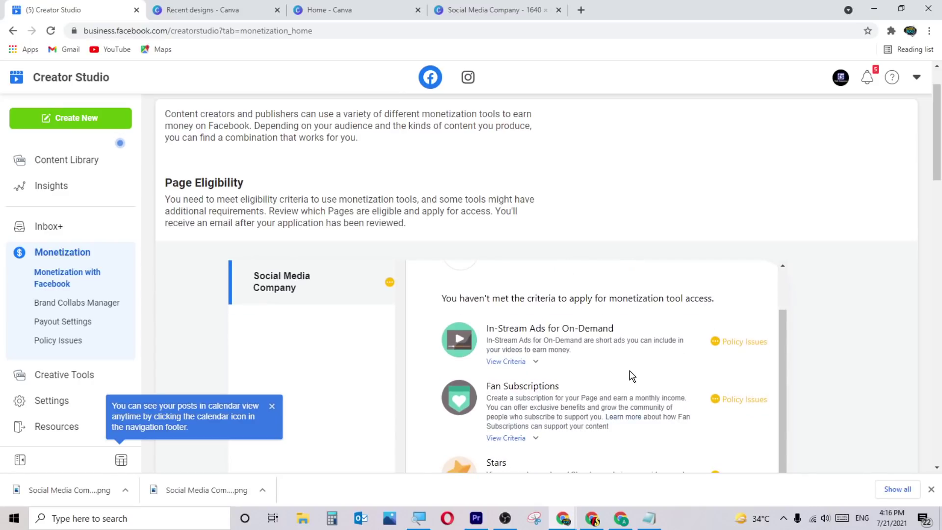
{"action": "scroll", "coordinate": [632, 377], "scroll_direction": "up", "scroll_amount": 1}
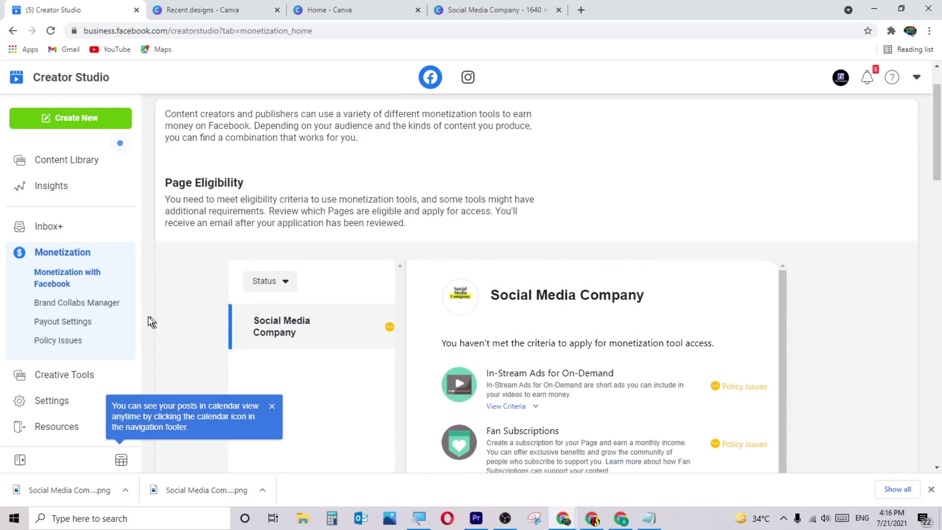
Go back through browser history to the Page's Notifications.
{"action": "left_click", "coordinate": [13, 30]}
{"action": "left_click", "coordinate": [12, 31]}
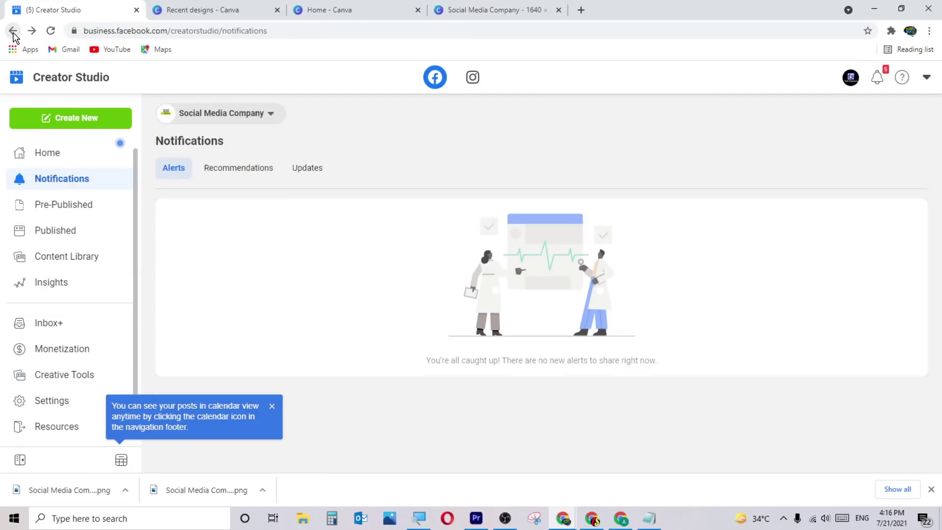
{"action": "left_click", "coordinate": [12, 30]}
Return to Page Settings and visit the General and Instagram sections.
{"action": "left_click", "coordinate": [12, 30]}
{"action": "left_click", "coordinate": [100, 428]}
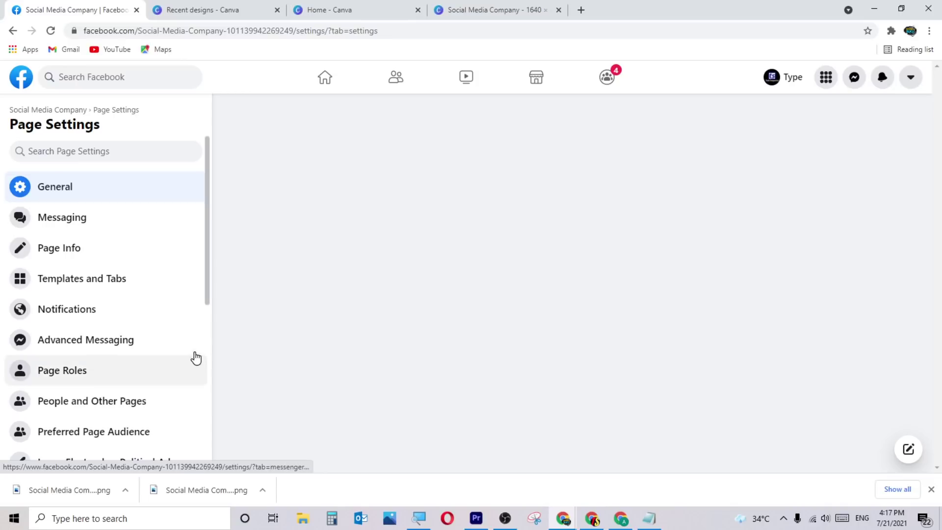
{"action": "scroll", "coordinate": [141, 284], "scroll_direction": "down", "scroll_amount": 3}
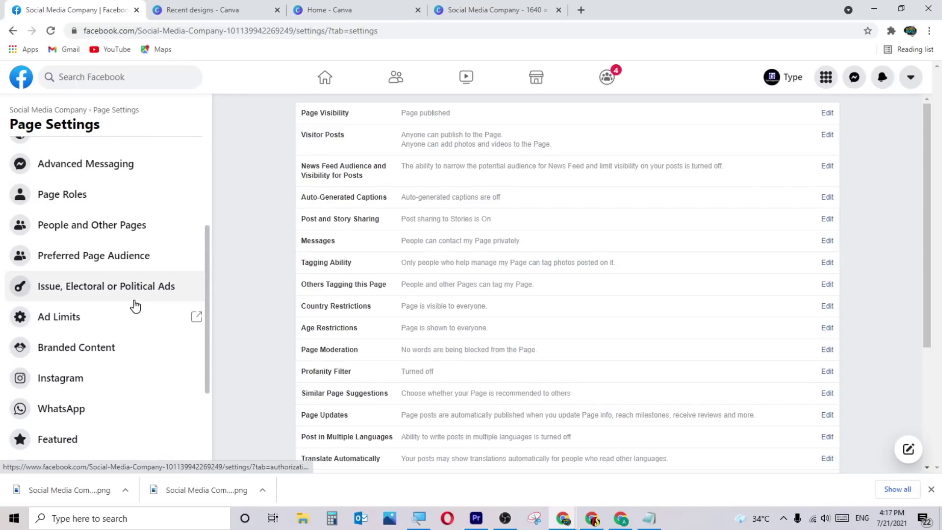
{"action": "scroll", "coordinate": [133, 307], "scroll_direction": "down", "scroll_amount": 3}
{"action": "left_click", "coordinate": [108, 226]}
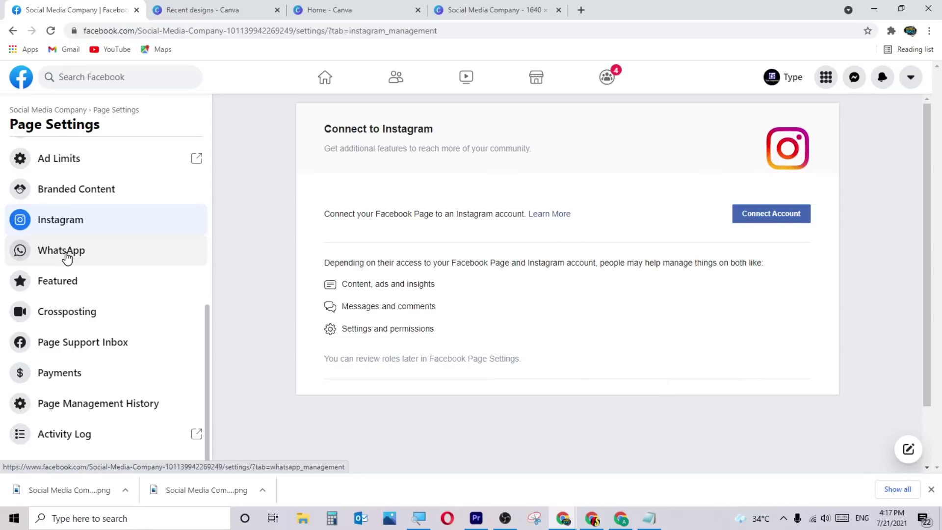
Scroll through the WhatsApp connection panel, then show the Featured likes section.
{"action": "left_click", "coordinate": [118, 252]}
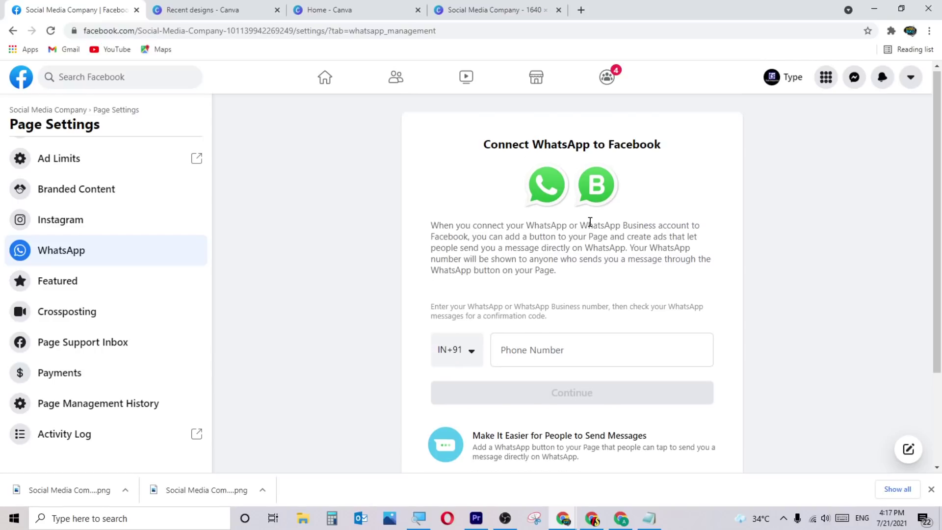
{"action": "scroll", "coordinate": [589, 219], "scroll_direction": "down", "scroll_amount": 1}
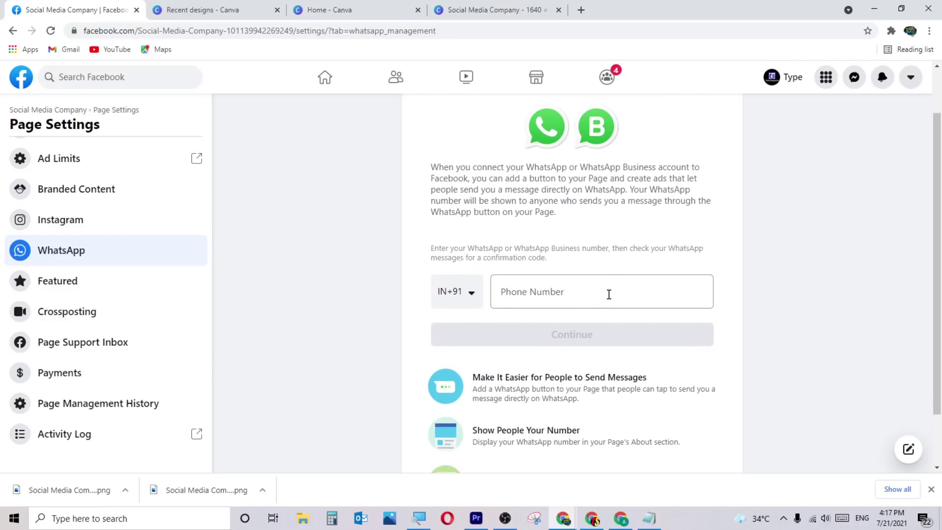
{"action": "scroll", "coordinate": [601, 245], "scroll_direction": "up", "scroll_amount": 1}
{"action": "scroll", "coordinate": [534, 299], "scroll_direction": "down", "scroll_amount": 2}
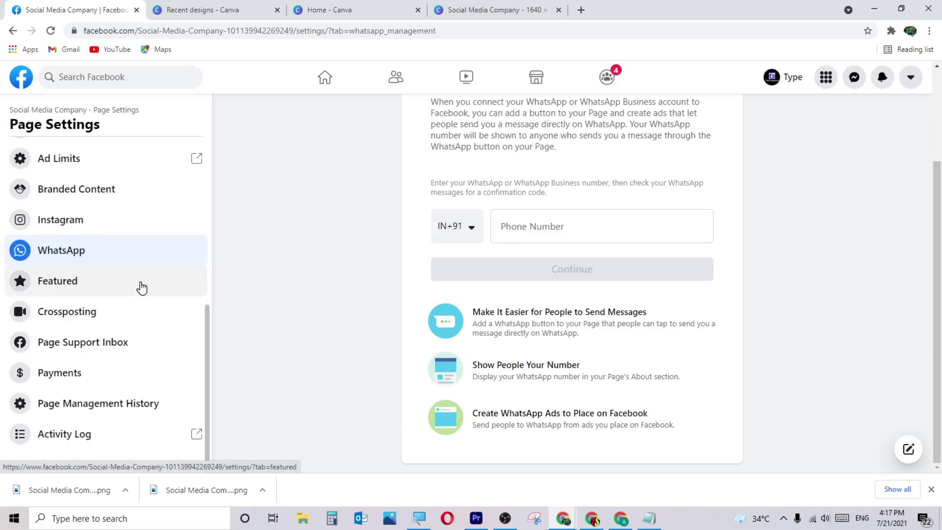
{"action": "left_click", "coordinate": [103, 295]}
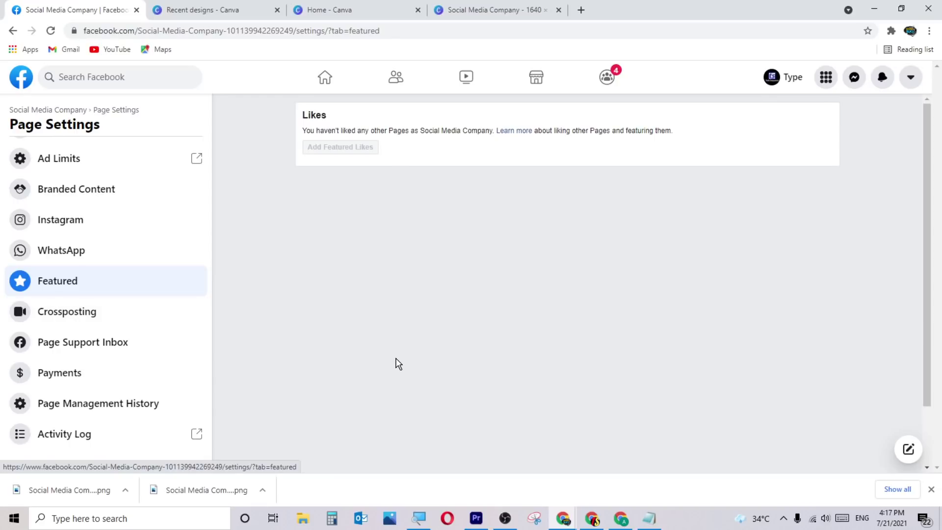
Visit Crossposting, Page Support Inbox, Your Violations, Payments and Page Management History in turn.
{"action": "left_click", "coordinate": [68, 320]}
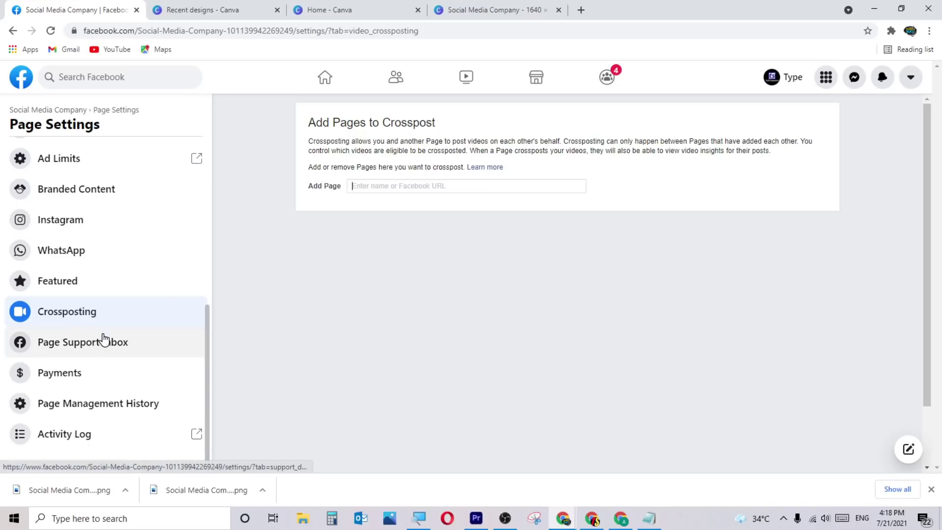
{"action": "left_click", "coordinate": [136, 343]}
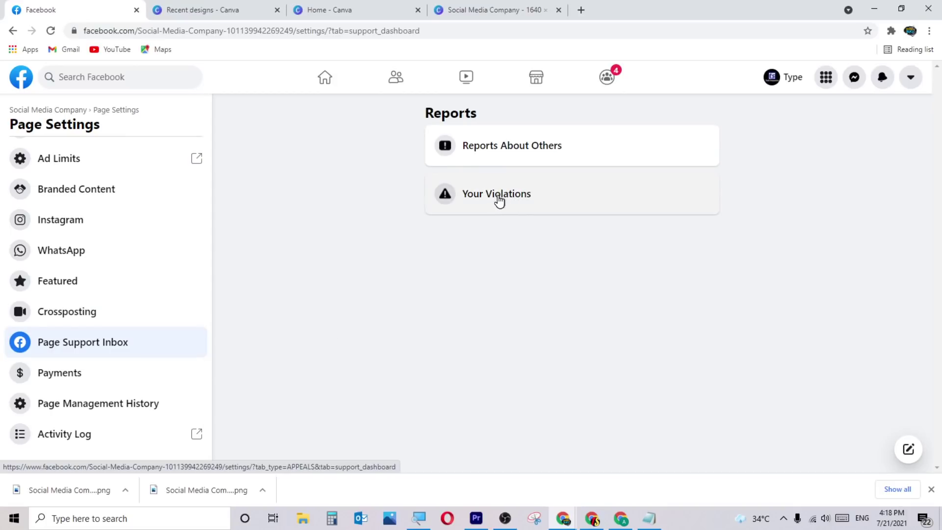
{"action": "left_click", "coordinate": [523, 206]}
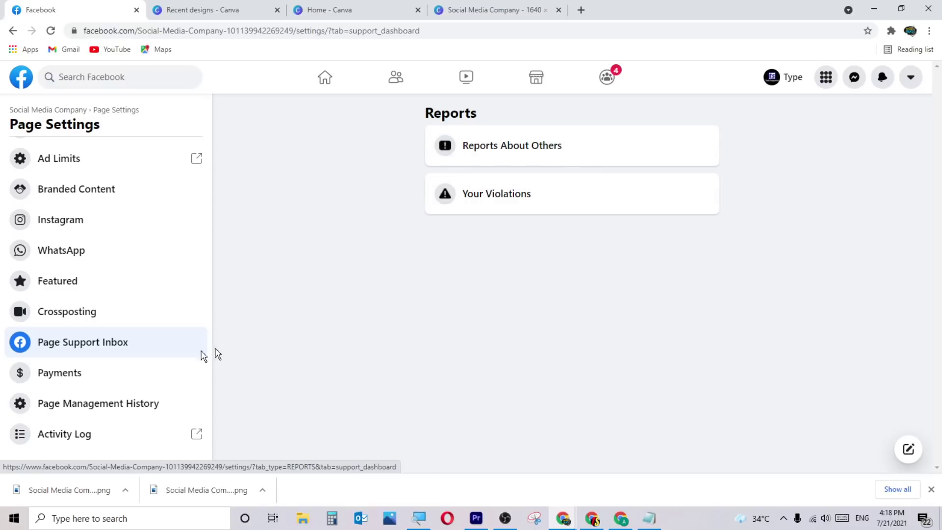
{"action": "left_click", "coordinate": [84, 377]}
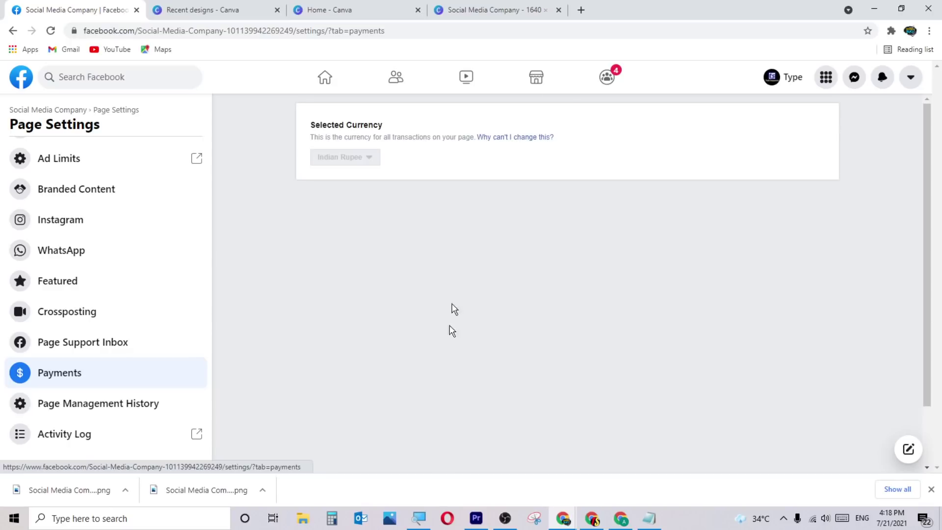
{"action": "left_click", "coordinate": [143, 406]}
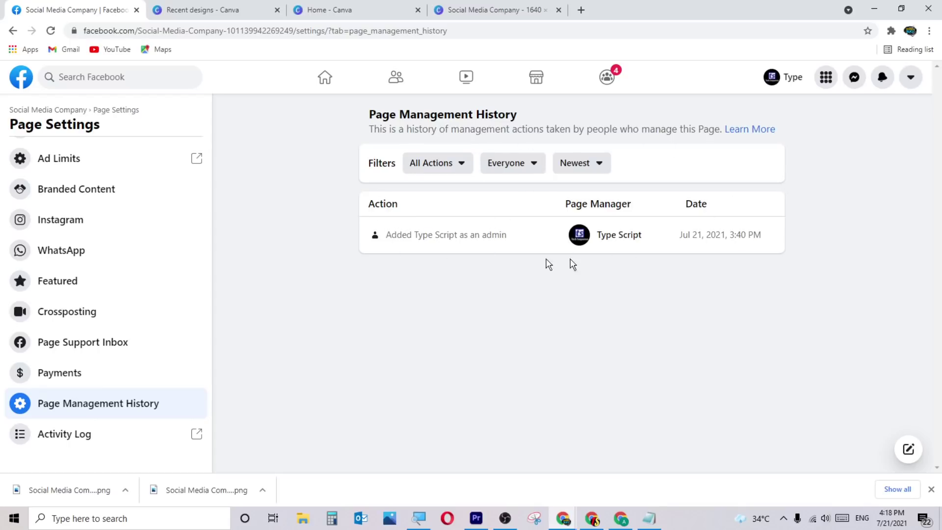
Open the Activity Log and filter by Profile, Photos, Videos, Spam and the Page's posts.
{"action": "left_click", "coordinate": [89, 431]}
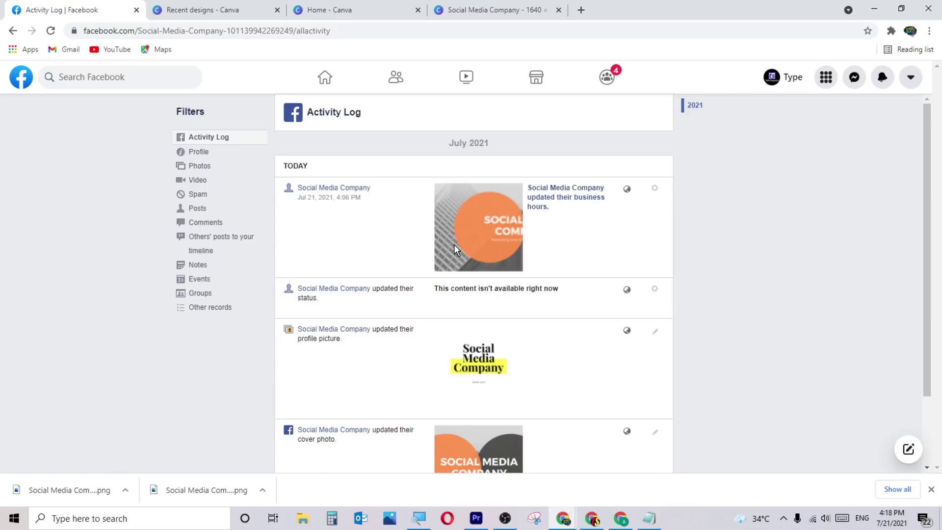
{"action": "scroll", "coordinate": [455, 231], "scroll_direction": "down", "scroll_amount": 2}
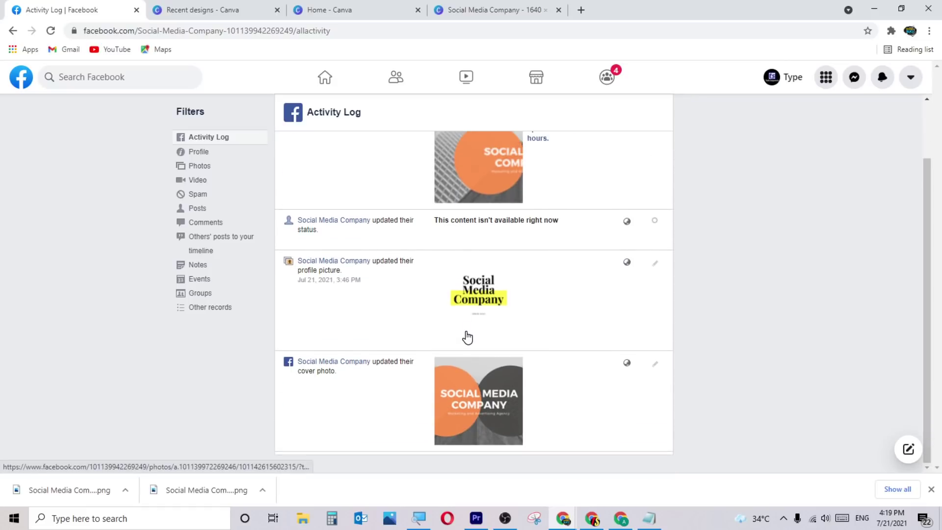
{"action": "scroll", "coordinate": [467, 334], "scroll_direction": "up", "scroll_amount": 2}
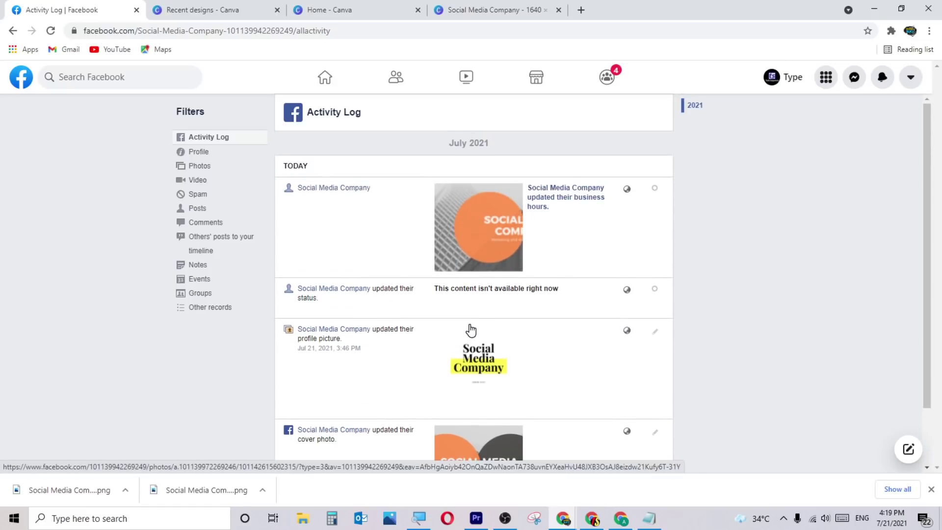
{"action": "left_click", "coordinate": [206, 151]}
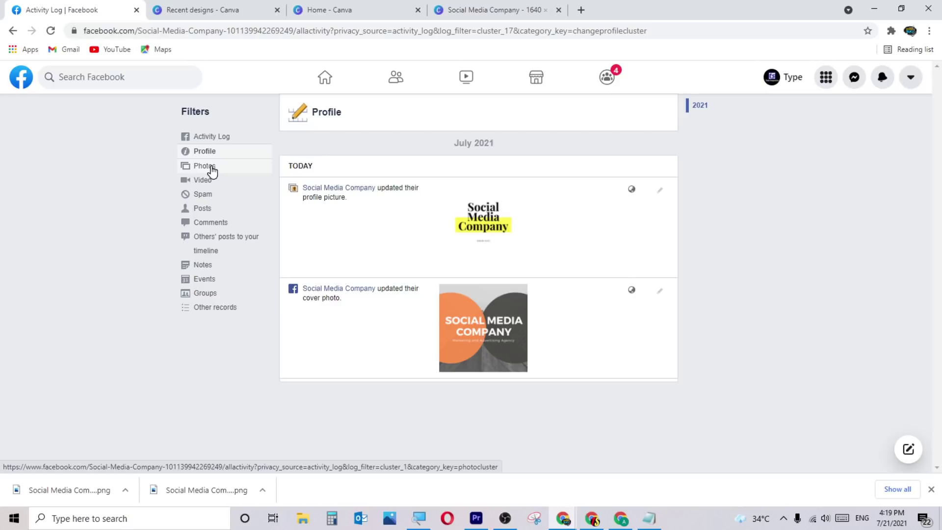
{"action": "left_click", "coordinate": [213, 169]}
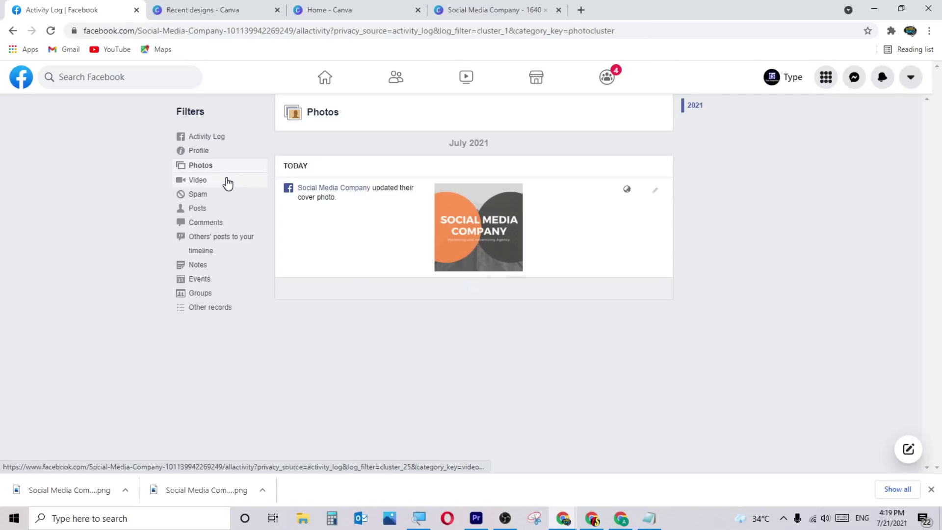
{"action": "left_click", "coordinate": [195, 181]}
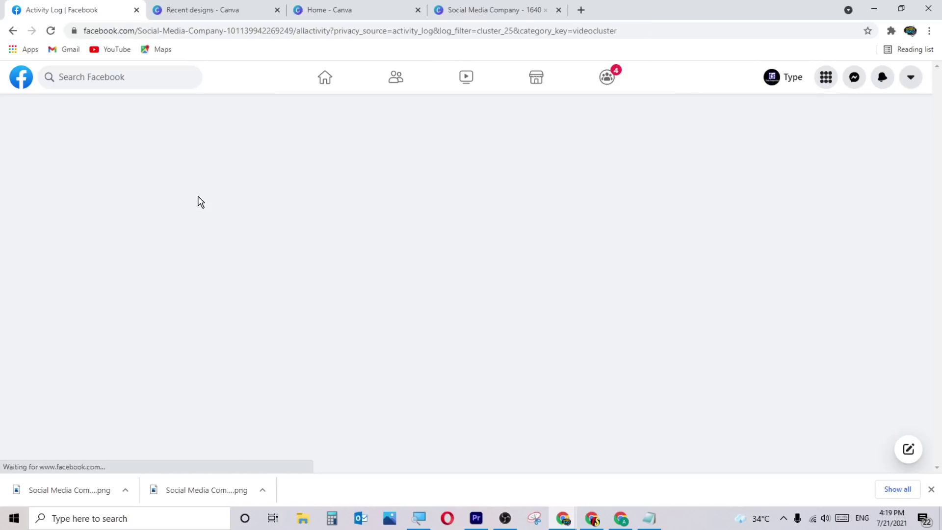
{"action": "left_click", "coordinate": [199, 197]}
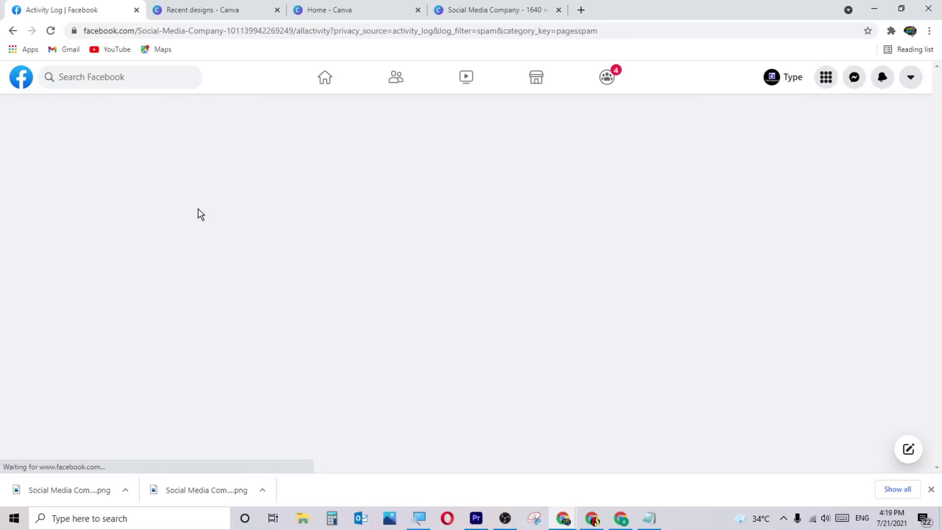
{"action": "left_click", "coordinate": [198, 210]}
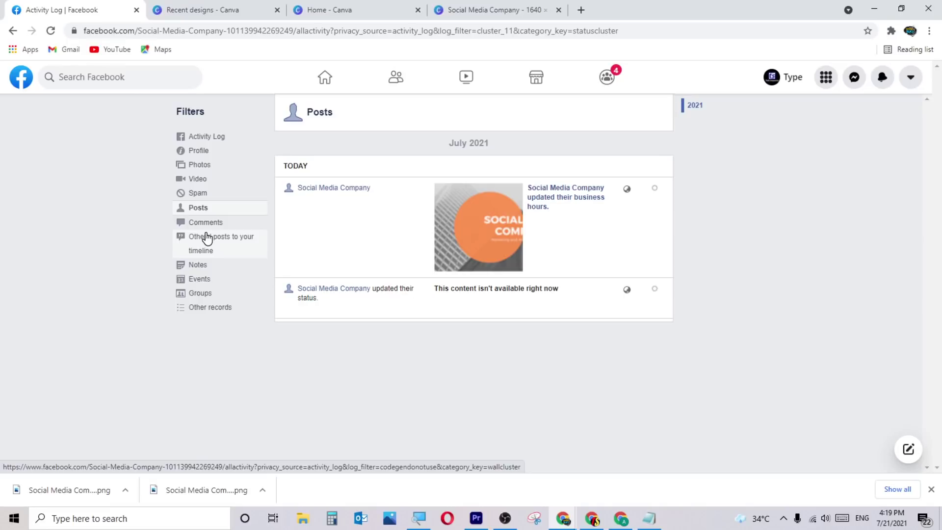
Filter by others' posts, Notes, Events, Groups and Other records, then return to the home feed.
{"action": "left_click", "coordinate": [206, 239]}
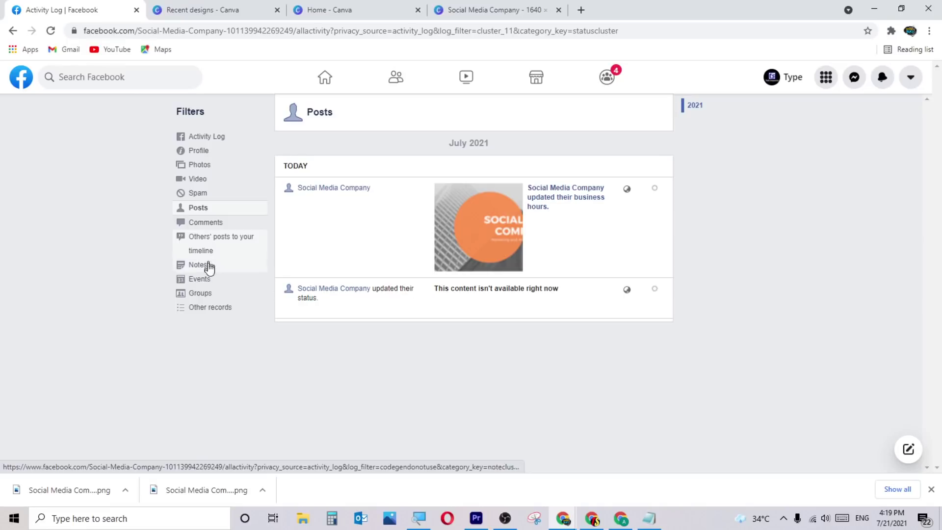
{"action": "left_click", "coordinate": [209, 268]}
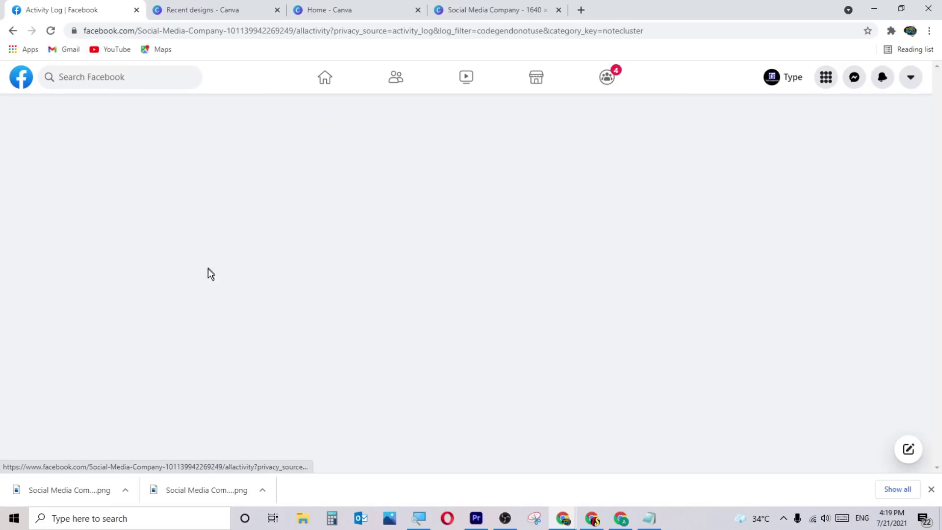
{"action": "left_click", "coordinate": [201, 284]}
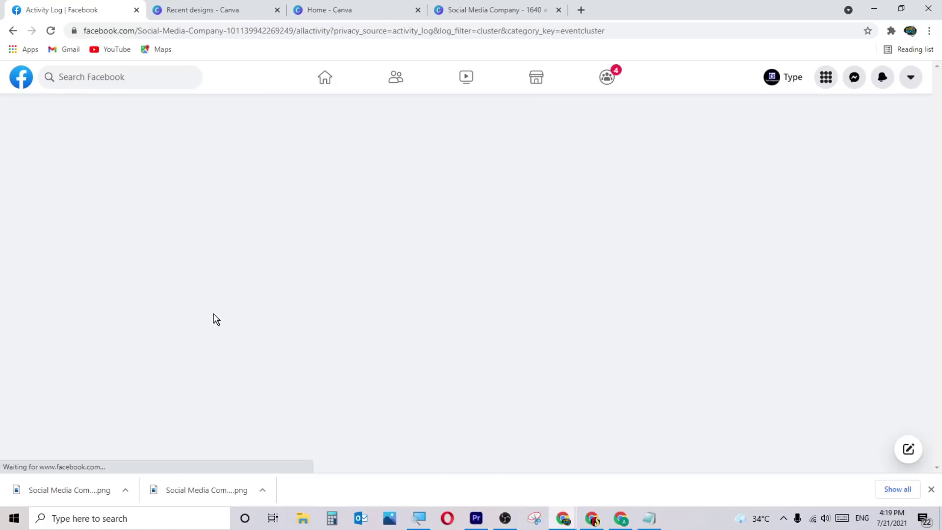
{"action": "left_click", "coordinate": [201, 293]}
{"action": "left_click", "coordinate": [220, 309]}
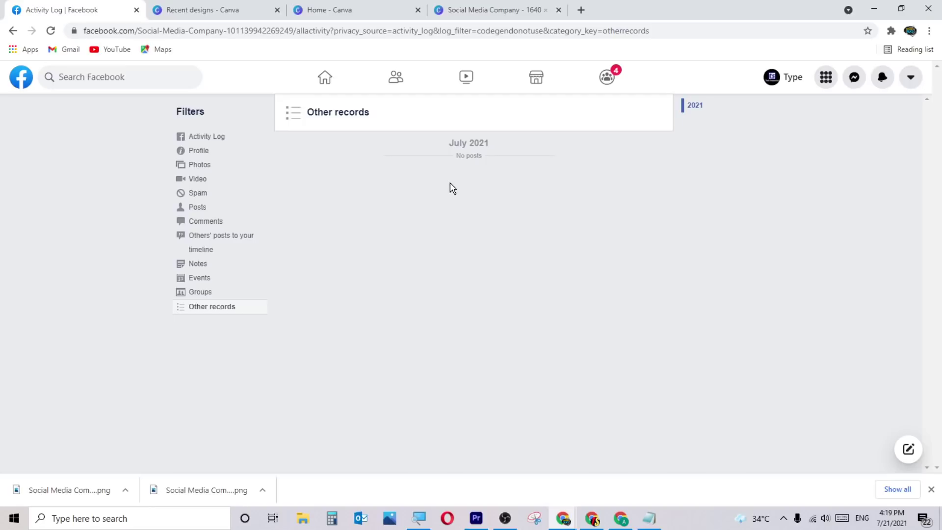
{"action": "left_click", "coordinate": [14, 31]}
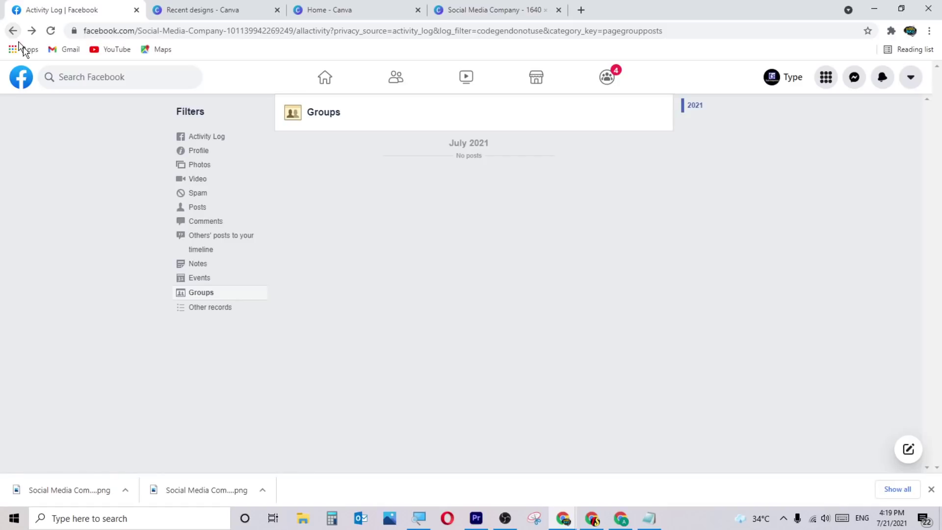
{"action": "left_click", "coordinate": [29, 86]}
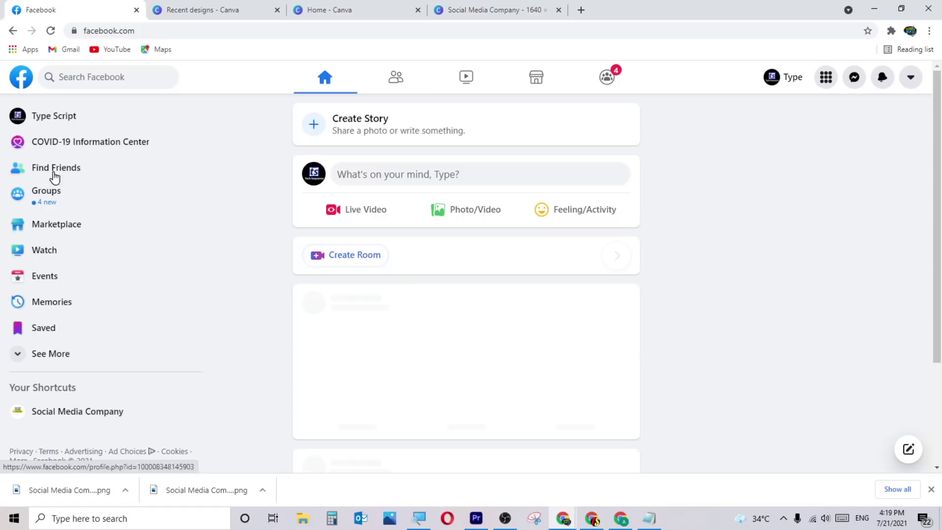
Open the Social Media Company Page and its General Page settings.
{"action": "left_click", "coordinate": [101, 414]}
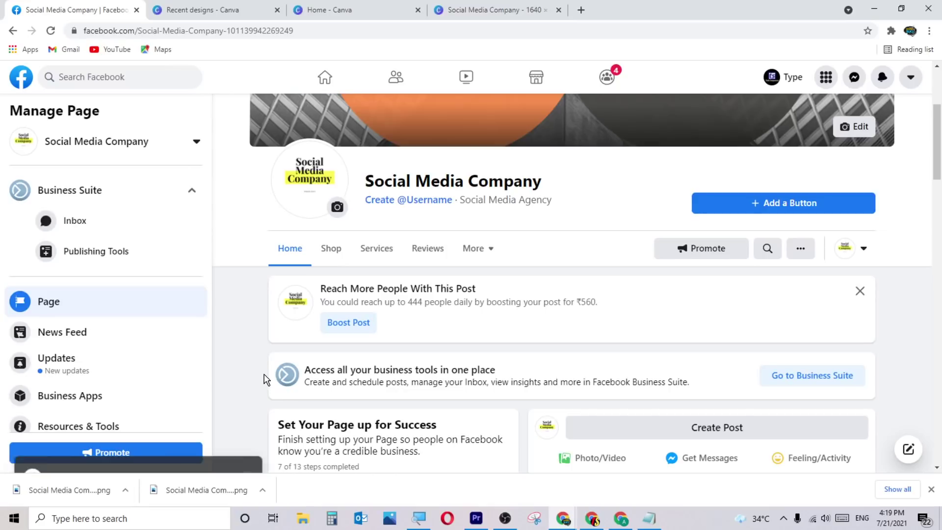
{"action": "scroll", "coordinate": [197, 324], "scroll_direction": "down", "scroll_amount": 2}
{"action": "scroll", "coordinate": [203, 315], "scroll_direction": "down", "scroll_amount": 3}
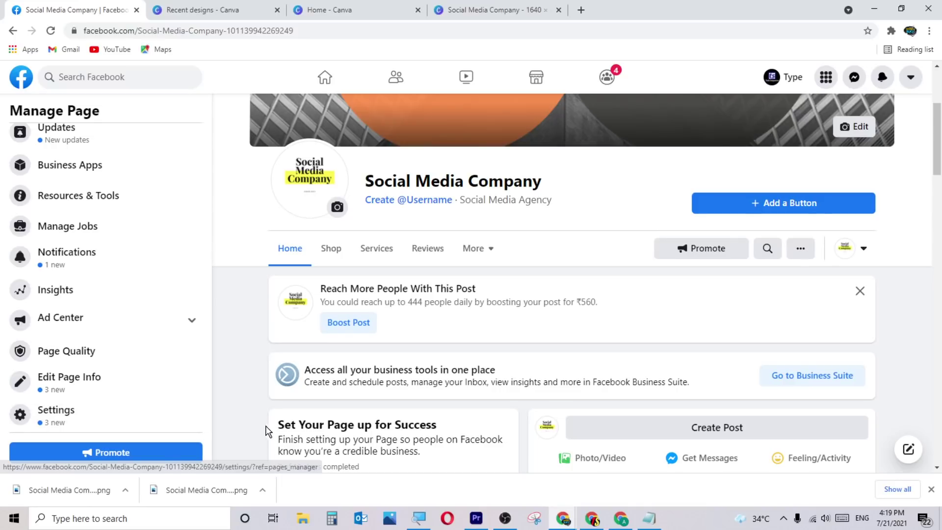
{"action": "left_click", "coordinate": [105, 408]}
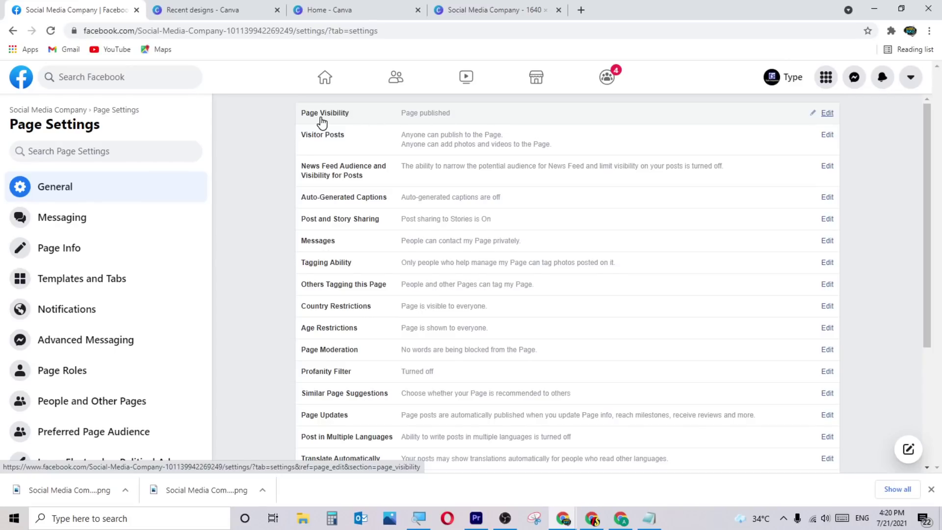
Try unpublishing the Page and disabling visitor posts, discarding both unsaved changes.
{"action": "left_click", "coordinate": [494, 124]}
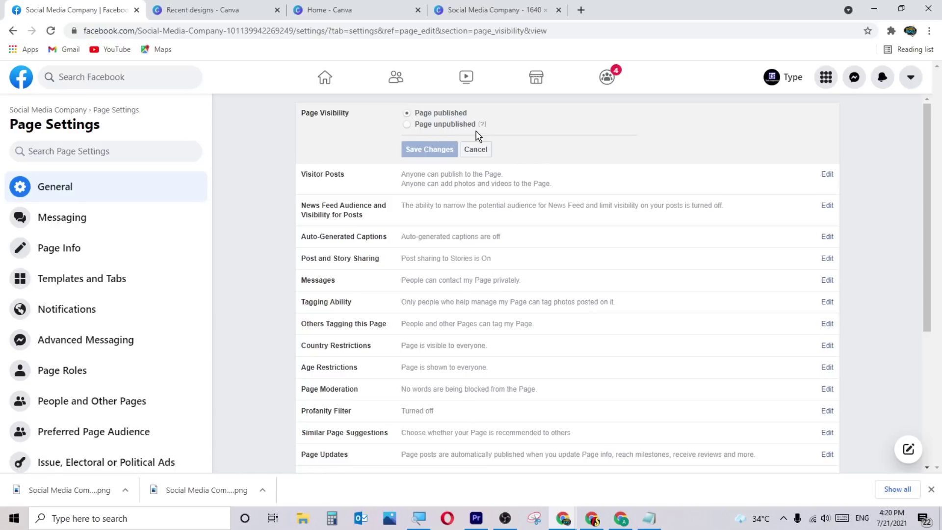
{"action": "left_click", "coordinate": [411, 125]}
{"action": "left_click", "coordinate": [438, 149]}
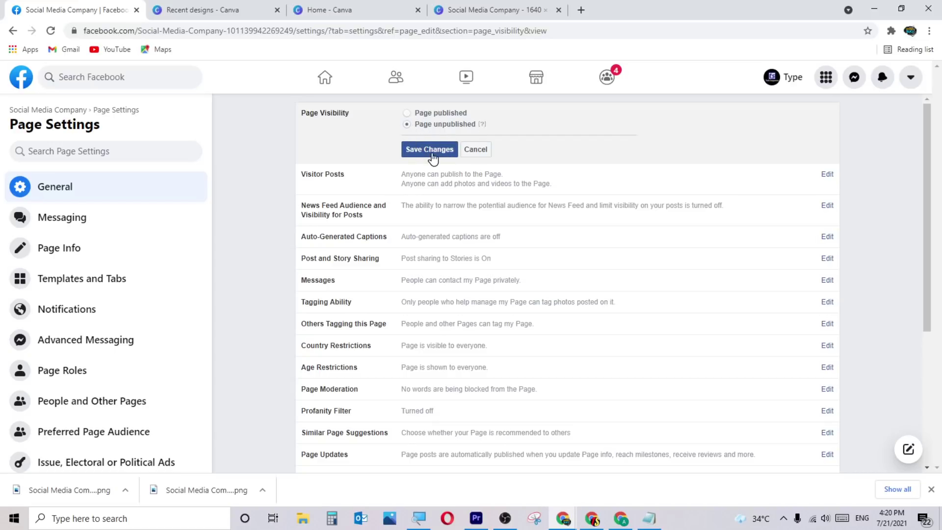
{"action": "left_click", "coordinate": [510, 184]}
{"action": "left_click", "coordinate": [523, 97]}
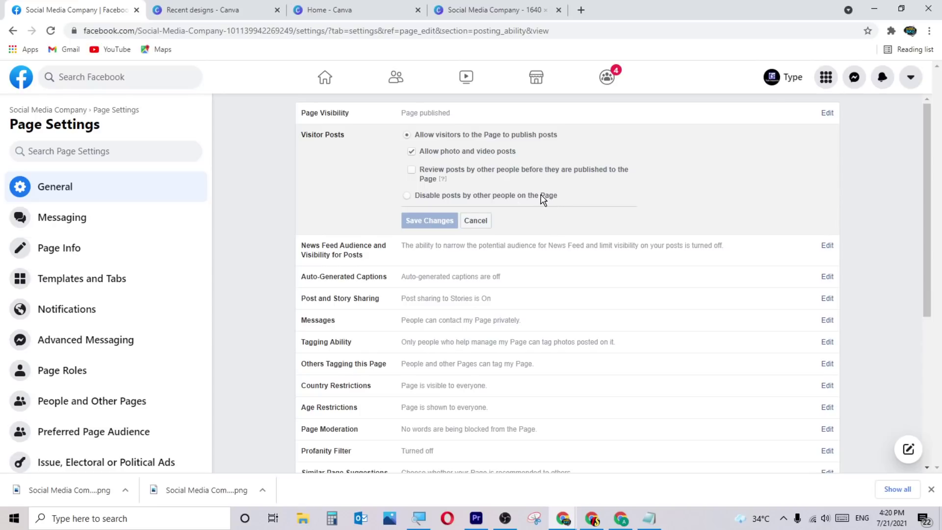
{"action": "left_click", "coordinate": [411, 195]}
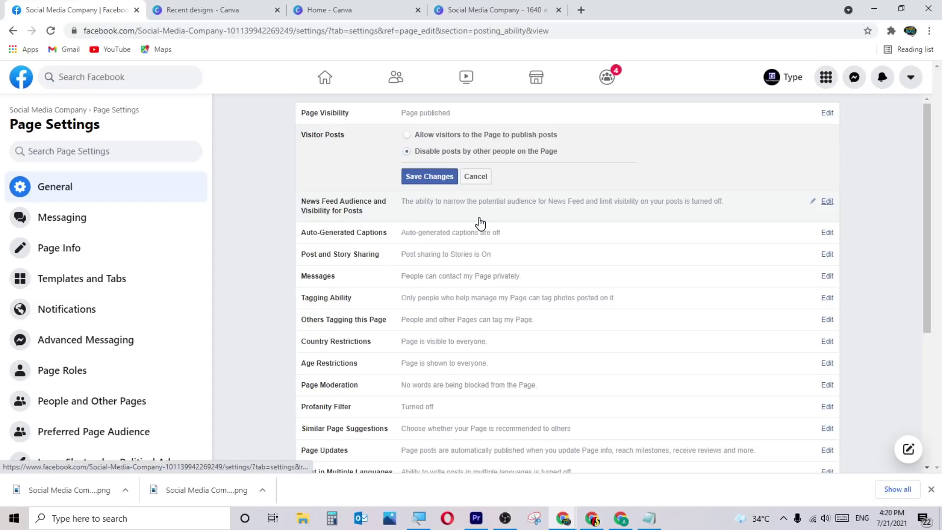
{"action": "left_click", "coordinate": [437, 218]}
{"action": "left_click", "coordinate": [535, 95]}
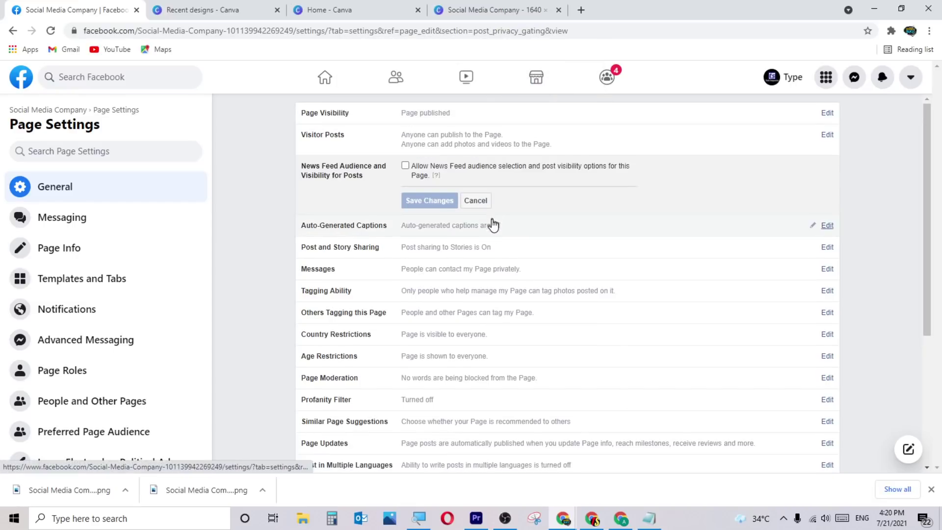
Turn on auto-generated captions, discard it, then untick posts-and-events sharing in Post and Story Sharing.
{"action": "mouse_move", "coordinate": [429, 175]}
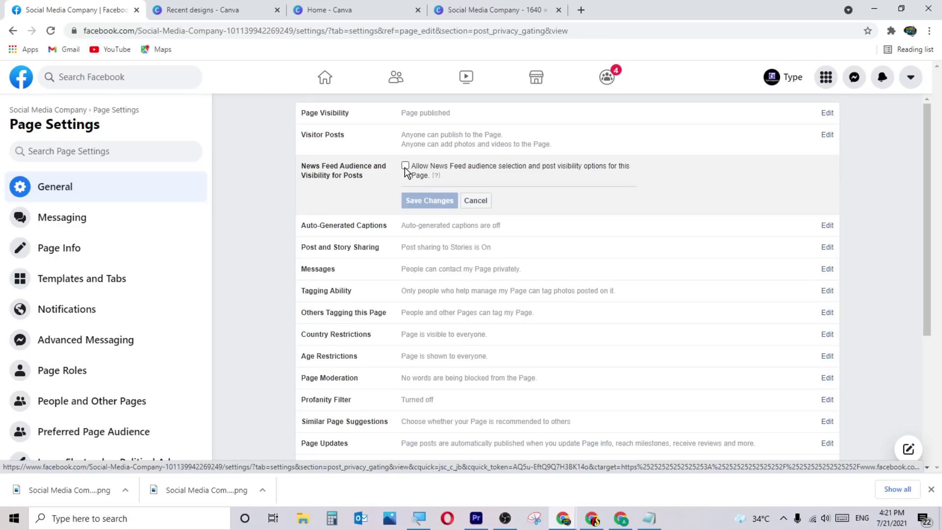
{"action": "left_click", "coordinate": [440, 229]}
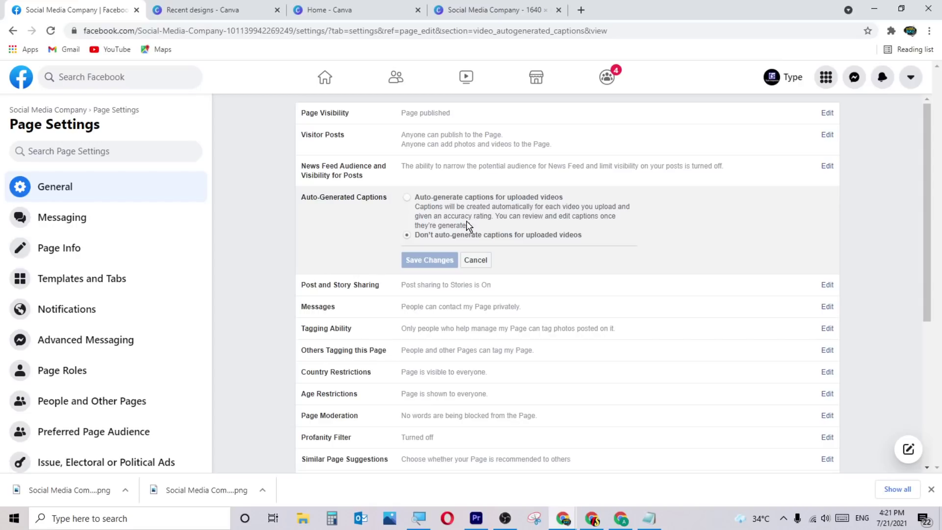
{"action": "left_click", "coordinate": [407, 198]}
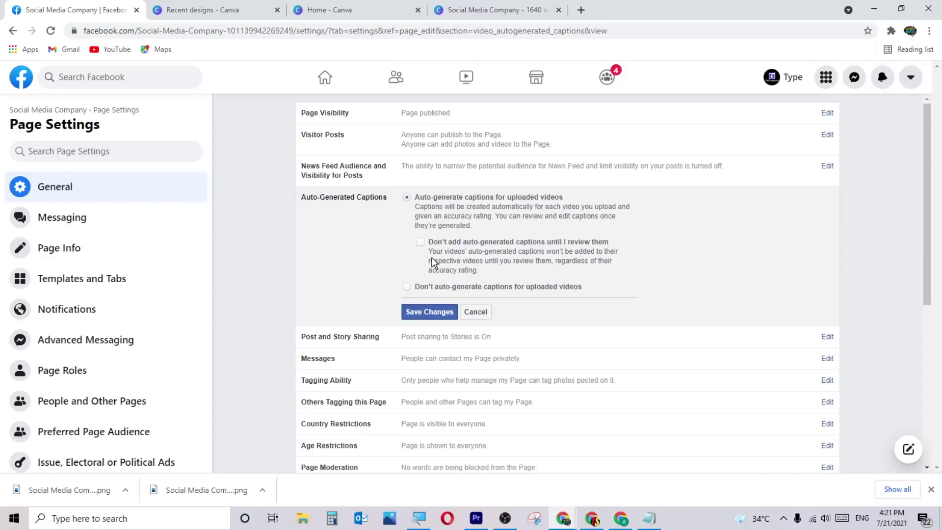
{"action": "scroll", "coordinate": [431, 266], "scroll_direction": "down", "scroll_amount": 3}
{"action": "scroll", "coordinate": [486, 246], "scroll_direction": "up", "scroll_amount": 2}
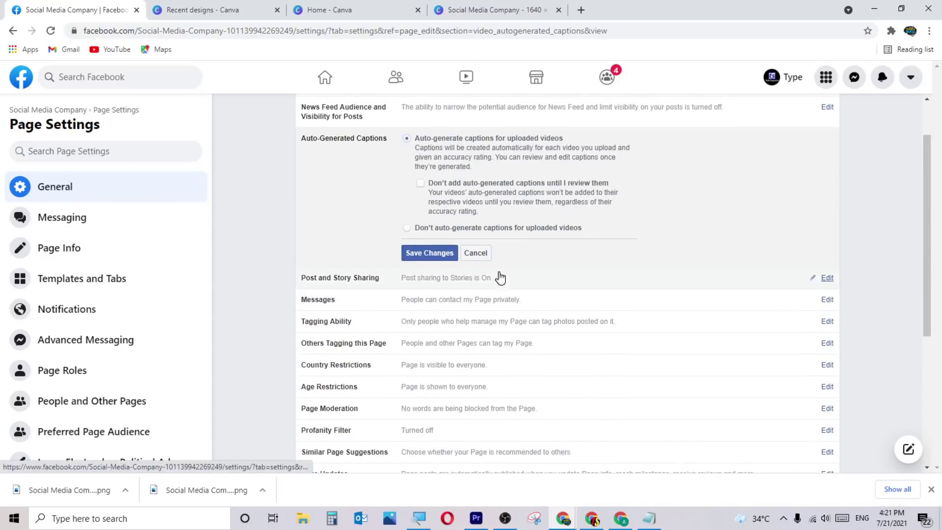
{"action": "left_click", "coordinate": [428, 290]}
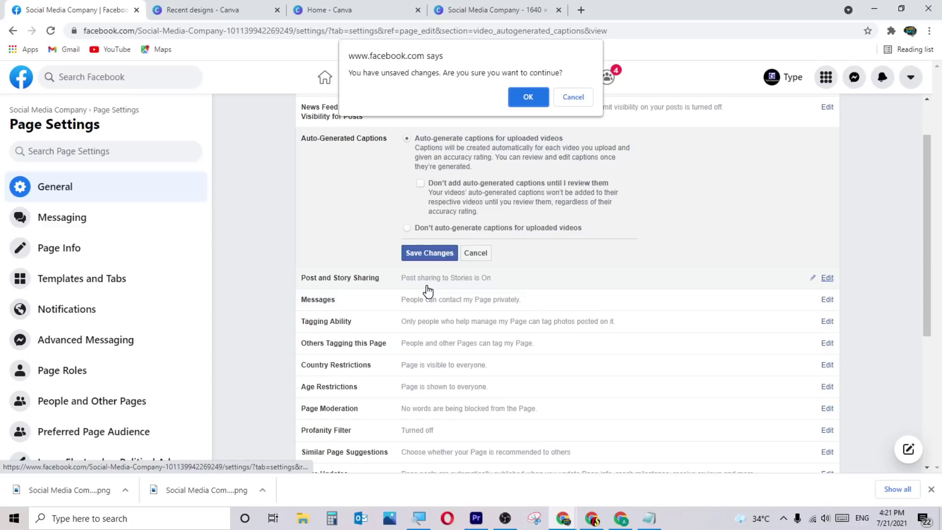
{"action": "left_click", "coordinate": [513, 96]}
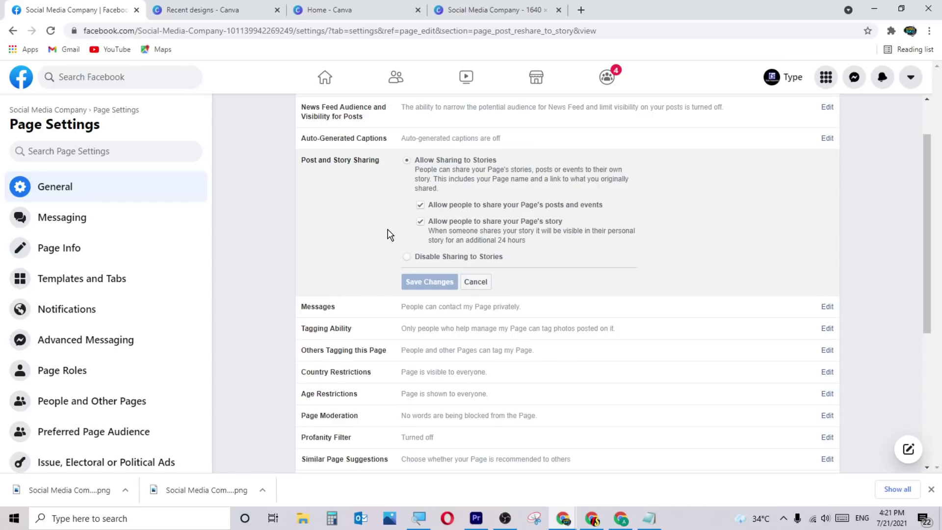
{"action": "left_click", "coordinate": [420, 205]}
Toggle the story sharing permissions and close Post and Story Sharing without saving.
{"action": "left_click", "coordinate": [418, 221]}
{"action": "left_click", "coordinate": [420, 222]}
{"action": "left_click", "coordinate": [420, 205]}
{"action": "left_click", "coordinate": [420, 206]}
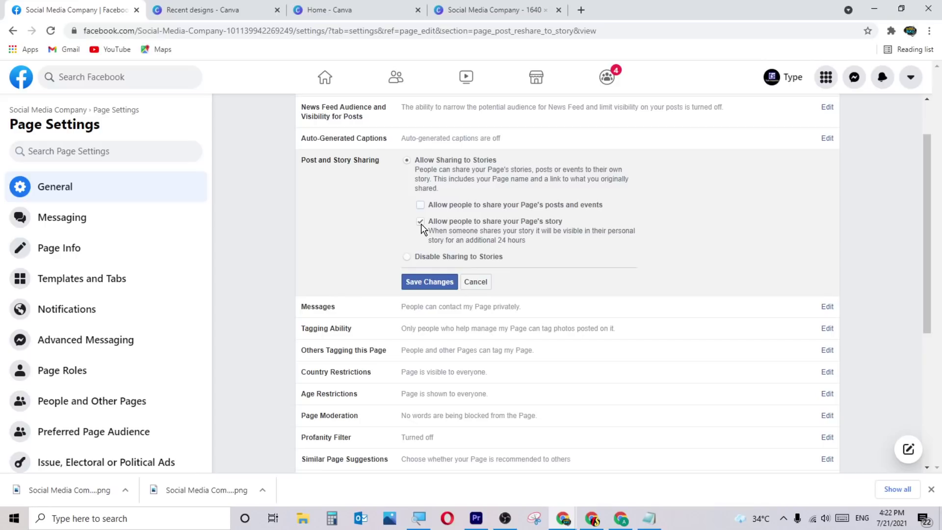
{"action": "left_click", "coordinate": [476, 283]}
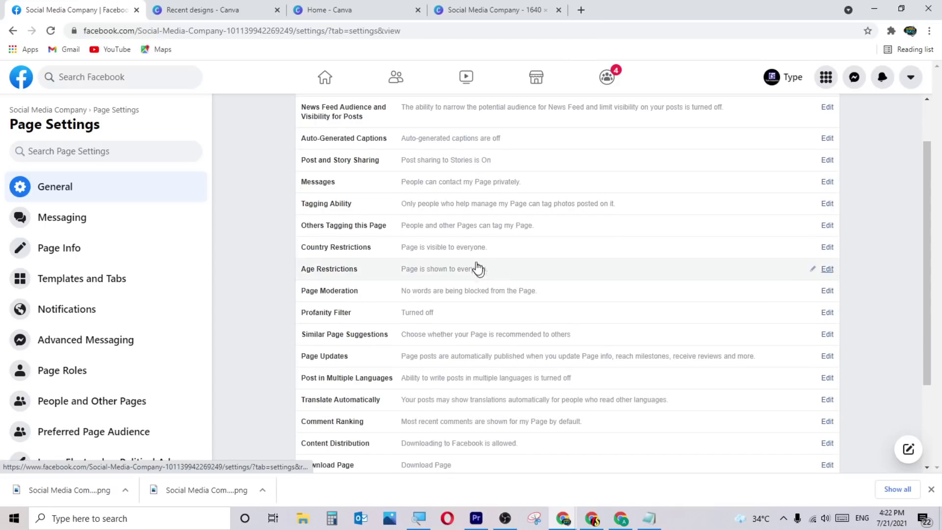
Allow others to tag the Page's photos and videos under Tagging Ability, then discard it.
{"action": "left_click", "coordinate": [457, 228]}
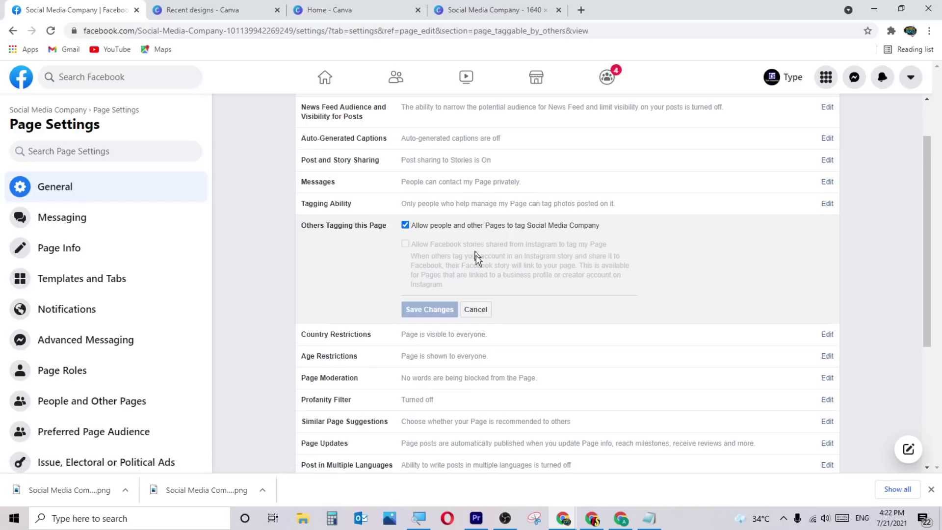
{"action": "left_click", "coordinate": [480, 312]}
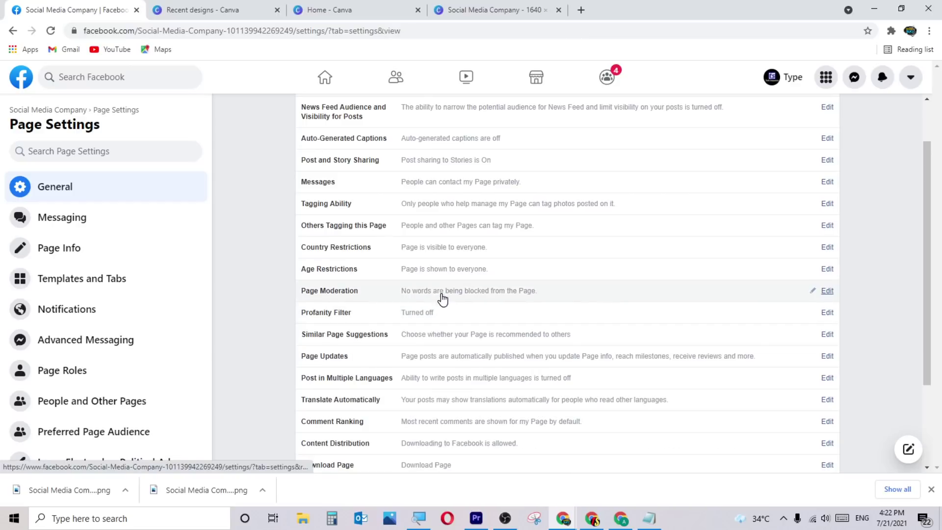
{"action": "left_click", "coordinate": [417, 209]}
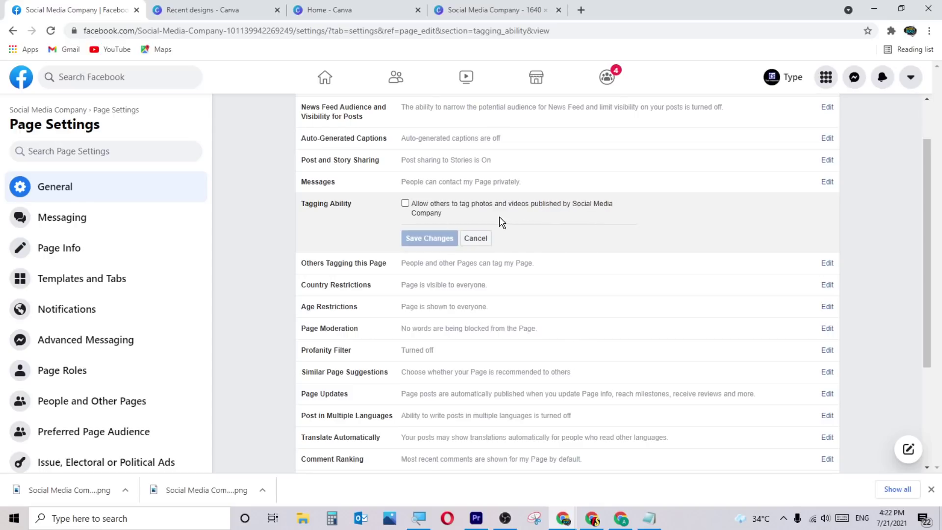
{"action": "left_click", "coordinate": [406, 204]}
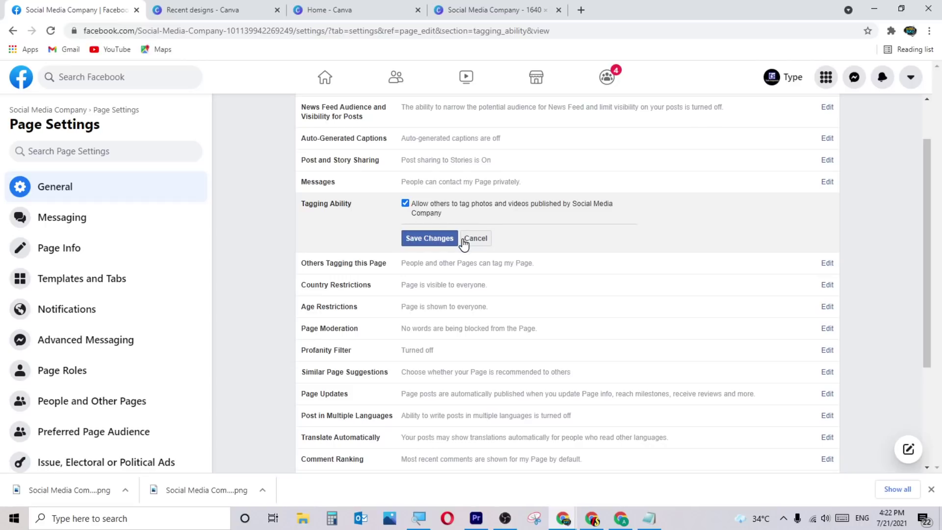
{"action": "left_click", "coordinate": [428, 267]}
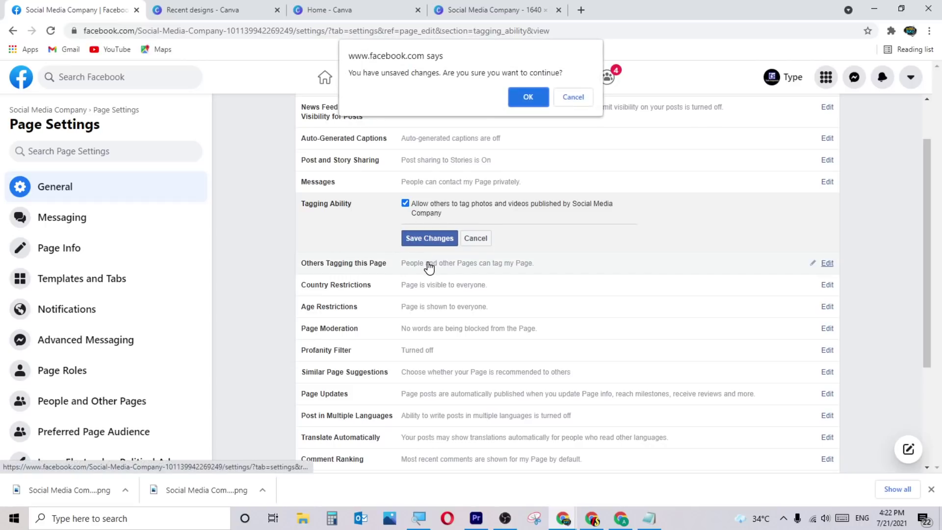
{"action": "left_click", "coordinate": [514, 95]}
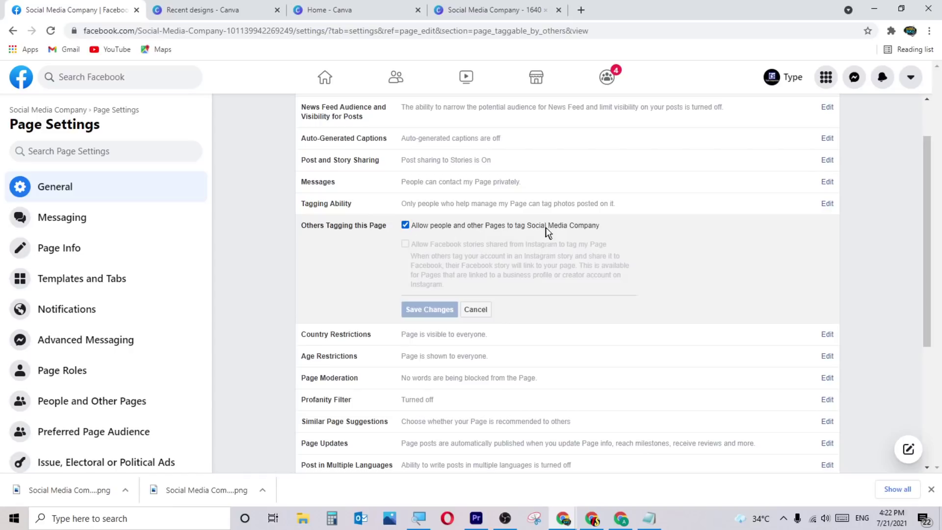
{"action": "left_click", "coordinate": [466, 338]}
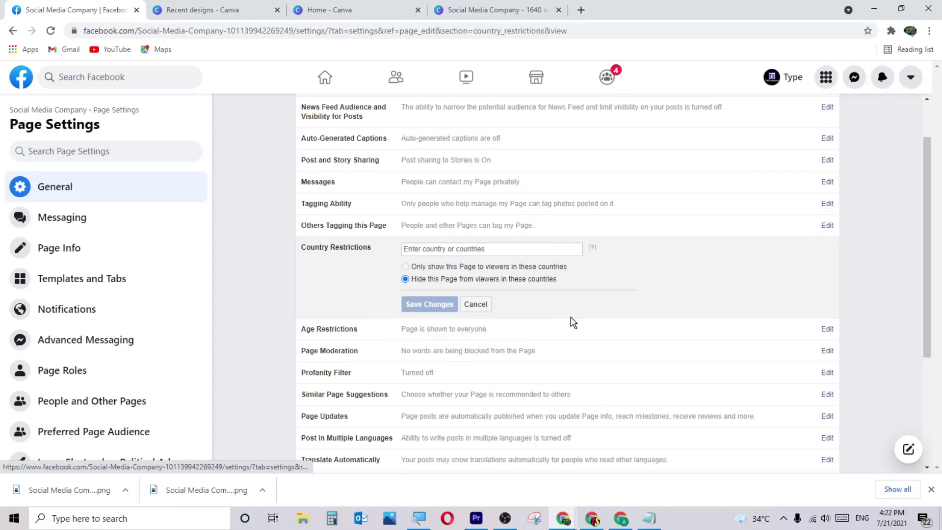
Add Nepal to the Country Restrictions list.
{"action": "left_click", "coordinate": [453, 250]}
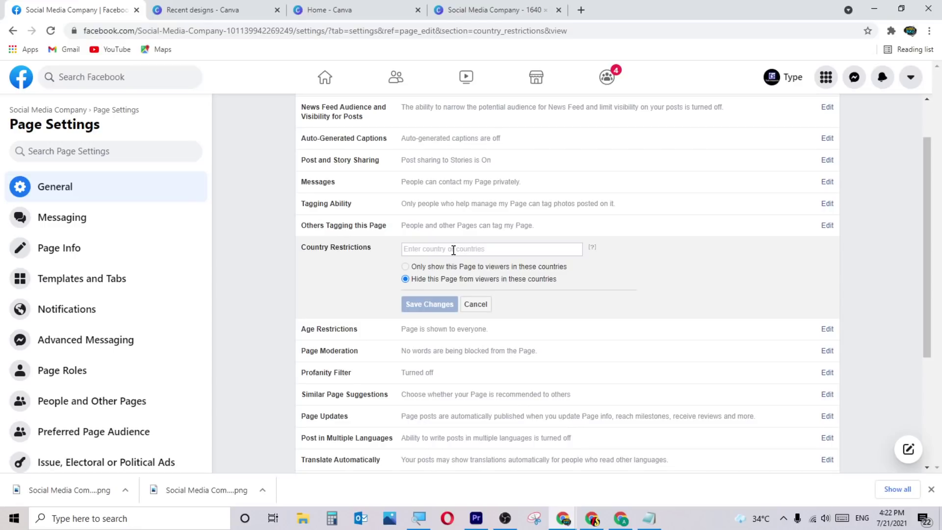
{"action": "type", "text": "pakis"}
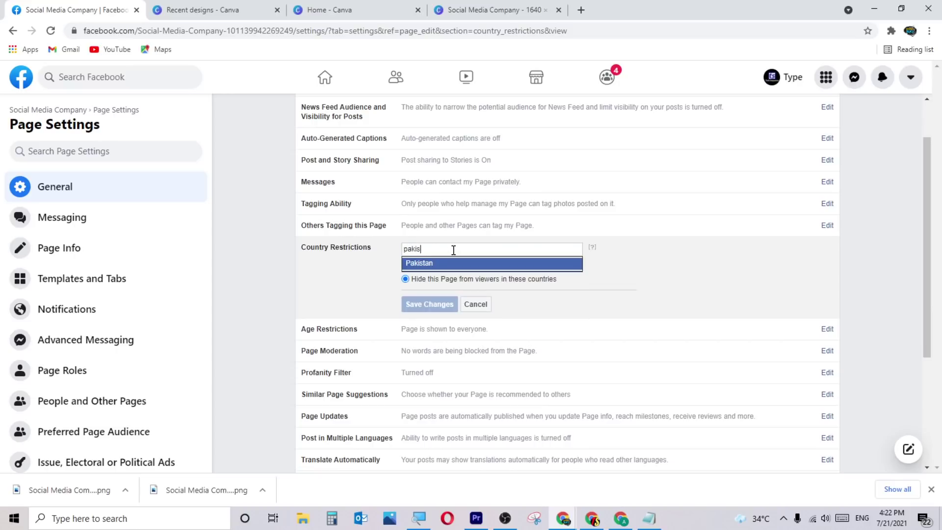
{"action": "type", "text": "ta"}
{"action": "key", "text": "BackSpace"}
{"action": "key", "text": "BackSpace"}
{"action": "key", "text": "BackSpace"}
{"action": "key", "text": "BackSpace"}
{"action": "key", "text": "BackSpace"}
{"action": "key", "text": "BackSpace"}
{"action": "key", "text": "BackSpace"}
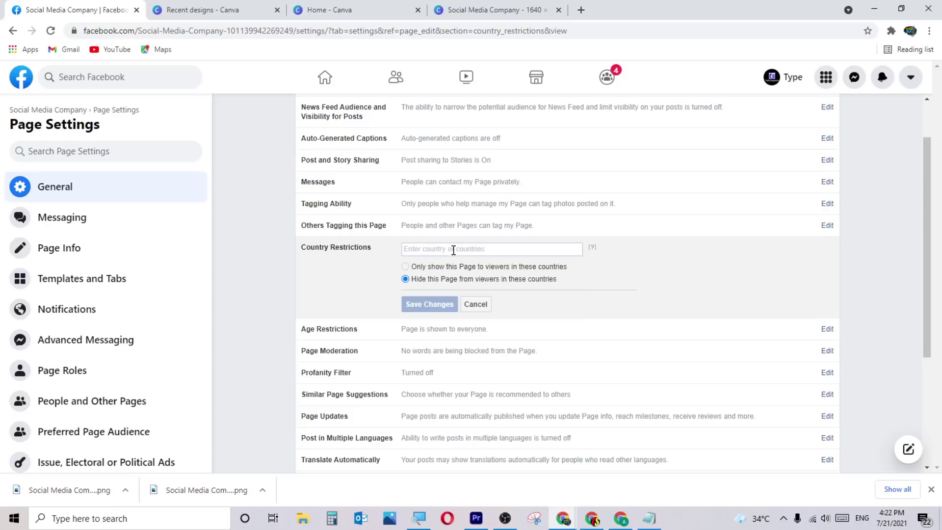
{"action": "type", "text": "uni"}
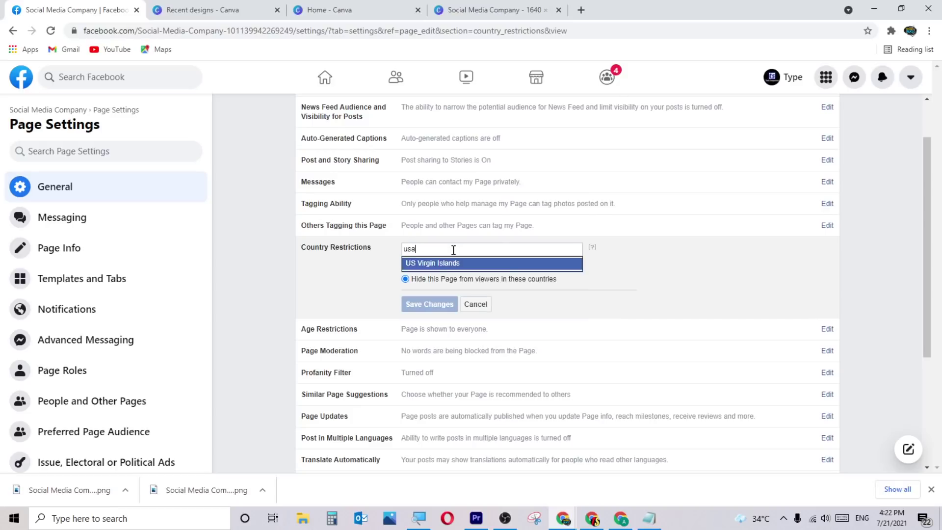
{"action": "key", "text": "BackSpace"}
{"action": "key", "text": "BackSpace"}
{"action": "key", "text": "BackSpace"}
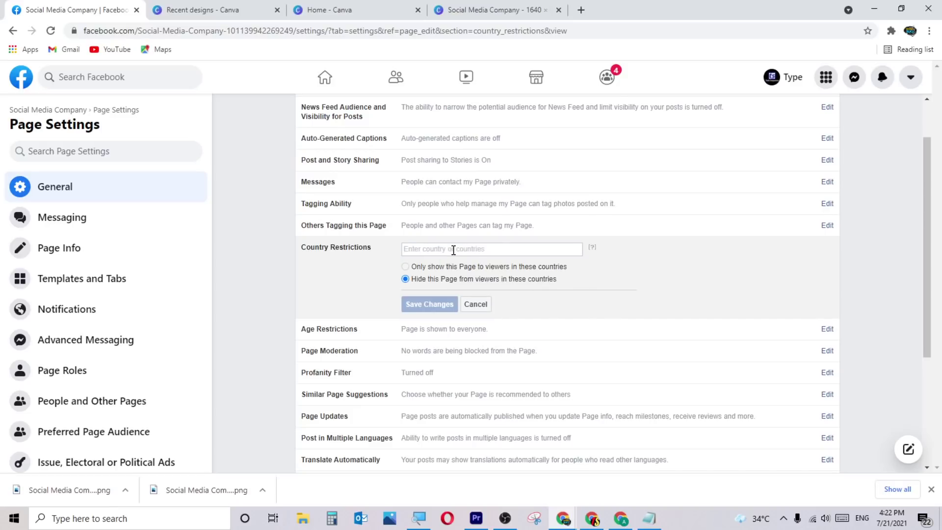
{"action": "type", "text": "nepal"}
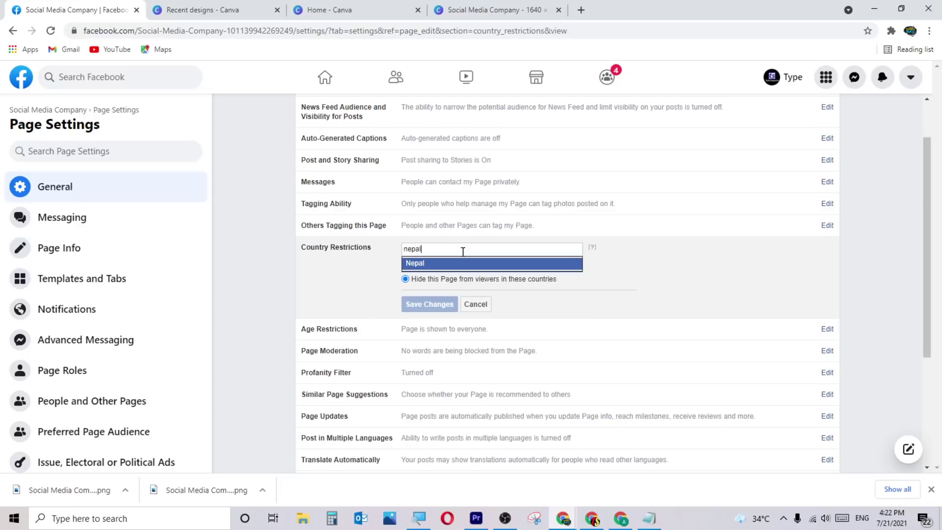
{"action": "left_click", "coordinate": [443, 267]}
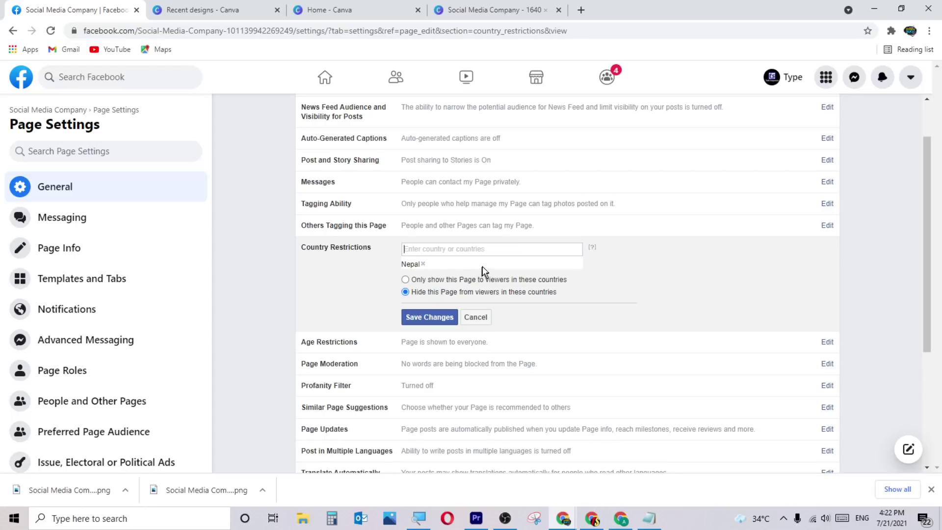
Switch between Only show and Hide for listed countries, then remove Nepal.
{"action": "left_click", "coordinate": [405, 280]}
{"action": "left_click", "coordinate": [406, 293]}
{"action": "left_click", "coordinate": [423, 264]}
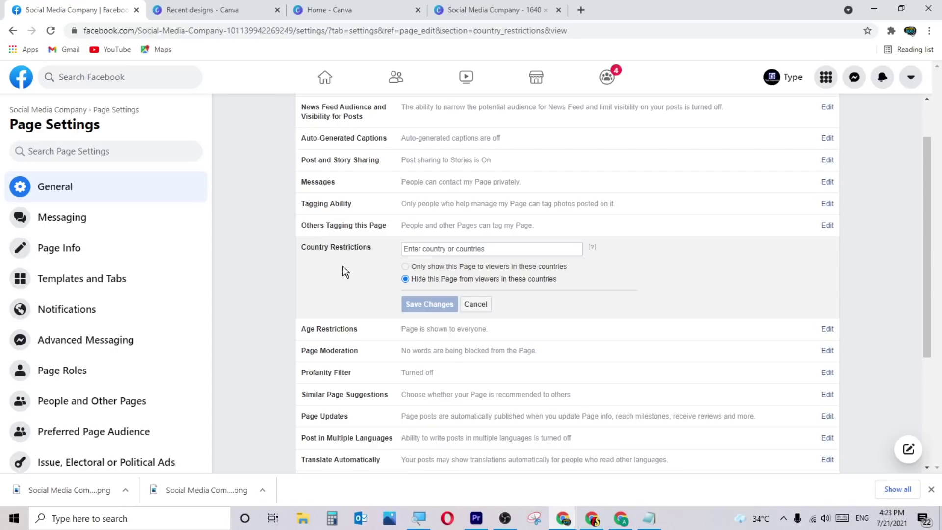
{"action": "scroll", "coordinate": [346, 272], "scroll_direction": "down", "scroll_amount": 2}
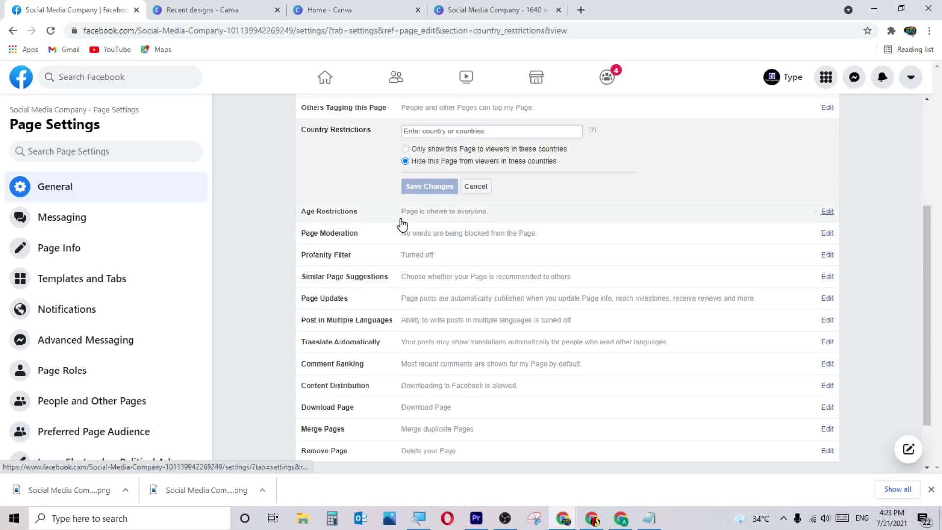
Set the Age Restriction to Alcohol-Related, then back to Public.
{"action": "left_click", "coordinate": [401, 219]}
{"action": "scroll", "coordinate": [446, 228], "scroll_direction": "up", "scroll_amount": 1}
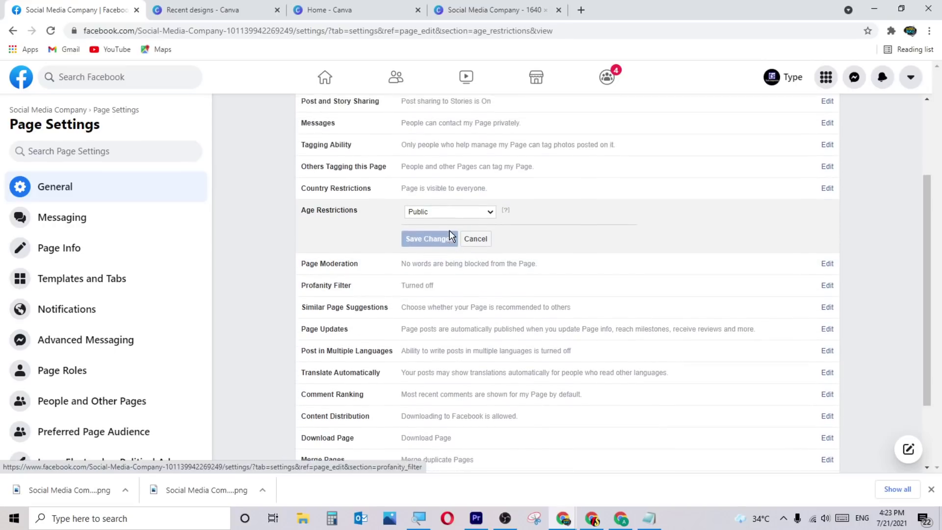
{"action": "left_click", "coordinate": [457, 212]}
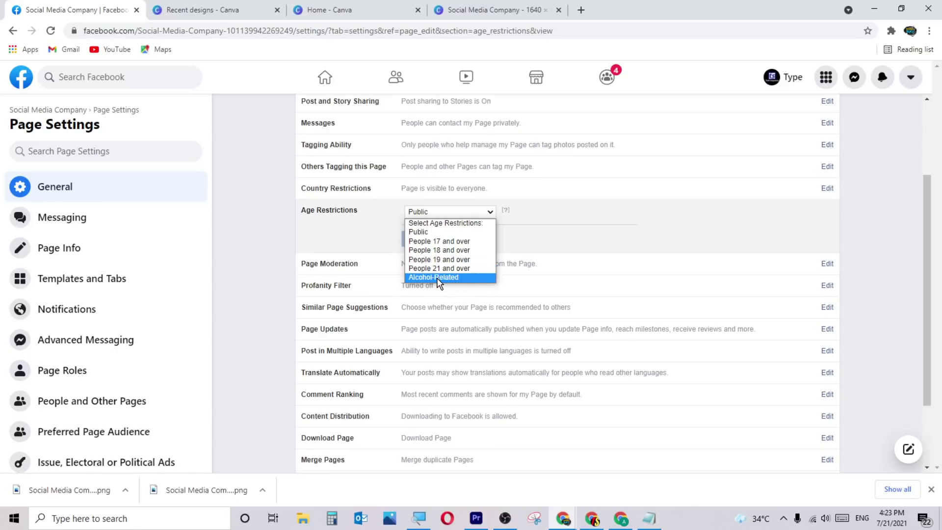
{"action": "left_click", "coordinate": [463, 276]}
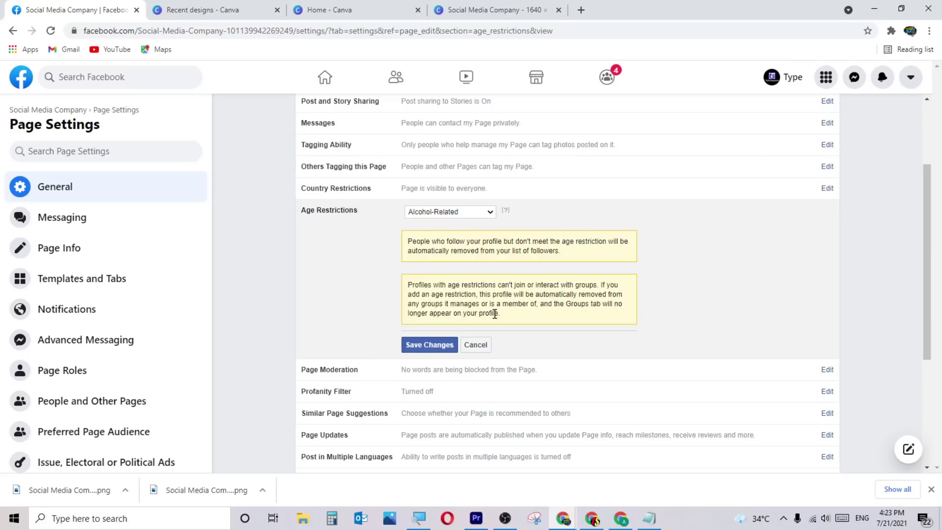
{"action": "left_click", "coordinate": [468, 213]}
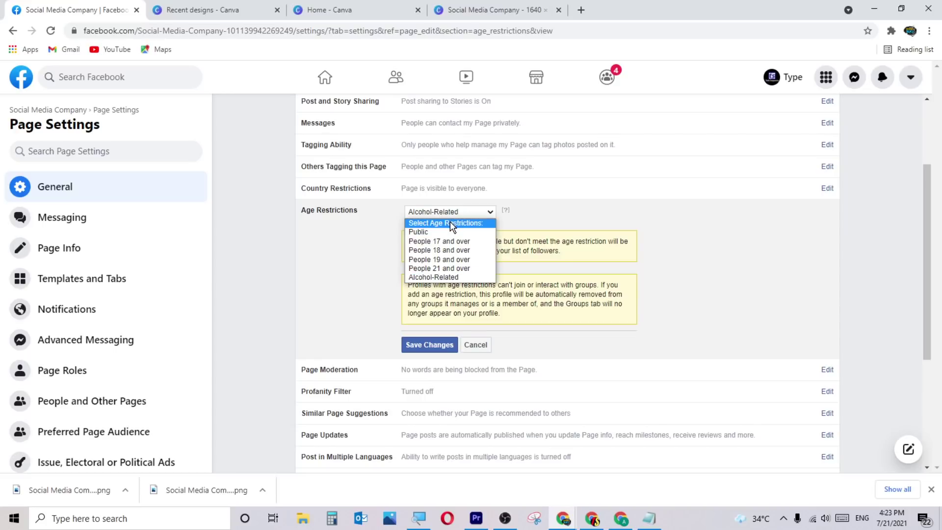
{"action": "left_click", "coordinate": [433, 231]}
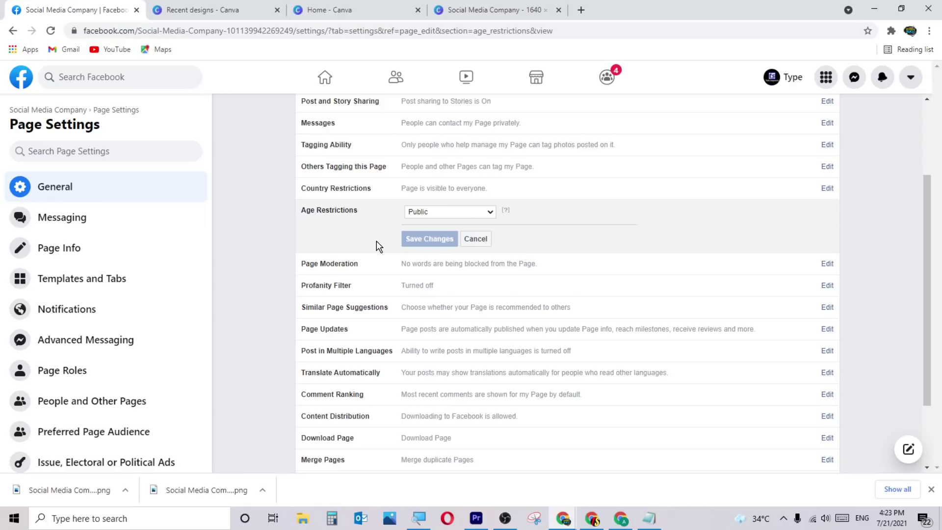
{"action": "left_click", "coordinate": [475, 266]}
{"action": "scroll", "coordinate": [504, 275], "scroll_direction": "down", "scroll_amount": 1}
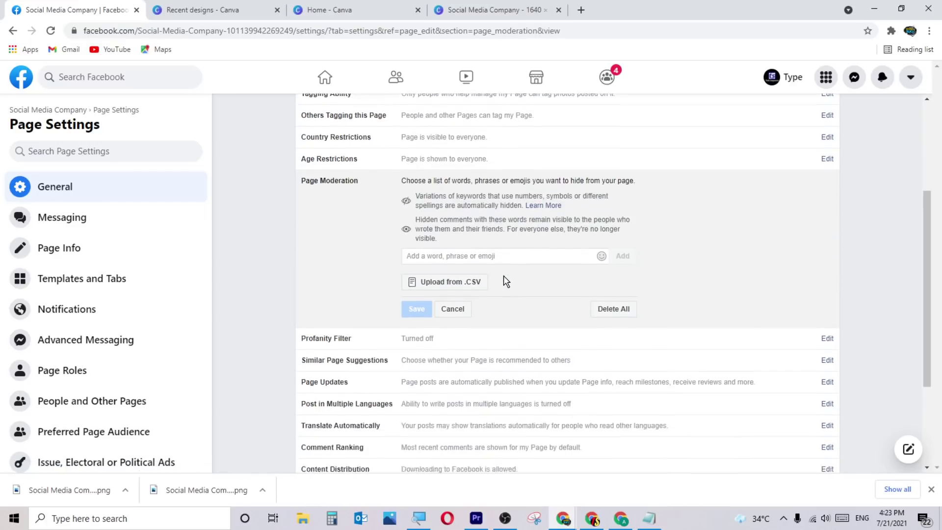
Add 'bad' and 'worst' as blocked words, then remove both so none remain.
{"action": "left_click", "coordinate": [497, 249]}
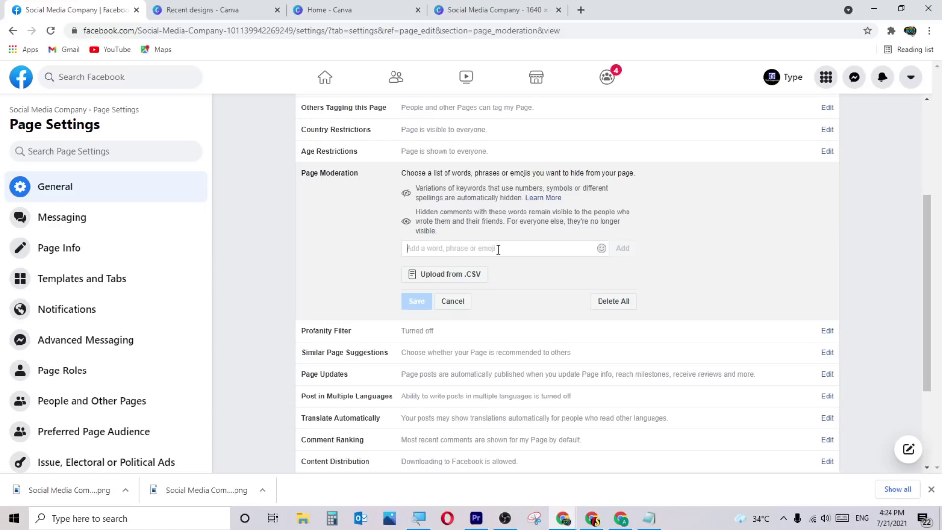
{"action": "type", "text": "bad"}
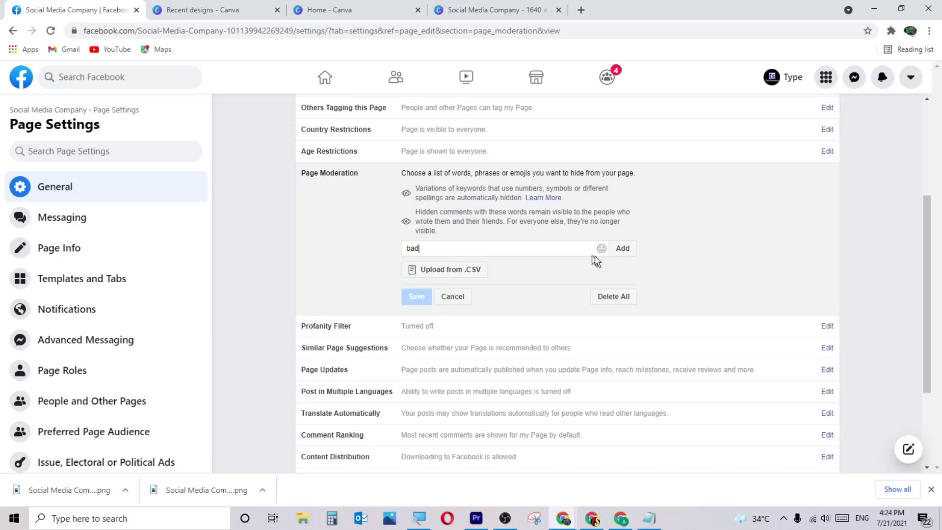
{"action": "left_click", "coordinate": [622, 249]}
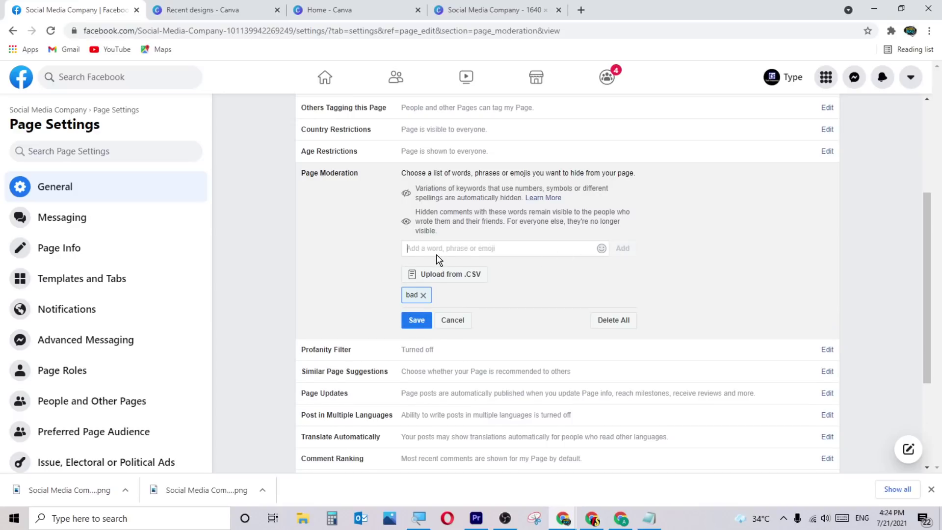
{"action": "type", "text": "woe"}
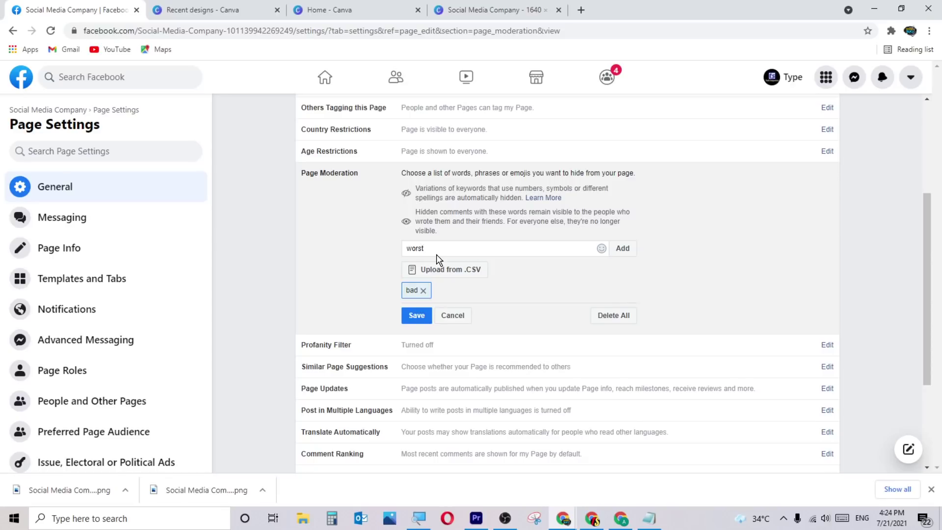
{"action": "left_click", "coordinate": [622, 248]}
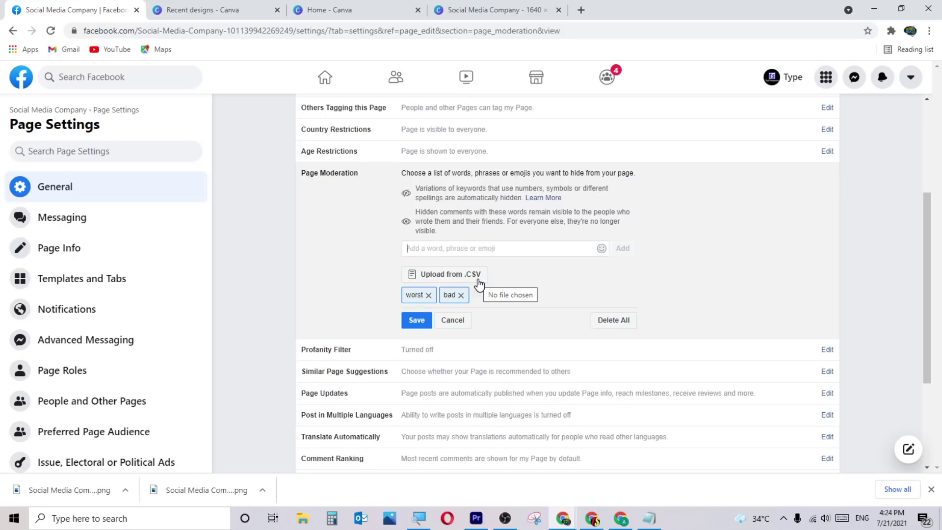
{"action": "left_click", "coordinate": [460, 295]}
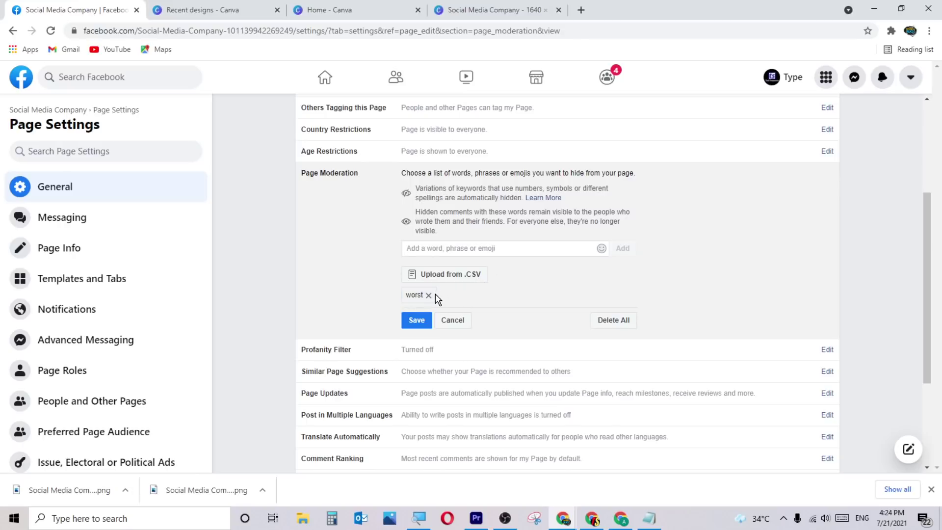
{"action": "left_click", "coordinate": [429, 296]}
{"action": "scroll", "coordinate": [558, 271], "scroll_direction": "down", "scroll_amount": 1}
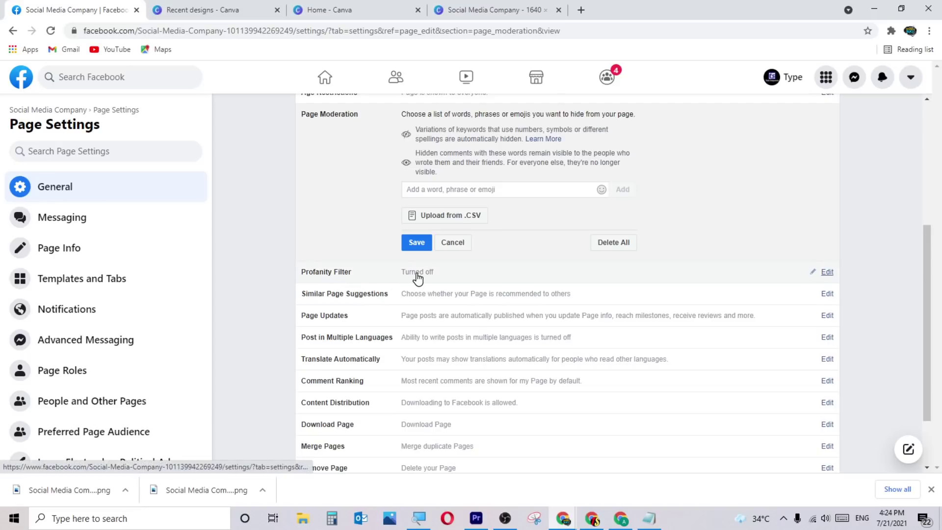
Turn the Profanity Filter on and back off.
{"action": "left_click", "coordinate": [448, 277]}
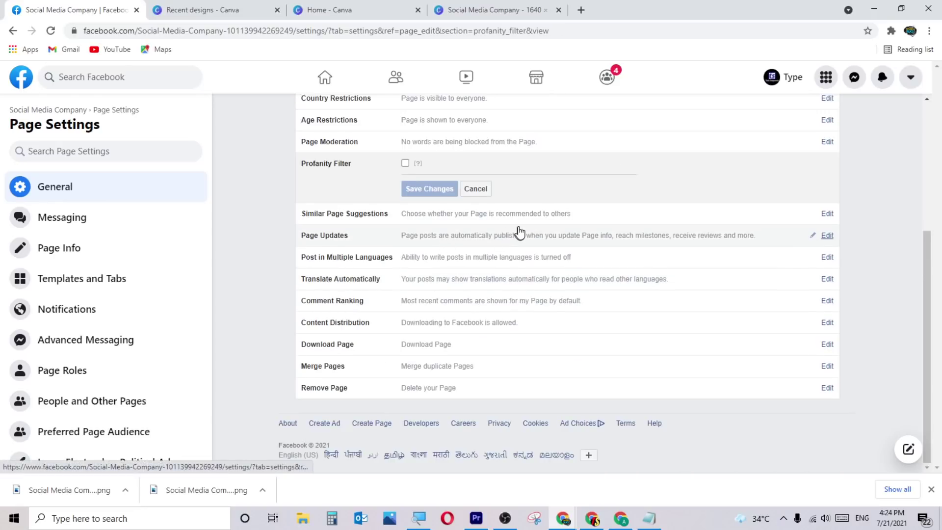
{"action": "scroll", "coordinate": [518, 231], "scroll_direction": "up", "scroll_amount": 1}
{"action": "left_click", "coordinate": [406, 222]}
{"action": "left_click", "coordinate": [406, 222]}
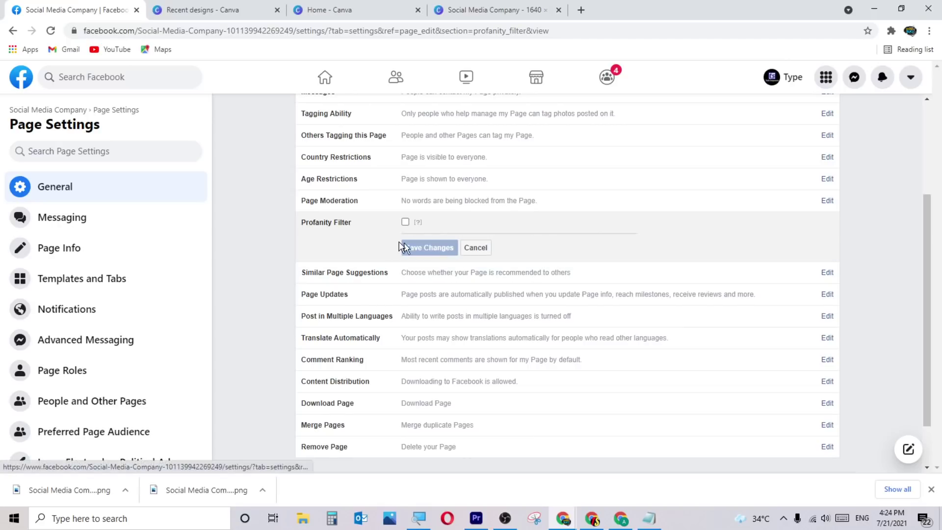
Review Similar Page Suggestions, Page Updates, Post in Multiple Languages and Translate Automatically settings.
{"action": "mouse_move", "coordinate": [418, 222]}
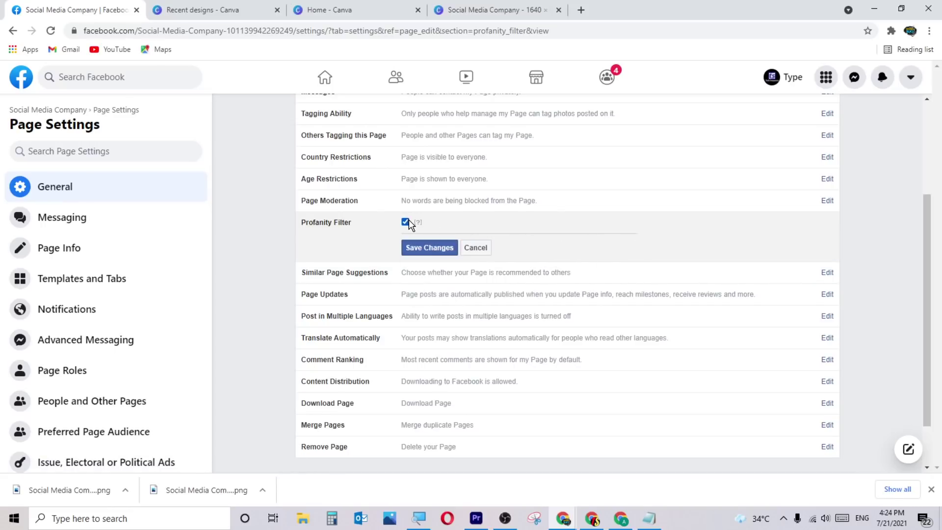
{"action": "left_click", "coordinate": [452, 277]}
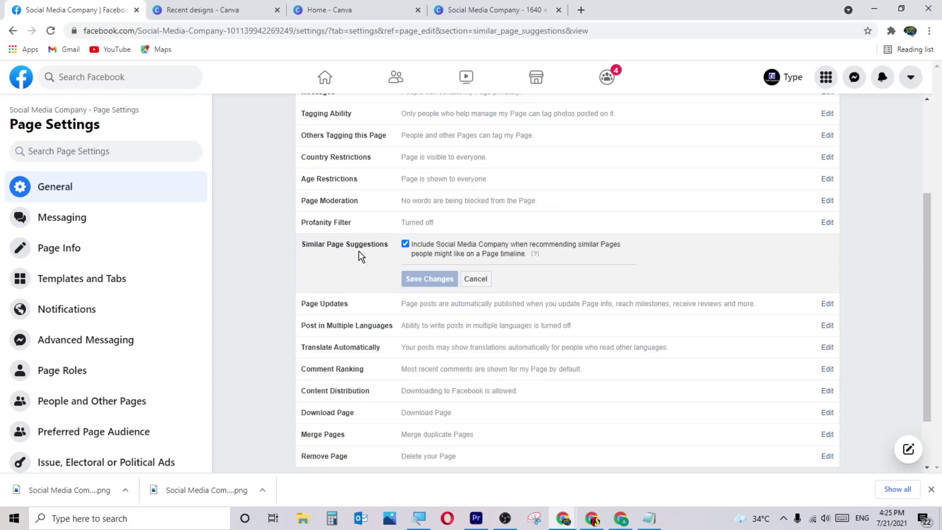
{"action": "left_click", "coordinate": [465, 315]}
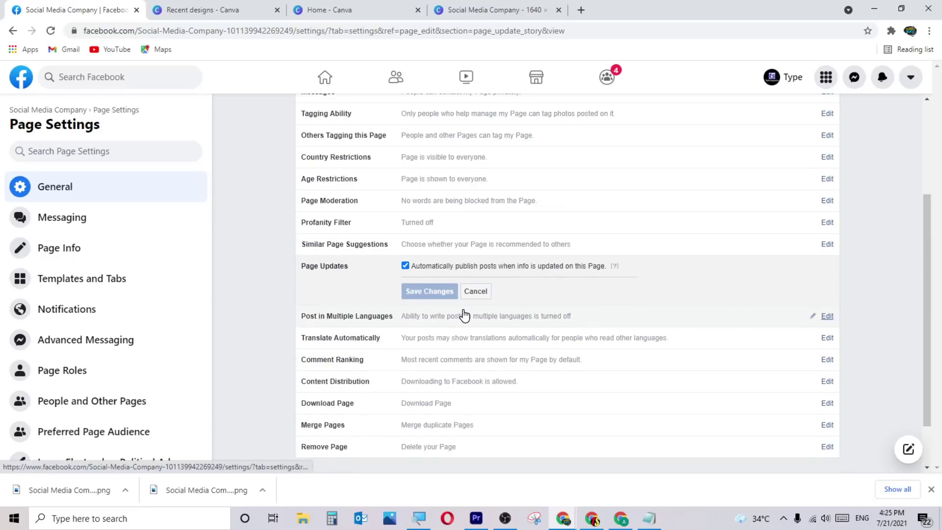
{"action": "scroll", "coordinate": [568, 294], "scroll_direction": "down", "scroll_amount": 2}
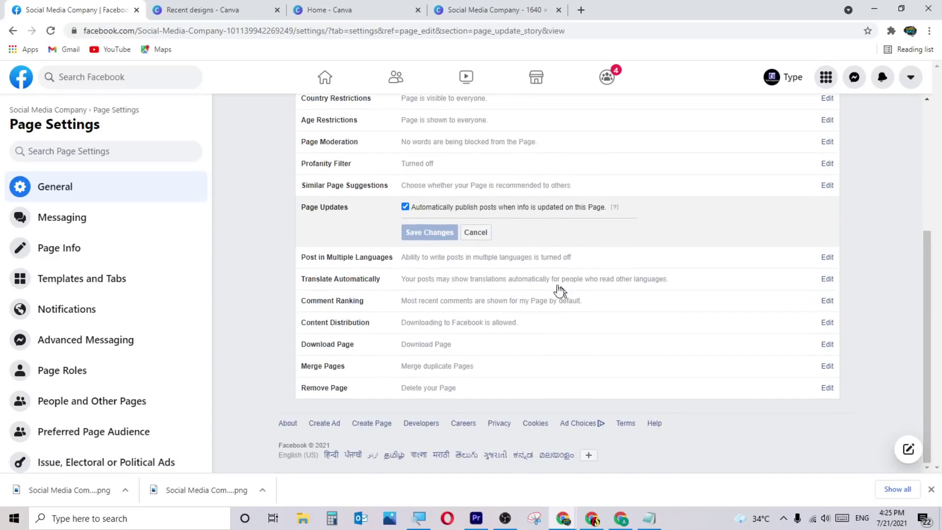
{"action": "left_click", "coordinate": [574, 264]}
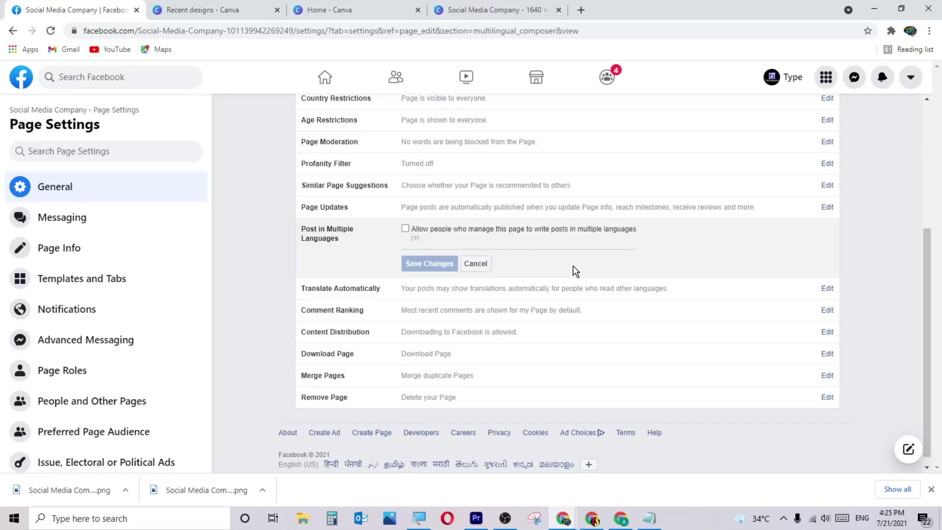
{"action": "left_click", "coordinate": [534, 293]}
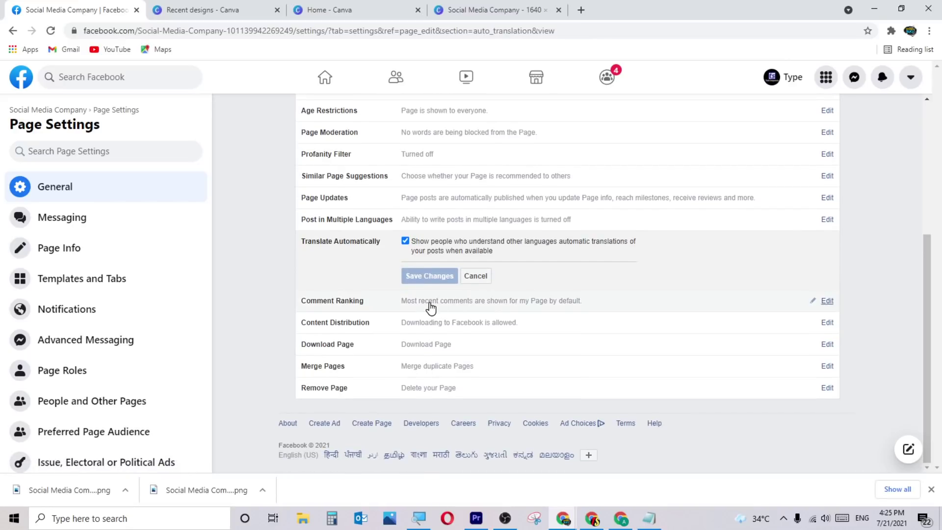
Choose most relevant comments in Comment Ranking, then discard the change.
{"action": "left_click", "coordinate": [471, 301]}
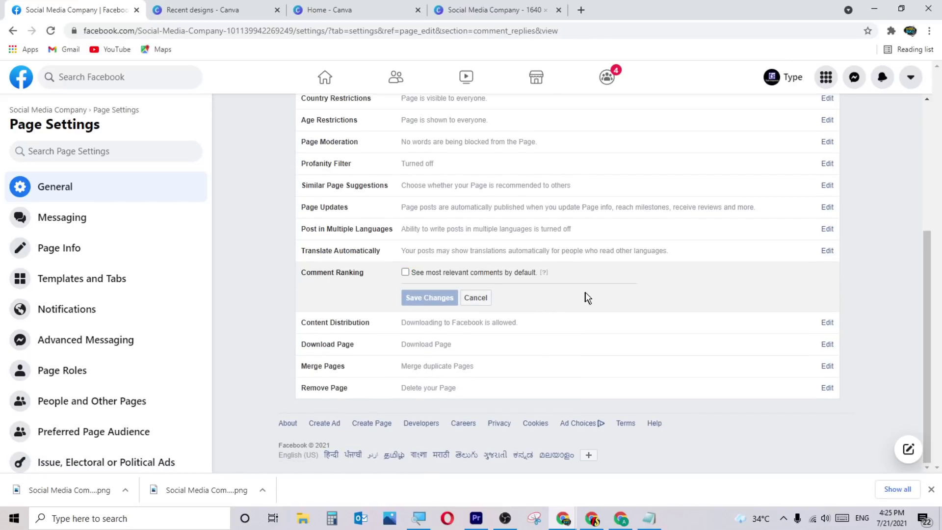
{"action": "left_click", "coordinate": [426, 273]}
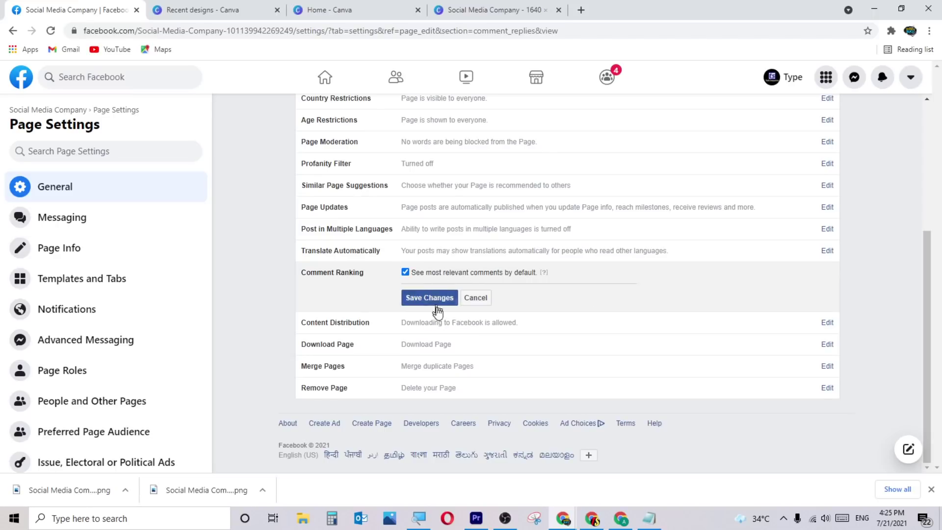
{"action": "left_click", "coordinate": [452, 332]}
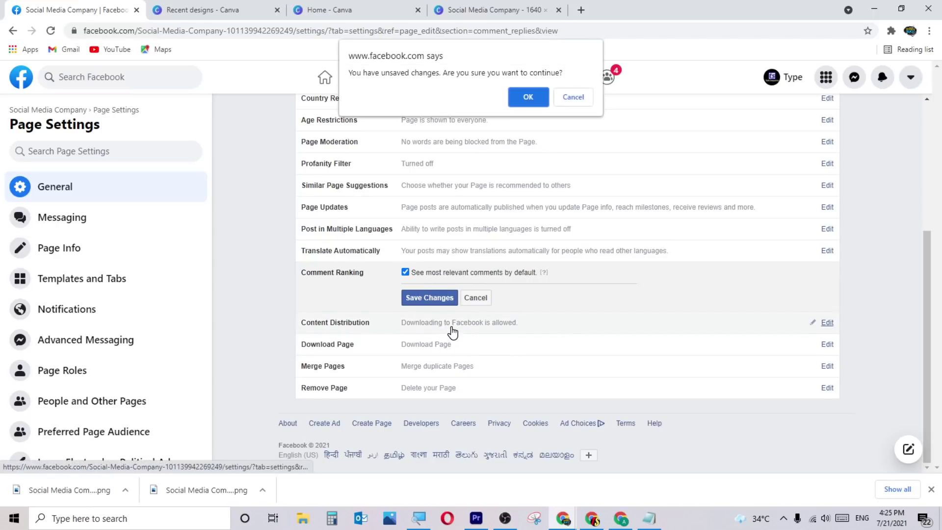
{"action": "left_click", "coordinate": [526, 98]}
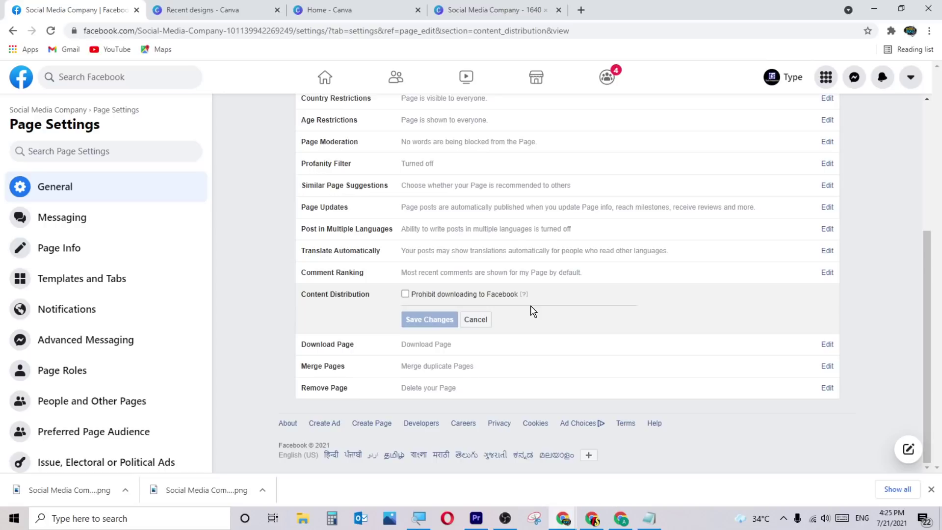
Tick prohibit downloading in Content Distribution, then discard it to reach Download Page.
{"action": "left_click", "coordinate": [405, 293]}
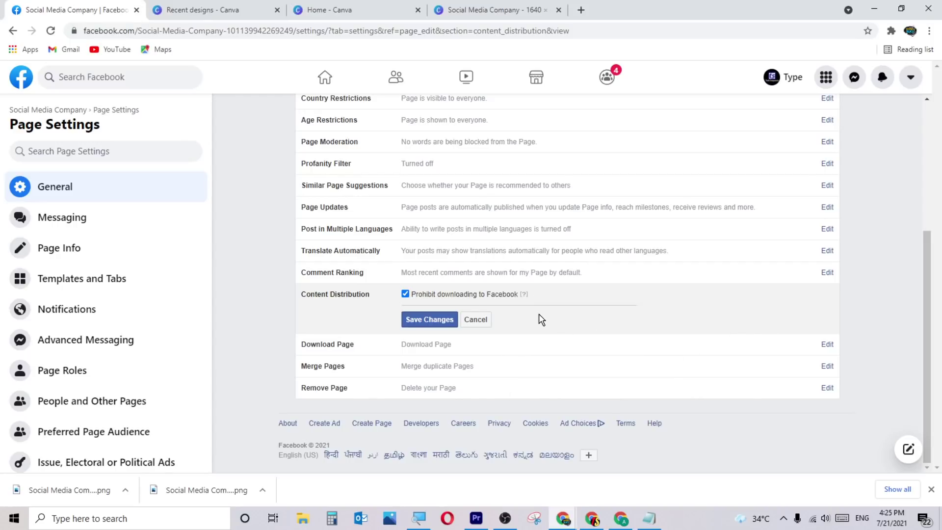
{"action": "left_click", "coordinate": [512, 349]}
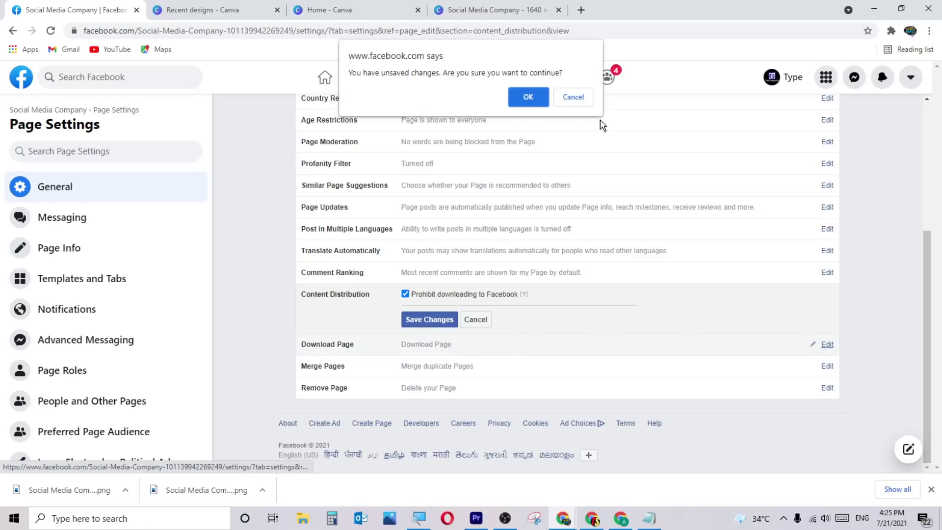
{"action": "left_click", "coordinate": [570, 96]}
{"action": "left_click", "coordinate": [426, 344]}
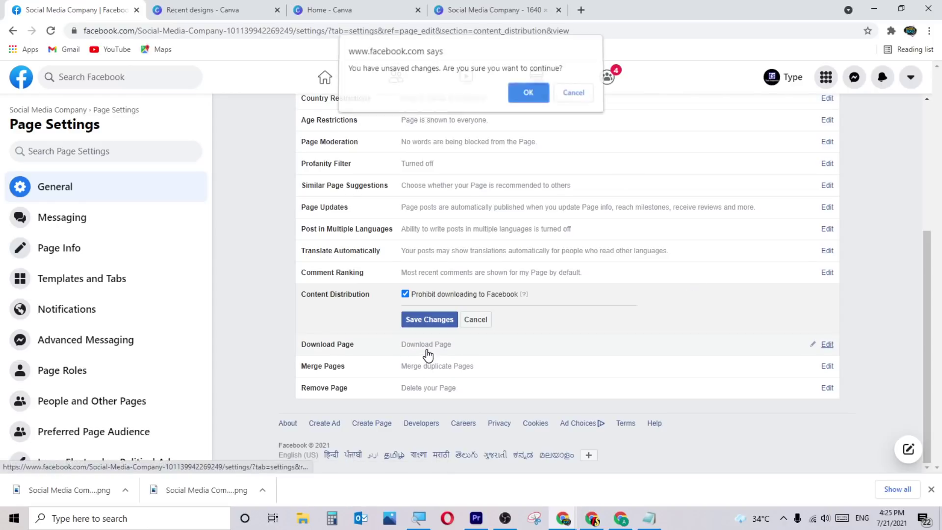
{"action": "left_click", "coordinate": [523, 94]}
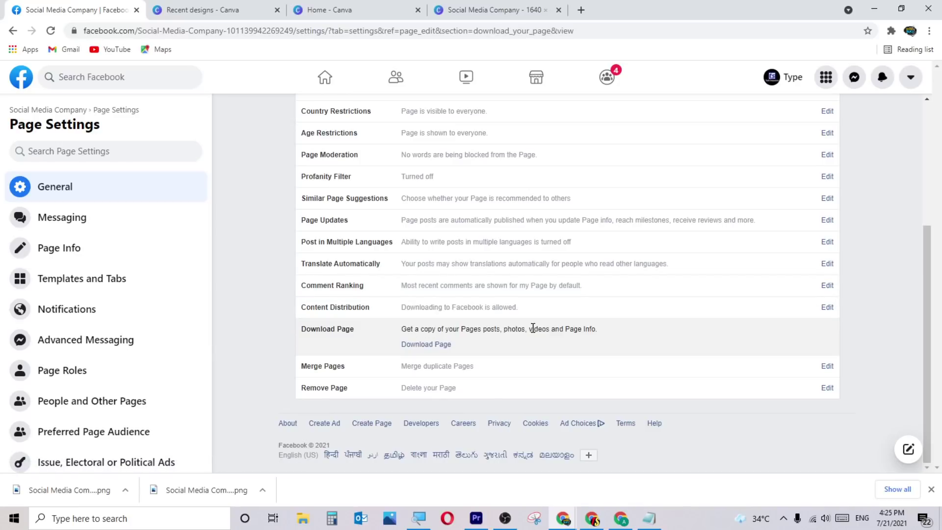
Open Download Your Page Information and browse its list of Page data categories.
{"action": "left_click", "coordinate": [438, 345]}
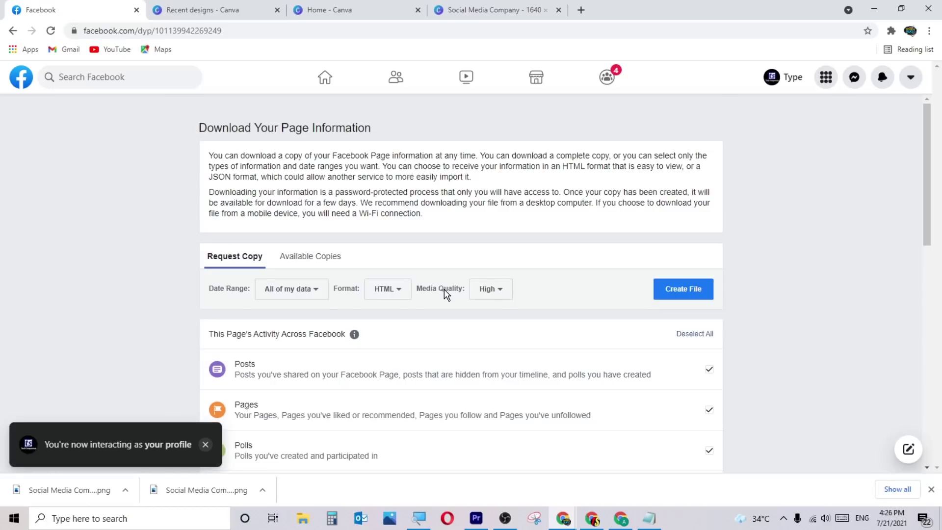
{"action": "scroll", "coordinate": [525, 332], "scroll_direction": "down", "scroll_amount": 5}
{"action": "scroll", "coordinate": [524, 333], "scroll_direction": "down", "scroll_amount": 5}
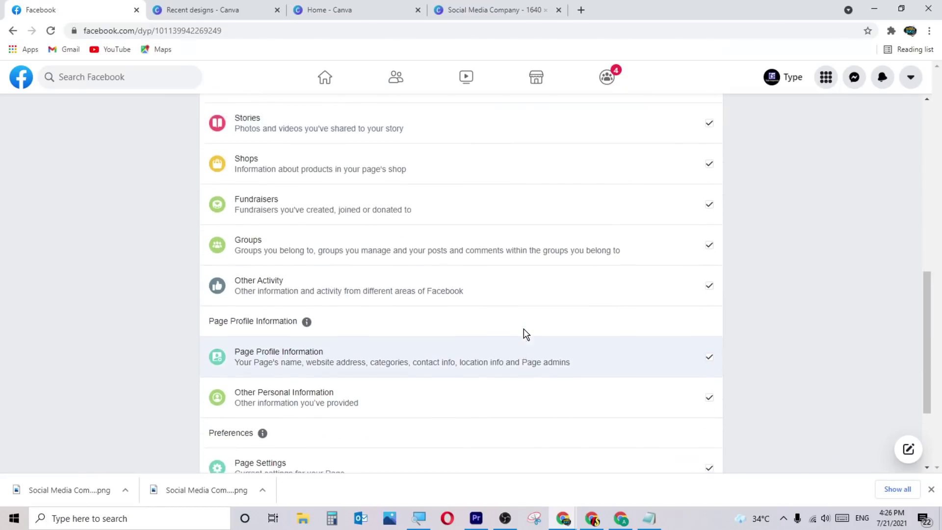
{"action": "scroll", "coordinate": [523, 332], "scroll_direction": "up", "scroll_amount": 10}
{"action": "scroll", "coordinate": [427, 316], "scroll_direction": "down", "scroll_amount": 3}
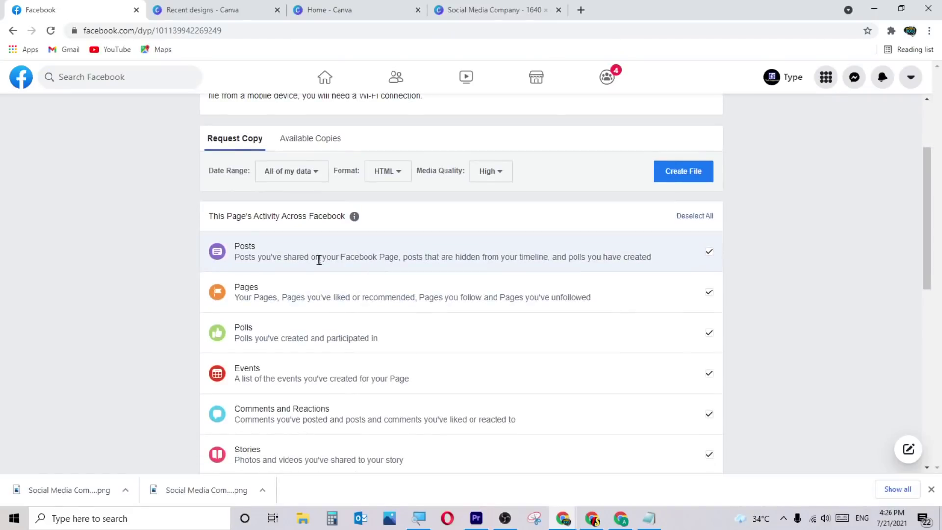
{"action": "scroll", "coordinate": [383, 294], "scroll_direction": "down", "scroll_amount": 1}
{"action": "scroll", "coordinate": [384, 294], "scroll_direction": "down", "scroll_amount": 2}
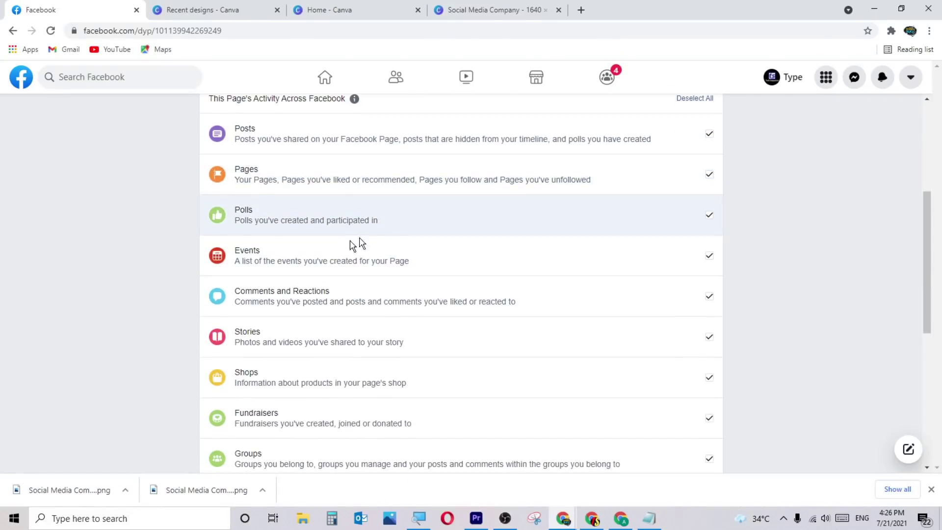
{"action": "scroll", "coordinate": [409, 255], "scroll_direction": "down", "scroll_amount": 1}
{"action": "scroll", "coordinate": [409, 260], "scroll_direction": "down", "scroll_amount": 1}
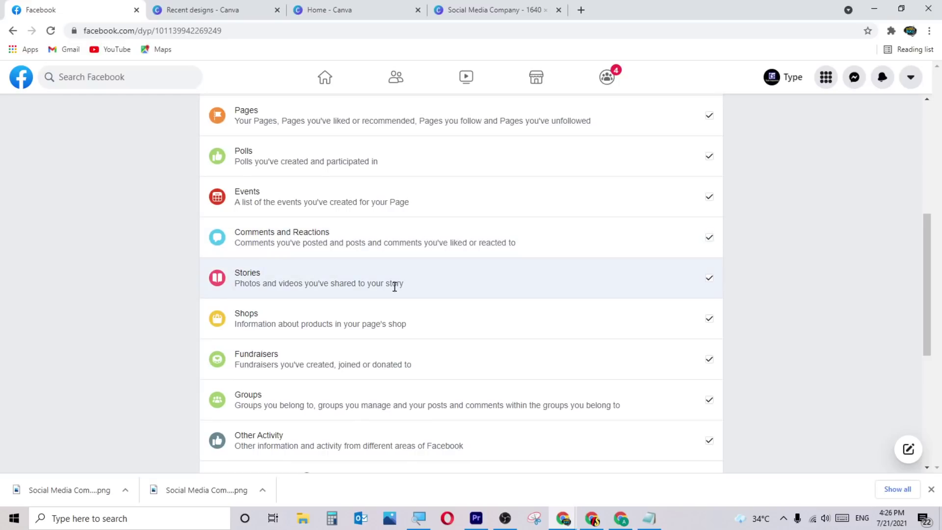
{"action": "scroll", "coordinate": [355, 286], "scroll_direction": "down", "scroll_amount": 3}
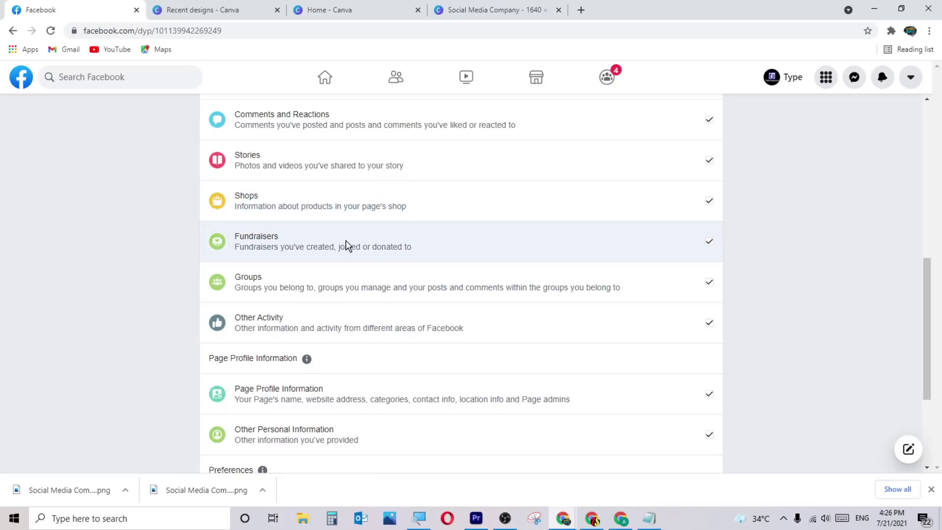
{"action": "scroll", "coordinate": [392, 314], "scroll_direction": "down", "scroll_amount": 3}
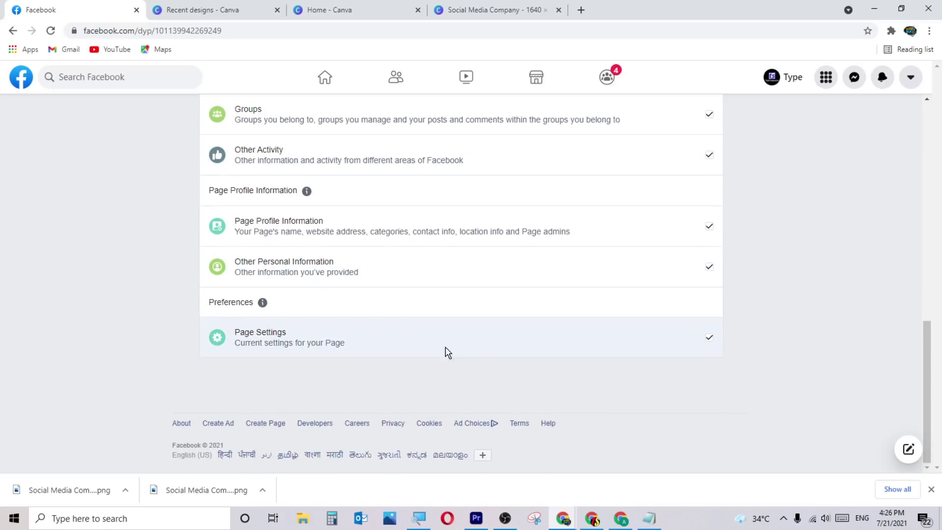
{"action": "scroll", "coordinate": [579, 391], "scroll_direction": "up", "scroll_amount": 10}
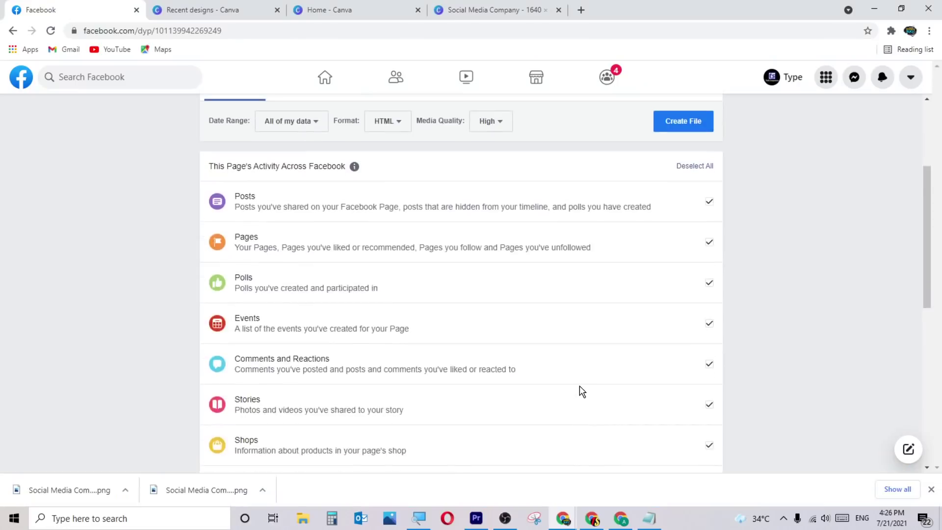
Check Merge Pages and Remove Page, cancel the Page deletion, and return to the top.
{"action": "left_click", "coordinate": [13, 30]}
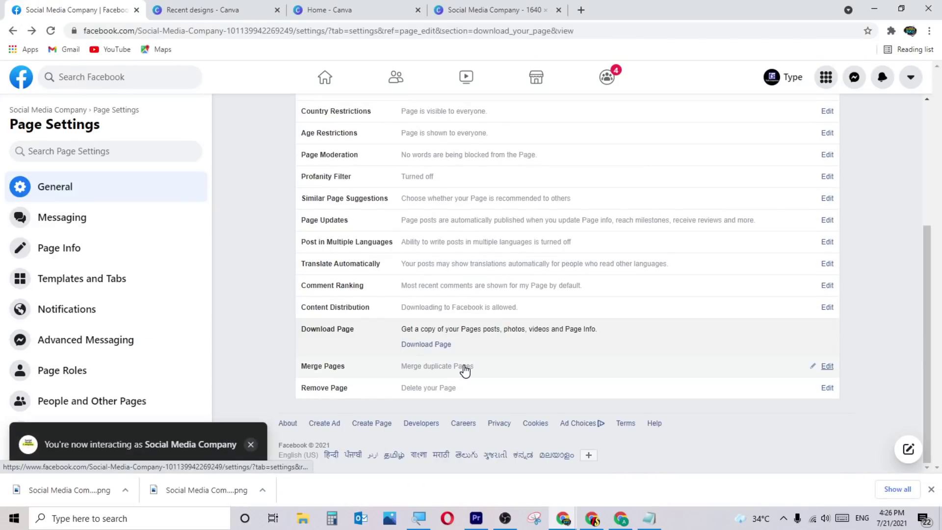
{"action": "left_click", "coordinate": [465, 369]}
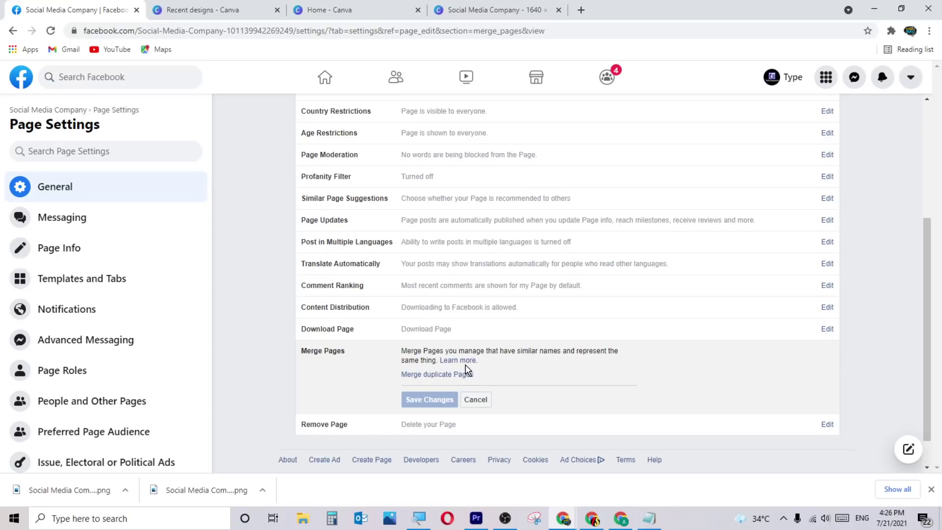
{"action": "scroll", "coordinate": [501, 364], "scroll_direction": "down", "scroll_amount": 1}
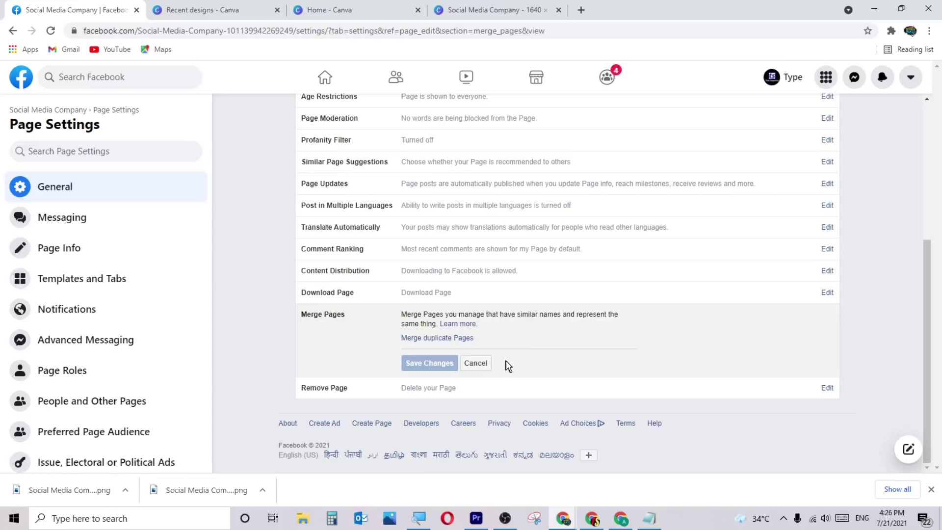
{"action": "left_click", "coordinate": [425, 393]}
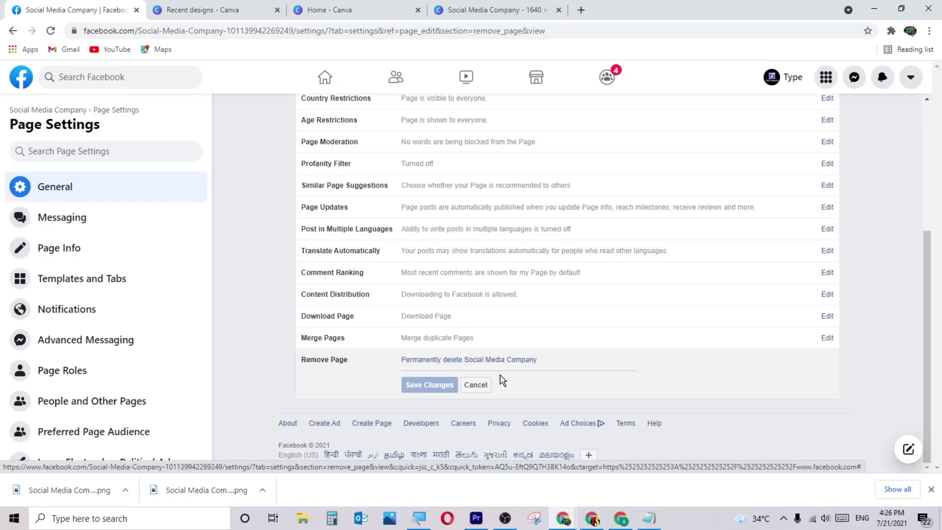
{"action": "left_click", "coordinate": [476, 384]}
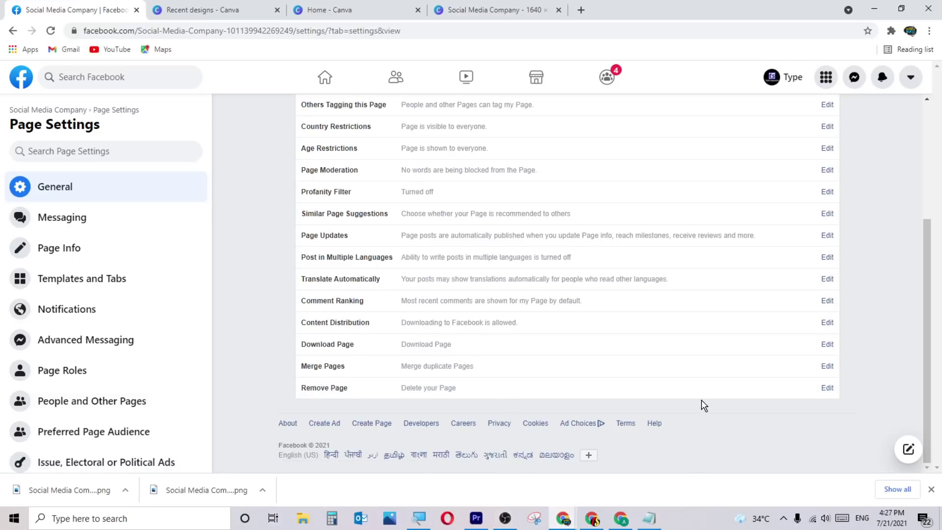
{"action": "scroll", "coordinate": [702, 405], "scroll_direction": "up", "scroll_amount": 4}
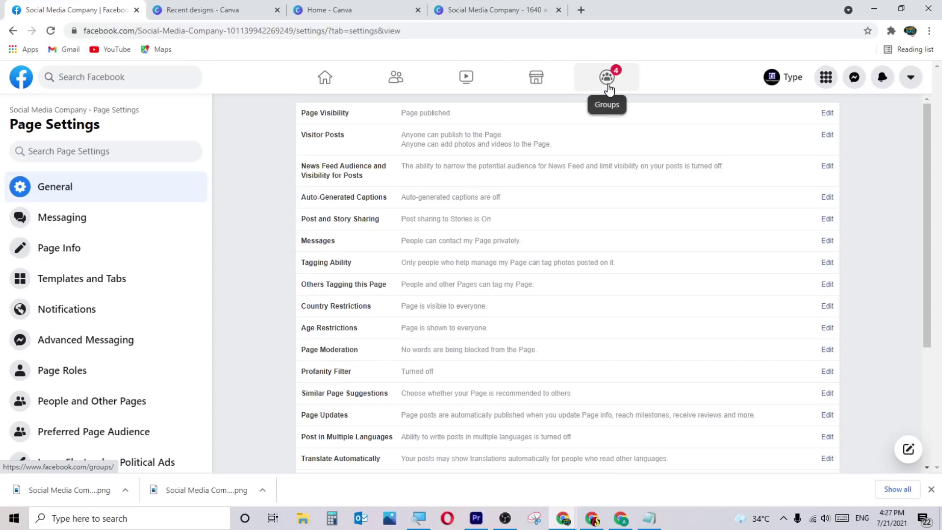
Visit the home feed, browse People You May Know in Friends, then go to Watch.
{"action": "left_click", "coordinate": [322, 87]}
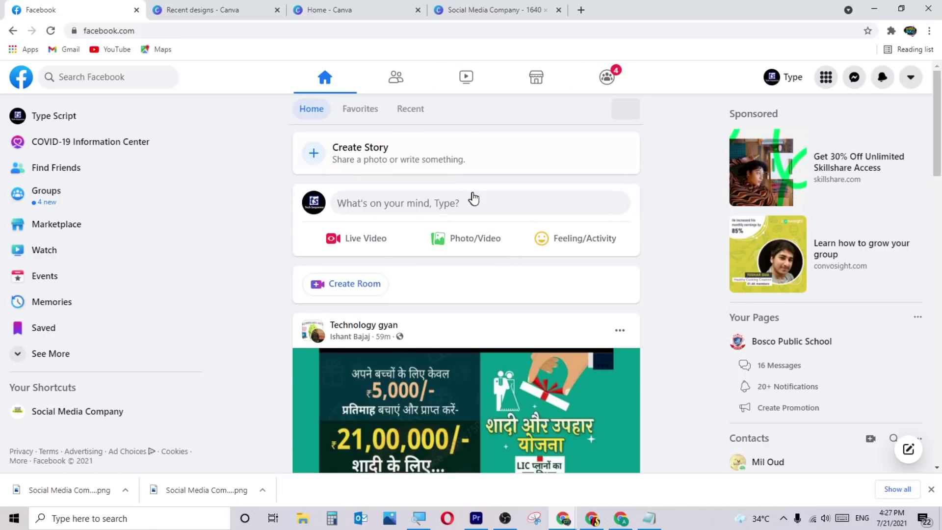
{"action": "left_click", "coordinate": [396, 82]}
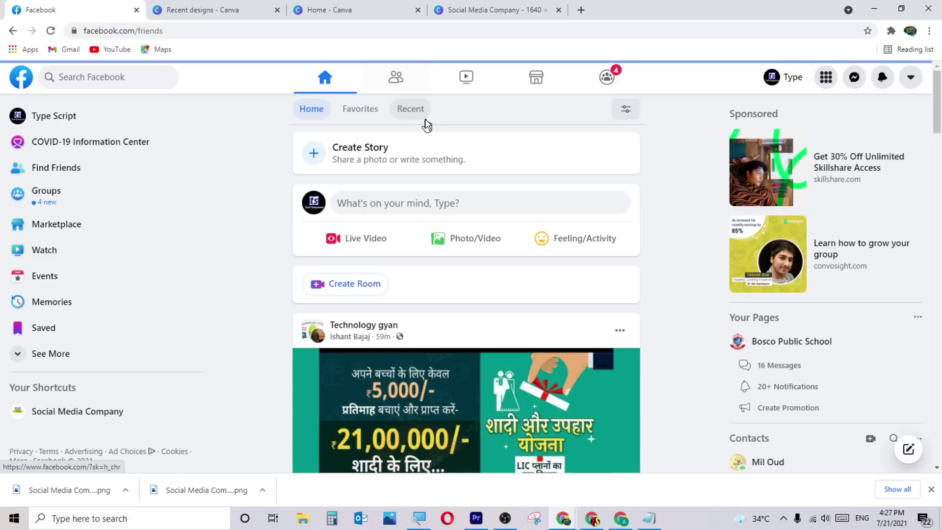
{"action": "left_click", "coordinate": [398, 82]}
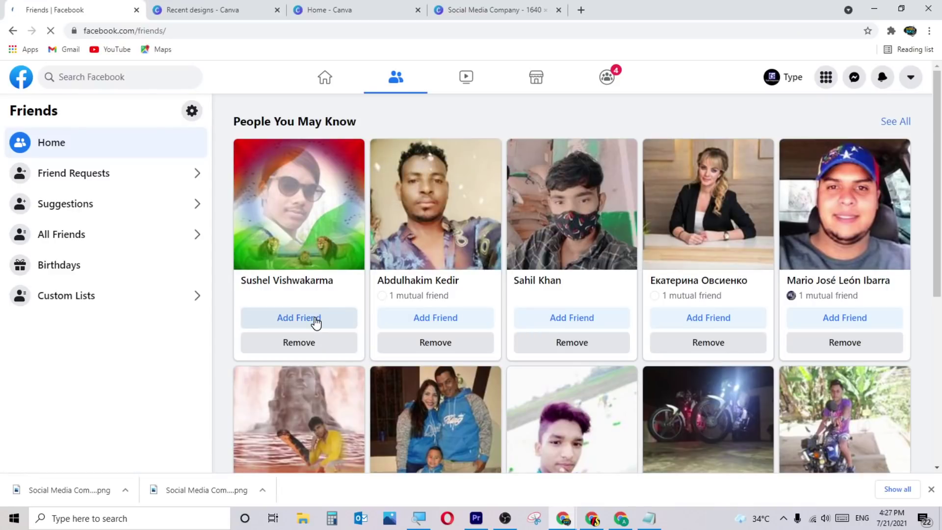
{"action": "scroll", "coordinate": [586, 309], "scroll_direction": "down", "scroll_amount": 3}
{"action": "scroll", "coordinate": [588, 314], "scroll_direction": "down", "scroll_amount": 5}
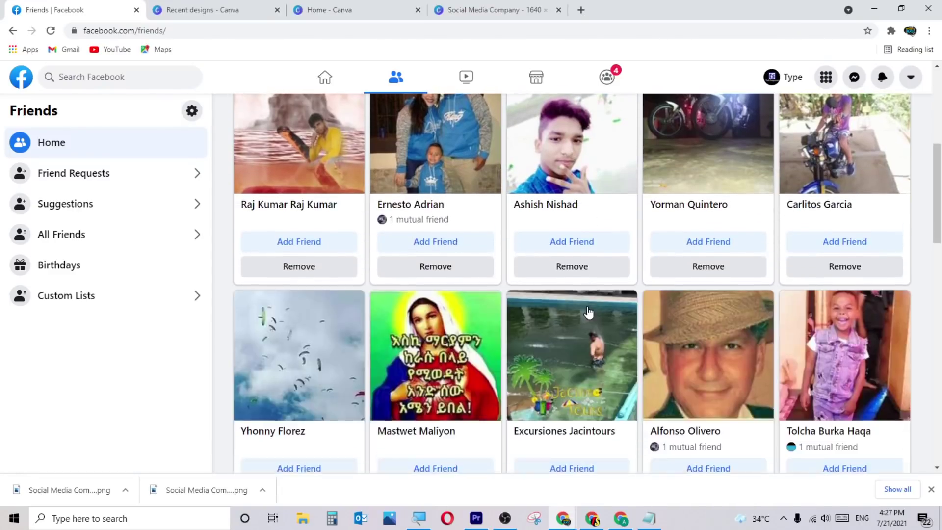
{"action": "scroll", "coordinate": [589, 328], "scroll_direction": "up", "scroll_amount": 8}
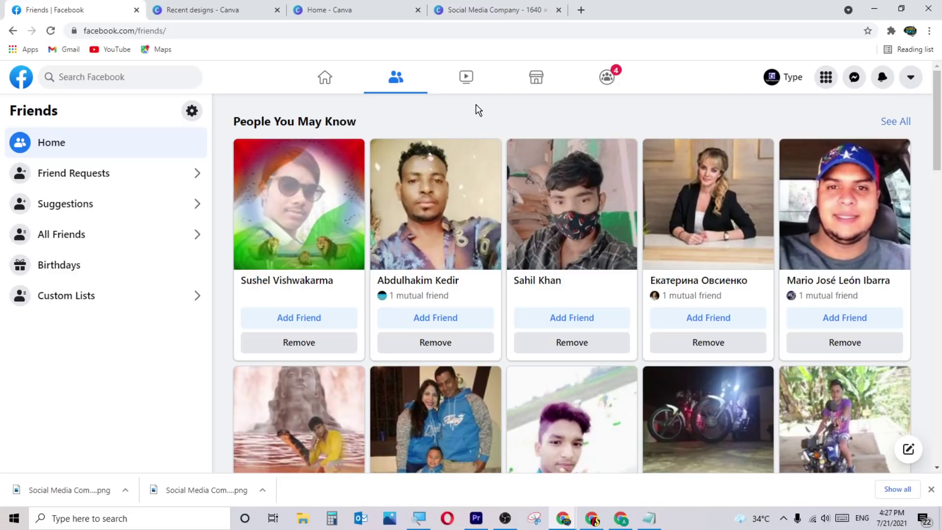
{"action": "left_click", "coordinate": [466, 88]}
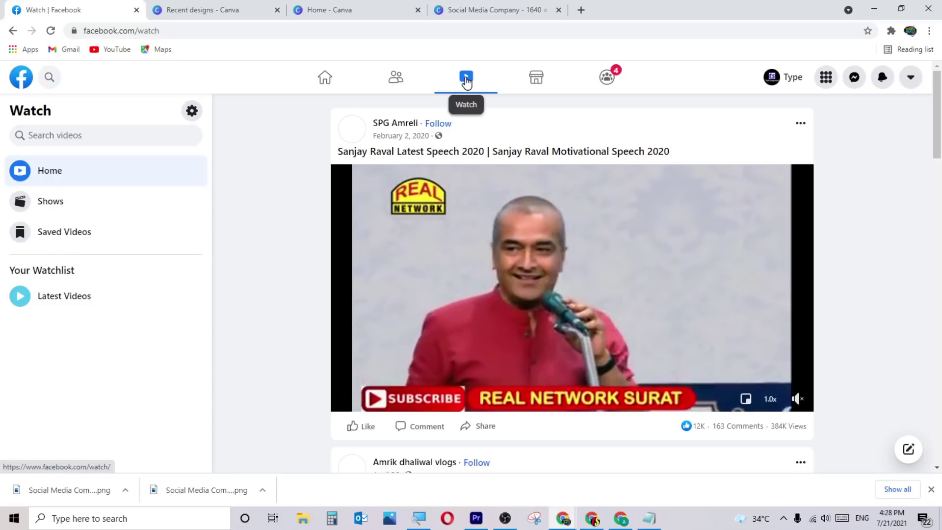
Scroll through the Watch video feed to look over the videos.
{"action": "scroll", "coordinate": [524, 258], "scroll_direction": "down", "scroll_amount": 10}
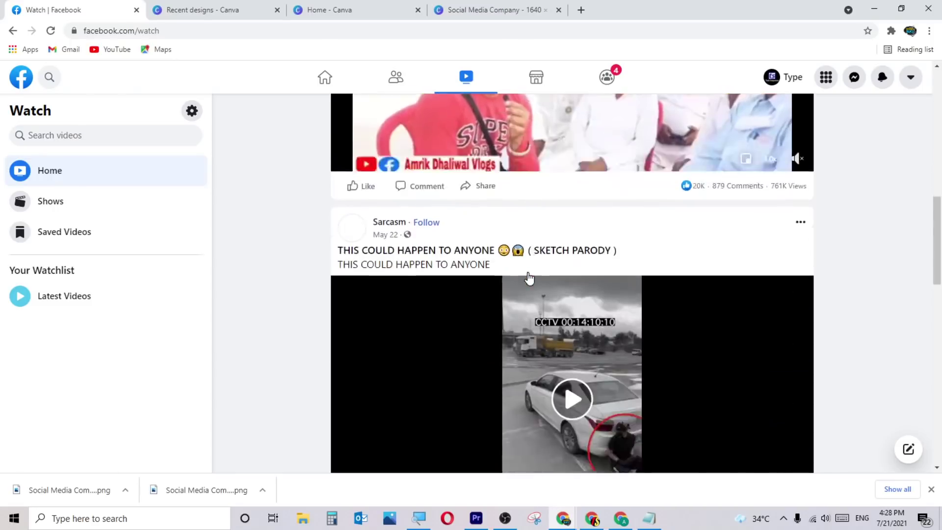
{"action": "scroll", "coordinate": [528, 278], "scroll_direction": "down", "scroll_amount": 10}
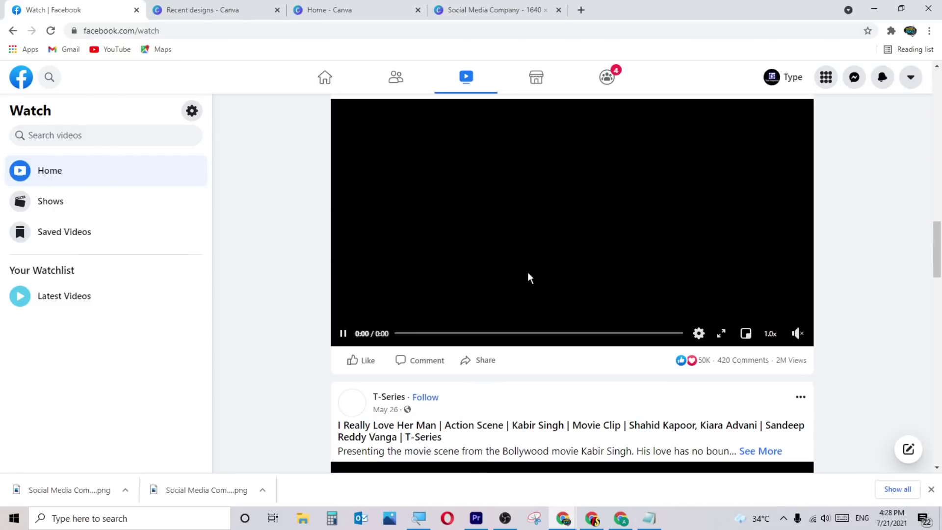
{"action": "scroll", "coordinate": [554, 321], "scroll_direction": "down", "scroll_amount": 3}
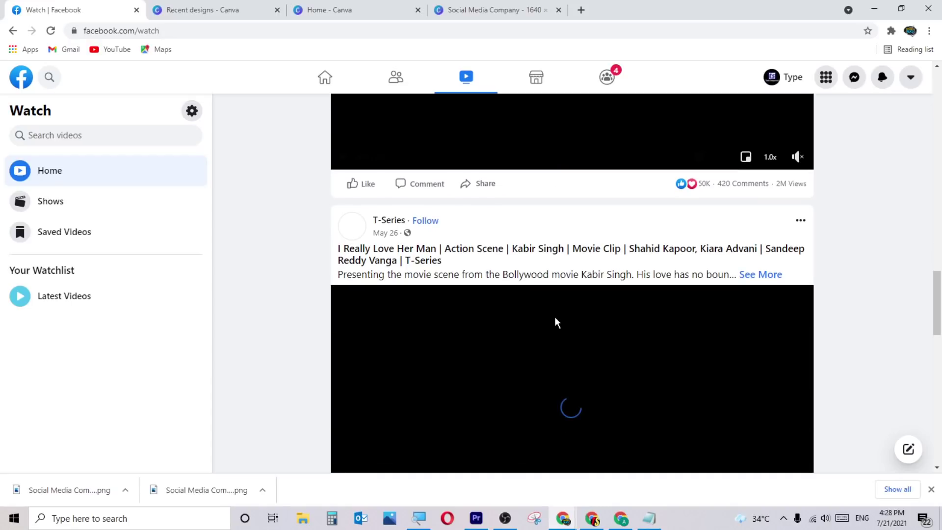
{"action": "scroll", "coordinate": [549, 309], "scroll_direction": "up", "scroll_amount": 12}
Browse Marketplace listings, briefly view a Cell Phones listing, then go to Groups.
{"action": "left_click", "coordinate": [528, 78]}
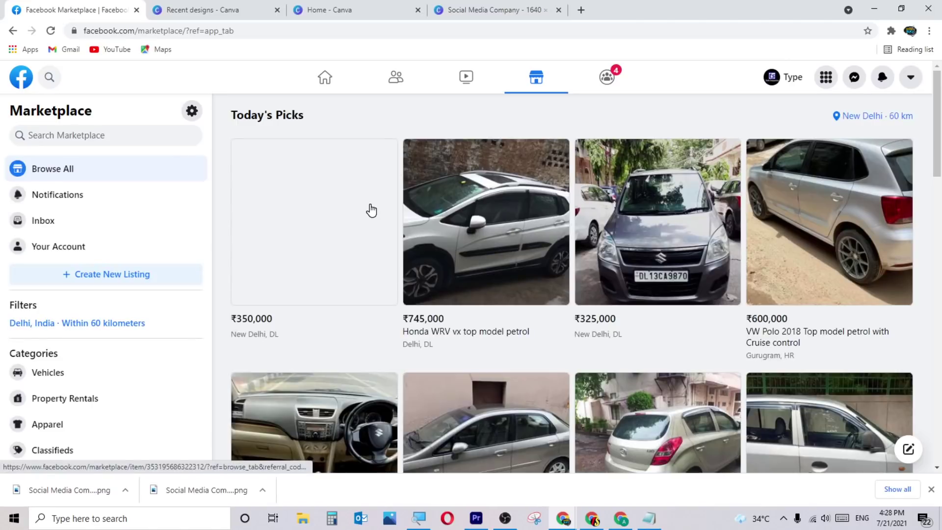
{"action": "scroll", "coordinate": [497, 283], "scroll_direction": "down", "scroll_amount": 1}
{"action": "scroll", "coordinate": [497, 283], "scroll_direction": "down", "scroll_amount": 18}
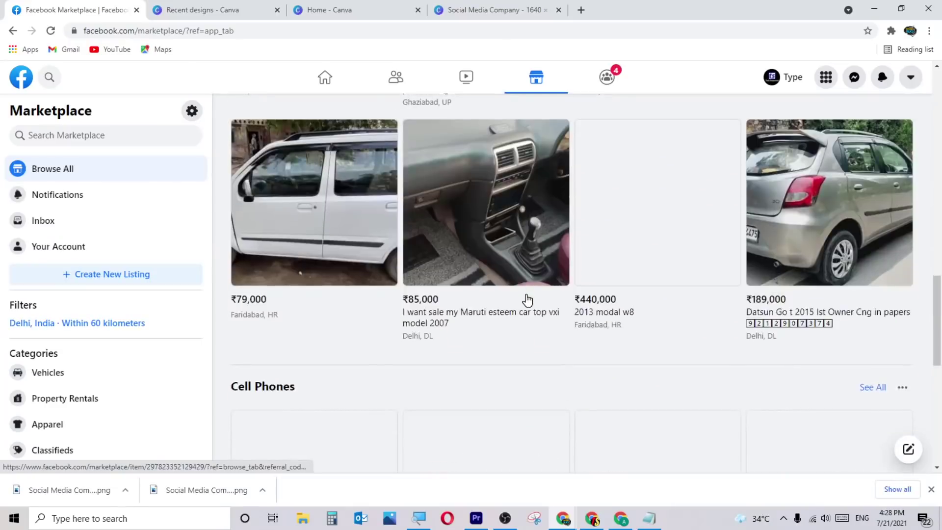
{"action": "scroll", "coordinate": [528, 301], "scroll_direction": "down", "scroll_amount": 3}
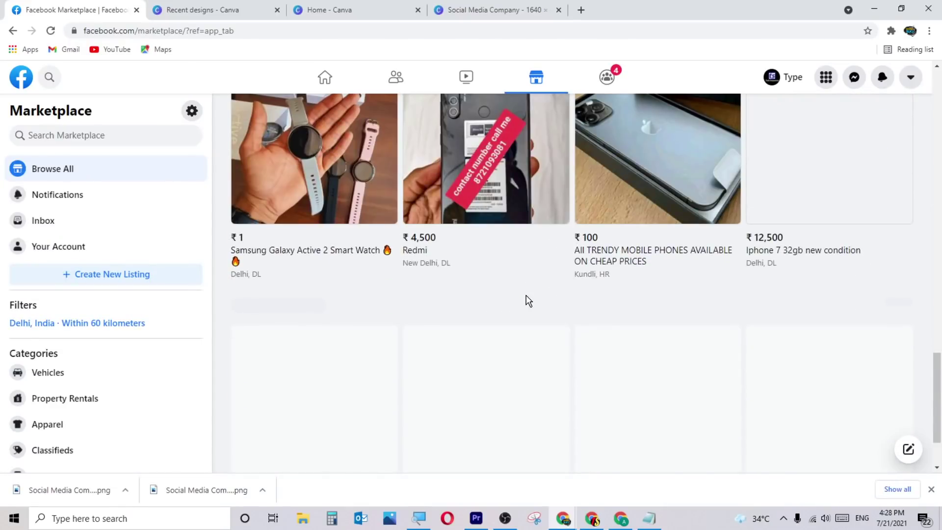
{"action": "scroll", "coordinate": [527, 301], "scroll_direction": "up", "scroll_amount": 3}
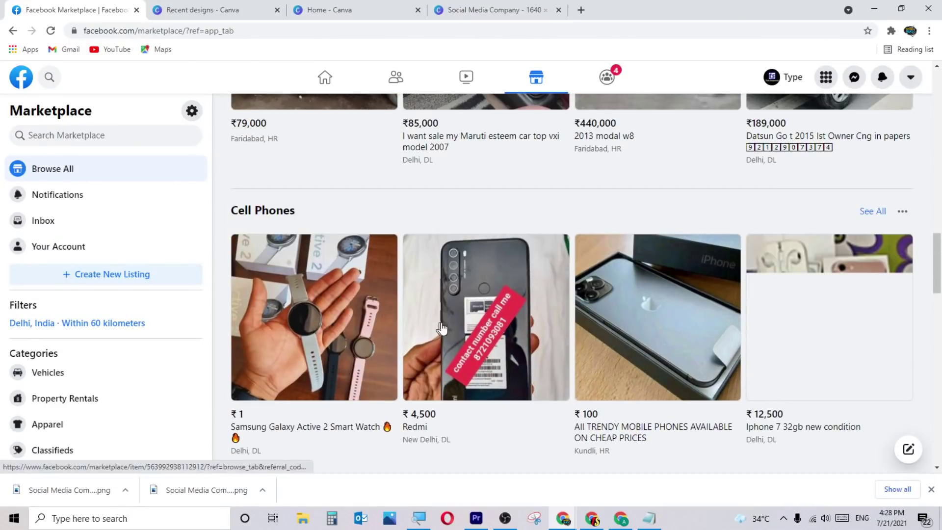
{"action": "scroll", "coordinate": [313, 304], "scroll_direction": "down", "scroll_amount": 1}
{"action": "left_click", "coordinate": [330, 256]}
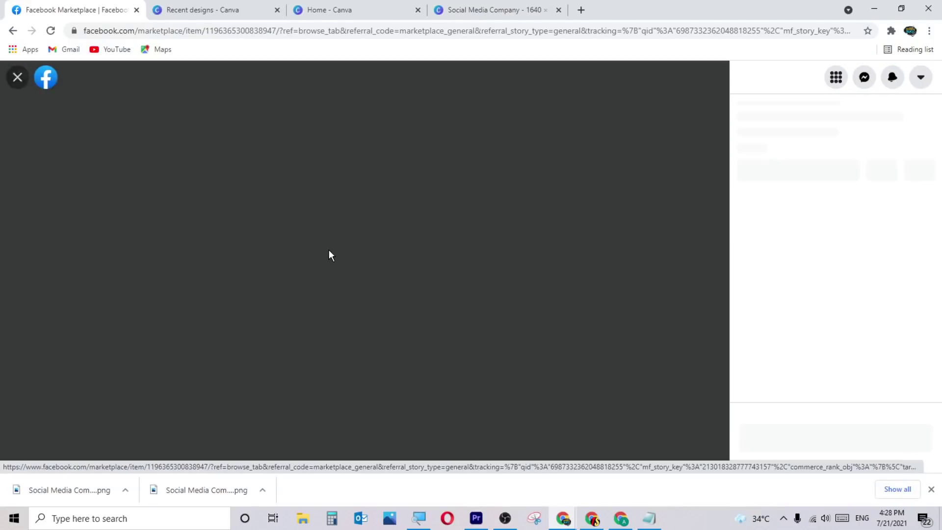
{"action": "key", "text": "Escape"}
{"action": "scroll", "coordinate": [540, 184], "scroll_direction": "up", "scroll_amount": 2}
{"action": "left_click", "coordinate": [603, 81]}
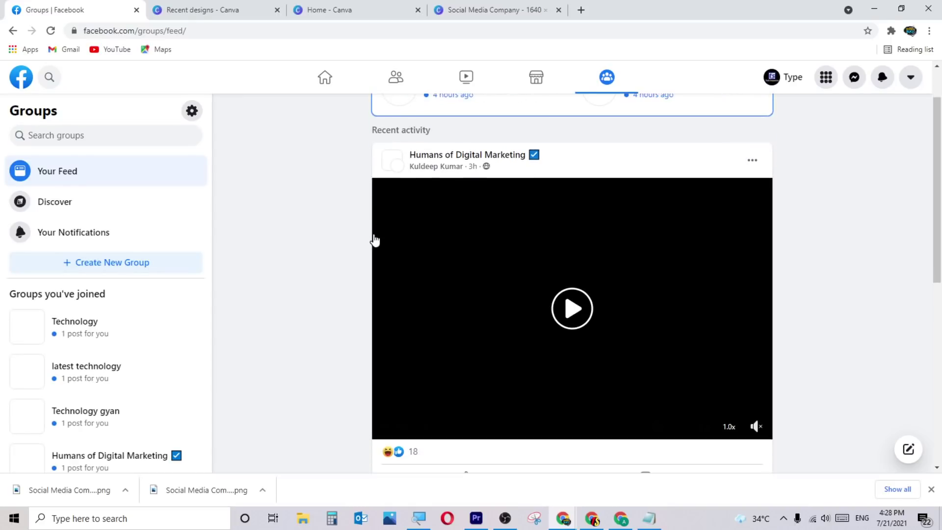
Look over the Groups feed, then return to the Facebook home page.
{"action": "scroll", "coordinate": [305, 233], "scroll_direction": "down", "scroll_amount": 4}
{"action": "scroll", "coordinate": [304, 240], "scroll_direction": "down", "scroll_amount": 5}
{"action": "scroll", "coordinate": [303, 248], "scroll_direction": "up", "scroll_amount": 10}
{"action": "left_click", "coordinate": [349, 75]}
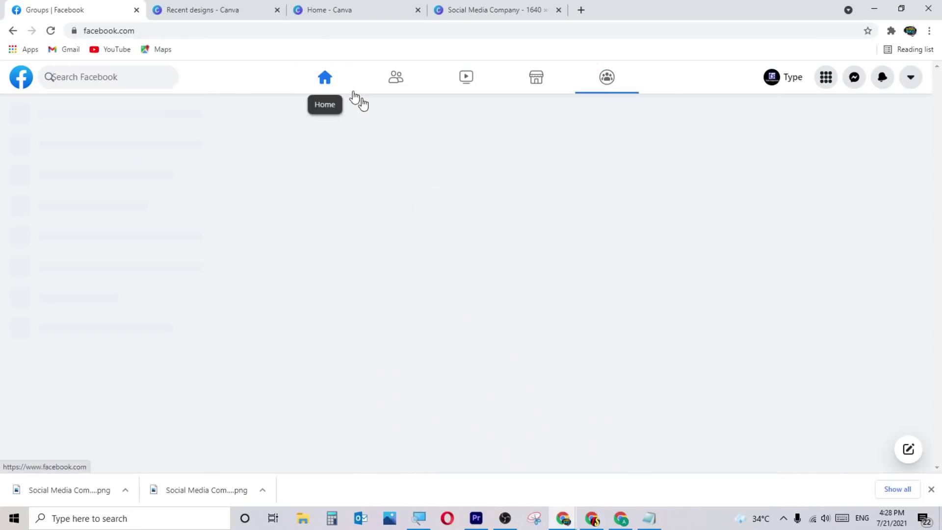
Show the main Menu and browse its sections down to Community Resources.
{"action": "left_click", "coordinate": [826, 79]}
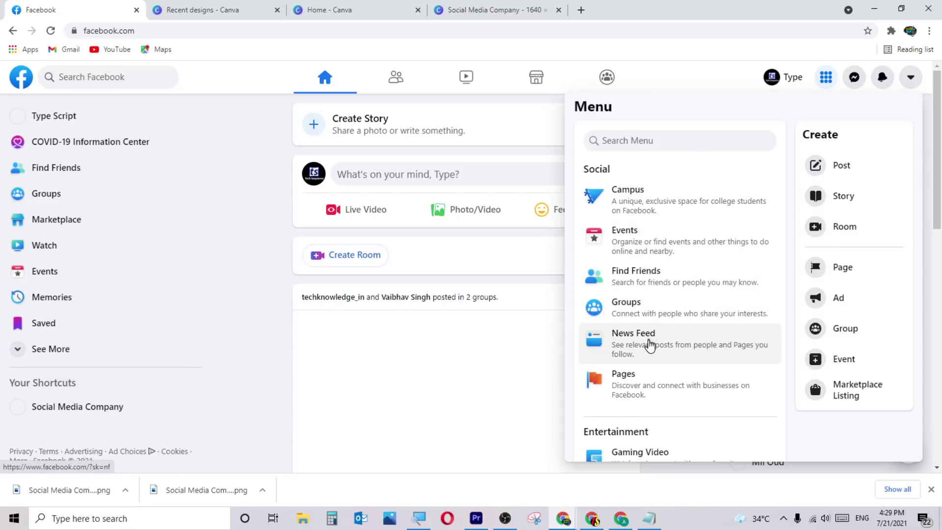
{"action": "scroll", "coordinate": [652, 343], "scroll_direction": "down", "scroll_amount": 3}
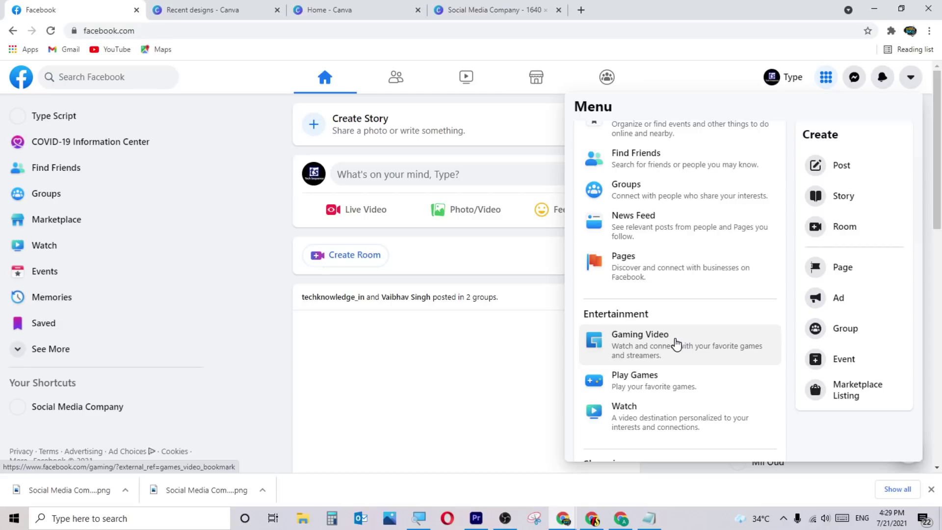
{"action": "scroll", "coordinate": [672, 344], "scroll_direction": "down", "scroll_amount": 3}
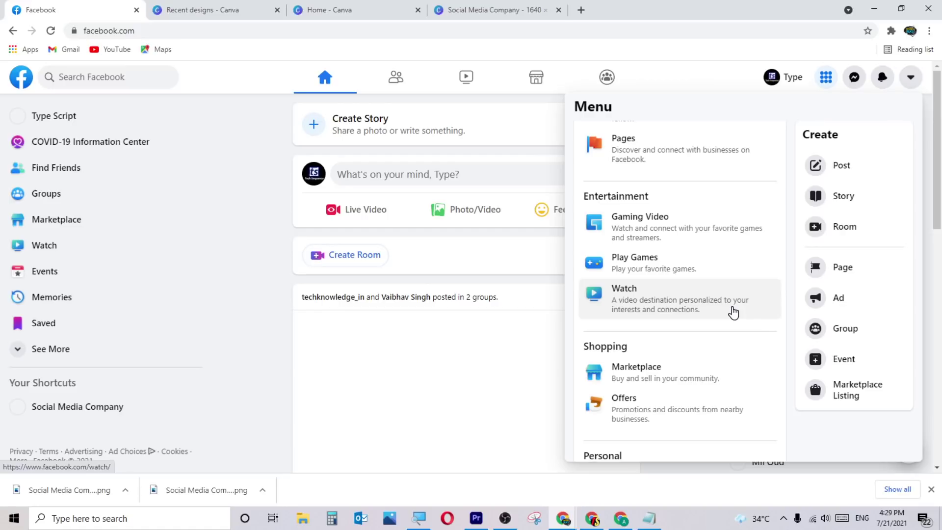
{"action": "scroll", "coordinate": [682, 353], "scroll_direction": "down", "scroll_amount": 3}
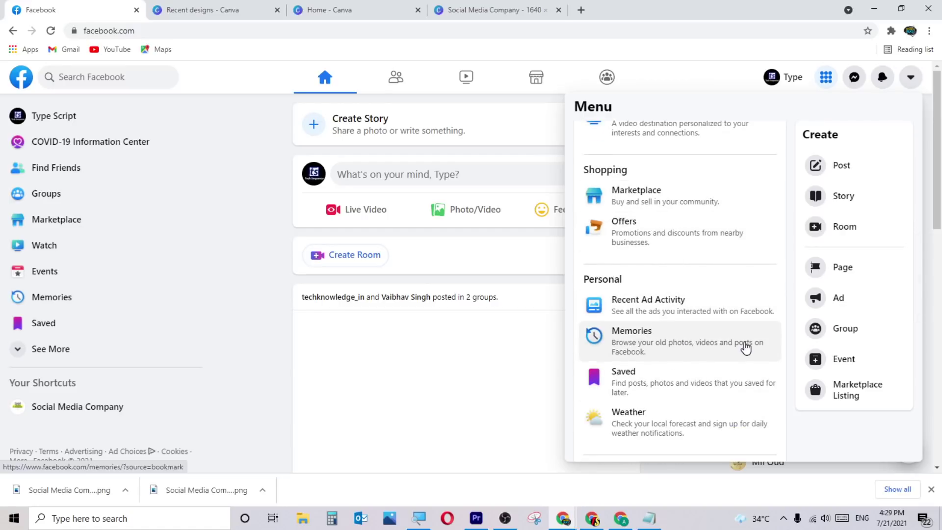
{"action": "scroll", "coordinate": [659, 398], "scroll_direction": "down", "scroll_amount": 1}
{"action": "scroll", "coordinate": [669, 398], "scroll_direction": "down", "scroll_amount": 2}
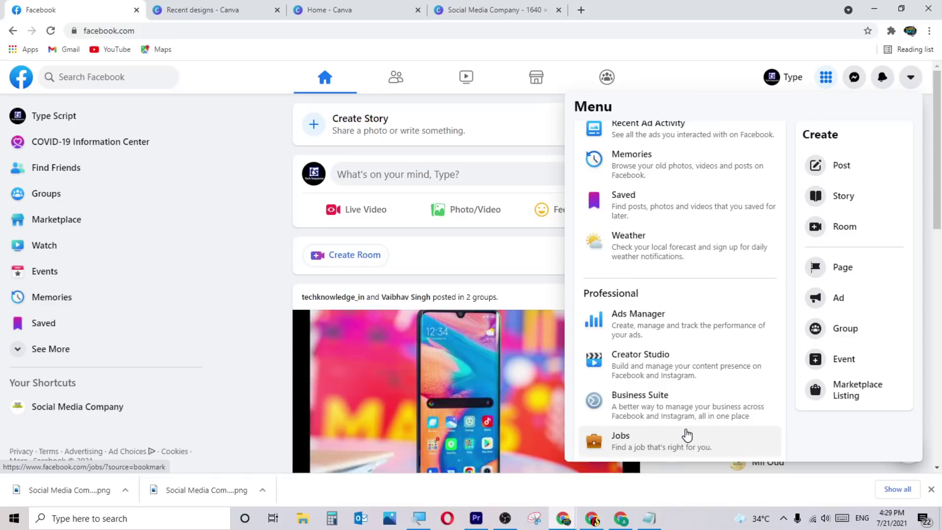
{"action": "scroll", "coordinate": [679, 422], "scroll_direction": "down", "scroll_amount": 2}
{"action": "scroll", "coordinate": [670, 343], "scroll_direction": "down", "scroll_amount": 2}
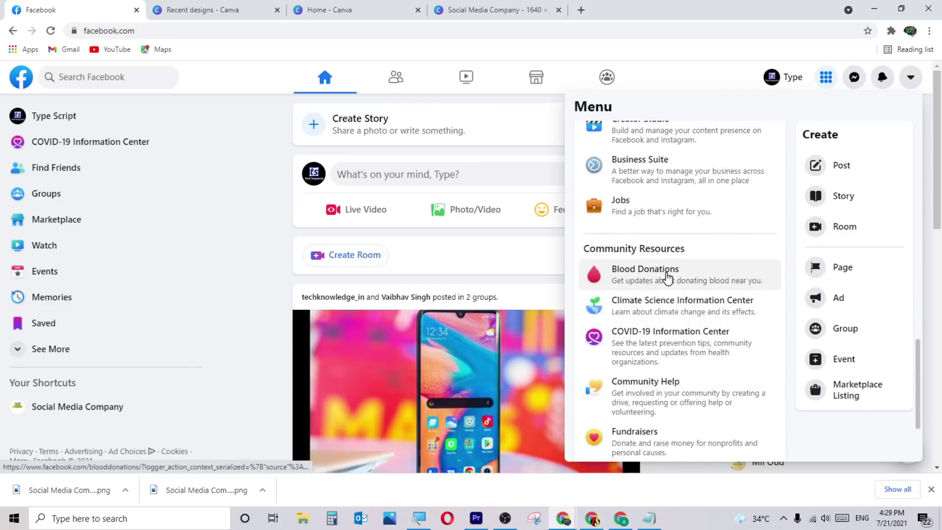
{"action": "scroll", "coordinate": [667, 276], "scroll_direction": "down", "scroll_amount": 1}
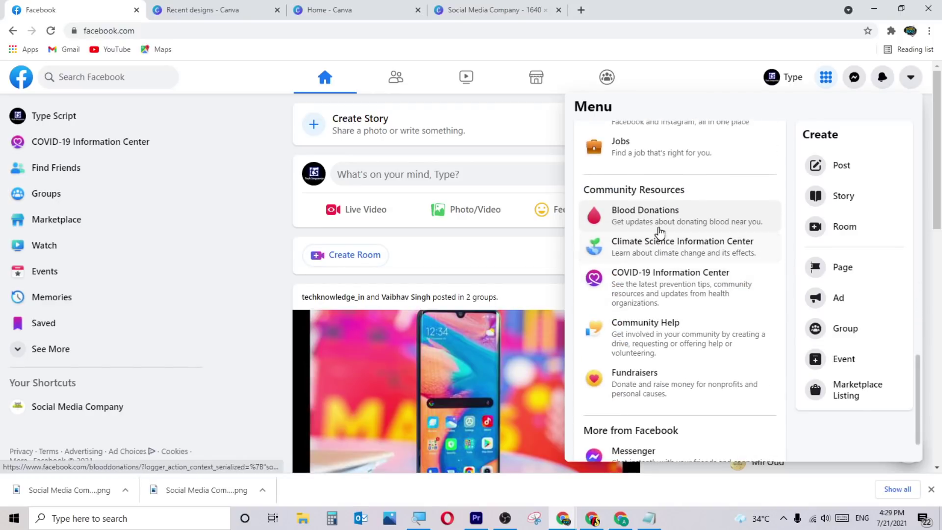
{"action": "scroll", "coordinate": [665, 314], "scroll_direction": "down", "scroll_amount": 1}
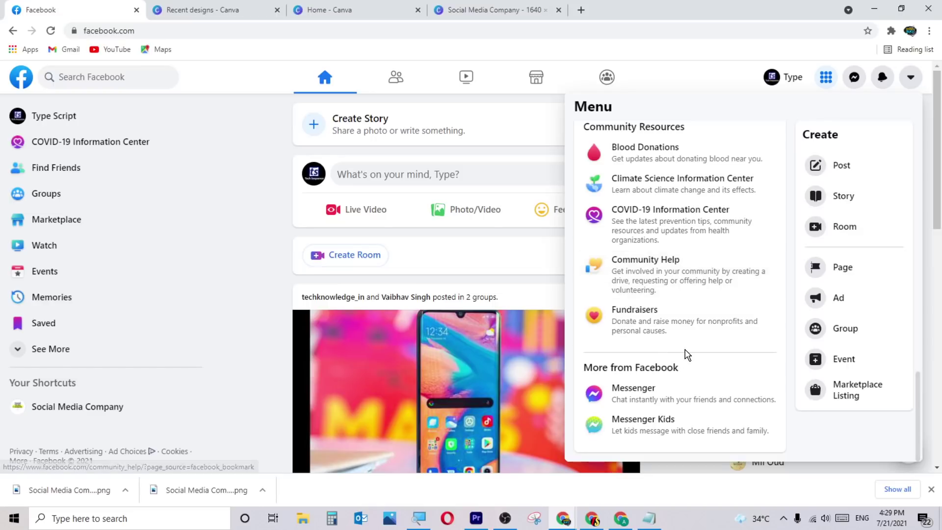
{"action": "scroll", "coordinate": [685, 353], "scroll_direction": "up", "scroll_amount": 2}
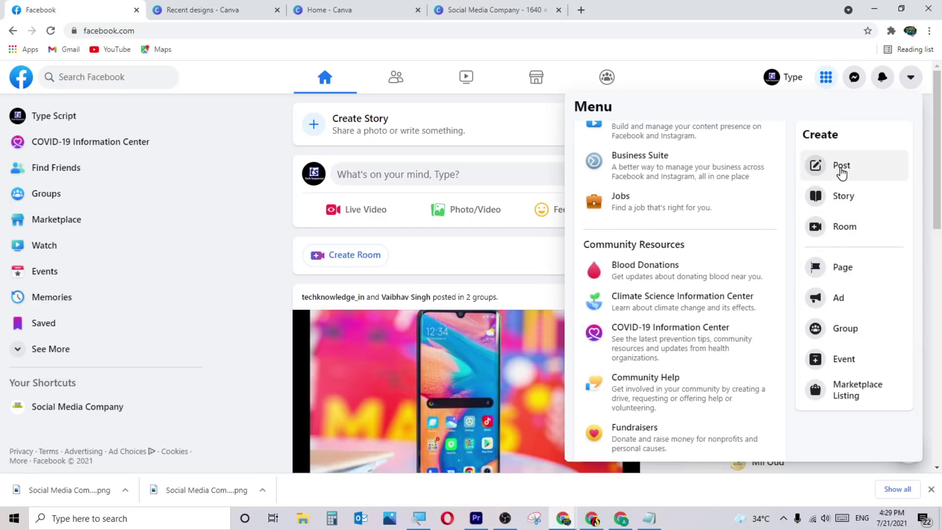
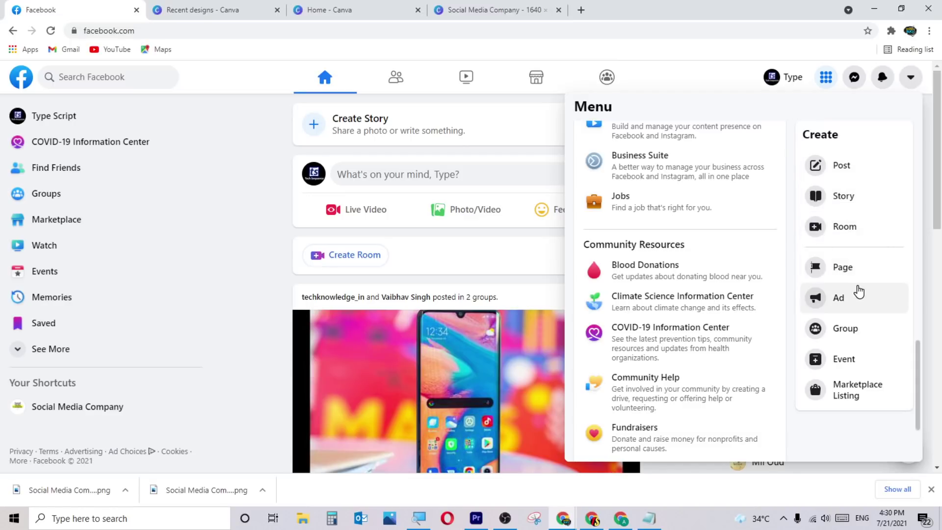
Glance at the Messenger and Notifications panels, closing each again.
{"action": "left_click", "coordinate": [854, 78]}
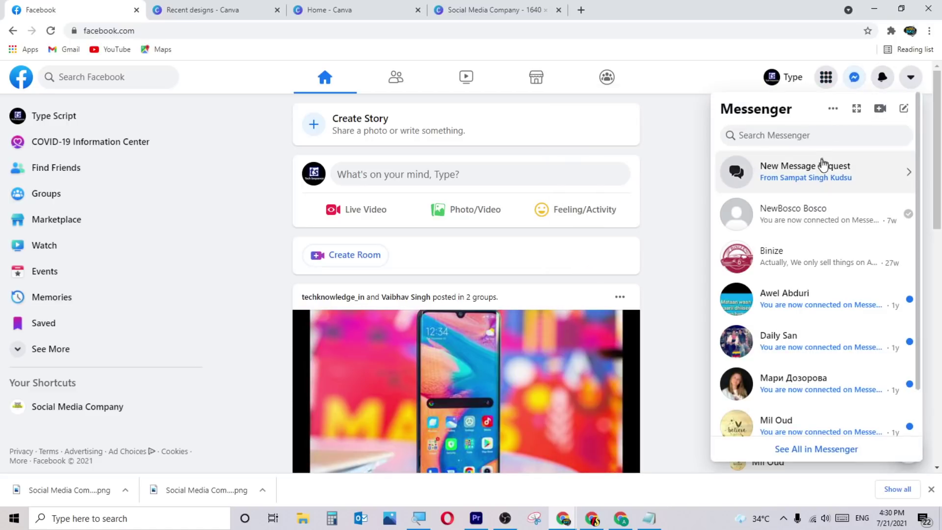
{"action": "left_click", "coordinate": [852, 76]}
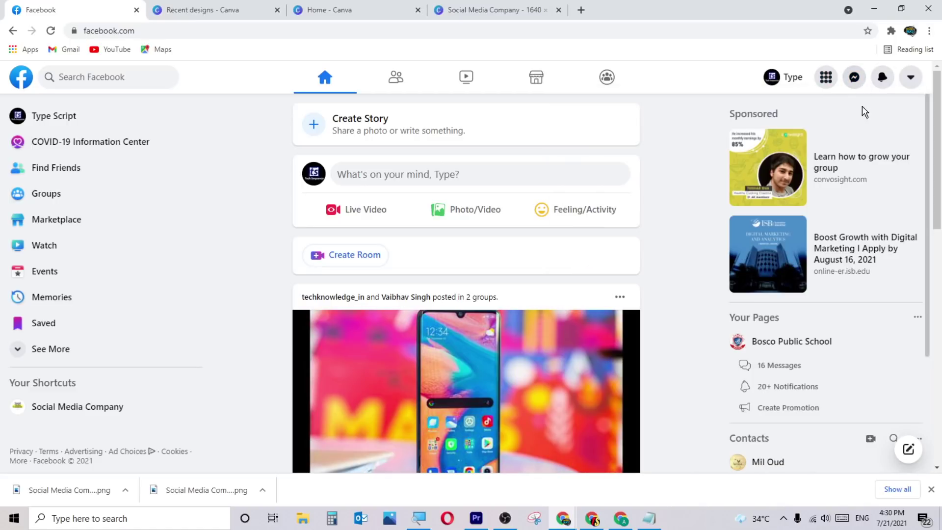
{"action": "left_click", "coordinate": [882, 87]}
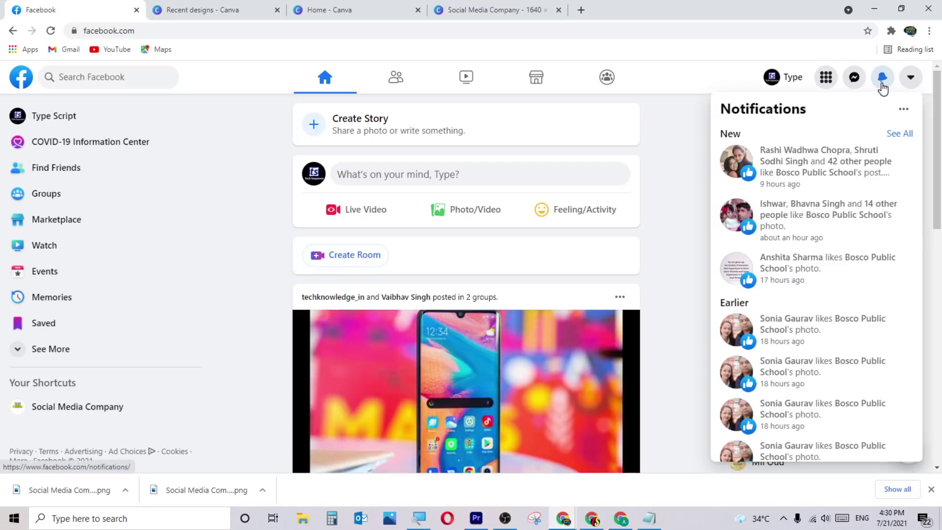
{"action": "left_click", "coordinate": [882, 87]}
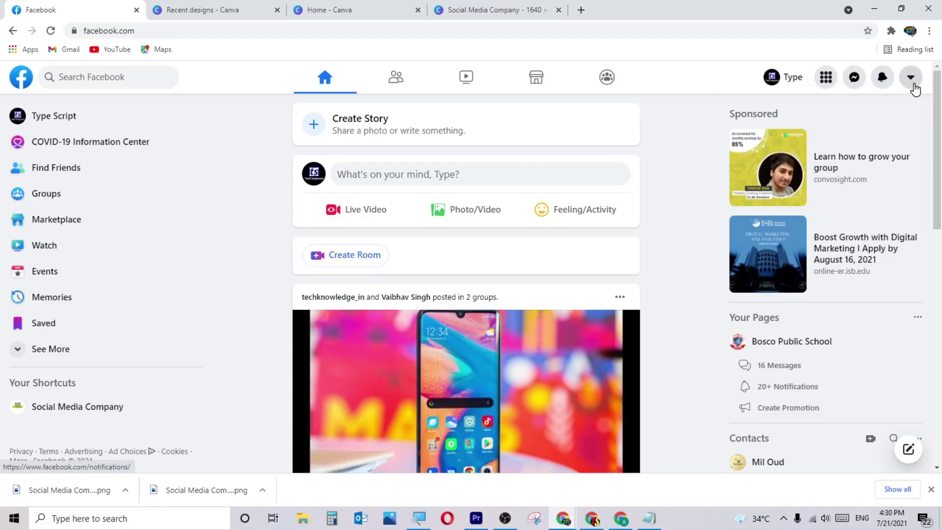
In Display & Accessibility, try Dark Mode and Compact Mode, turning each back off.
{"action": "left_click", "coordinate": [912, 83]}
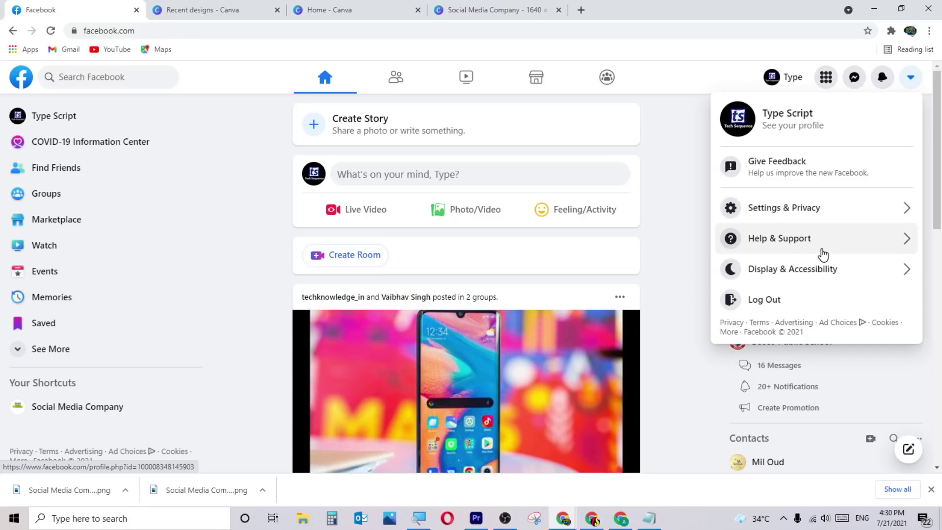
{"action": "left_click", "coordinate": [830, 270]}
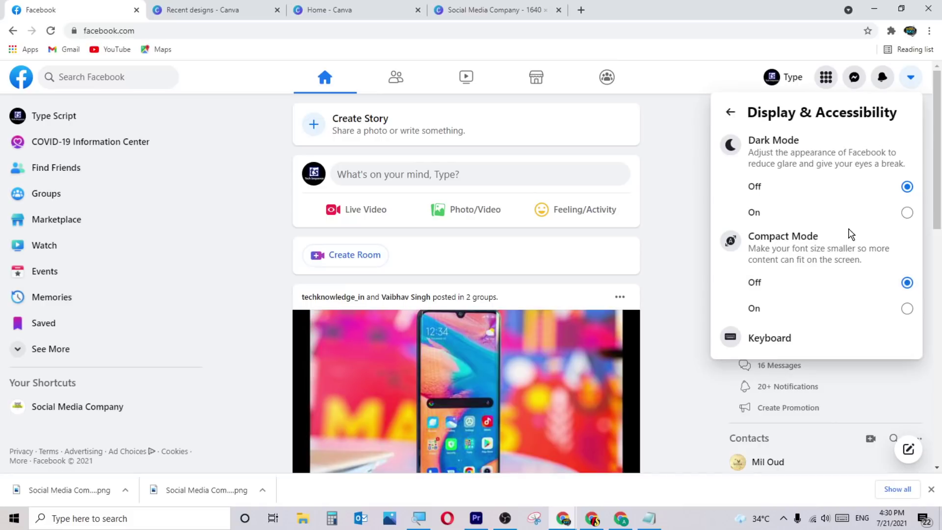
{"action": "left_click", "coordinate": [871, 212]}
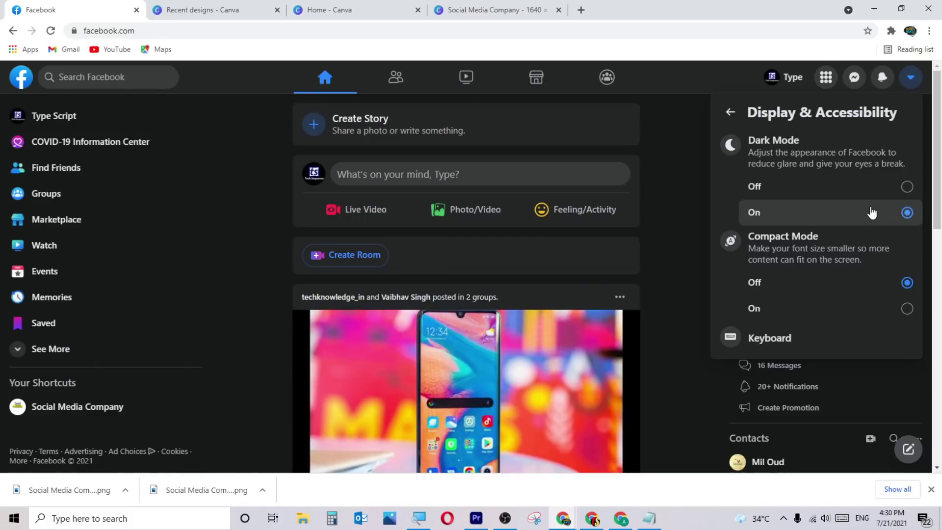
{"action": "left_click", "coordinate": [879, 198]}
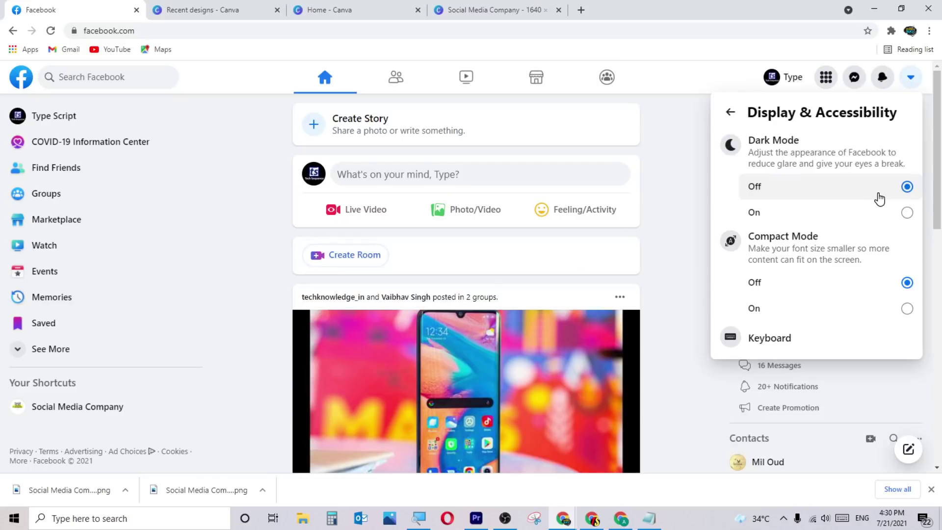
{"action": "left_click", "coordinate": [809, 310]}
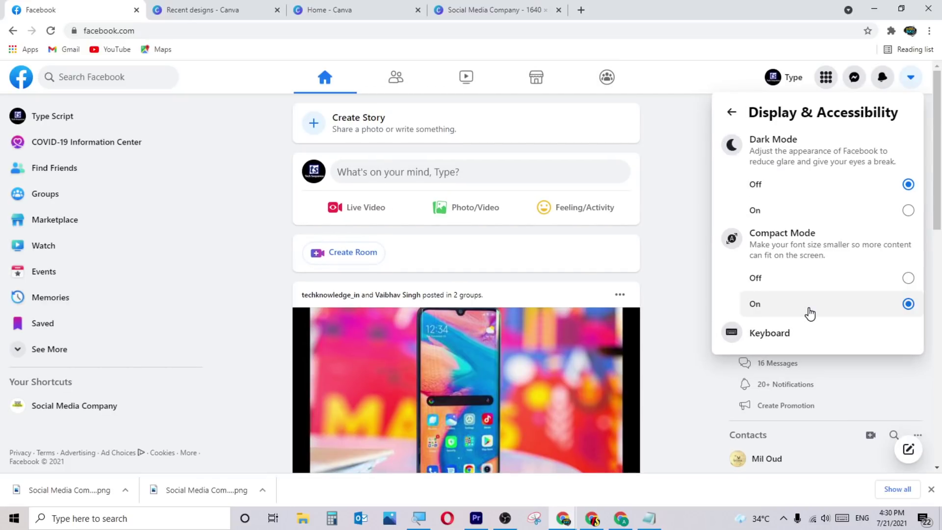
{"action": "left_click", "coordinate": [823, 288]}
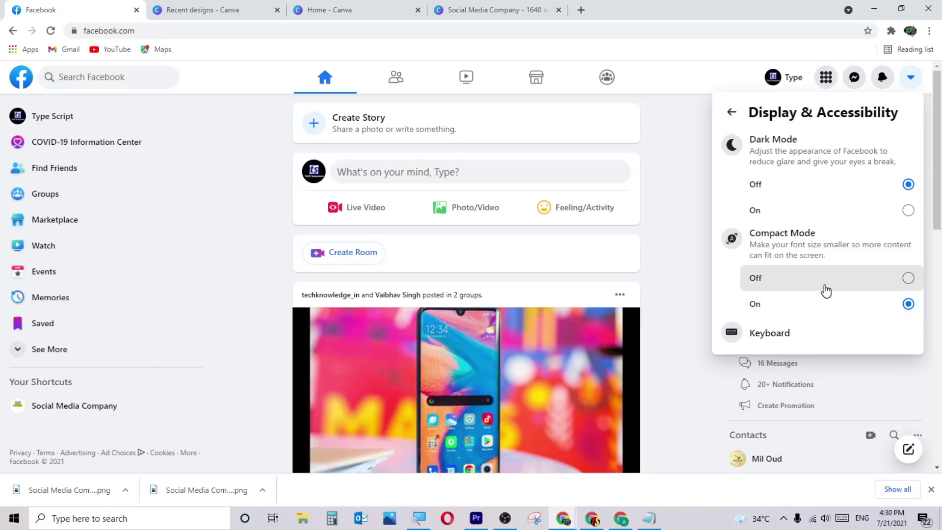
Toggle Compact Mode on and off twice more, leaving it off, and close the account menu.
{"action": "left_click", "coordinate": [821, 312]}
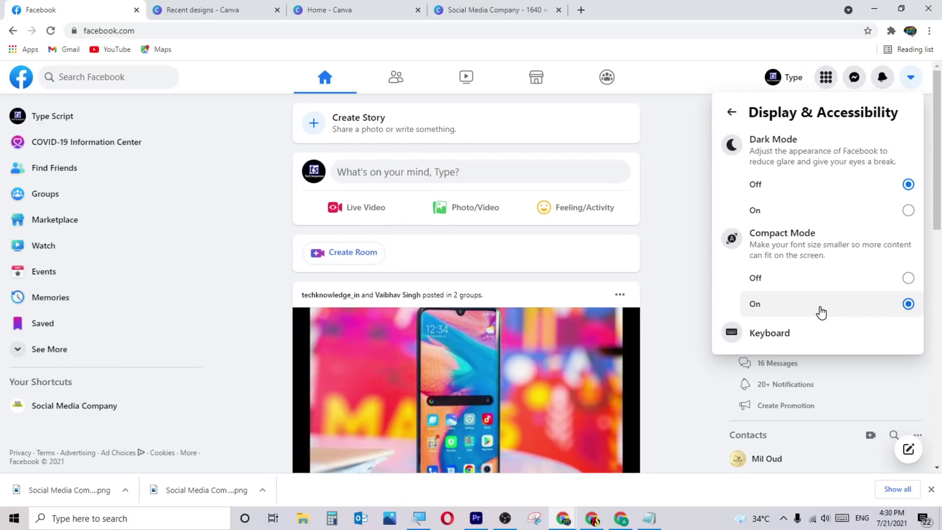
{"action": "left_click", "coordinate": [820, 288]}
{"action": "left_click", "coordinate": [812, 318]}
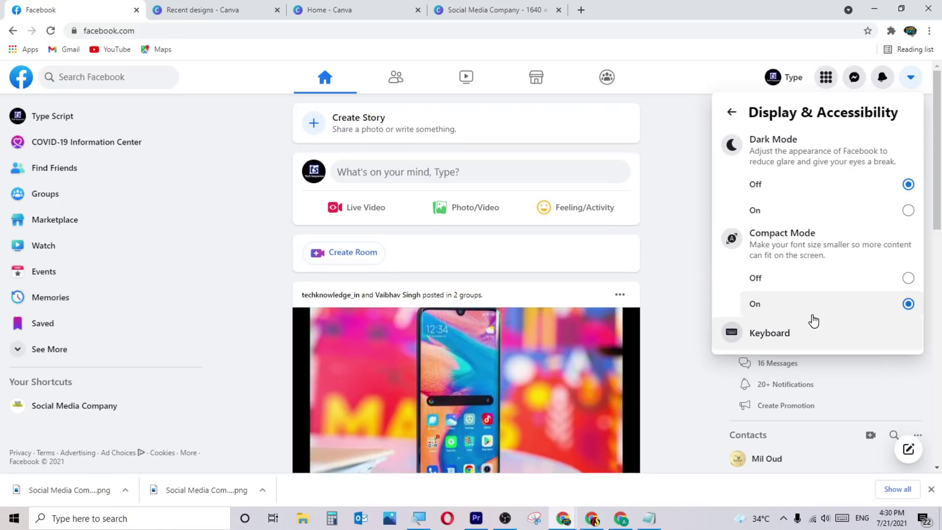
{"action": "left_click", "coordinate": [815, 279]}
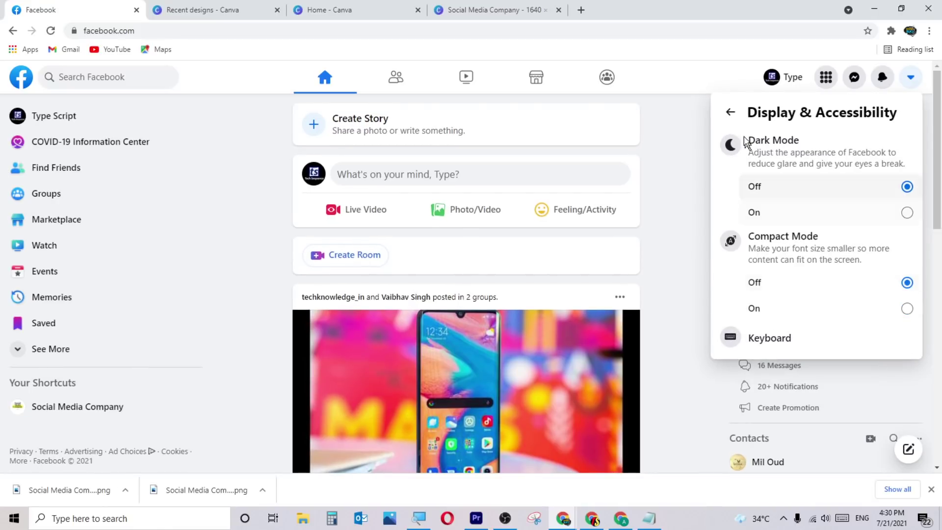
{"action": "left_click", "coordinate": [734, 111]}
{"action": "left_click", "coordinate": [676, 147]}
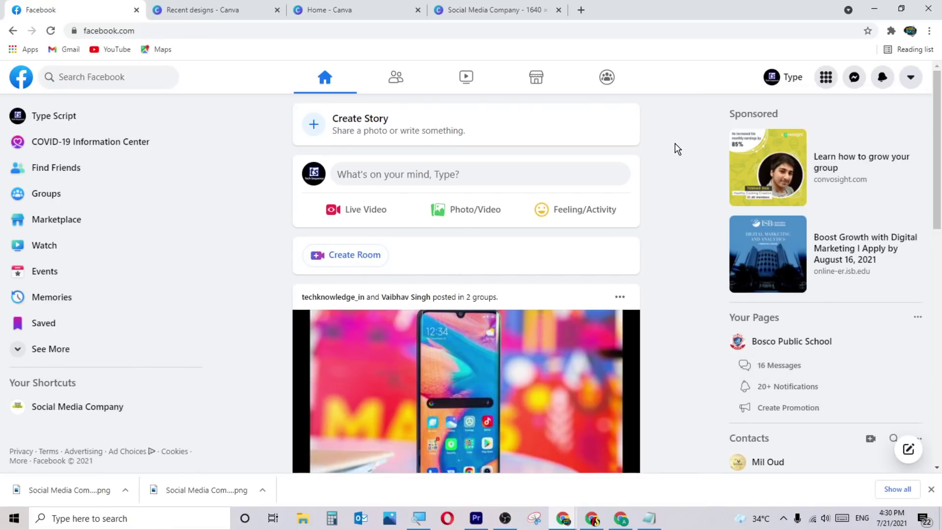
{"action": "left_click", "coordinate": [508, 521]}
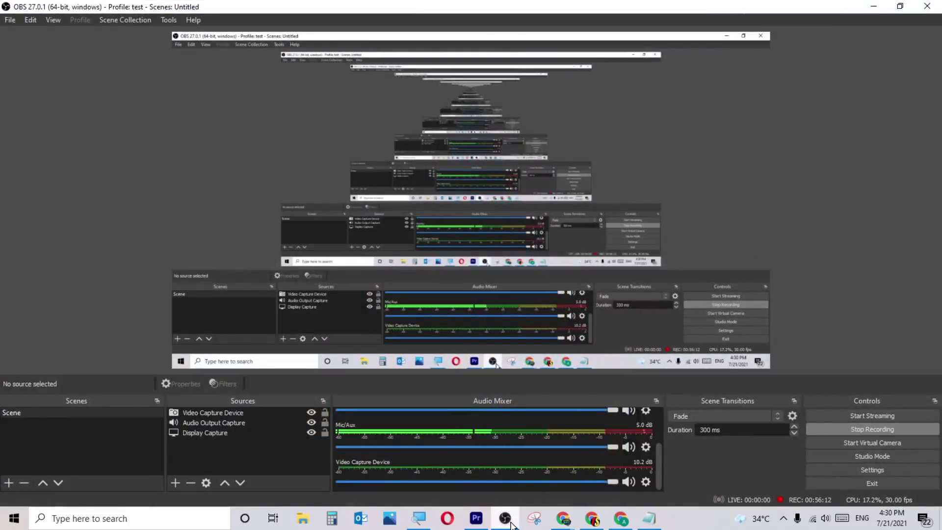
{"action": "left_click", "coordinate": [506, 520]}
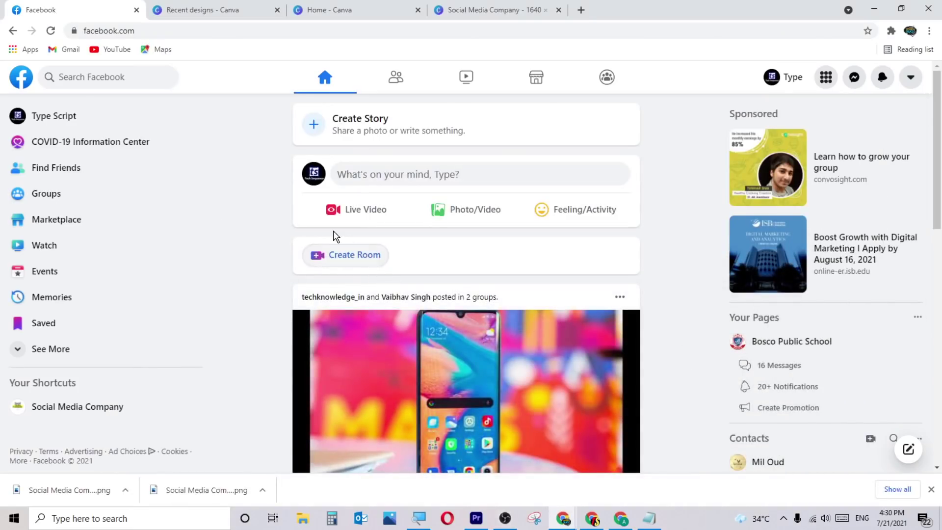
Open the Social Media Company page and scroll to its orange-and-grey cover and logo.
{"action": "left_click", "coordinate": [116, 406]}
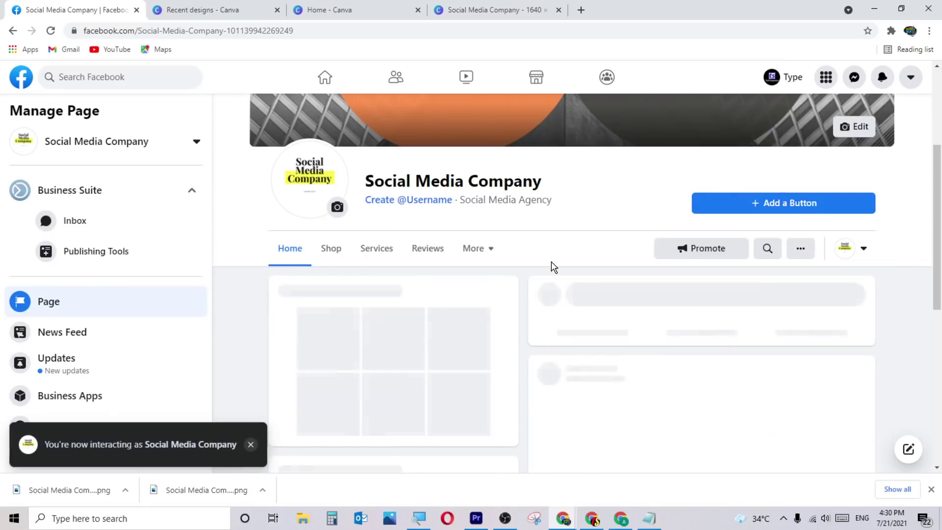
{"action": "scroll", "coordinate": [551, 261], "scroll_direction": "up", "scroll_amount": 4}
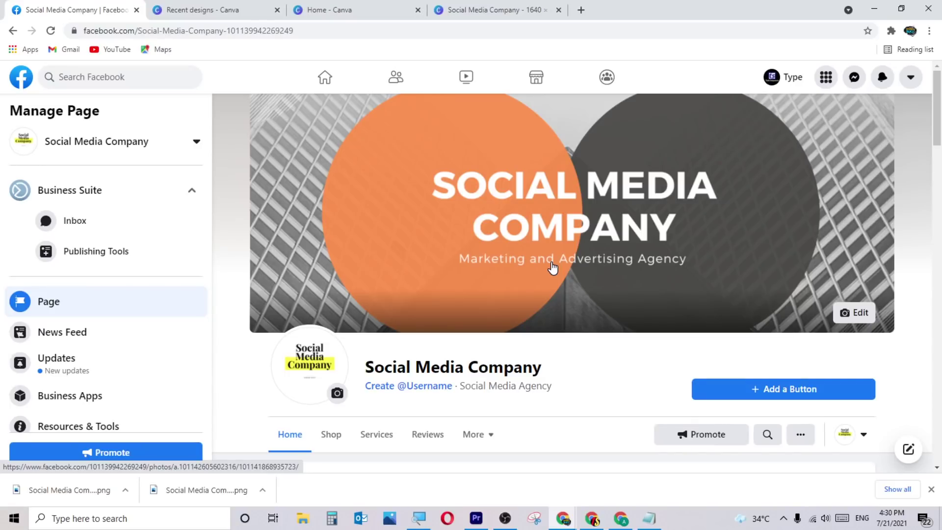
{"action": "scroll", "coordinate": [586, 300], "scroll_direction": "down", "scroll_amount": 1}
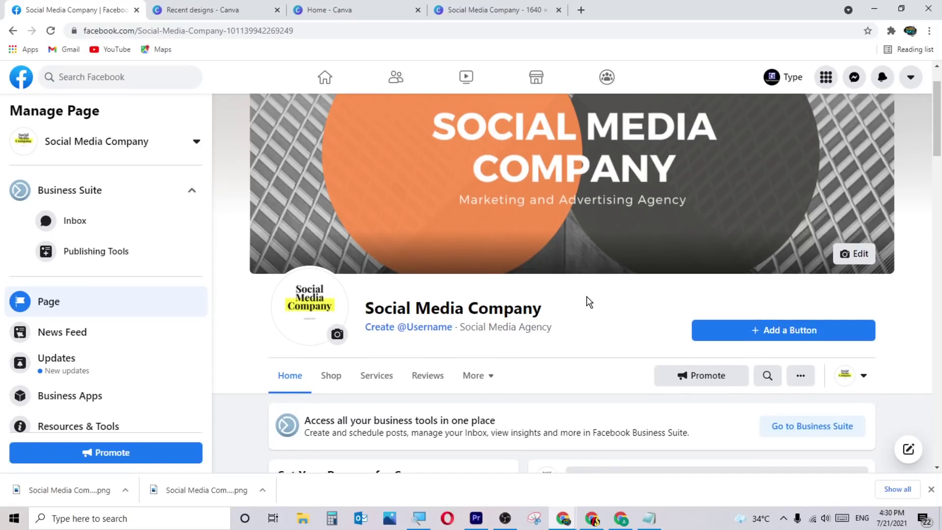
{"action": "scroll", "coordinate": [589, 302], "scroll_direction": "down", "scroll_amount": 2}
{"action": "scroll", "coordinate": [613, 278], "scroll_direction": "up", "scroll_amount": 2}
{"action": "scroll", "coordinate": [675, 285], "scroll_direction": "up", "scroll_amount": 1}
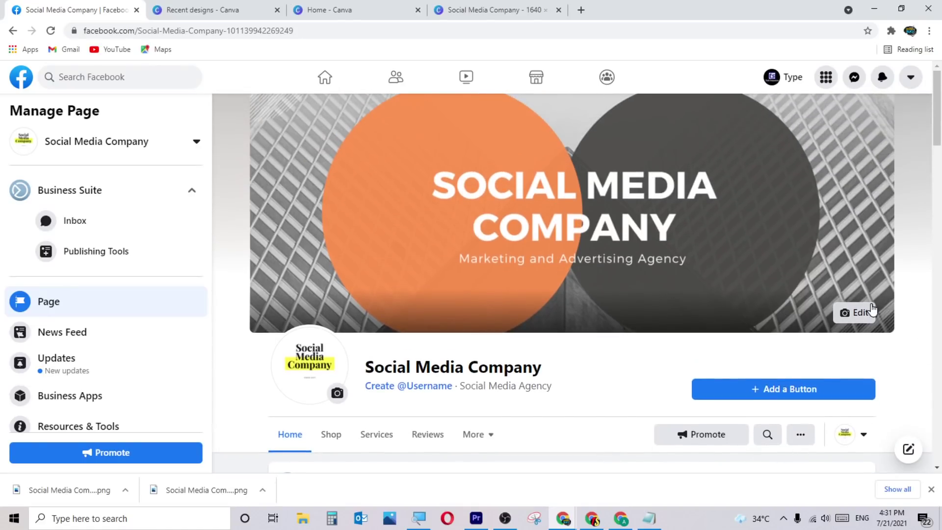
{"action": "left_click", "coordinate": [859, 312]}
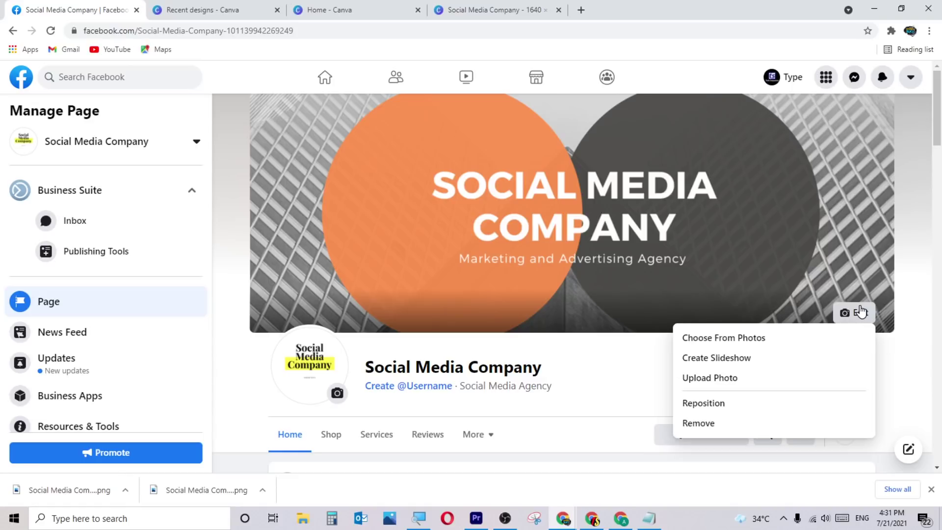
{"action": "left_click", "coordinate": [739, 337]}
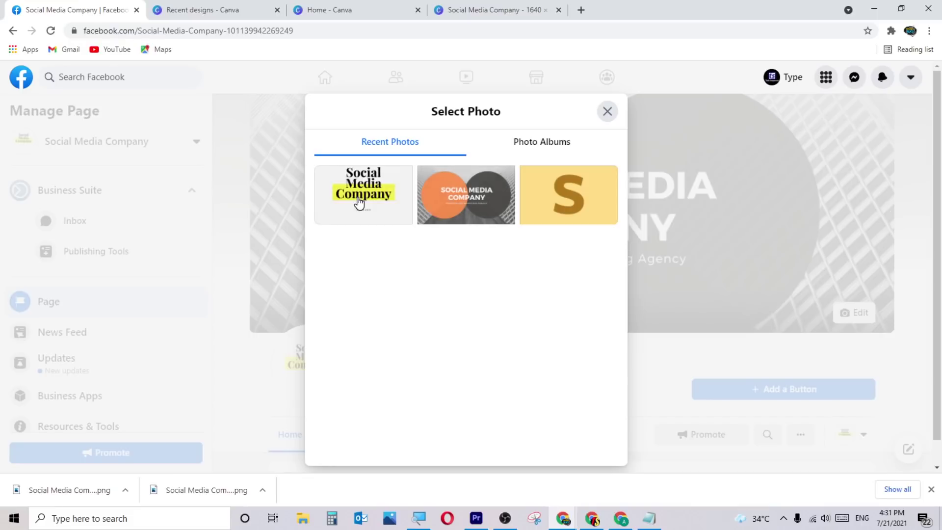
{"action": "left_click", "coordinate": [542, 215]}
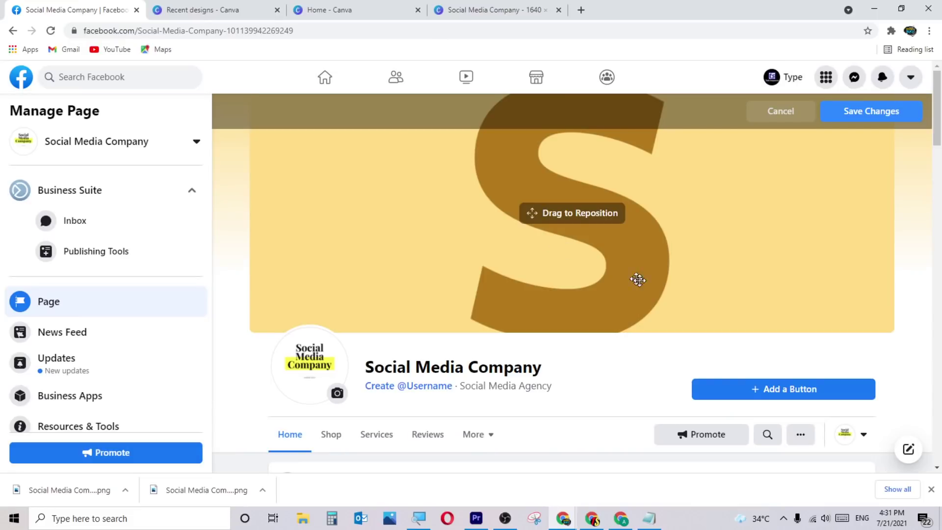
{"action": "left_click_drag", "start_coordinate": [648, 255], "coordinate": [634, 294]}
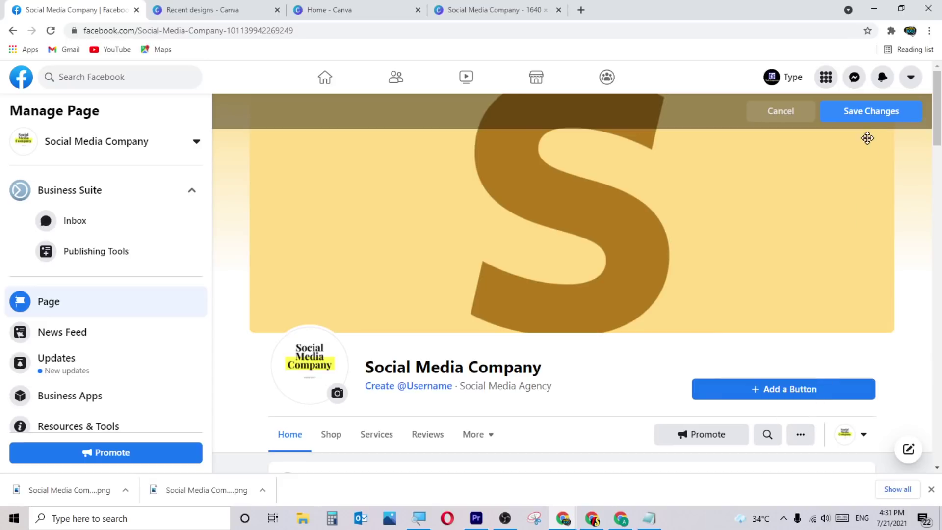
{"action": "left_click", "coordinate": [782, 113]}
{"action": "left_click", "coordinate": [805, 433]}
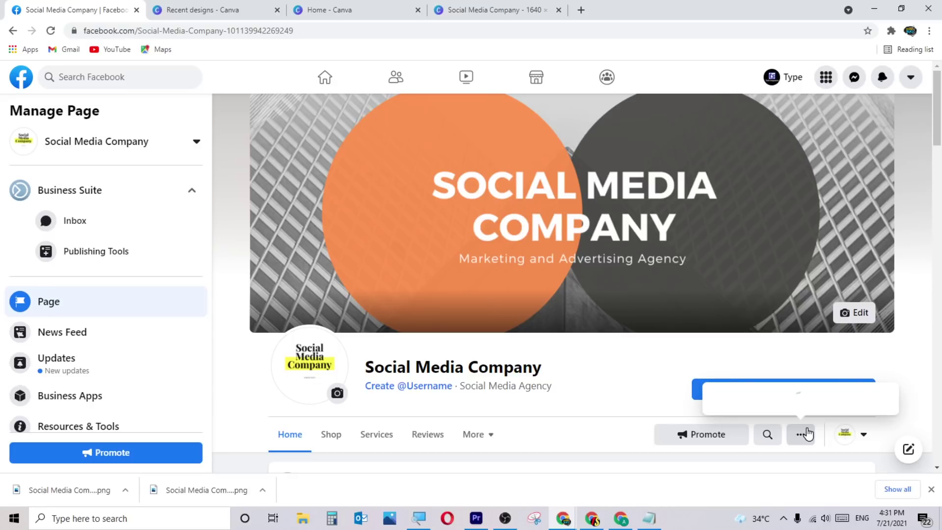
{"action": "left_click", "coordinate": [766, 412]}
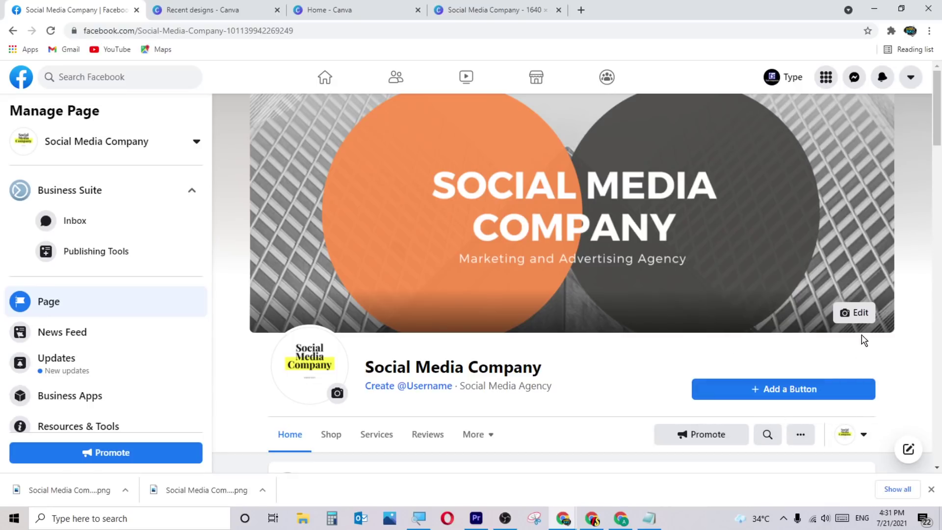
{"action": "left_click", "coordinate": [853, 313]}
Save the cover as a two-photo slideshow with the Social Media Company logo, previewing both slides.
{"action": "left_click", "coordinate": [740, 359]}
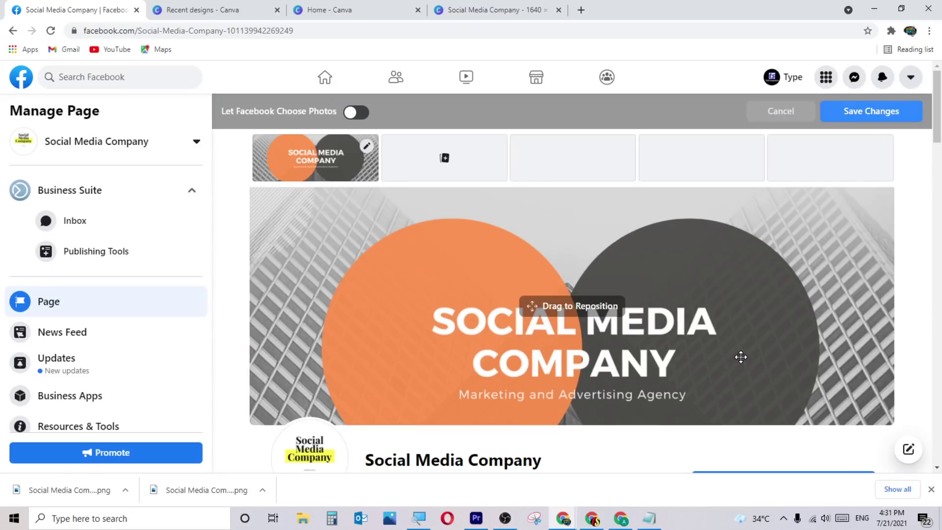
{"action": "left_click", "coordinate": [449, 158]}
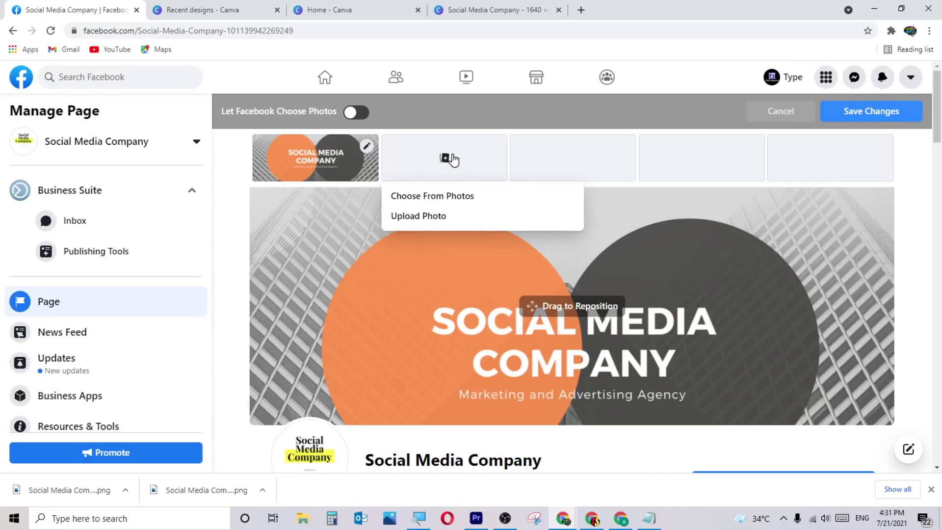
{"action": "left_click", "coordinate": [441, 195]}
{"action": "left_click", "coordinate": [353, 201]}
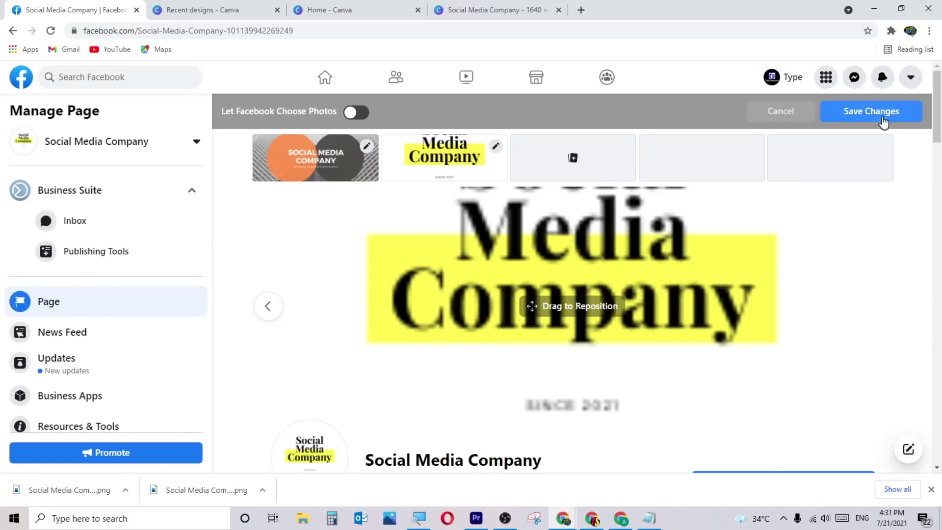
{"action": "left_click", "coordinate": [878, 117]}
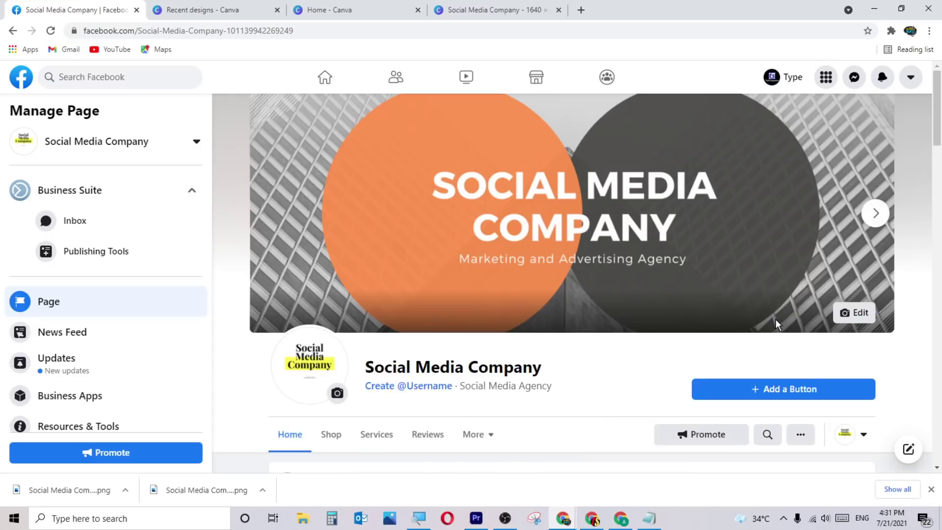
{"action": "left_click", "coordinate": [881, 220]}
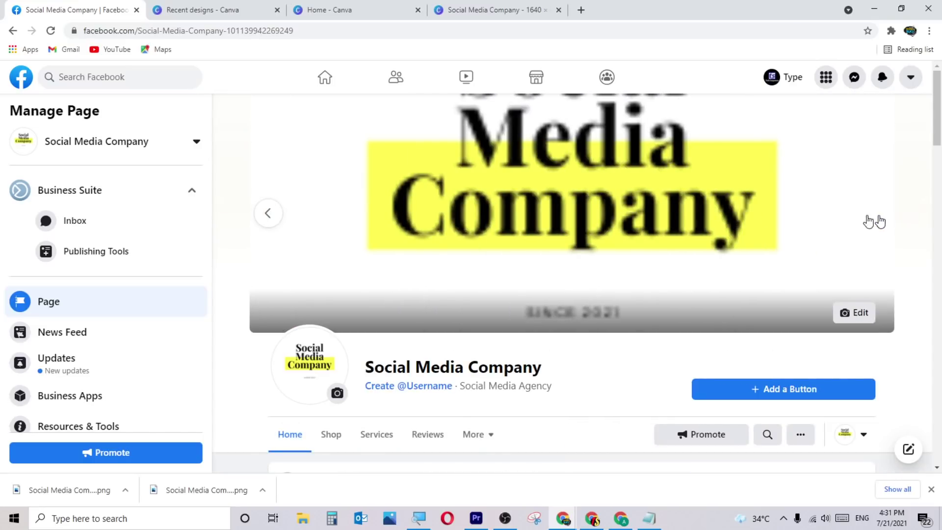
{"action": "left_click", "coordinate": [270, 212]}
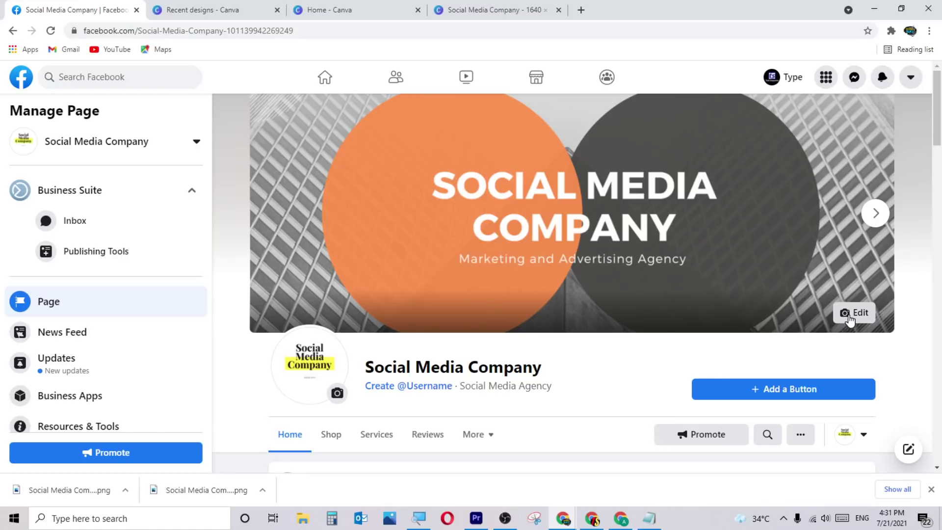
Start uploading a new cover but cancel the file picker, then choose Remove for the cover.
{"action": "left_click", "coordinate": [851, 315]}
{"action": "left_click", "coordinate": [737, 375]}
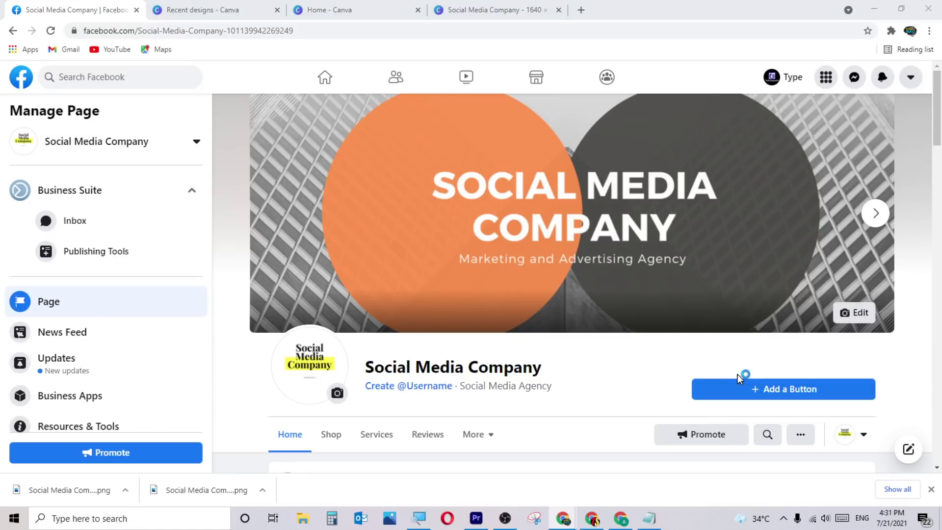
{"action": "left_click", "coordinate": [428, 262]}
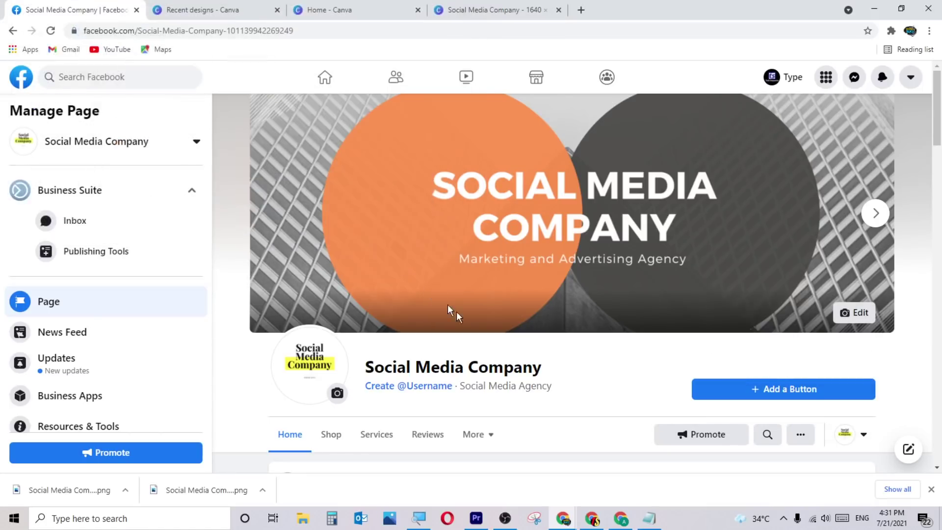
{"action": "left_click", "coordinate": [853, 313]}
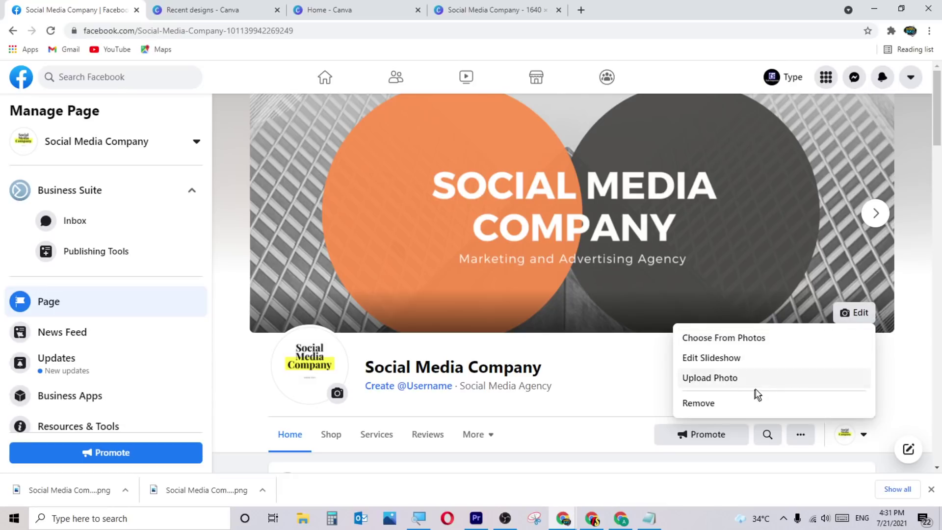
{"action": "left_click", "coordinate": [687, 410]}
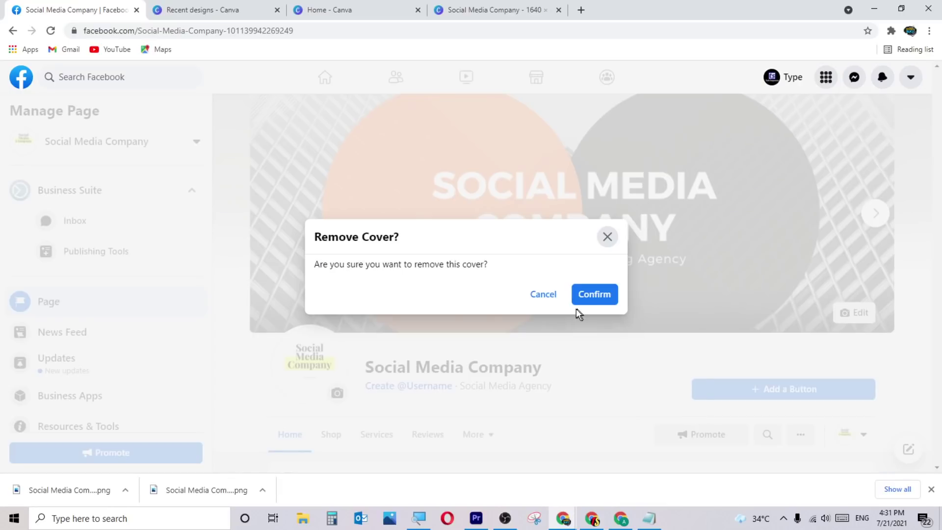
Remove the slideshow cover and save the orange-and-grey banner from page photos as the cover.
{"action": "left_click", "coordinate": [583, 294]}
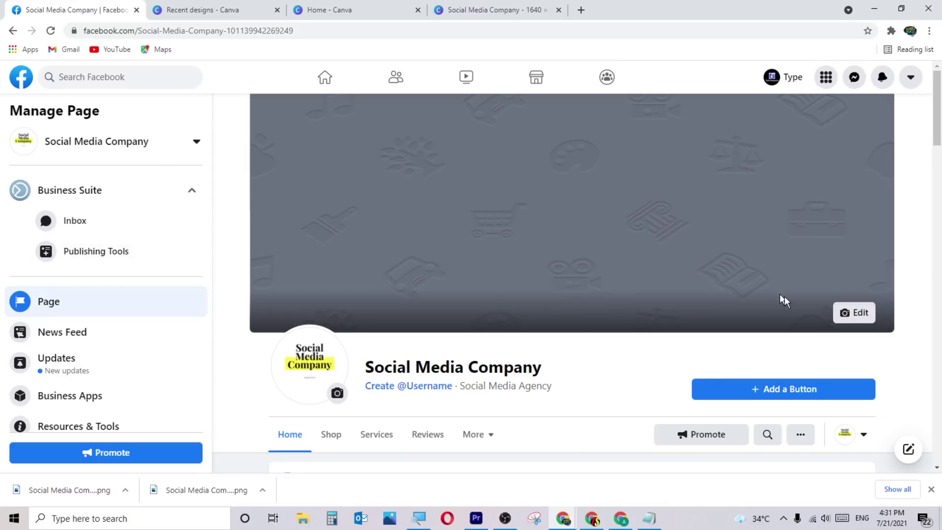
{"action": "left_click", "coordinate": [848, 312]}
{"action": "left_click", "coordinate": [714, 340]}
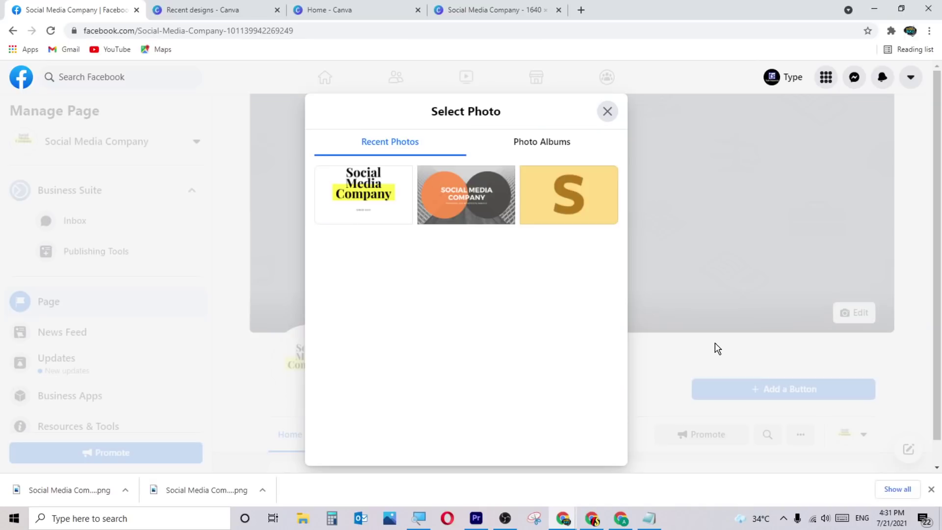
{"action": "left_click", "coordinate": [429, 211]}
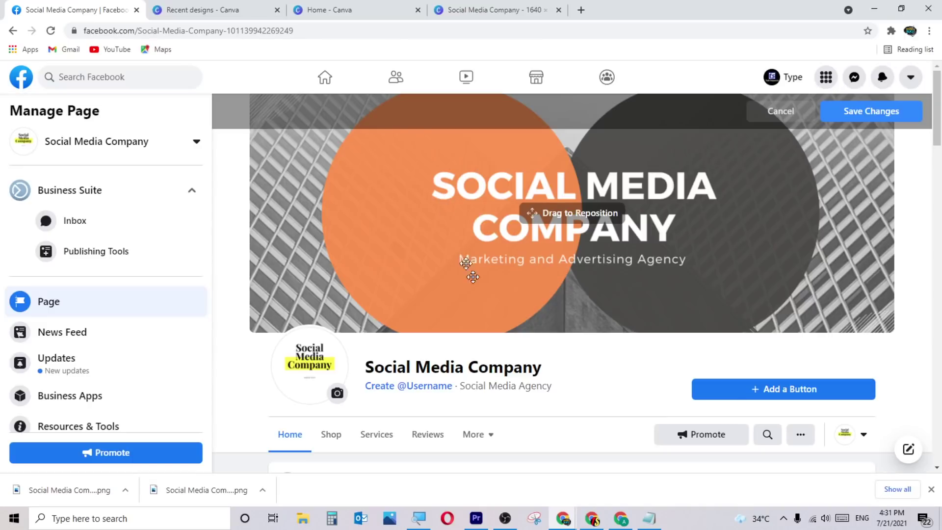
{"action": "left_click", "coordinate": [869, 112]}
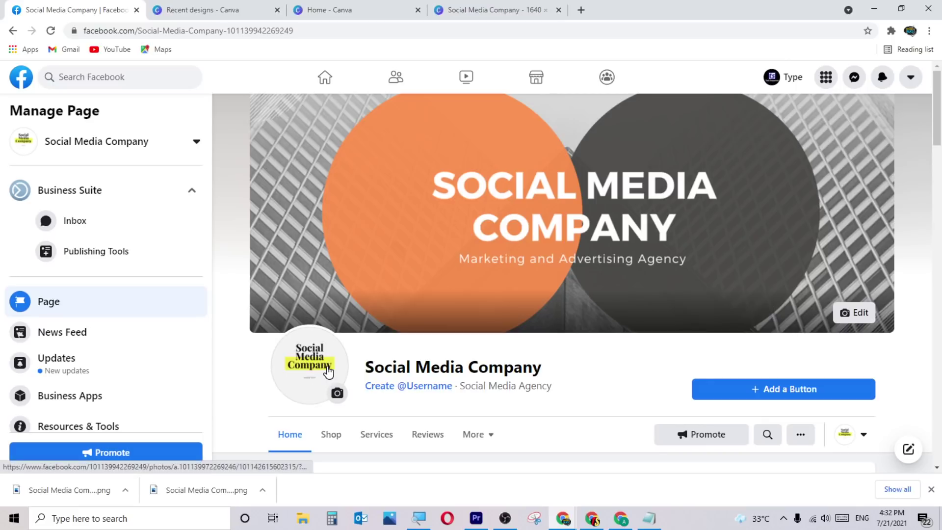
View the current profile picture and the yellow S photo, then start Edit Profile Picture.
{"action": "left_click", "coordinate": [342, 396]}
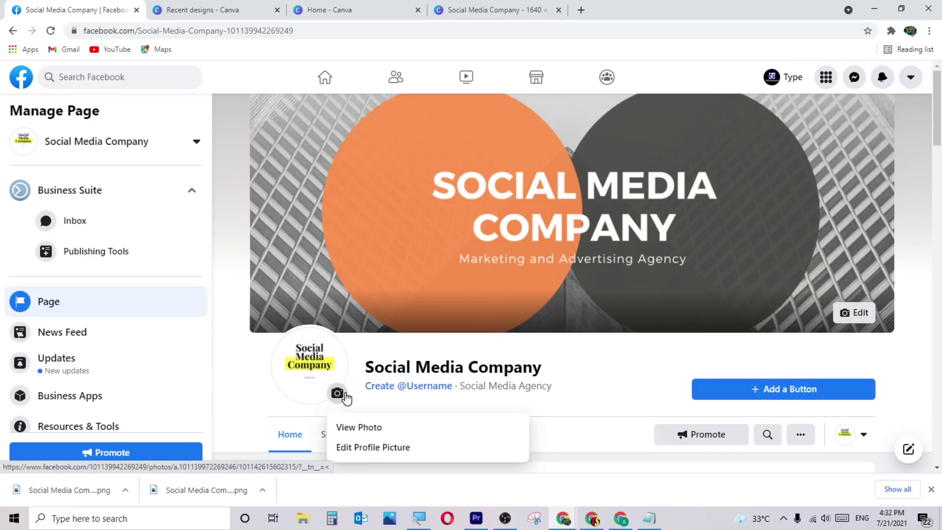
{"action": "scroll", "coordinate": [347, 397], "scroll_direction": "down", "scroll_amount": 1}
{"action": "left_click", "coordinate": [366, 368]}
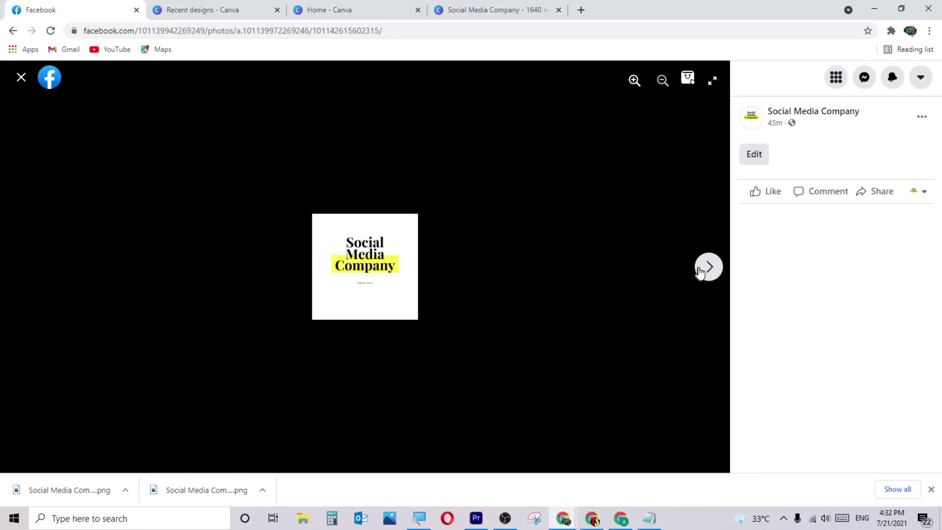
{"action": "left_click", "coordinate": [705, 267]}
{"action": "left_click", "coordinate": [21, 77]}
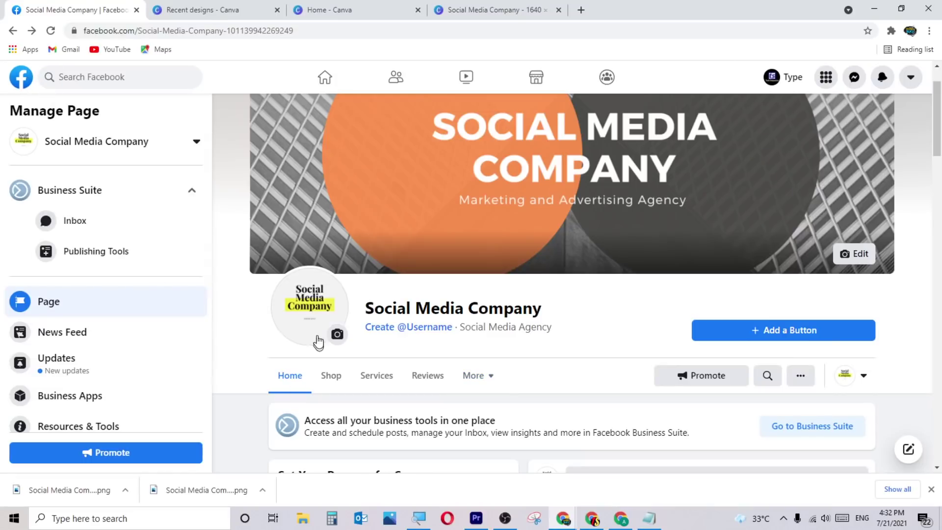
{"action": "left_click", "coordinate": [318, 342]}
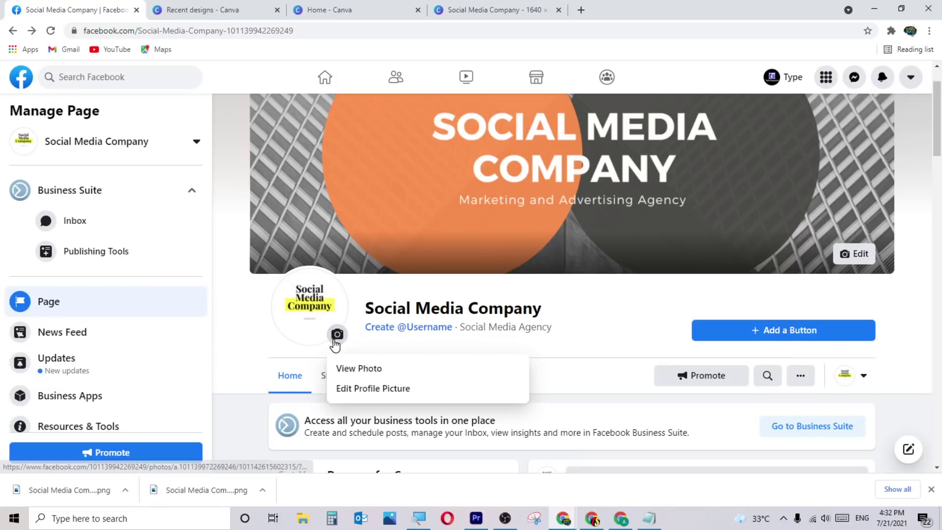
{"action": "left_click", "coordinate": [353, 377]}
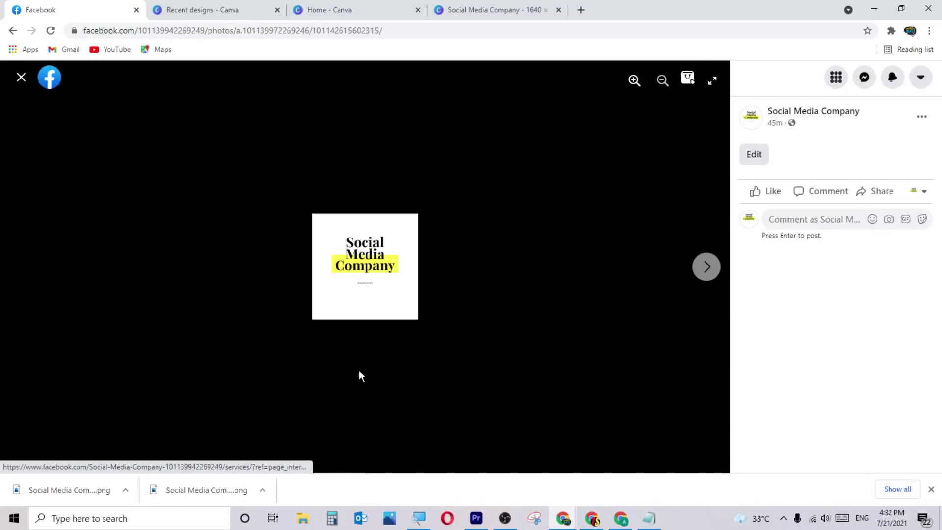
{"action": "left_click", "coordinate": [20, 78]}
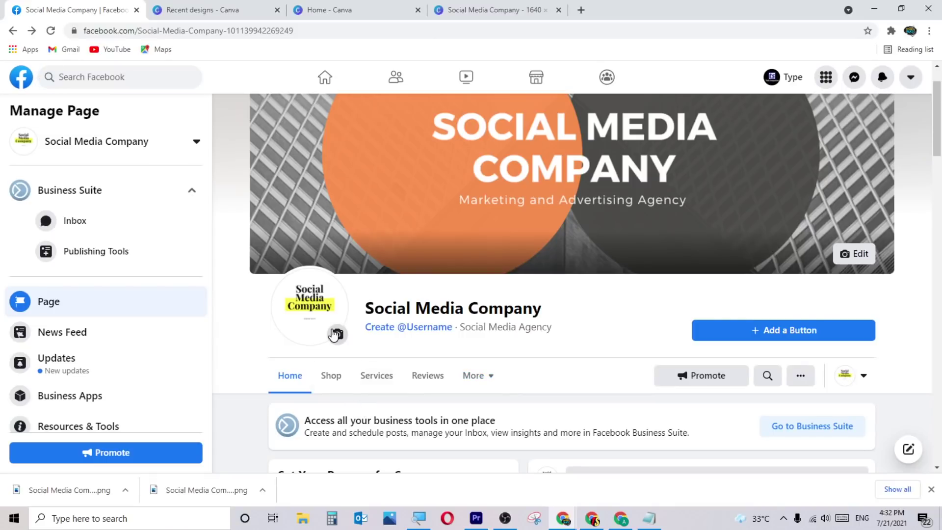
{"action": "left_click", "coordinate": [336, 334]}
{"action": "left_click", "coordinate": [379, 389]}
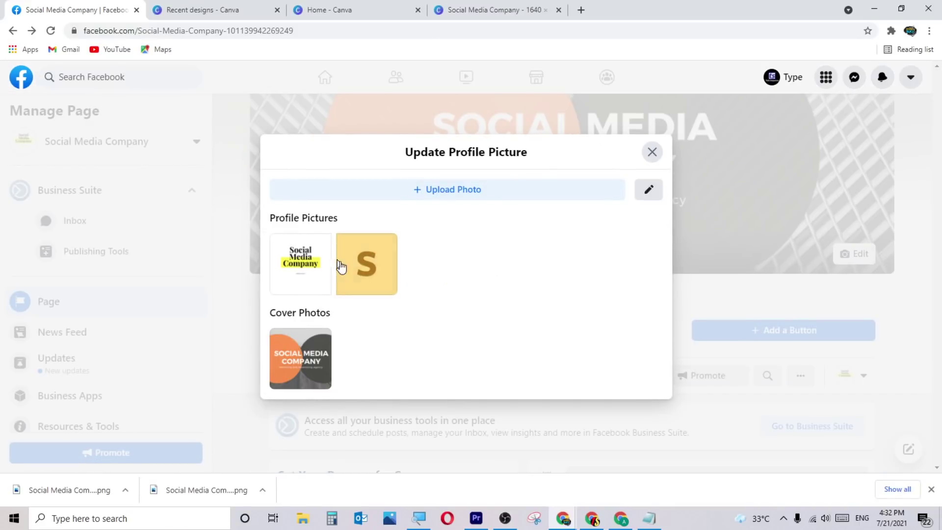
Save the yellow S as profile picture, then replace it with the Social Media Company logo.
{"action": "left_click", "coordinate": [362, 273]}
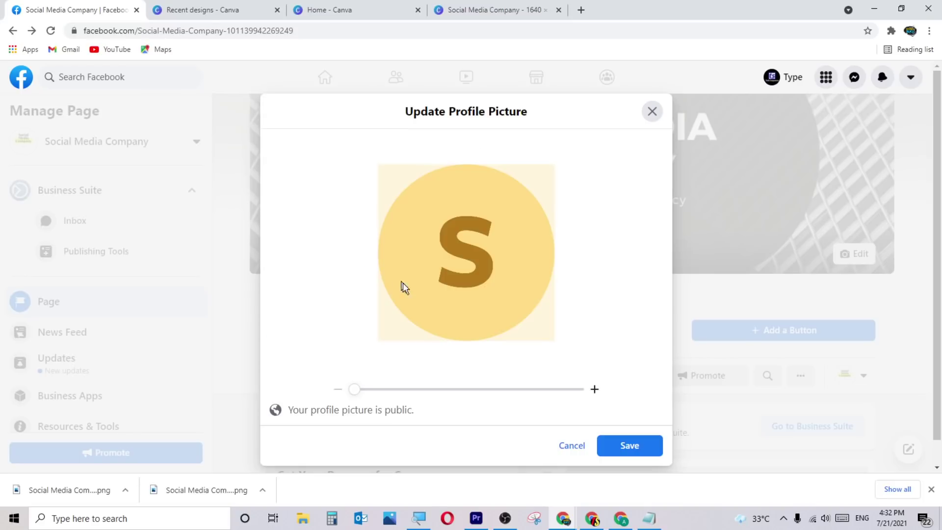
{"action": "left_click", "coordinate": [627, 444]}
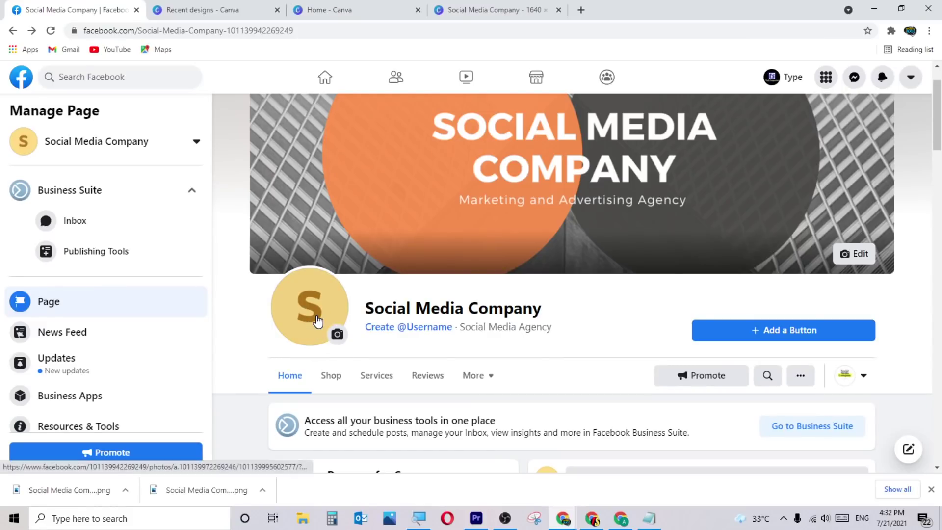
{"action": "left_click", "coordinate": [337, 336]}
{"action": "left_click", "coordinate": [398, 389]}
{"action": "left_click", "coordinate": [293, 264]}
{"action": "left_click", "coordinate": [643, 444]}
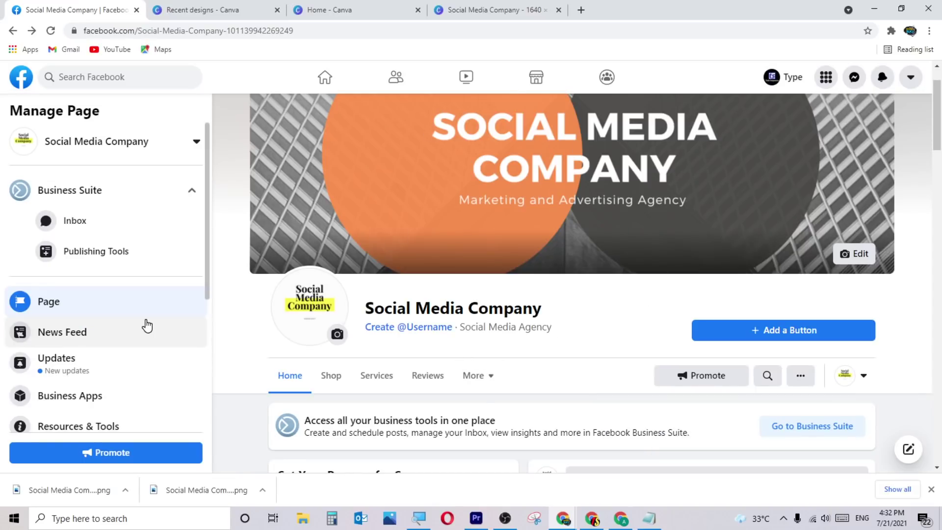
Browse the page's Business Apps catalogue, then switch to the page's Business Suite home.
{"action": "scroll", "coordinate": [147, 326], "scroll_direction": "down", "scroll_amount": 1}
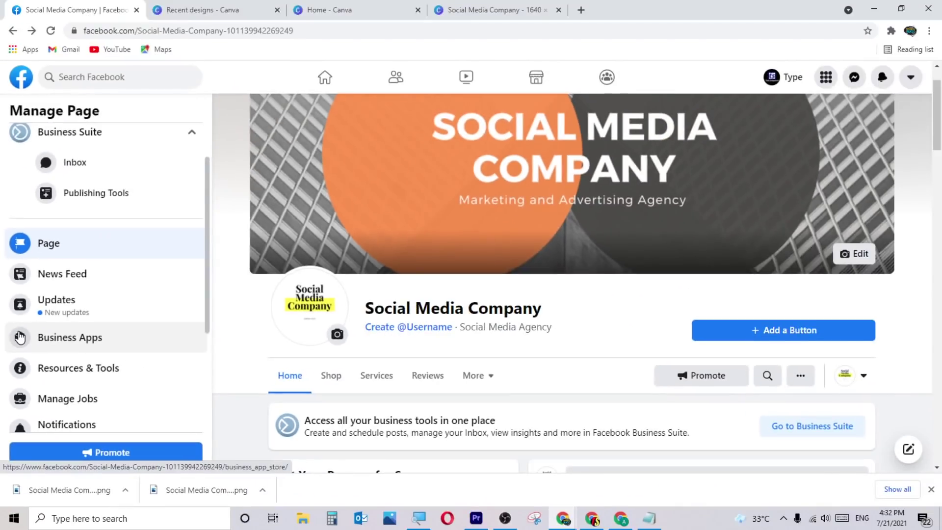
{"action": "scroll", "coordinate": [123, 366], "scroll_direction": "down", "scroll_amount": 3}
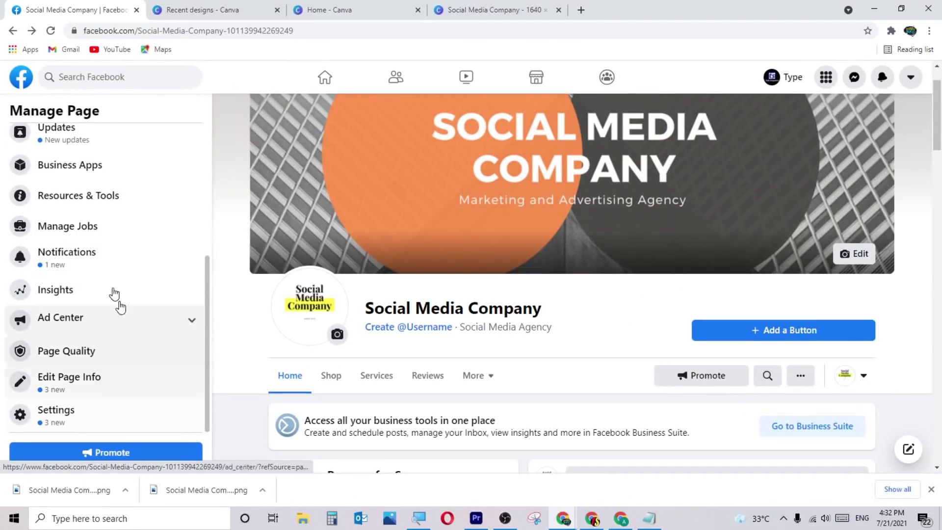
{"action": "scroll", "coordinate": [130, 329], "scroll_direction": "up", "scroll_amount": 2}
{"action": "left_click", "coordinate": [100, 227]}
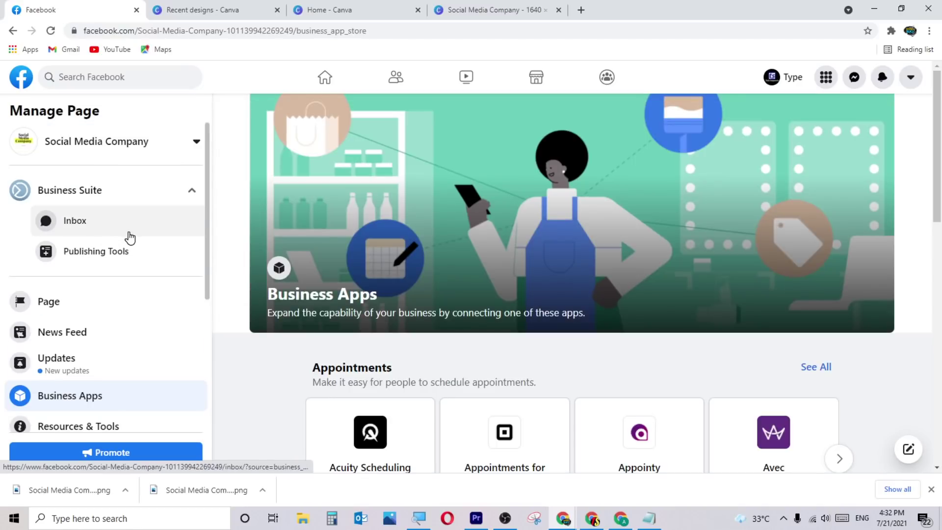
{"action": "left_click", "coordinate": [111, 197]}
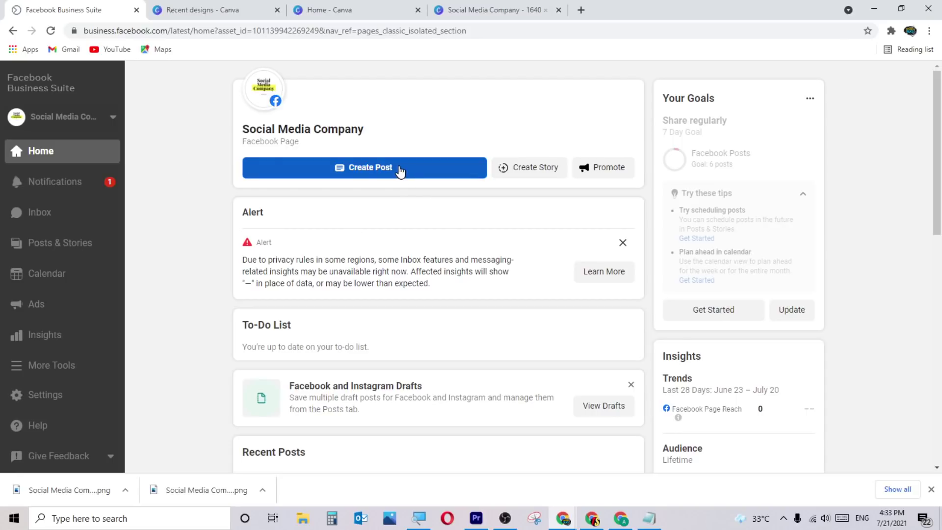
Look over the Create Post composer and close it without posting.
{"action": "left_click", "coordinate": [399, 171]}
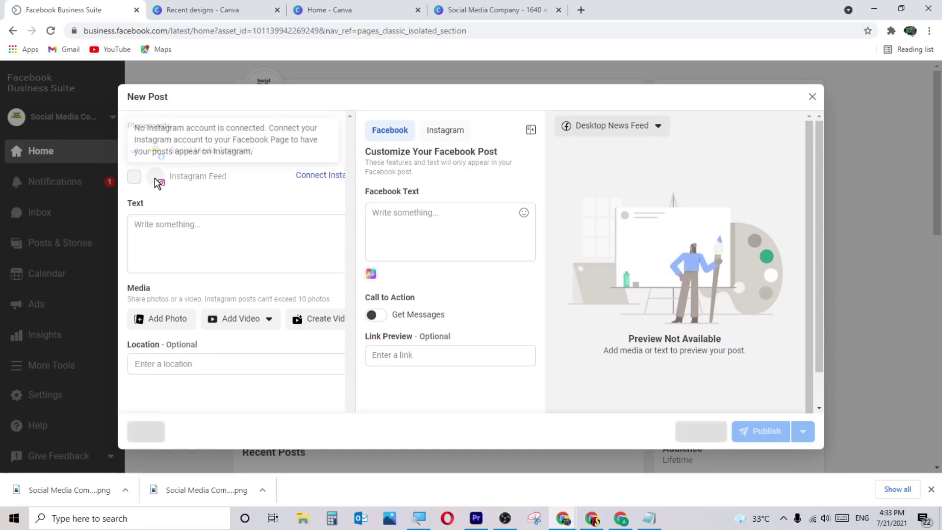
{"action": "mouse_move", "coordinate": [136, 184]}
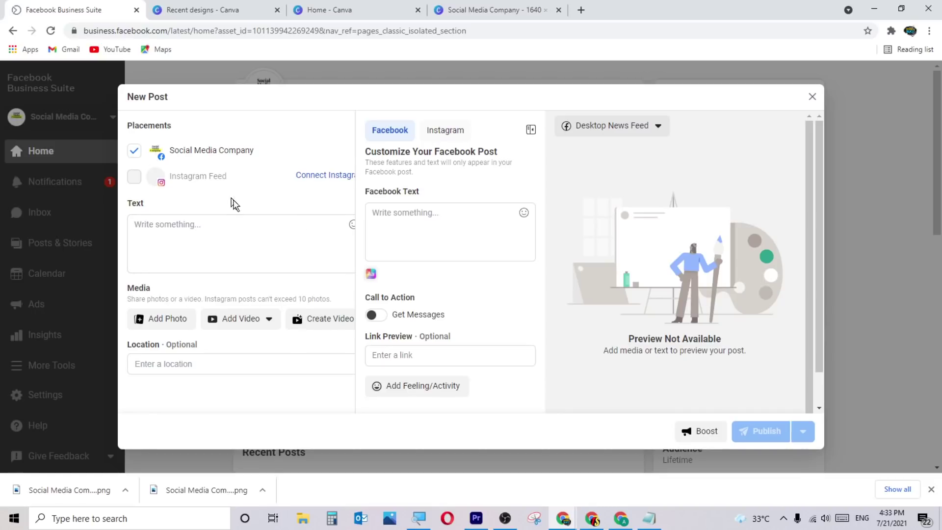
{"action": "left_click", "coordinate": [812, 97]}
Check the page notifications, including the new admin one, then go to the Inbox.
{"action": "left_click", "coordinate": [71, 181]}
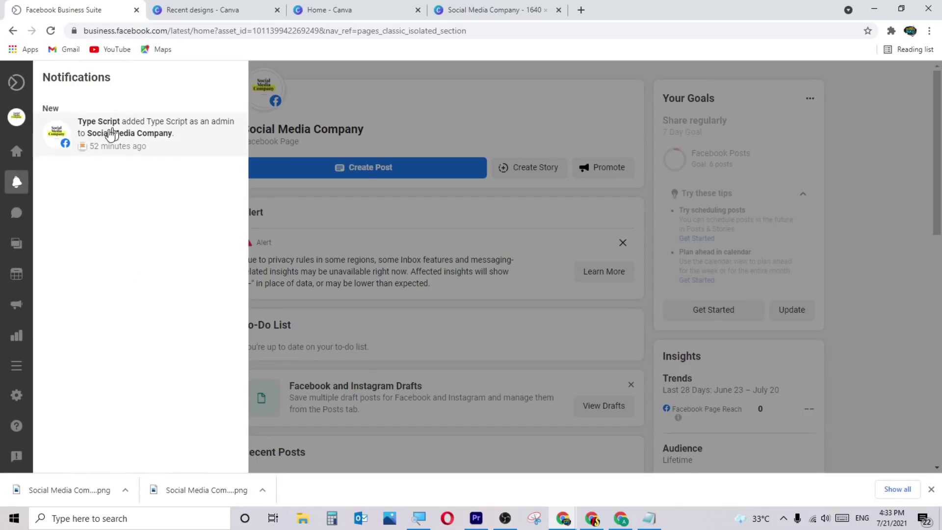
{"action": "left_click", "coordinate": [199, 149]}
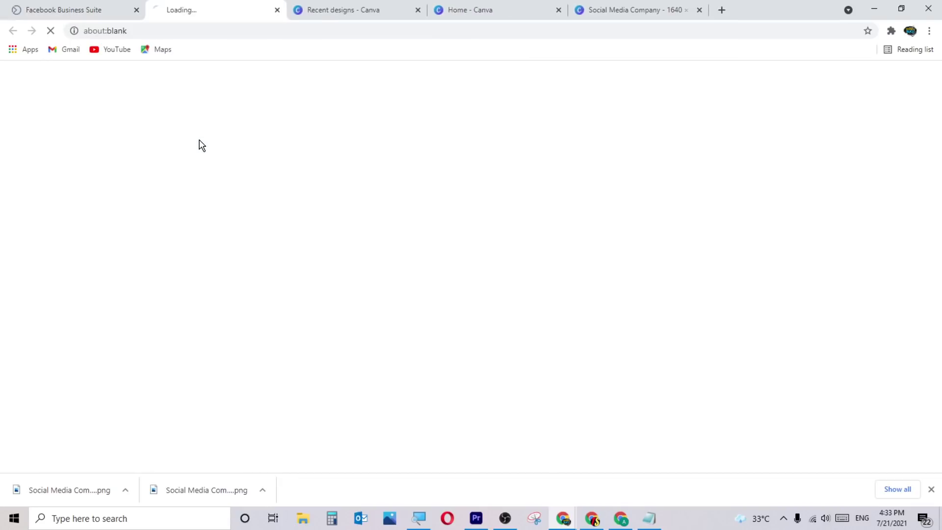
{"action": "left_click", "coordinate": [86, 9]}
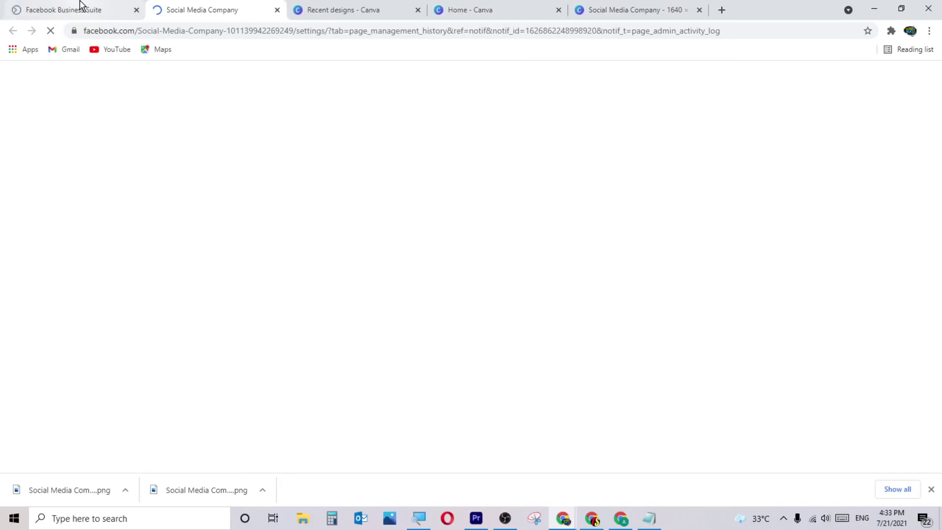
{"action": "left_click", "coordinate": [336, 109]}
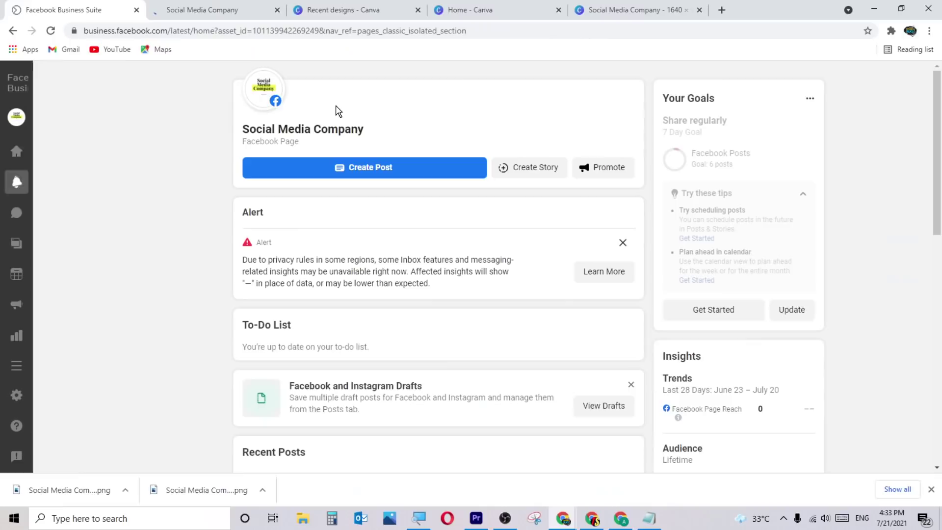
{"action": "left_click", "coordinate": [67, 220]}
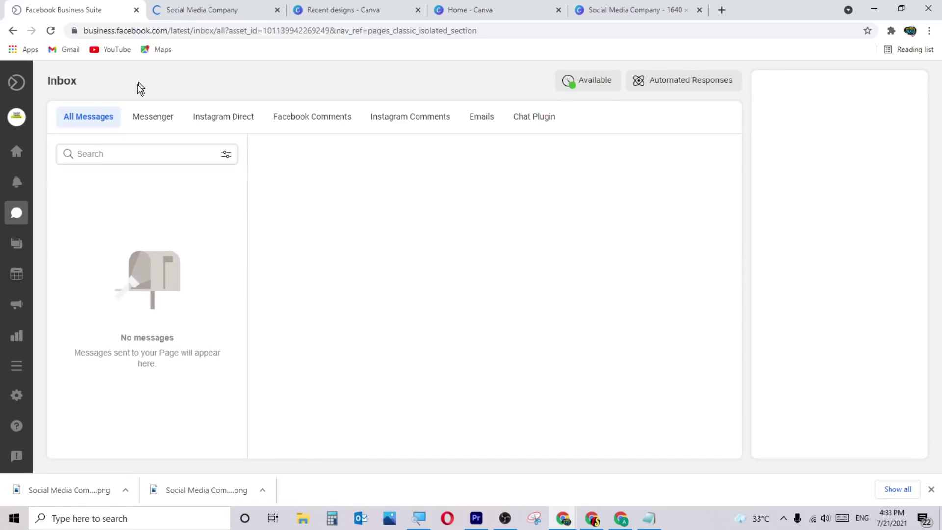
Cycle the inbox filters: Messenger, Instagram Direct, Facebook Comments, Instagram Comments and e-mail.
{"action": "left_click", "coordinate": [152, 115]}
{"action": "left_click", "coordinate": [241, 124]}
{"action": "left_click", "coordinate": [307, 120]}
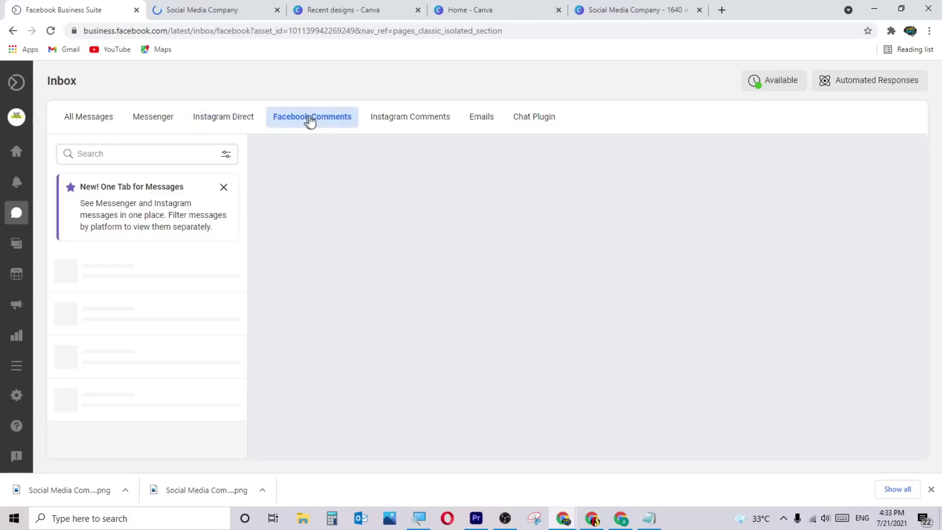
{"action": "left_click", "coordinate": [416, 127]}
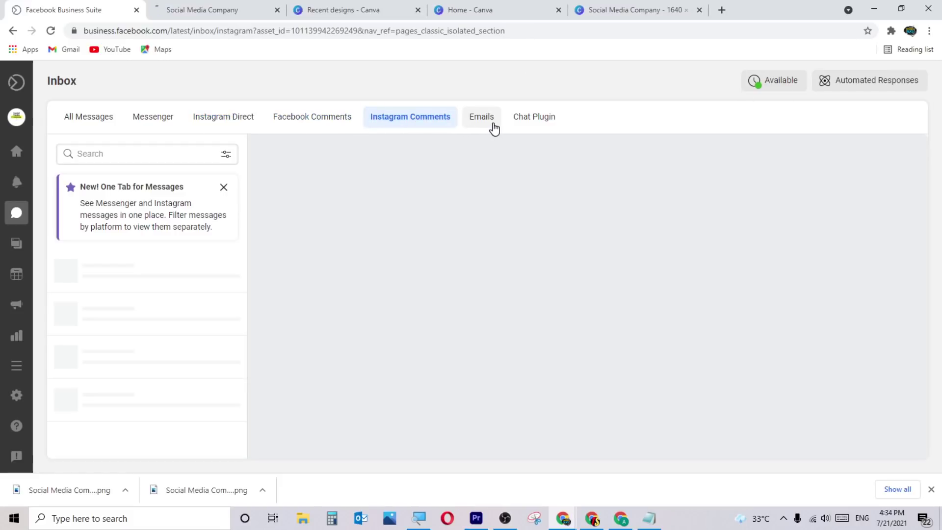
{"action": "left_click", "coordinate": [493, 128]}
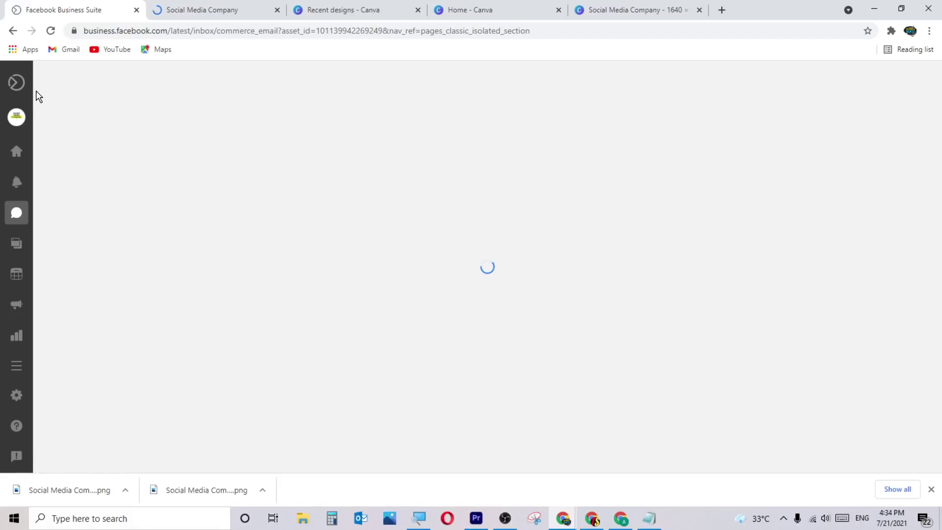
Open Posts & Stories, close the extra Social Media Company tab, and scroll the published posts.
{"action": "mouse_move", "coordinate": [31, 124]}
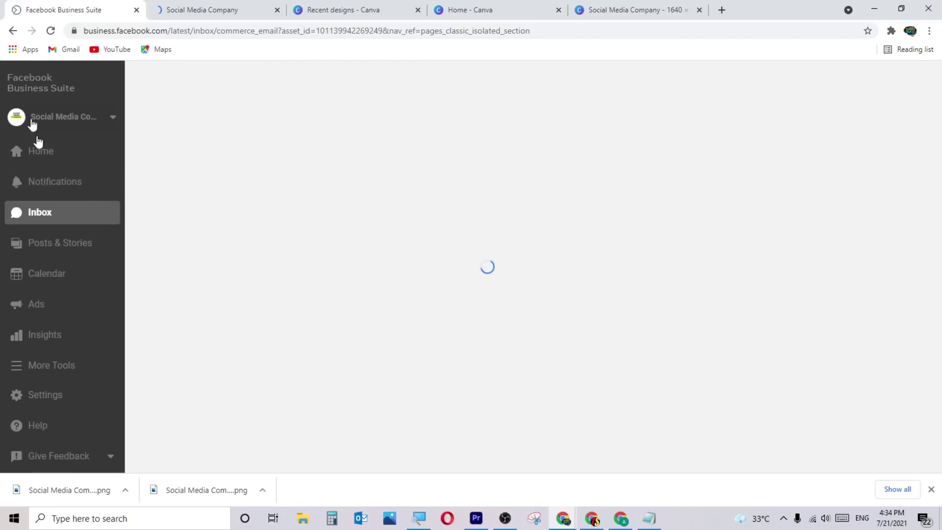
{"action": "left_click", "coordinate": [73, 251]}
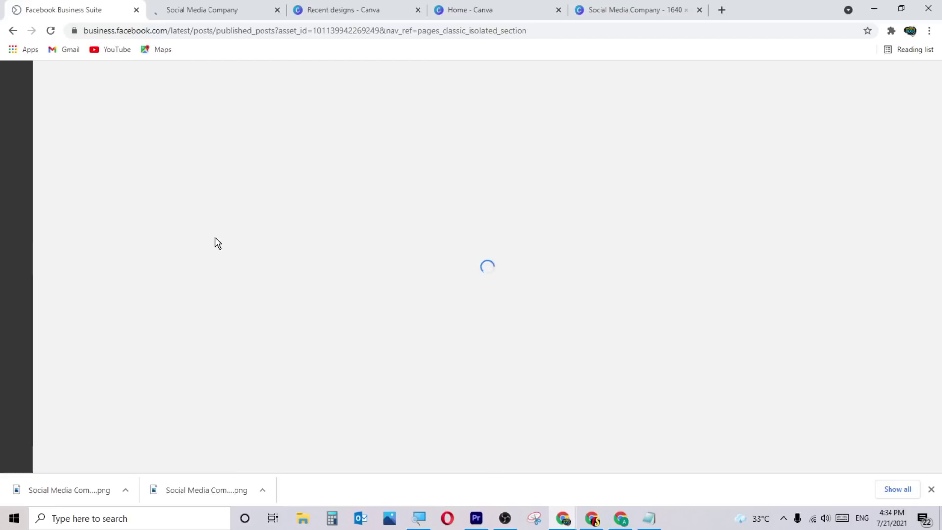
{"action": "left_click", "coordinate": [278, 10]}
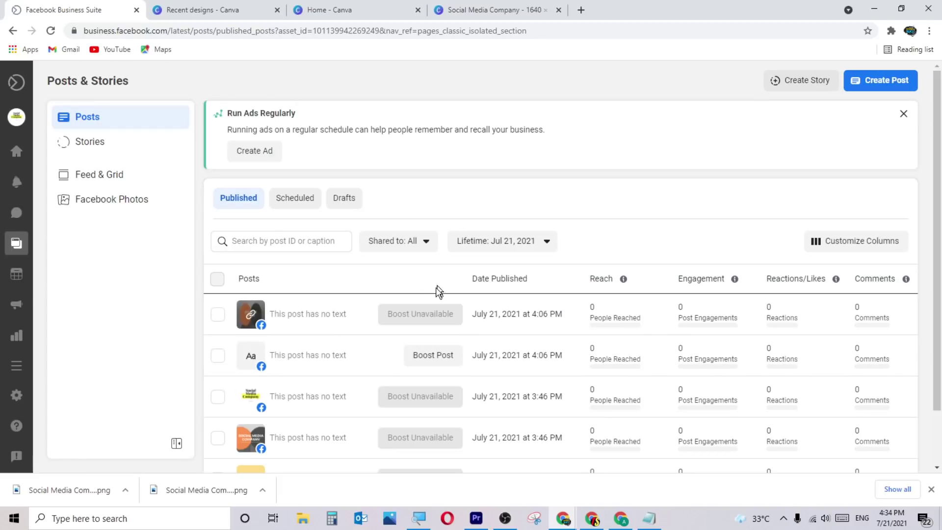
{"action": "scroll", "coordinate": [338, 278], "scroll_direction": "down", "scroll_amount": 2}
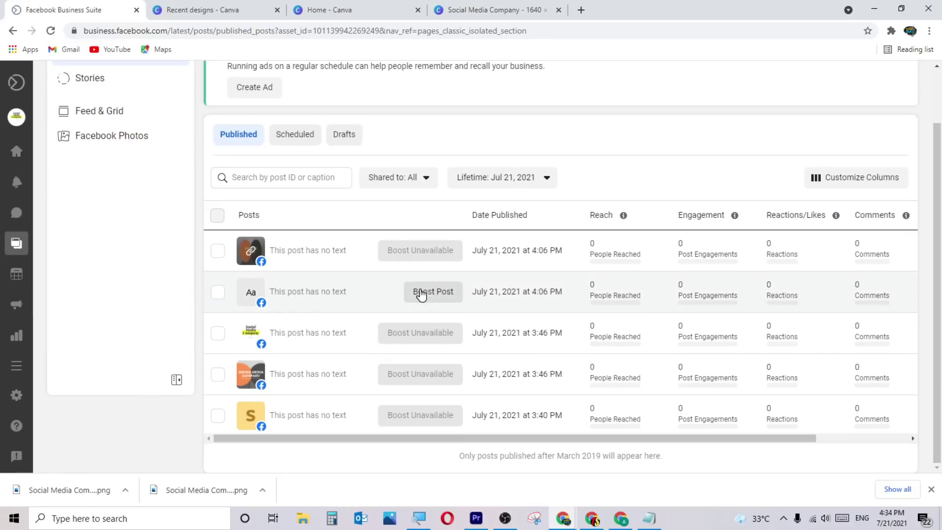
Start boosting the text-only 'Aa' post and scroll through the boost options.
{"action": "left_click", "coordinate": [435, 293]}
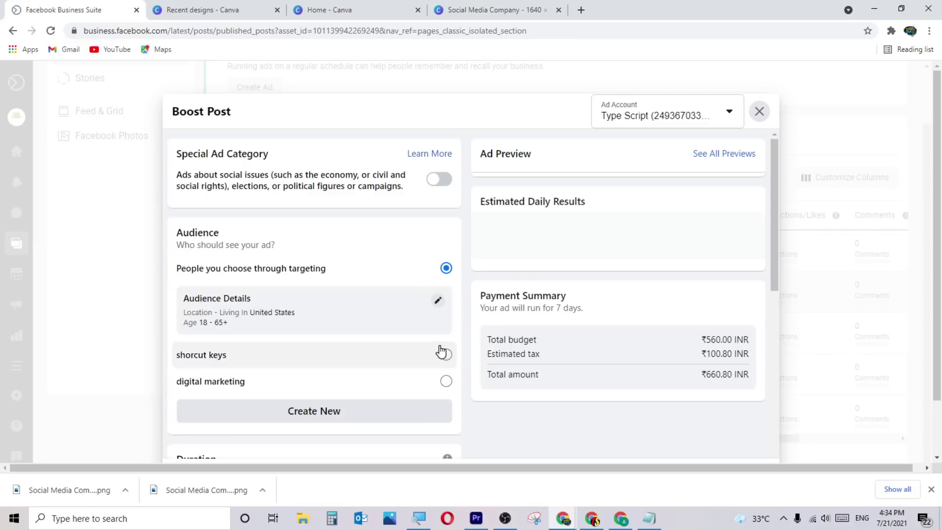
{"action": "scroll", "coordinate": [405, 328], "scroll_direction": "down", "scroll_amount": 1}
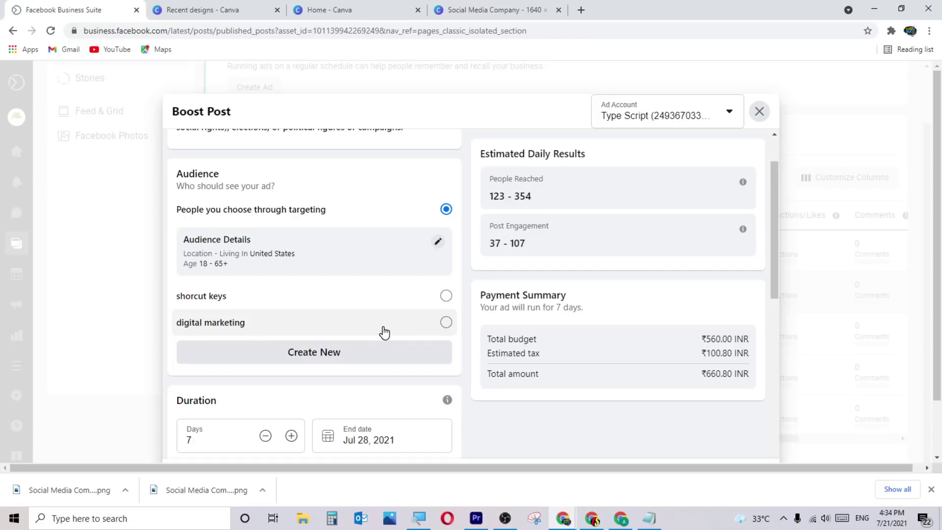
{"action": "scroll", "coordinate": [387, 332], "scroll_direction": "up", "scroll_amount": 1}
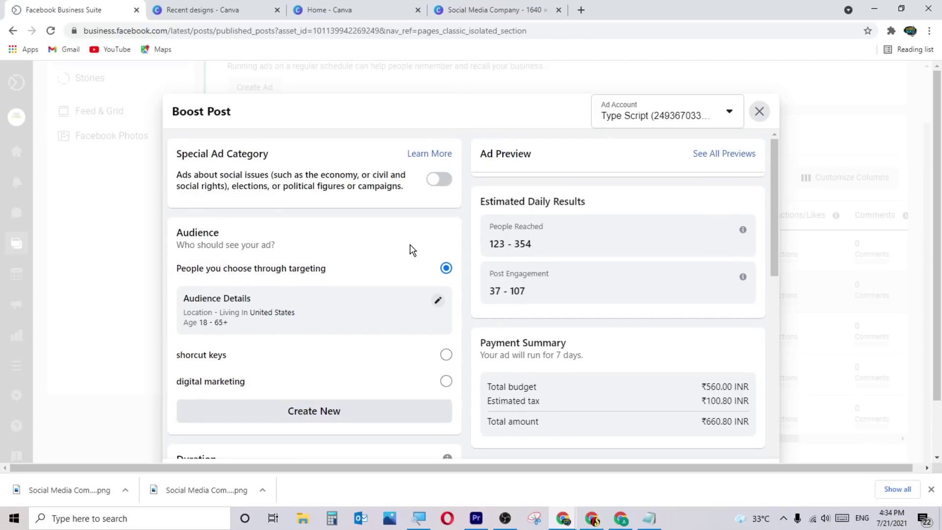
Discard the boost setup after one cancelled exit, then bring up the content calendar.
{"action": "left_click", "coordinate": [759, 111]}
{"action": "left_click", "coordinate": [548, 293]}
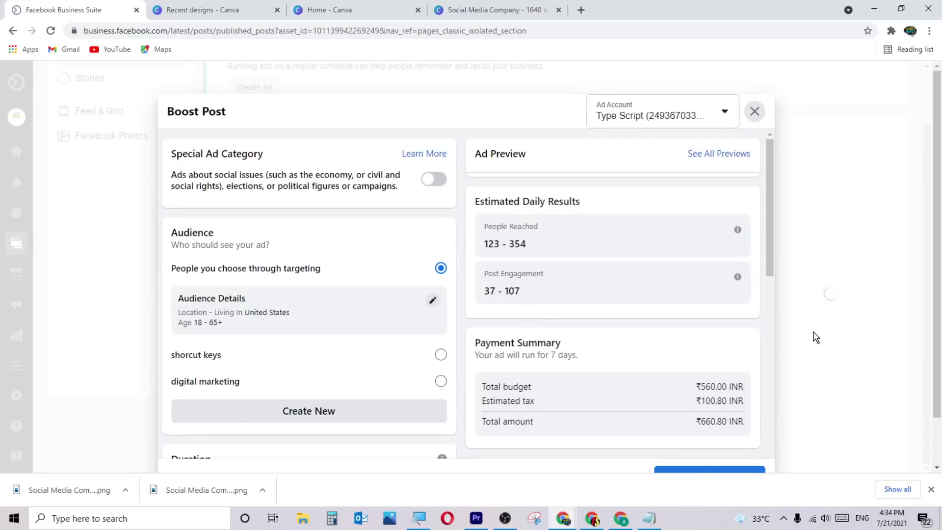
{"action": "left_click", "coordinate": [753, 112]}
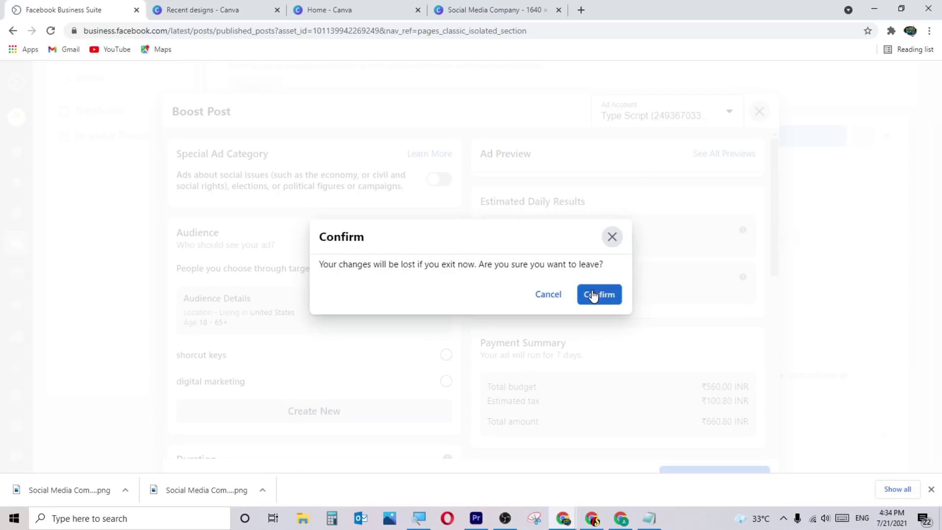
{"action": "left_click", "coordinate": [599, 294]}
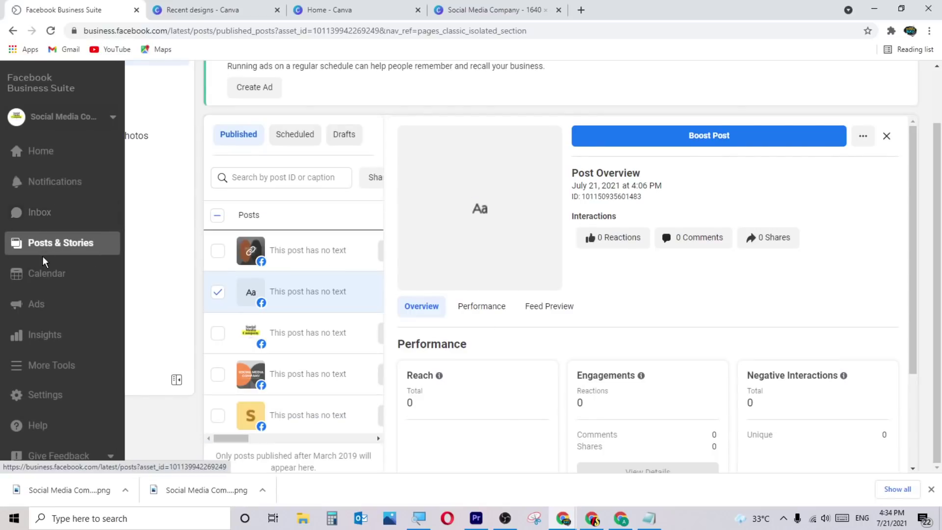
{"action": "left_click", "coordinate": [49, 275]}
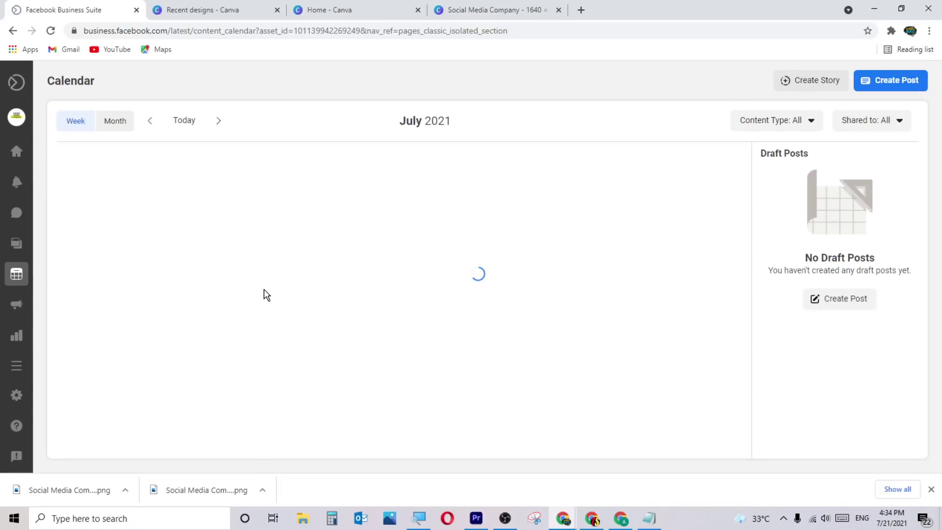
Preview the Ad Center's ad goal options, close them without creating an ad, and open Insights.
{"action": "mouse_move", "coordinate": [3, 277]}
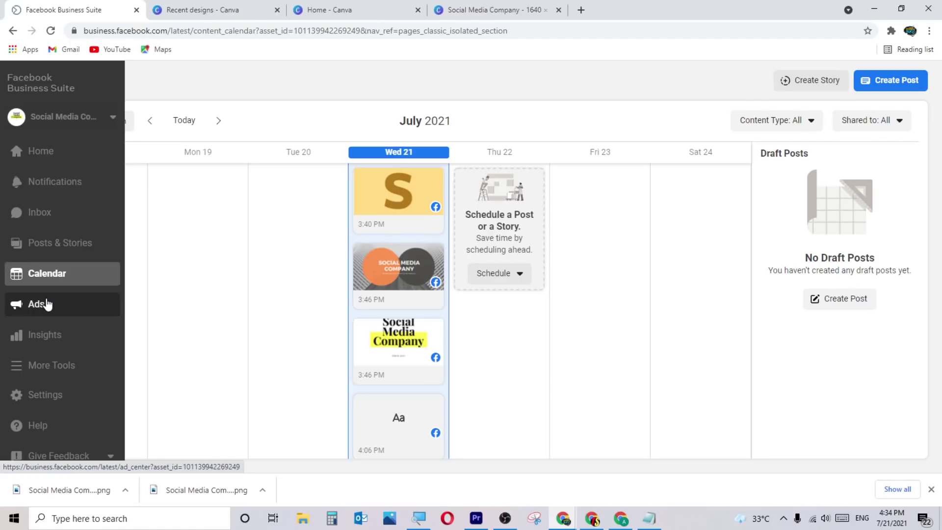
{"action": "left_click", "coordinate": [77, 304]}
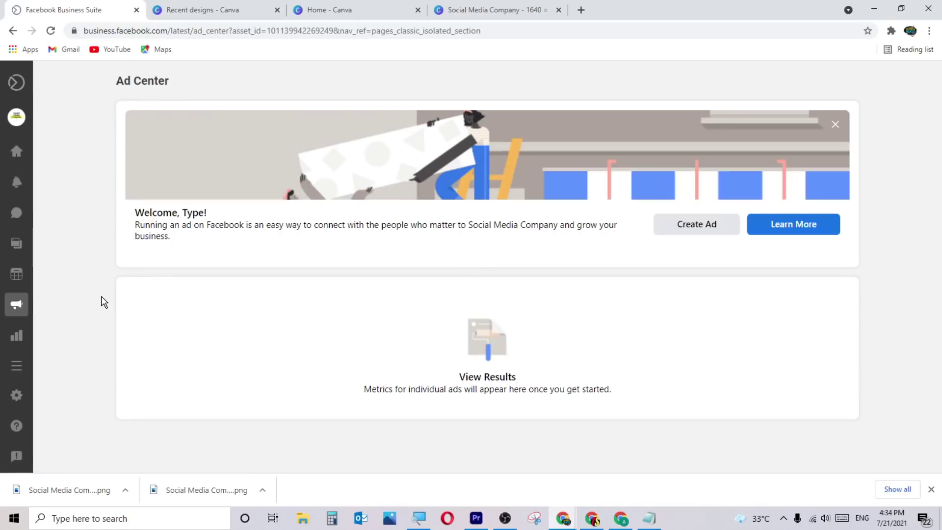
{"action": "left_click", "coordinate": [702, 230]}
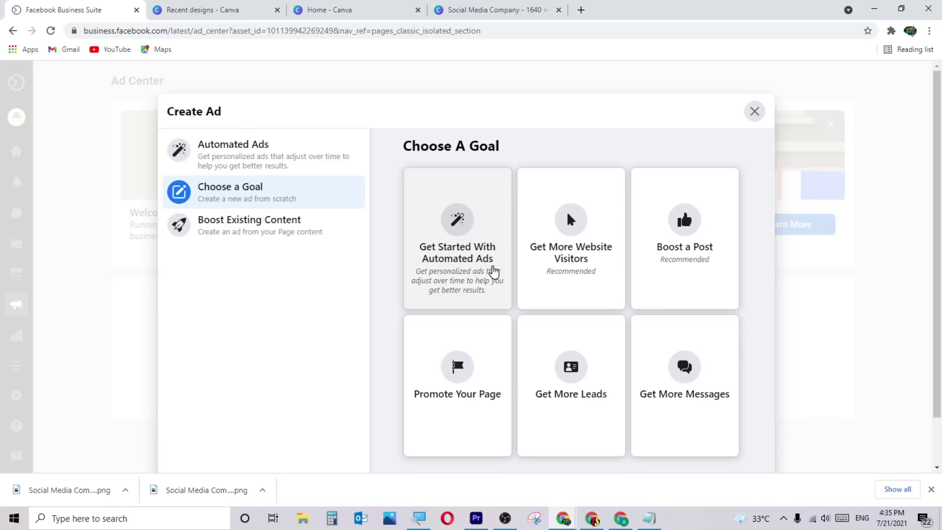
{"action": "left_click", "coordinate": [754, 112]}
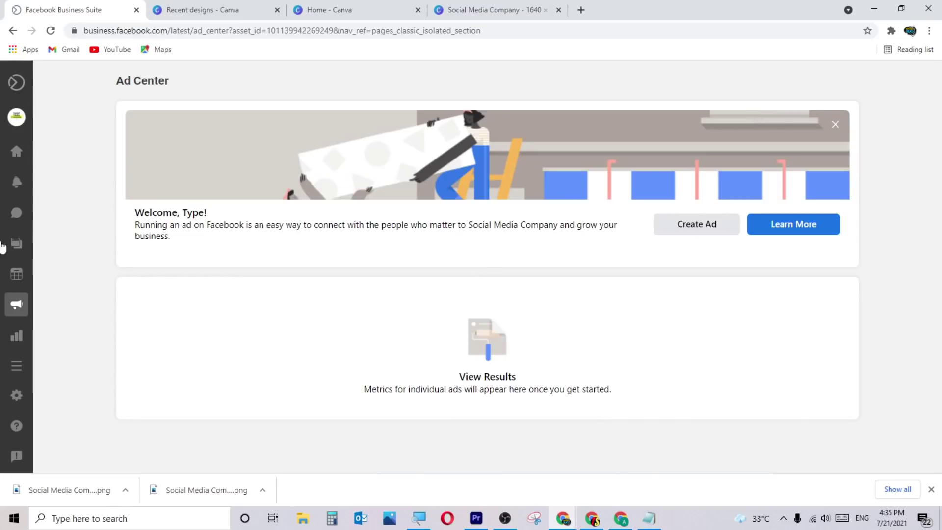
{"action": "left_click", "coordinate": [29, 336]}
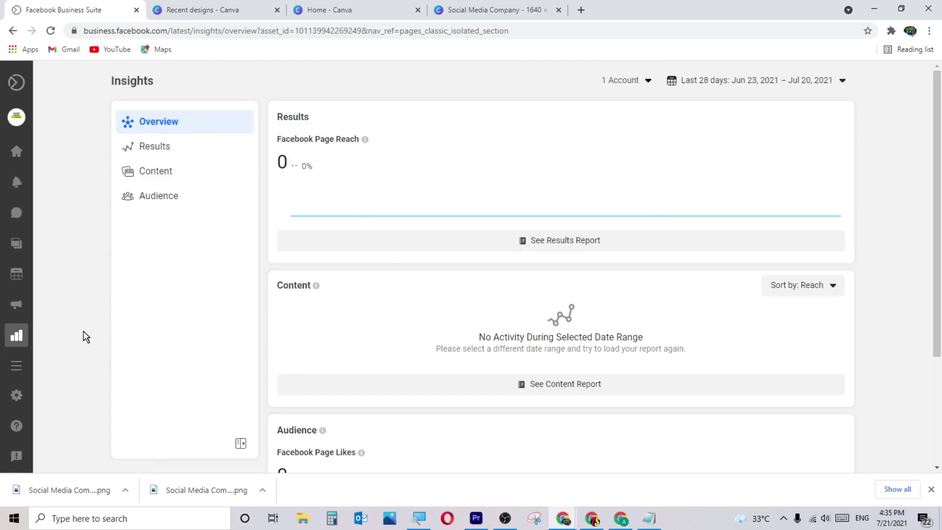
{"action": "left_click", "coordinate": [28, 368]}
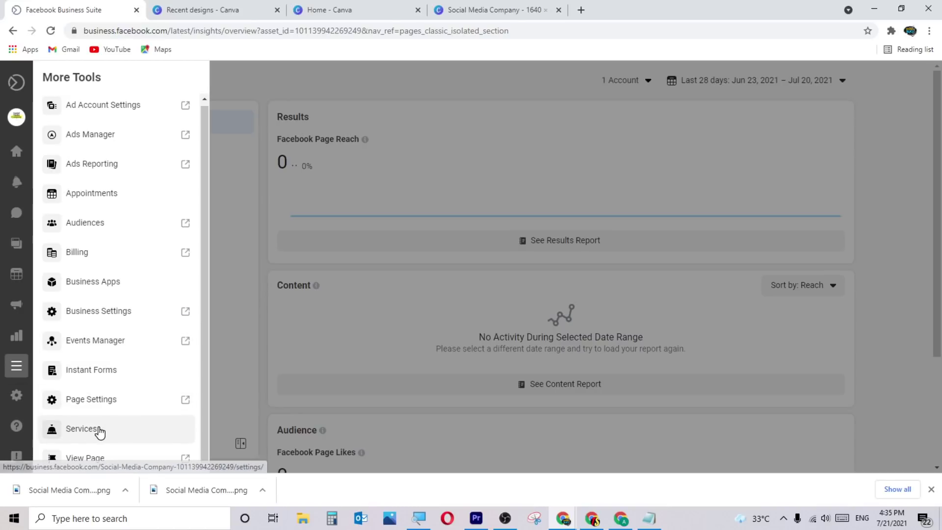
{"action": "left_click", "coordinate": [237, 311]}
{"action": "mouse_move", "coordinate": [17, 374]}
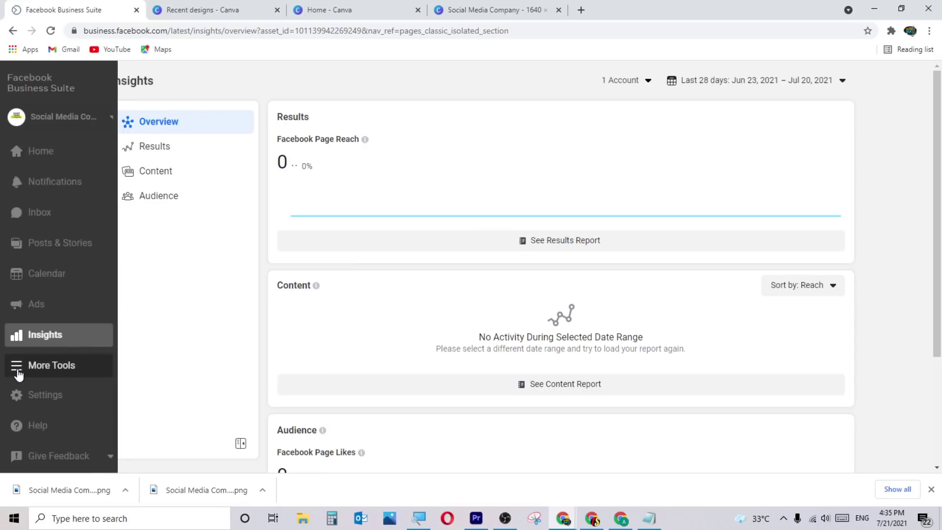
Review the Instagram connection and full Page Settings in a second tab, then return to Business Suite.
{"action": "left_click", "coordinate": [62, 397]}
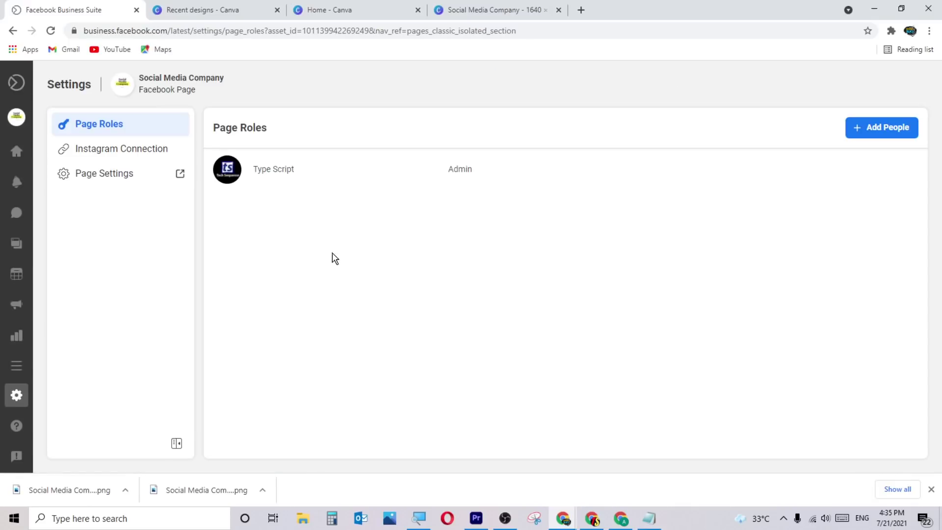
{"action": "left_click", "coordinate": [116, 156]}
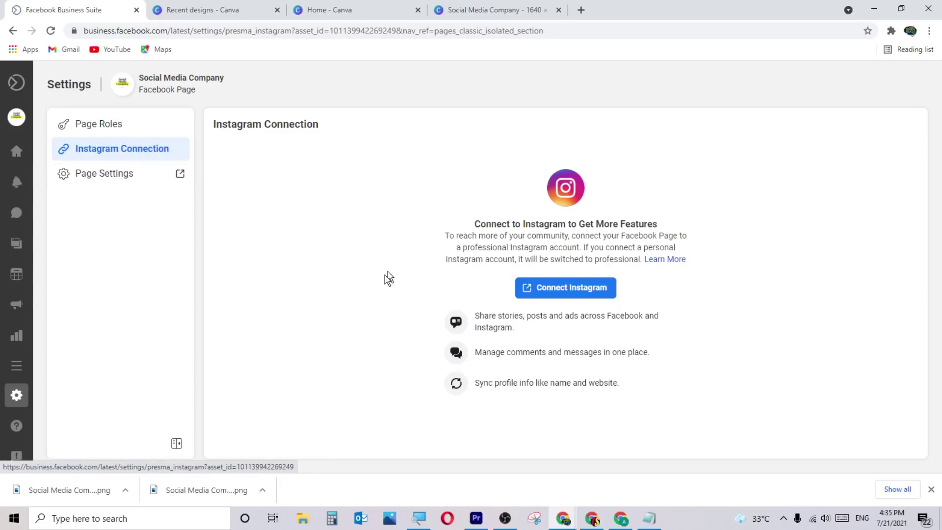
{"action": "left_click", "coordinate": [99, 182]}
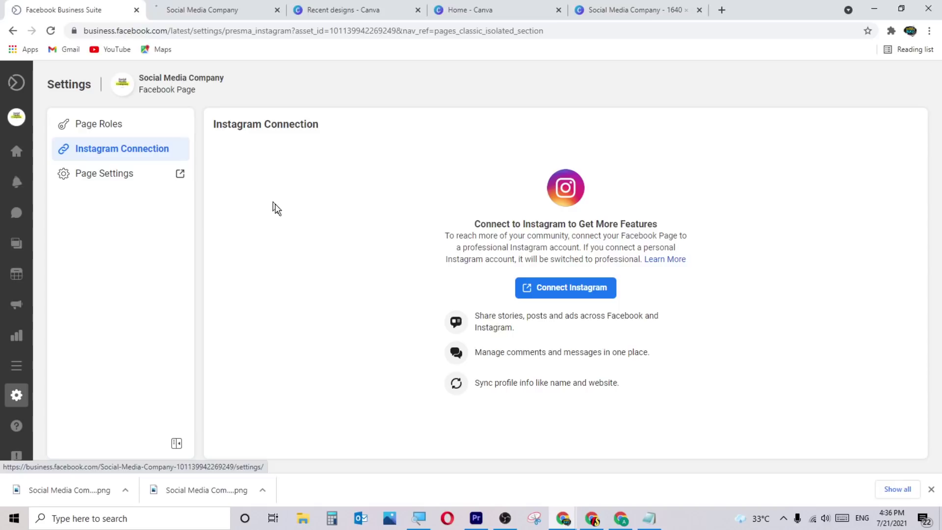
{"action": "left_click", "coordinate": [222, 10]}
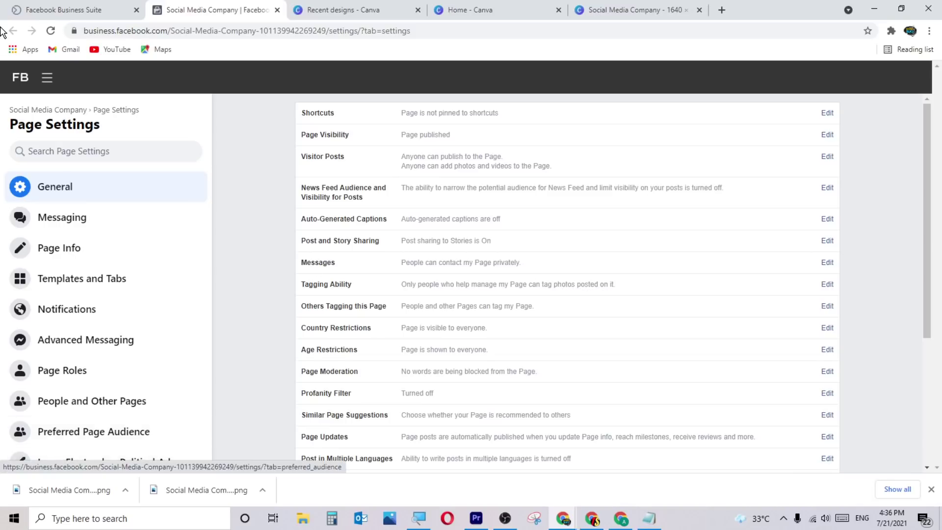
{"action": "left_click", "coordinate": [59, 9]}
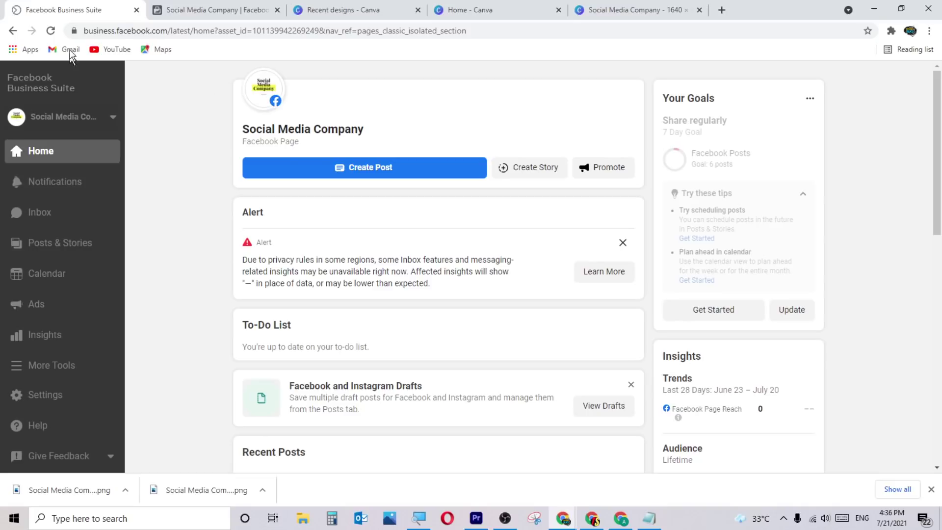
Load facebook.com and go to the Social Media Company page.
{"action": "left_click", "coordinate": [196, 10]}
{"action": "left_click", "coordinate": [105, 11]}
{"action": "left_click", "coordinate": [510, 29]}
{"action": "type", "text": "facebook.com"}
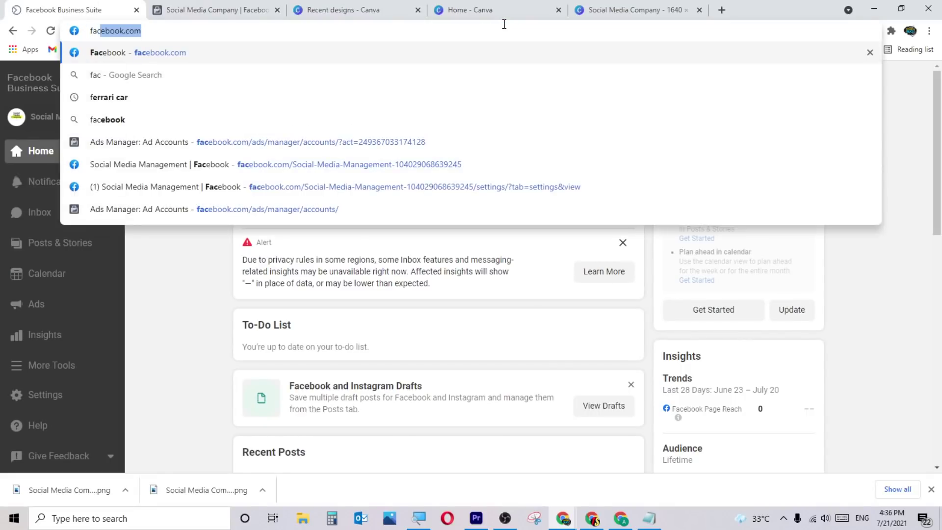
{"action": "key", "text": "Return"}
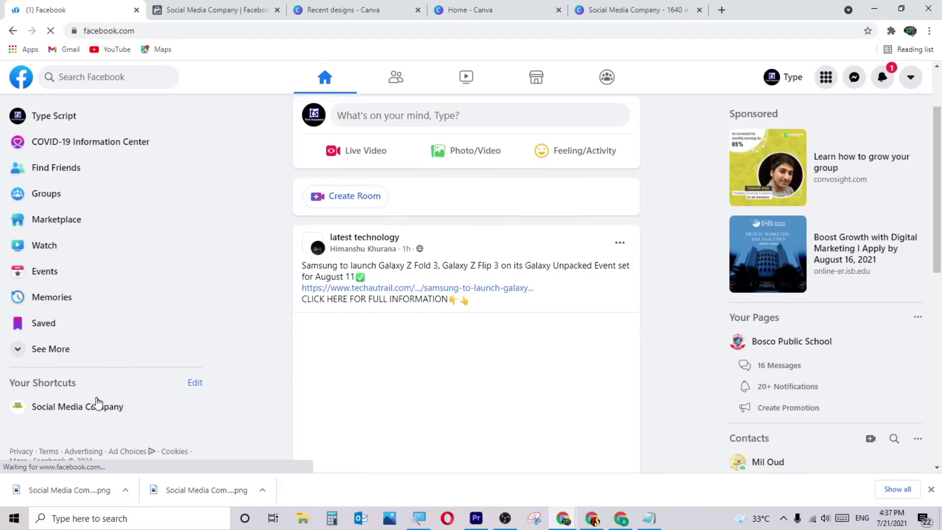
{"action": "left_click", "coordinate": [102, 398]}
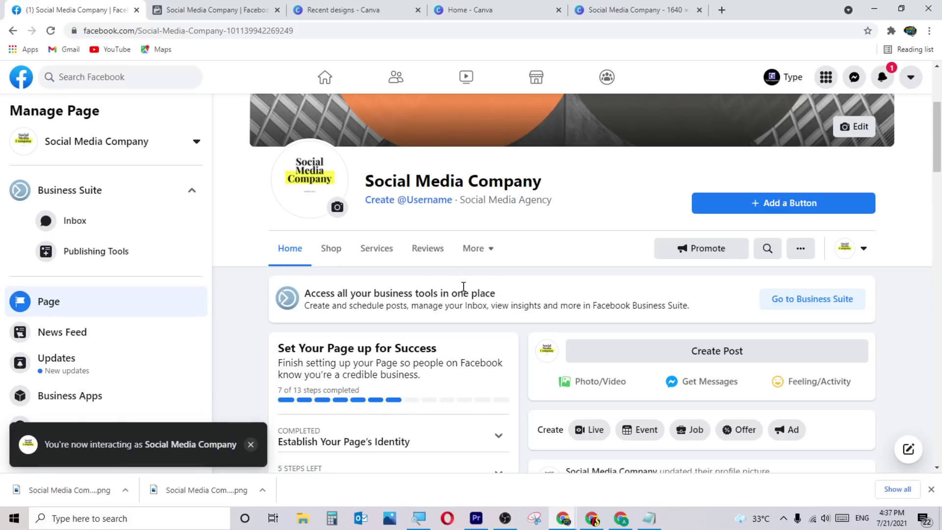
Enter a 10-character test username in the Create Page Username dialog until it shows as available.
{"action": "left_click", "coordinate": [405, 204]}
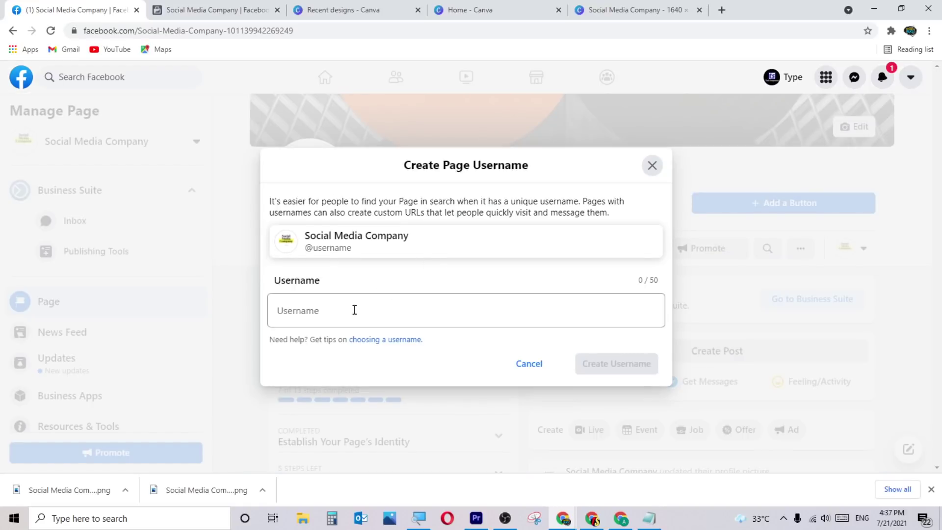
{"action": "left_click", "coordinate": [316, 318]}
{"action": "type", "text": "jjkhkhkhkh"}
{"action": "key", "text": "ctrl+a"}
{"action": "left_click", "coordinate": [507, 357]}
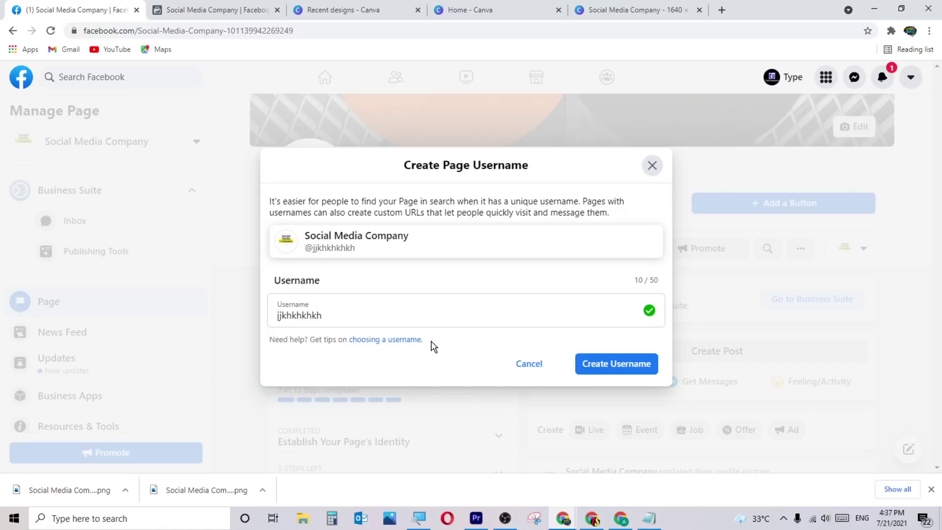